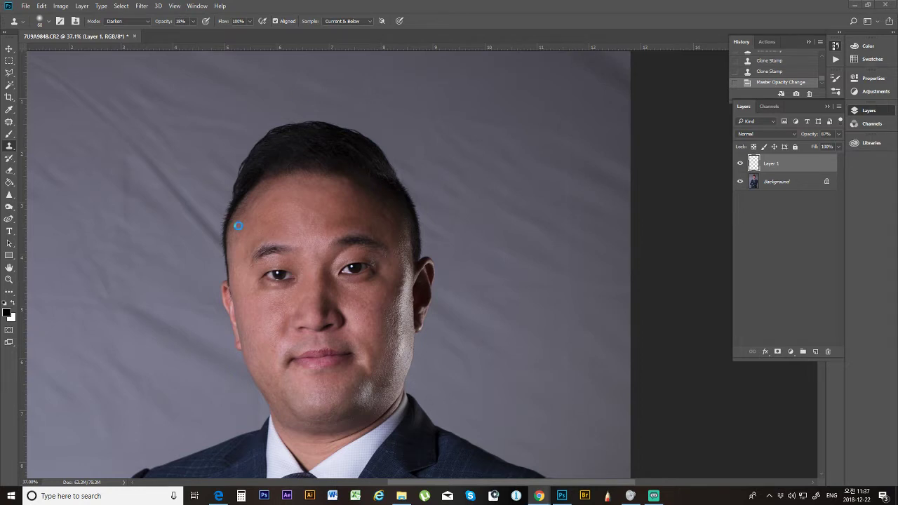
Step: Examine the businessman's portrait, from the face up close to the full figure against the wrinkled grey backdrop
scroll(317, 247, down, 3)
scroll(317, 242, up, 2)
scroll(318, 235, down, 2)
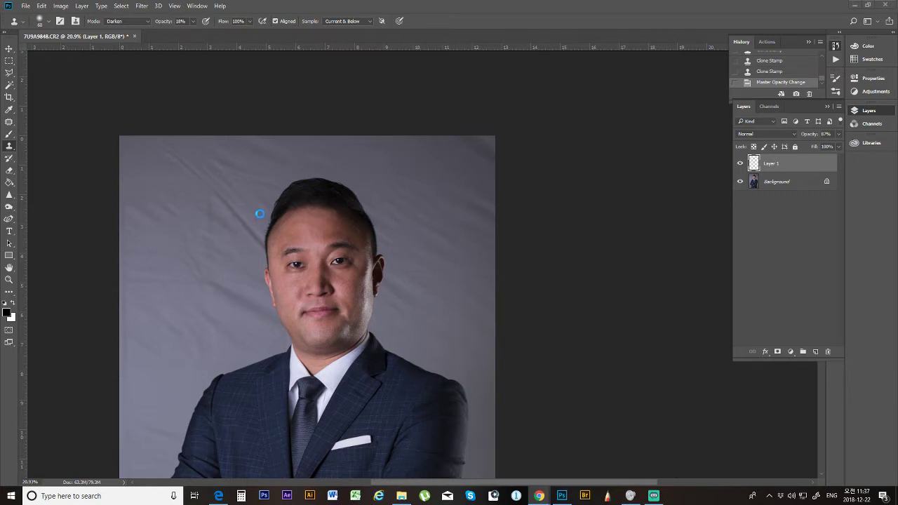
scroll(258, 213, down, 3)
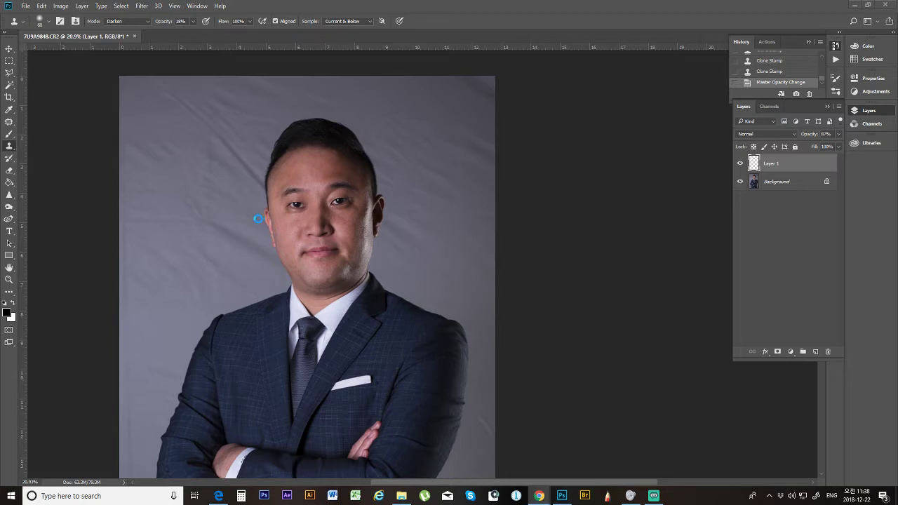
scroll(257, 220, up, 2)
scroll(257, 220, down, 2)
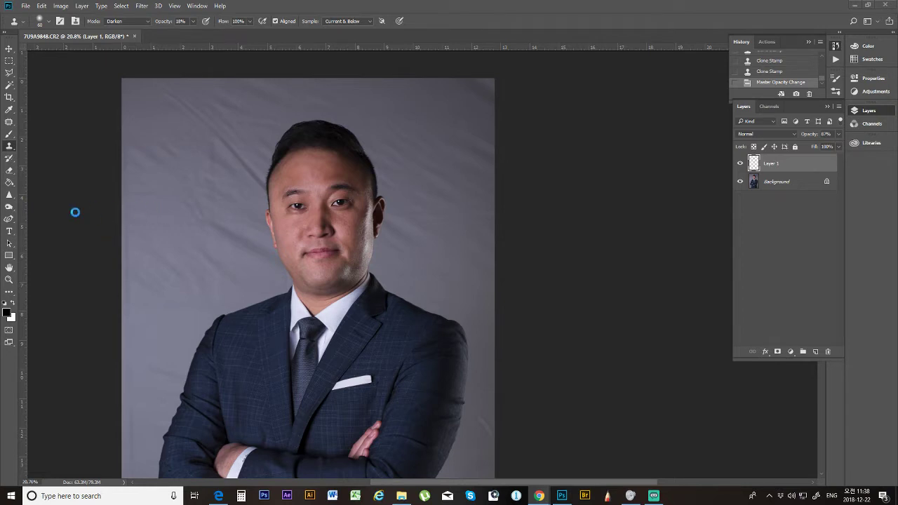
scroll(187, 220, down, 3)
scroll(406, 220, up, 3)
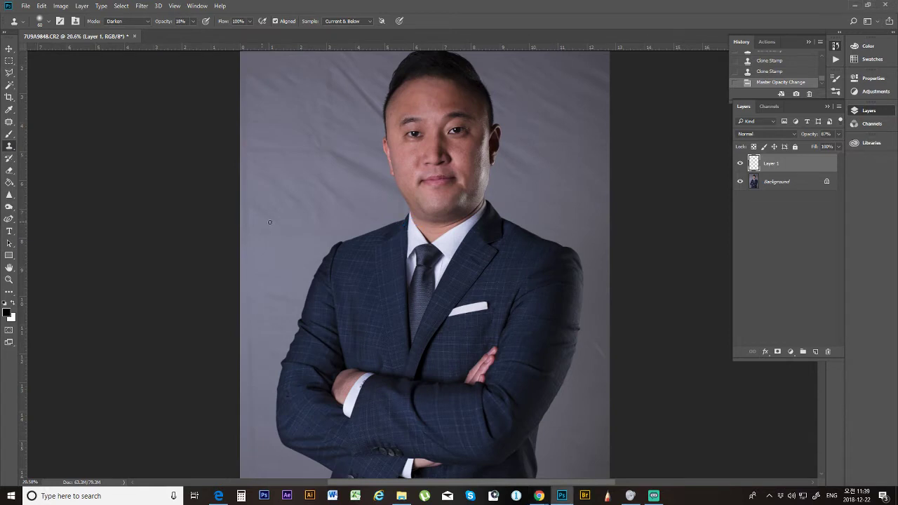
scroll(341, 234, down, 2)
scroll(341, 234, down, 1)
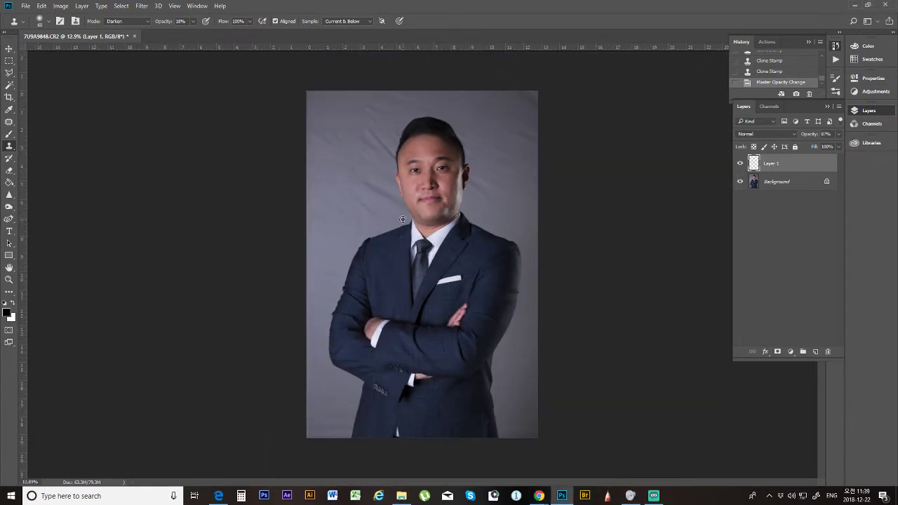
scroll(469, 221, down, 2)
scroll(470, 224, up, 4)
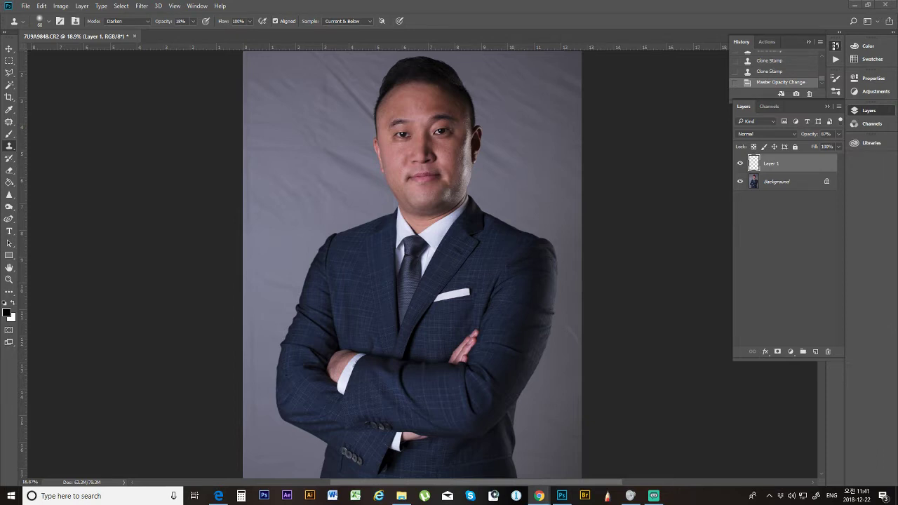
Step: Switch to Chrome and look through the banner slides on the Icon Capital Partners home page
key(alt+Tab)
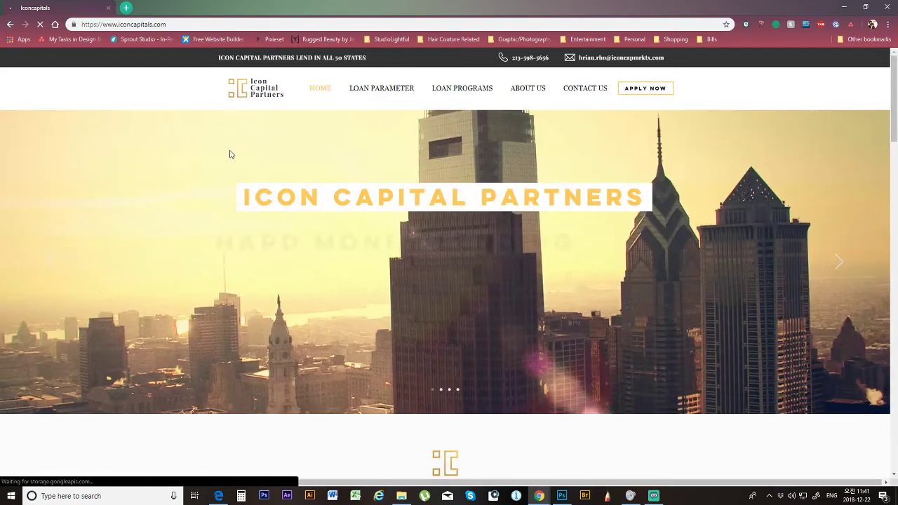
scroll(229, 175, down, 4)
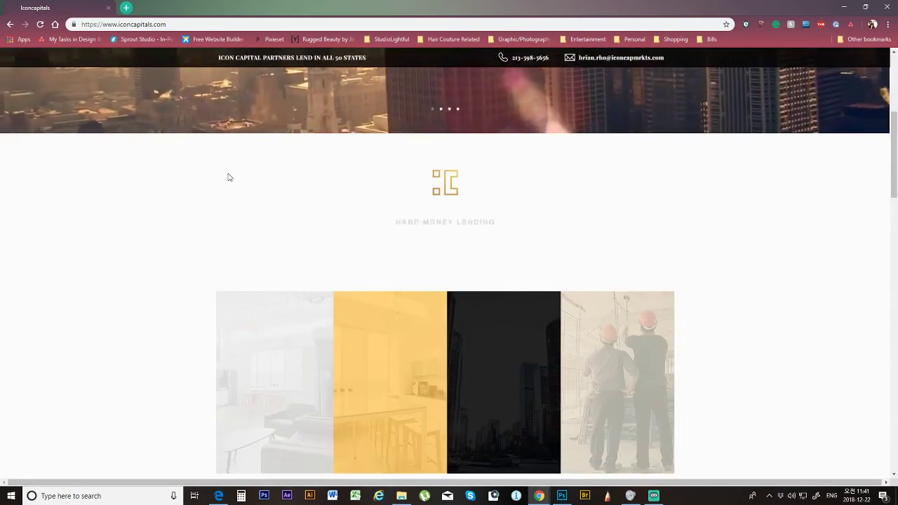
scroll(228, 177, up, 2)
scroll(210, 203, up, 2)
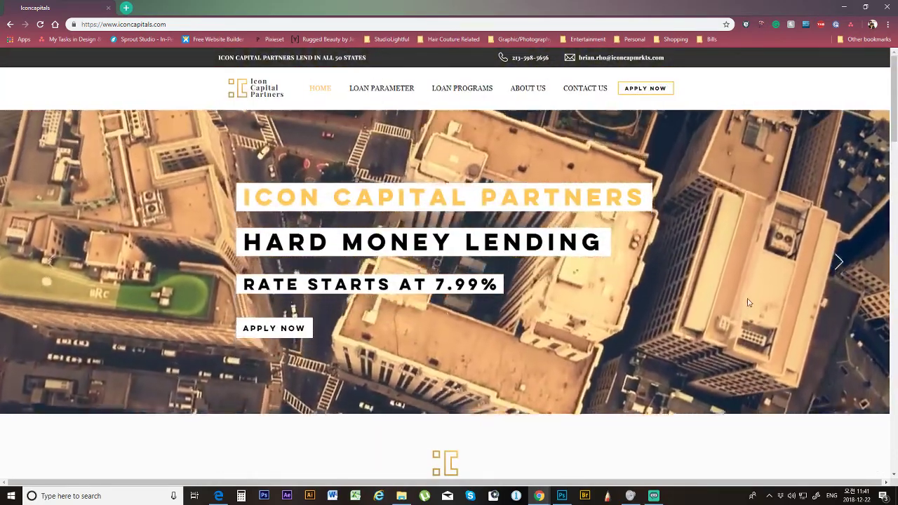
click(836, 261)
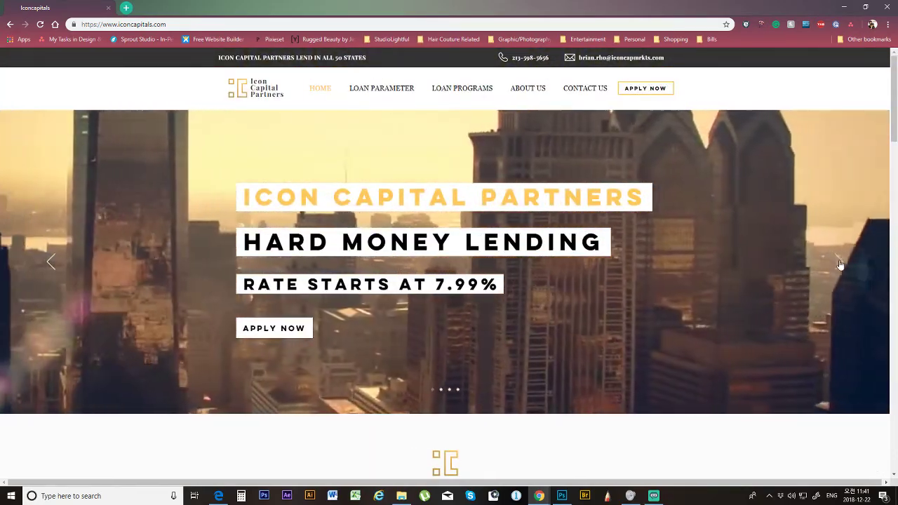
click(838, 263)
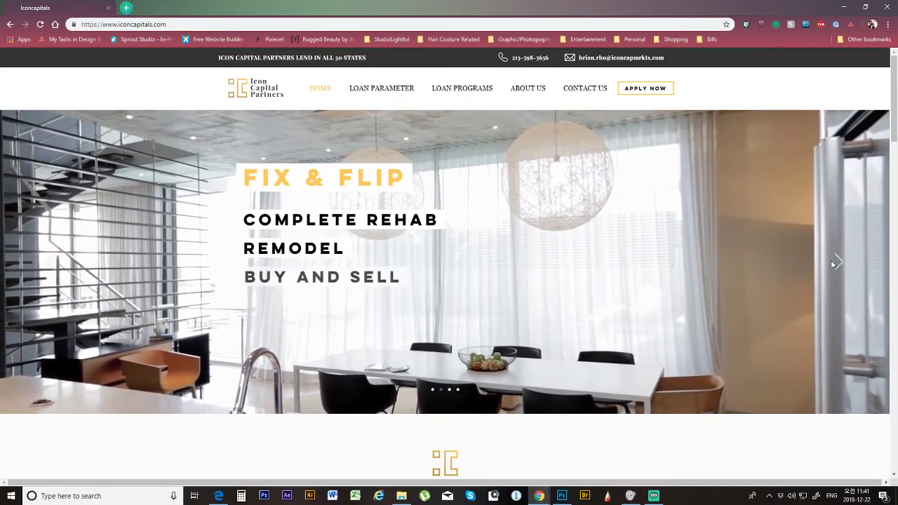
Step: Review the home page's loan categories, loan highlights, funded transactions, partner logos and contact section, and return to its beginning
scroll(831, 263, down, 3)
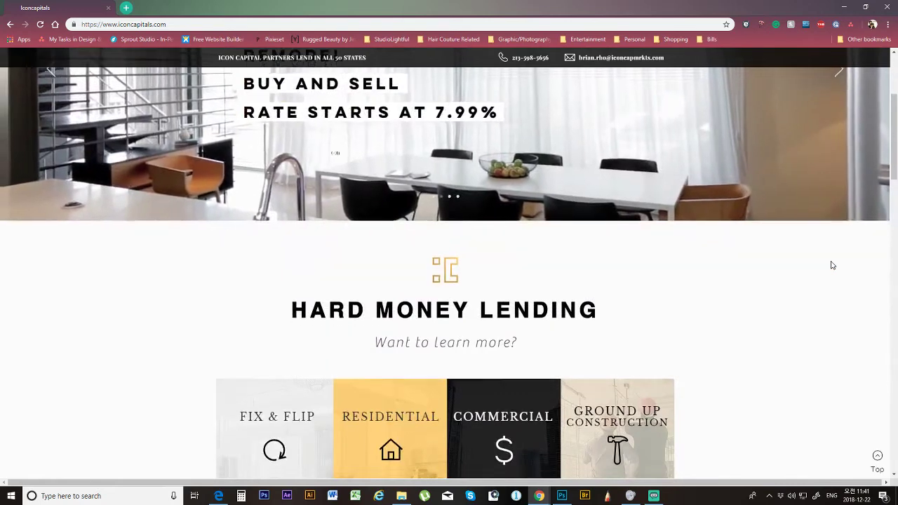
scroll(832, 264, down, 3)
scroll(607, 280, down, 3)
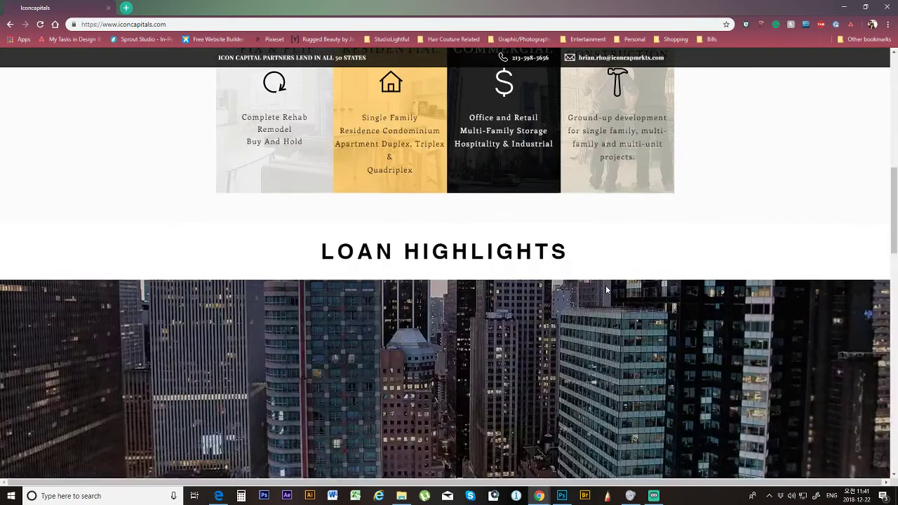
scroll(681, 305, down, 2)
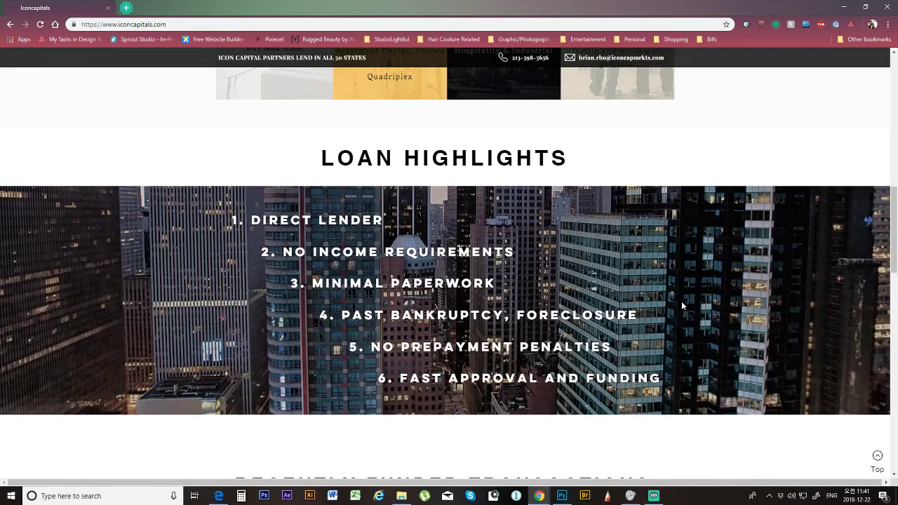
scroll(680, 305, down, 3)
scroll(446, 282, down, 2)
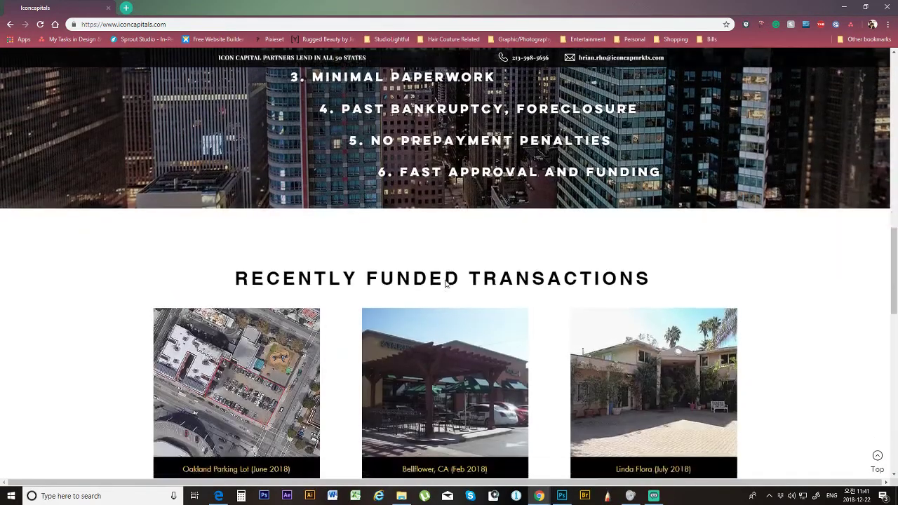
scroll(421, 286, down, 3)
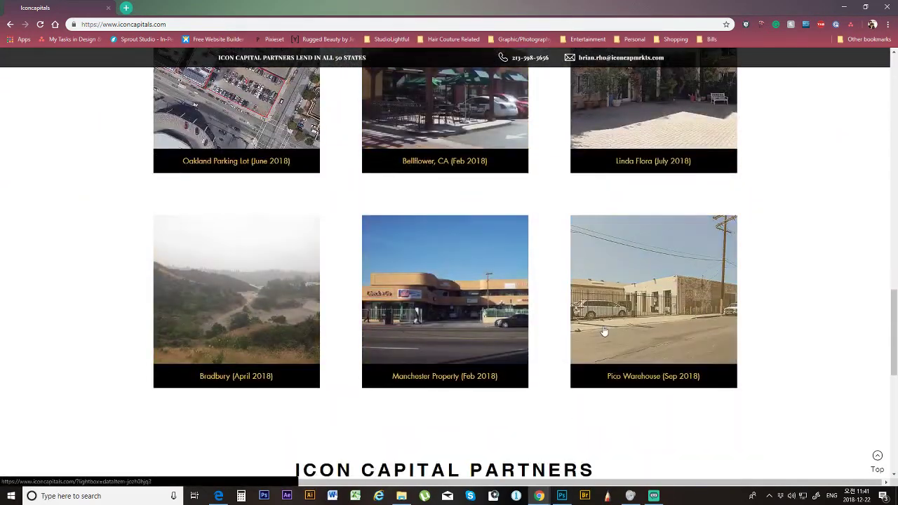
scroll(497, 367, down, 3)
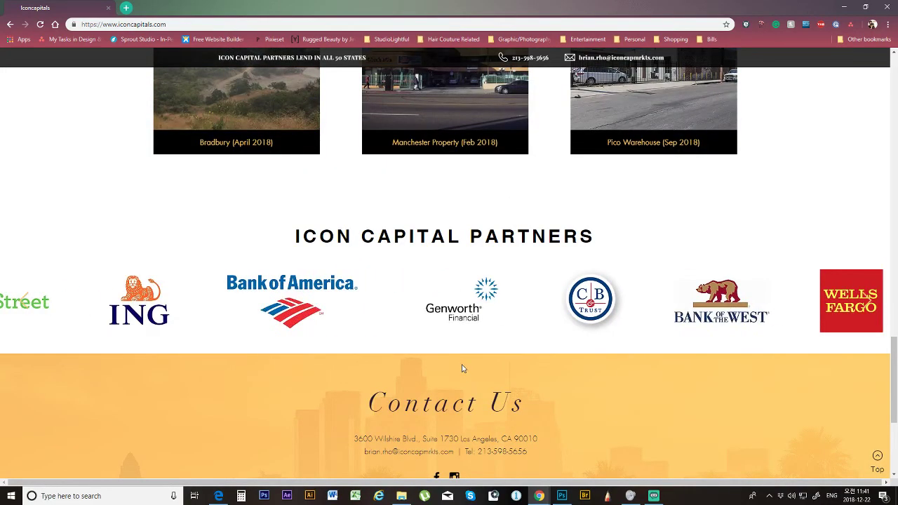
scroll(309, 400, down, 3)
scroll(316, 387, up, 15)
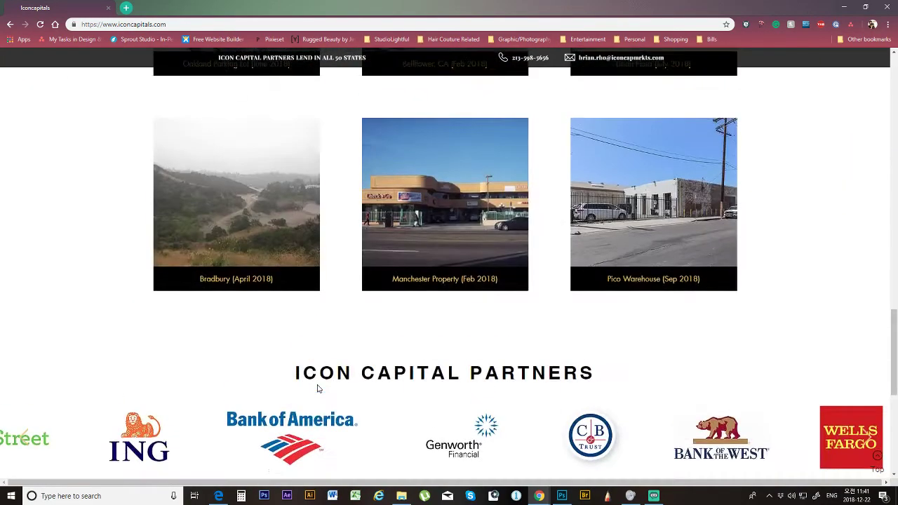
scroll(322, 378, up, 2)
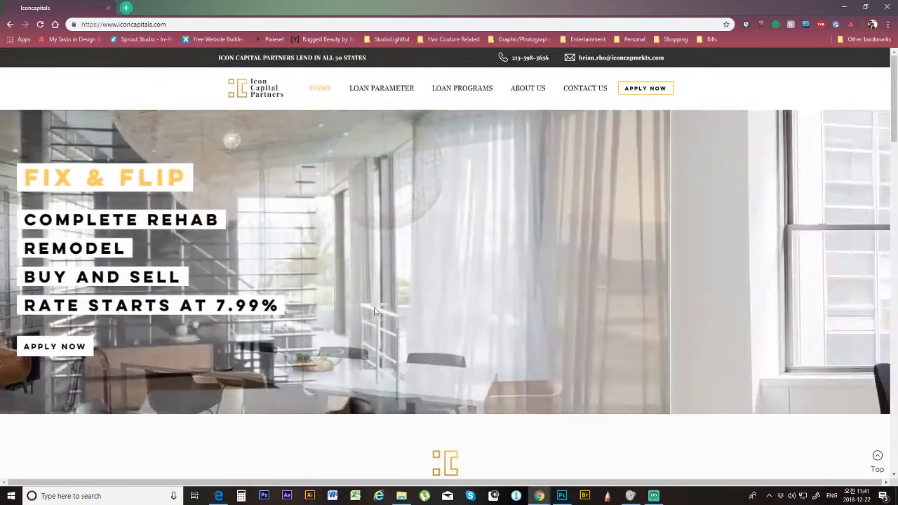
Step: Visit the website's Loan Parameter page and examine the CEO photo and biography on the About Us page
click(379, 90)
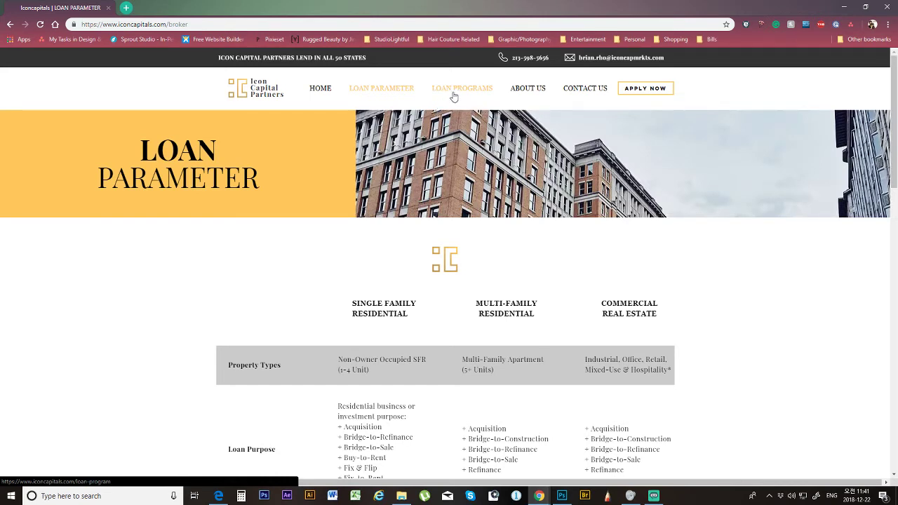
click(513, 90)
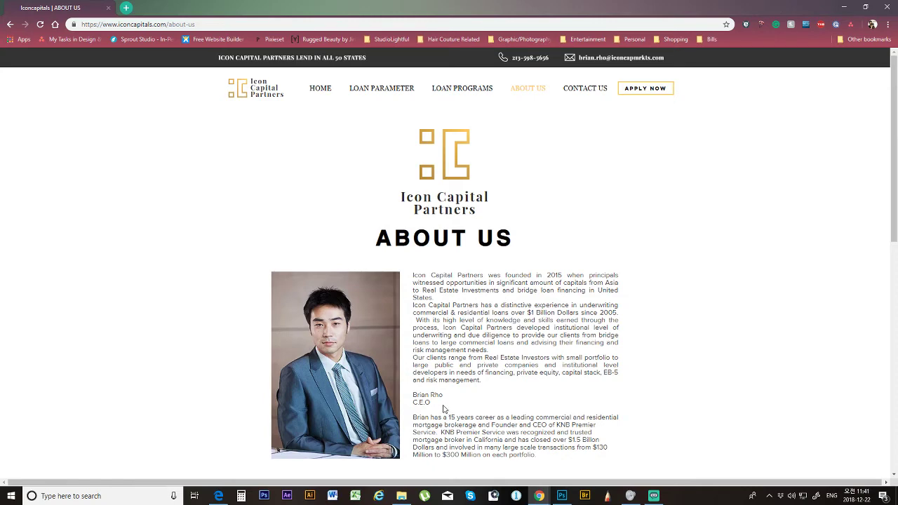
scroll(404, 392, down, 3)
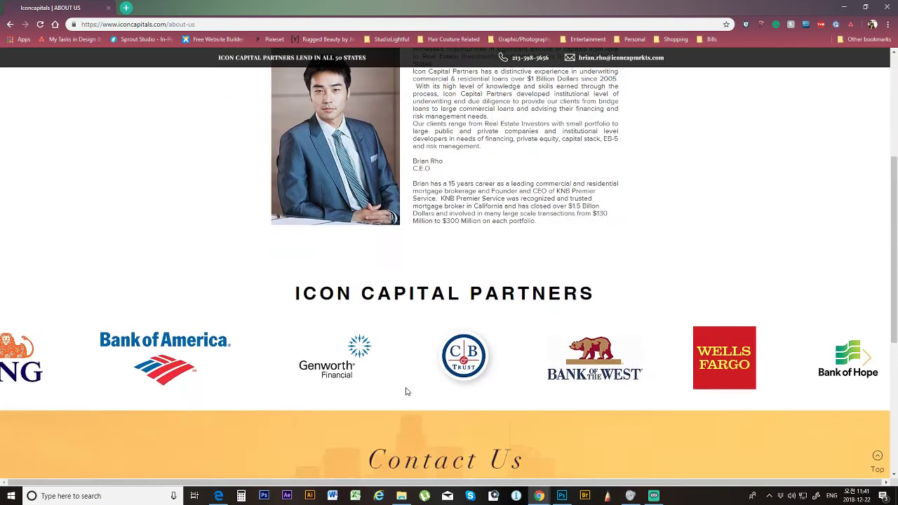
scroll(394, 367, up, 3)
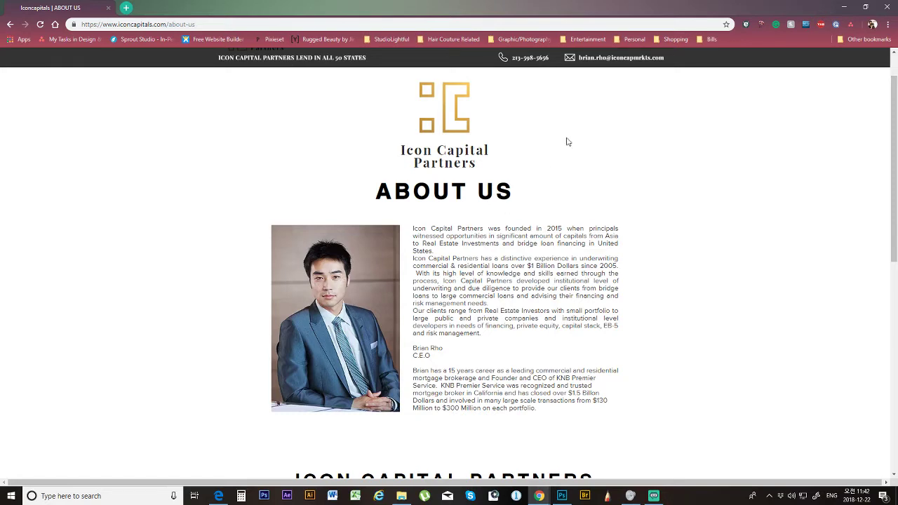
Step: Minimize the browser to return to Photoshop and view the full portrait of the man in the navy suit
click(842, 6)
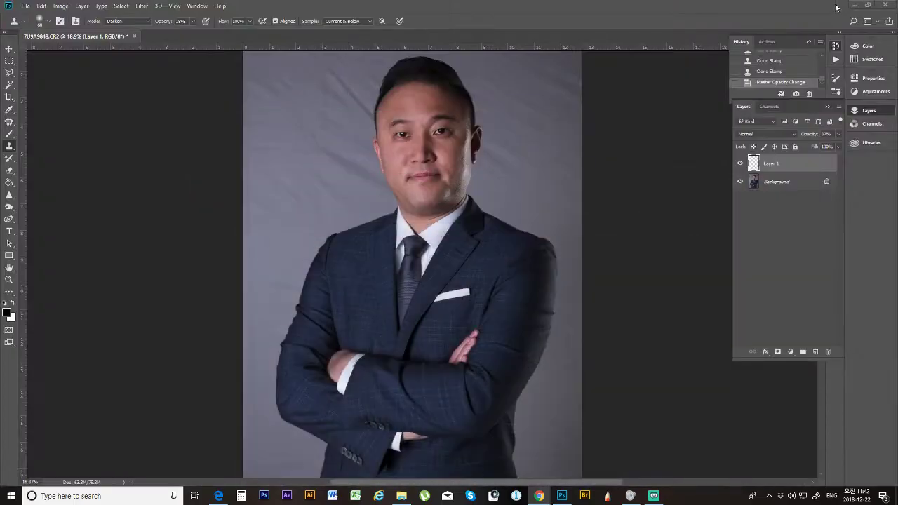
scroll(376, 240, down, 2)
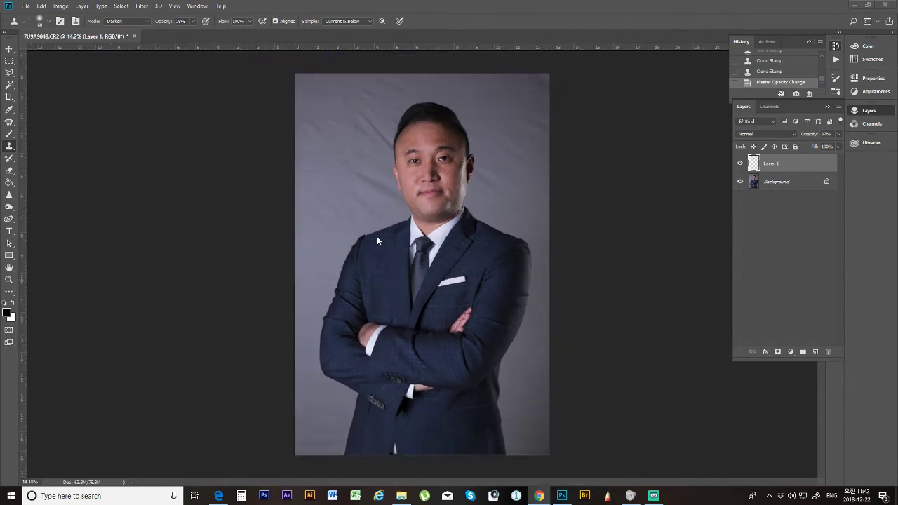
scroll(445, 148, up, 2)
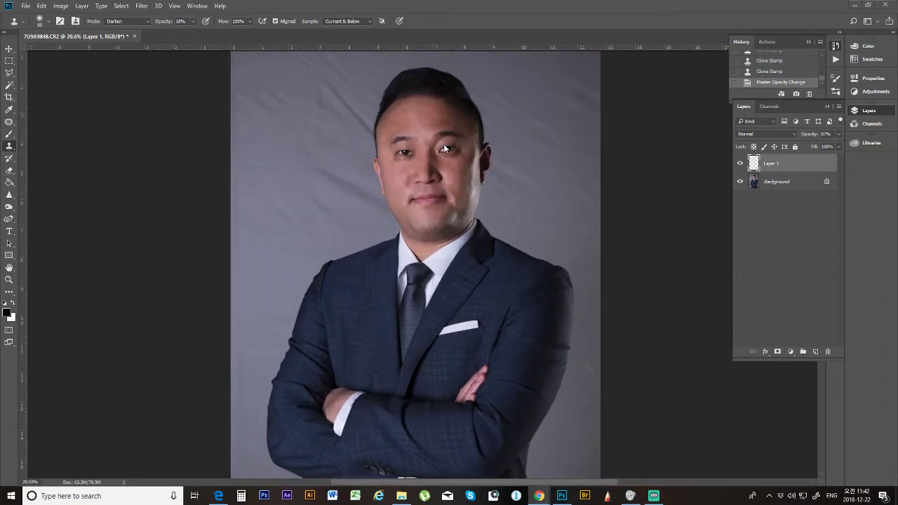
Step: Switch to File Explorer and search the K: drive and the Backup1 (L:) drive, including its Family_portrait folder
click(401, 496)
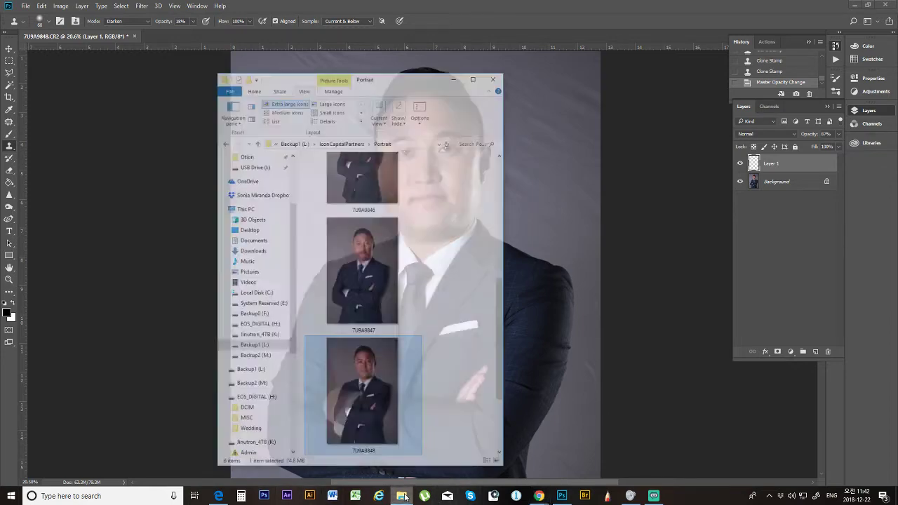
scroll(265, 232, up, 3)
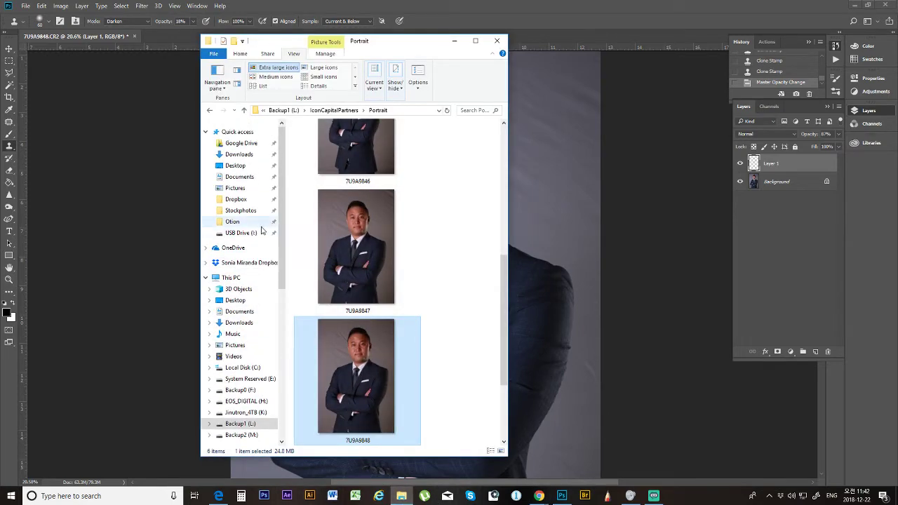
click(254, 412)
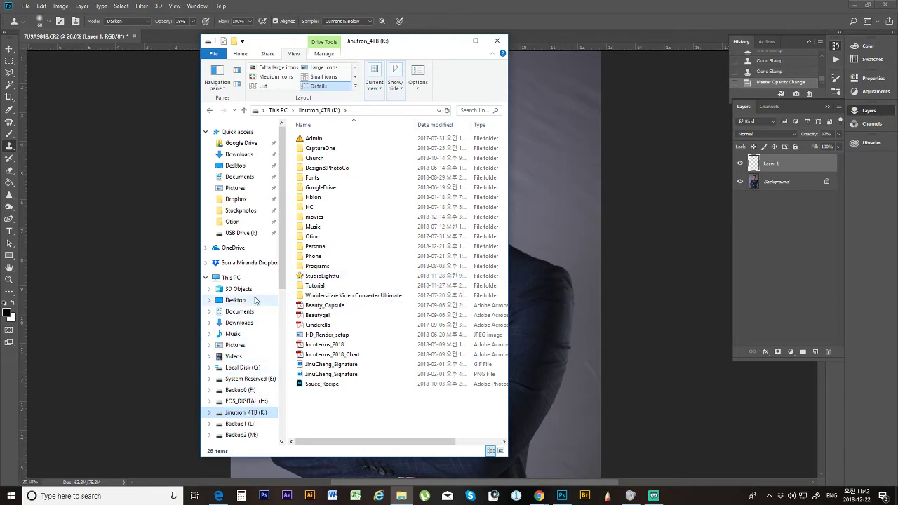
scroll(242, 315, down, 2)
click(250, 372)
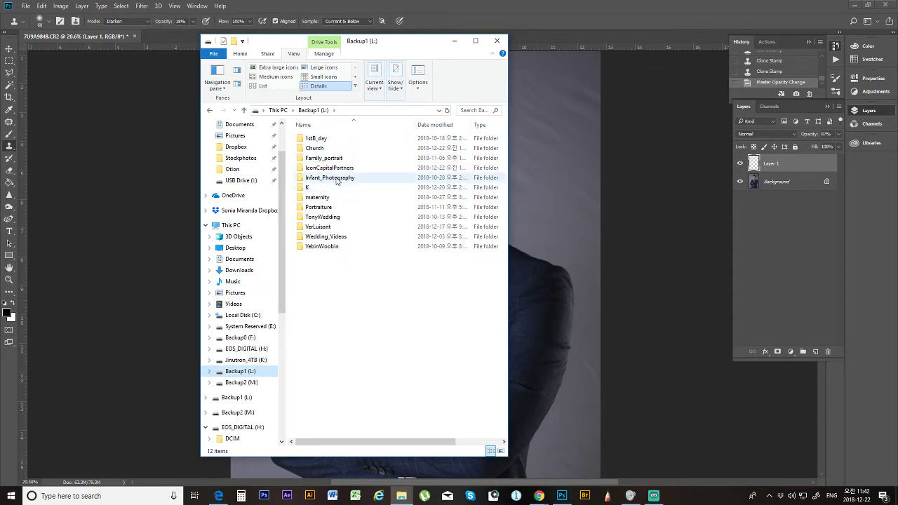
double_click(335, 159)
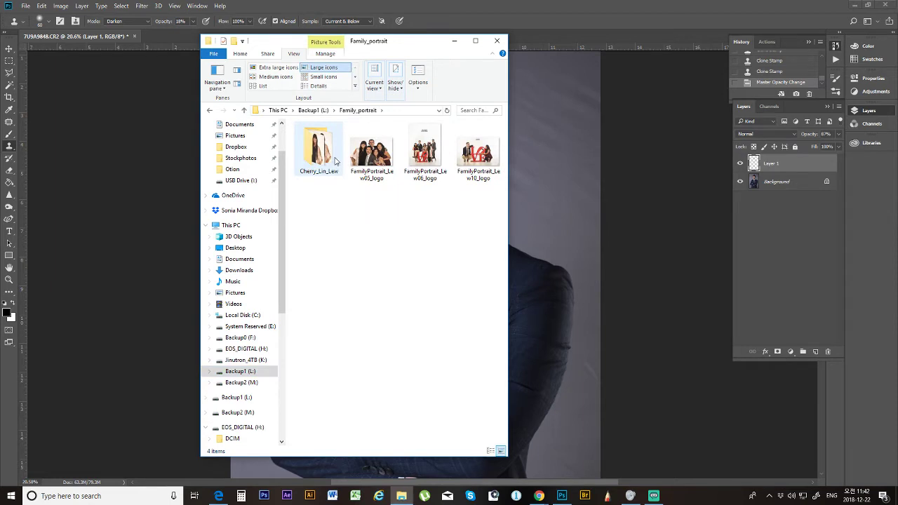
click(316, 110)
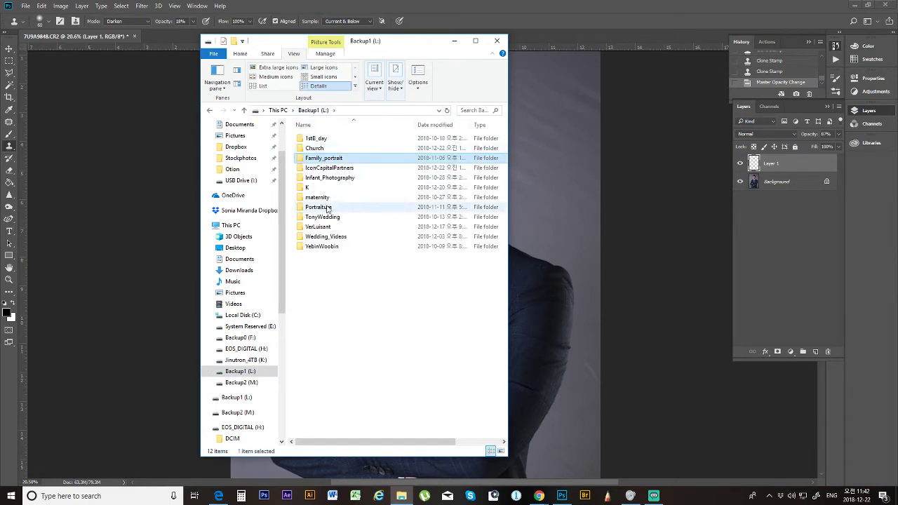
Step: Browse the Backup2 (M:) drive and look inside its Korean-named Christmas project folder
scroll(225, 352, down, 7)
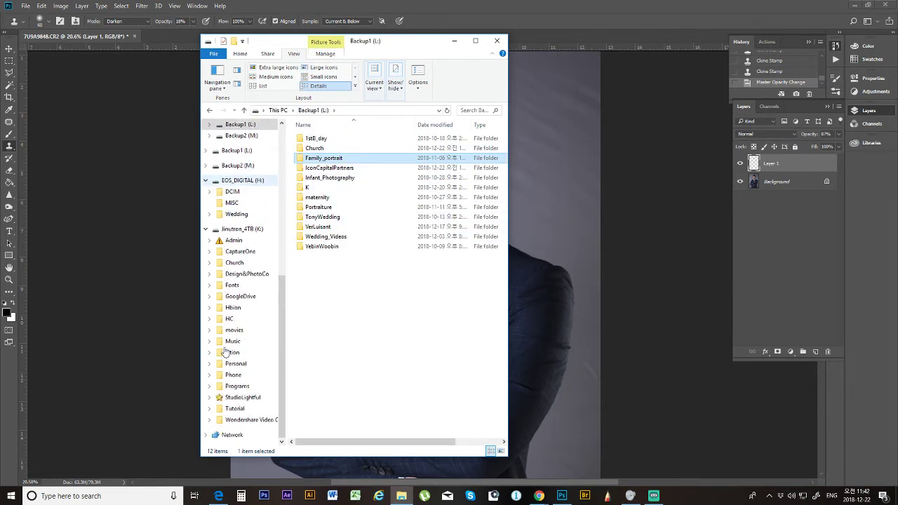
click(239, 165)
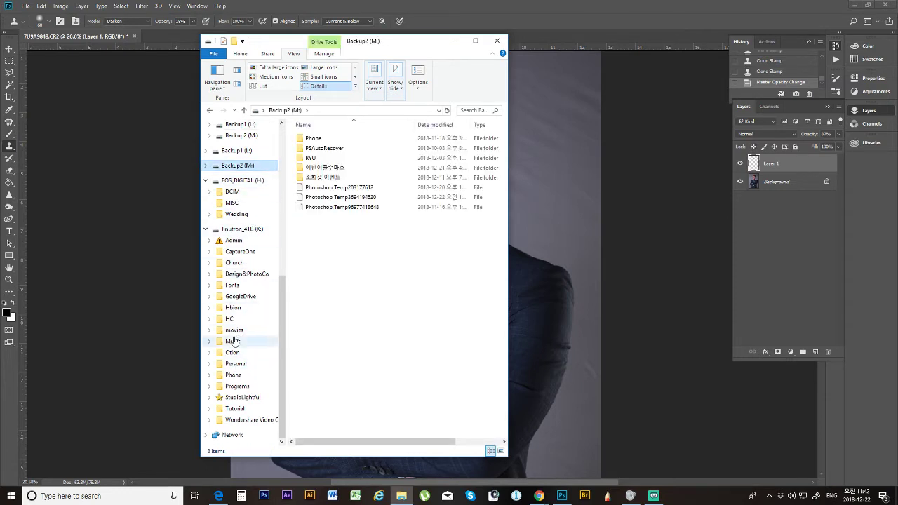
double_click(319, 168)
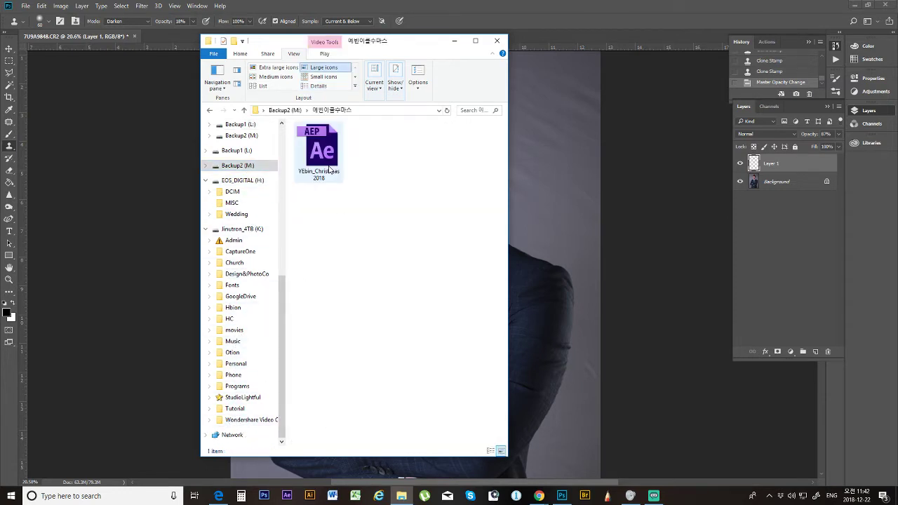
Step: Open the first retouched family Christmas photo from the JPG Touched subfolder under StudioLightful's Family_portraits folder on the K: drive
click(247, 396)
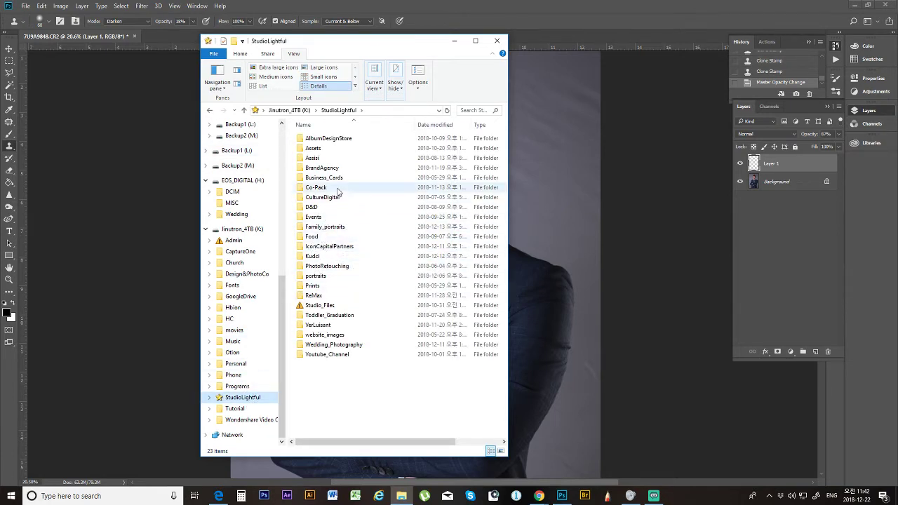
double_click(323, 227)
double_click(320, 155)
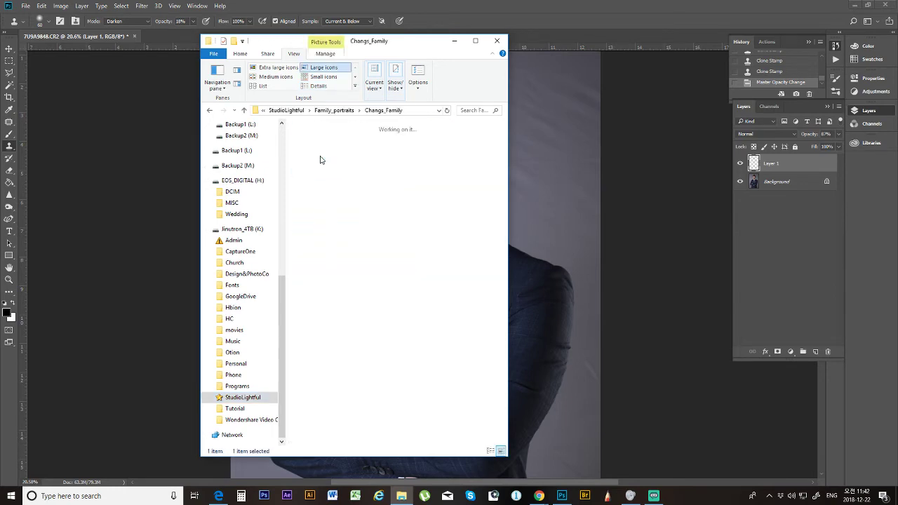
click(316, 160)
double_click(317, 159)
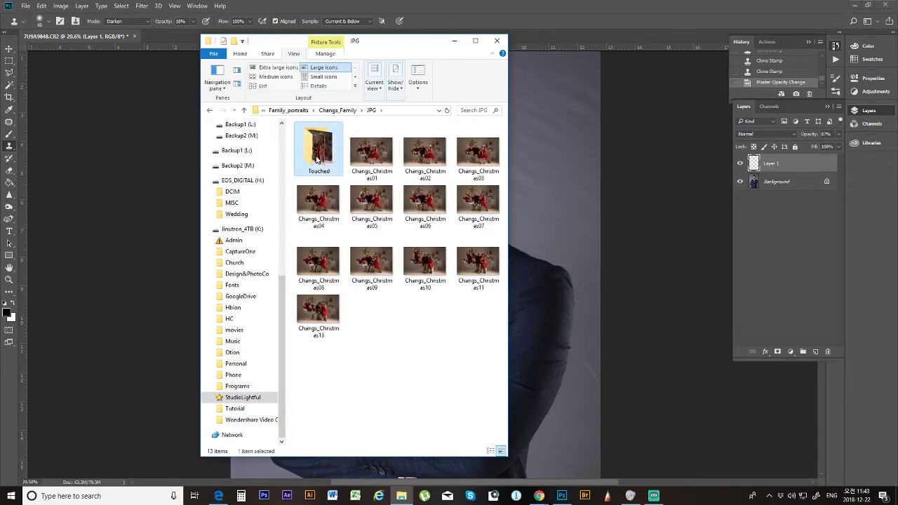
double_click(316, 160)
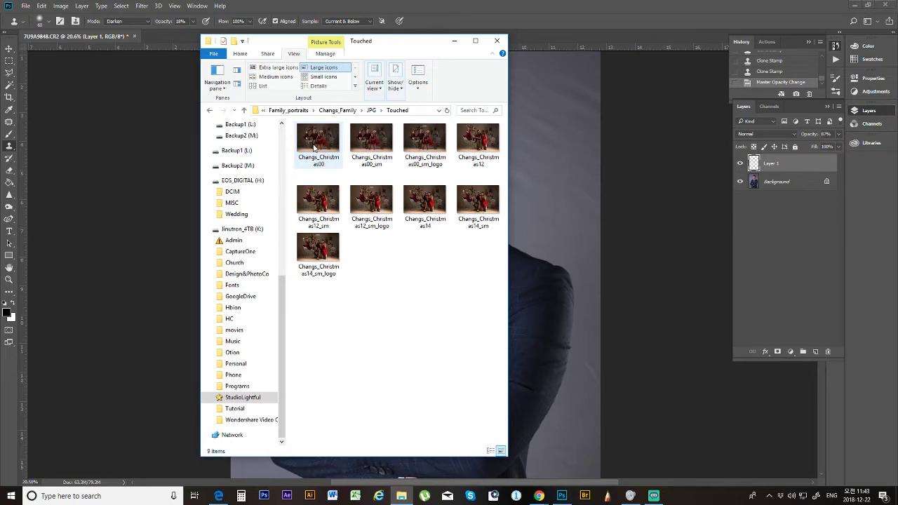
click(313, 146)
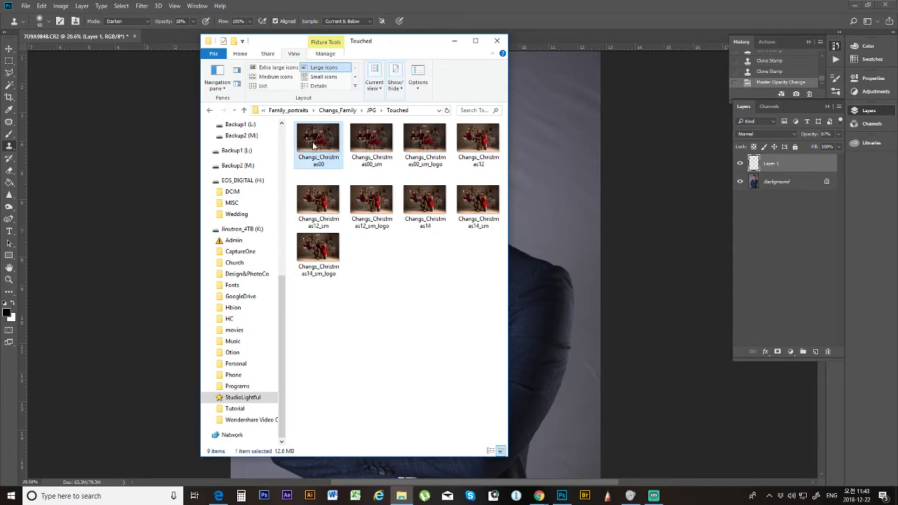
double_click(314, 145)
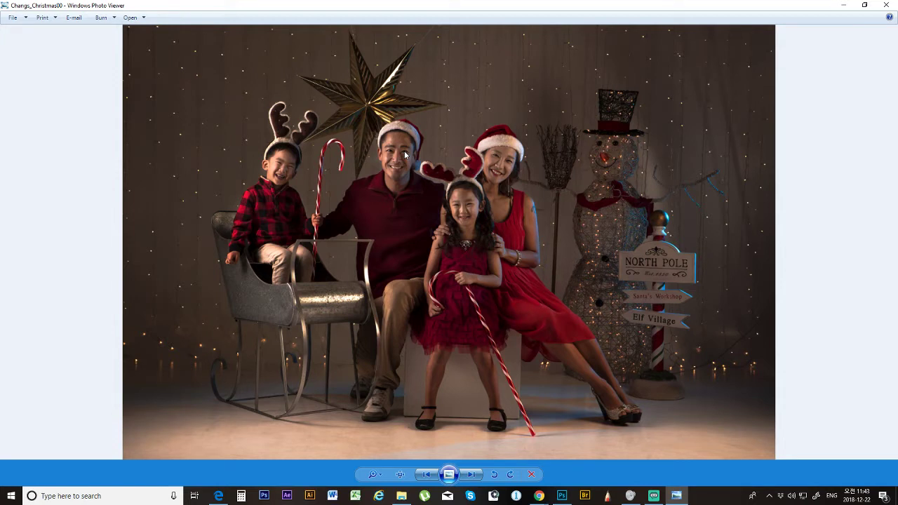
Step: Look through the retouched family Christmas photos in sequence, from the seated pose to the surprised-faces pose
click(474, 476)
click(474, 476)
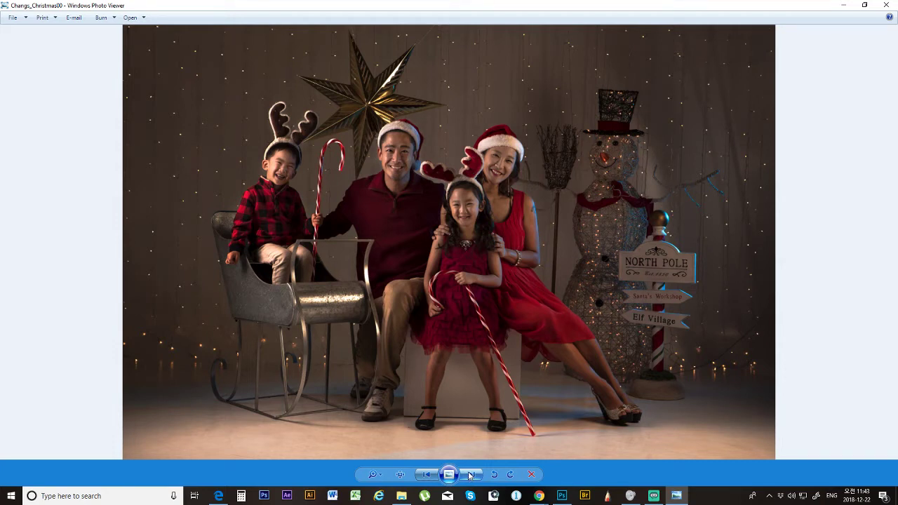
click(470, 475)
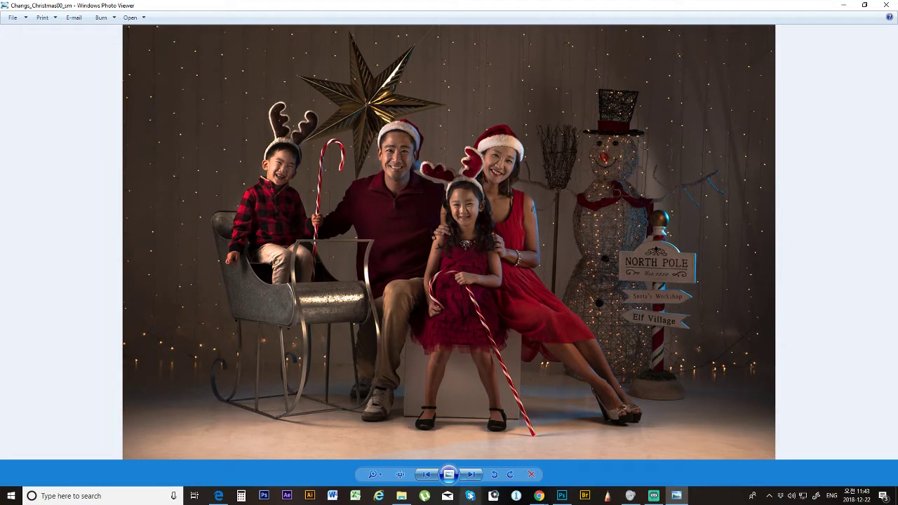
click(470, 496)
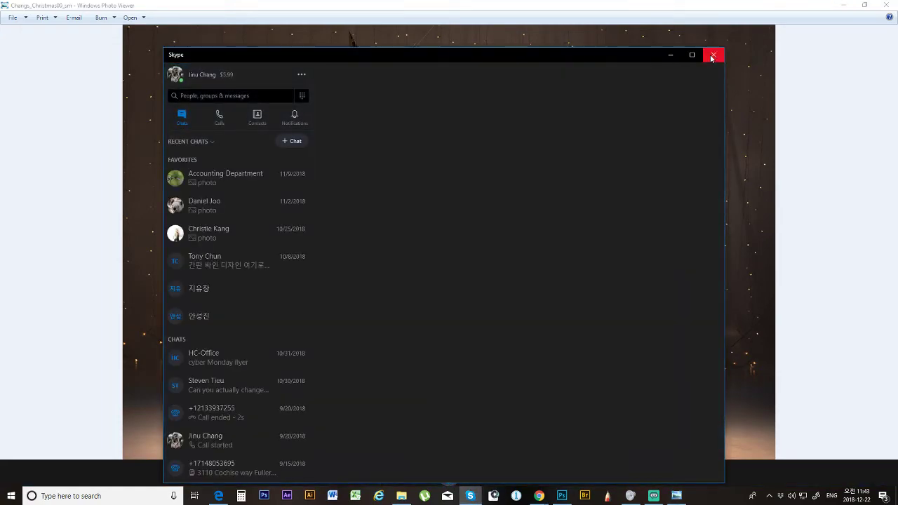
click(714, 55)
click(471, 475)
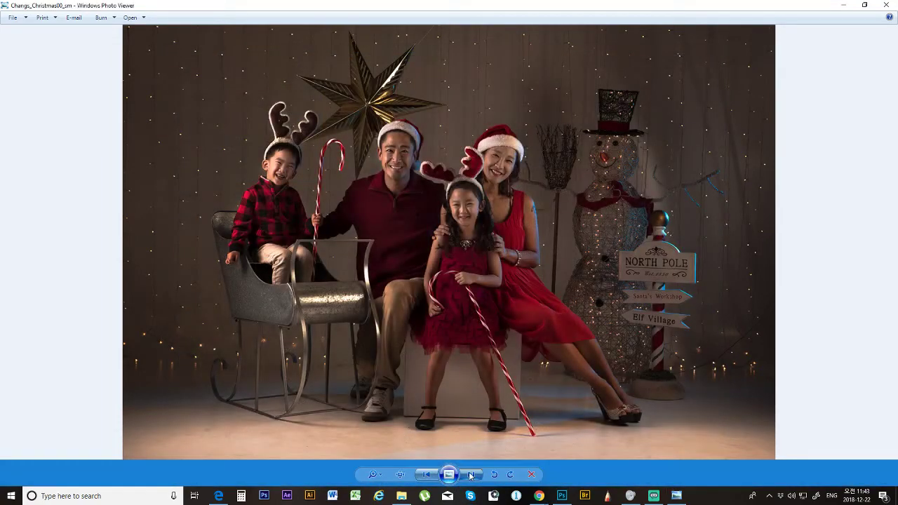
click(470, 475)
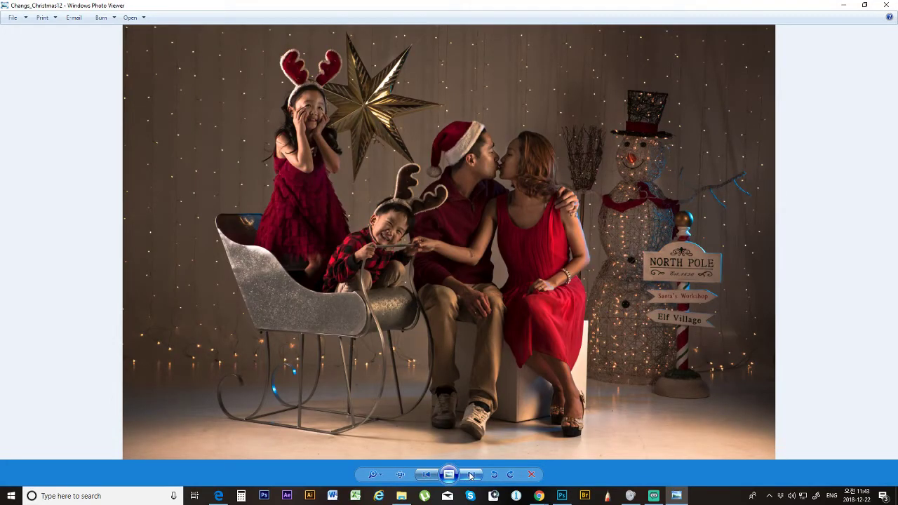
click(470, 475)
click(470, 474)
click(470, 475)
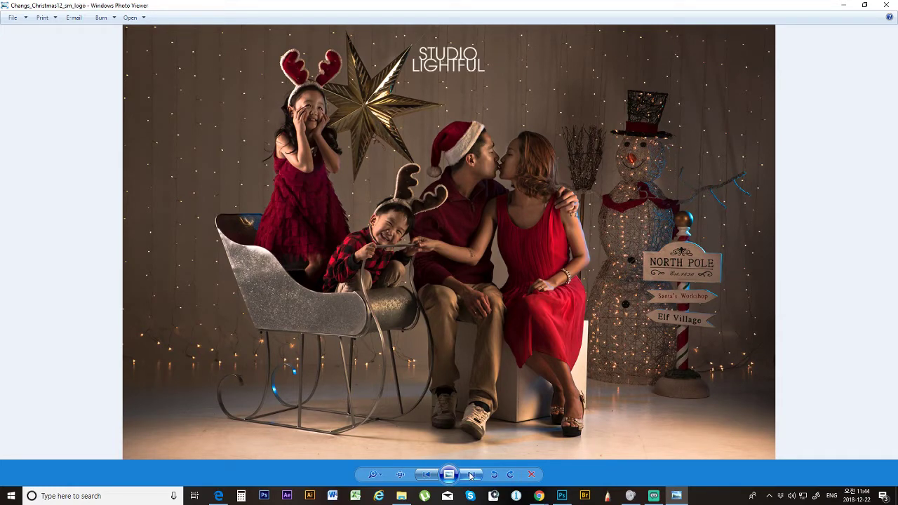
click(471, 475)
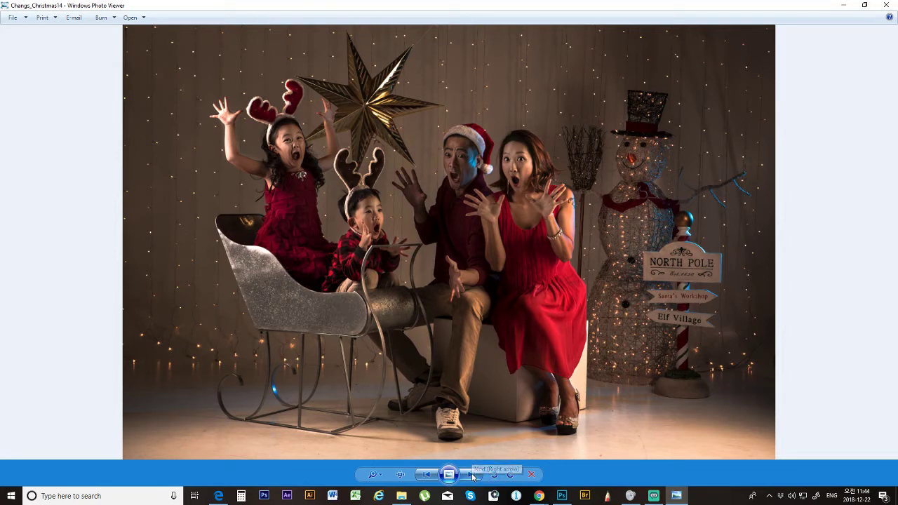
click(472, 476)
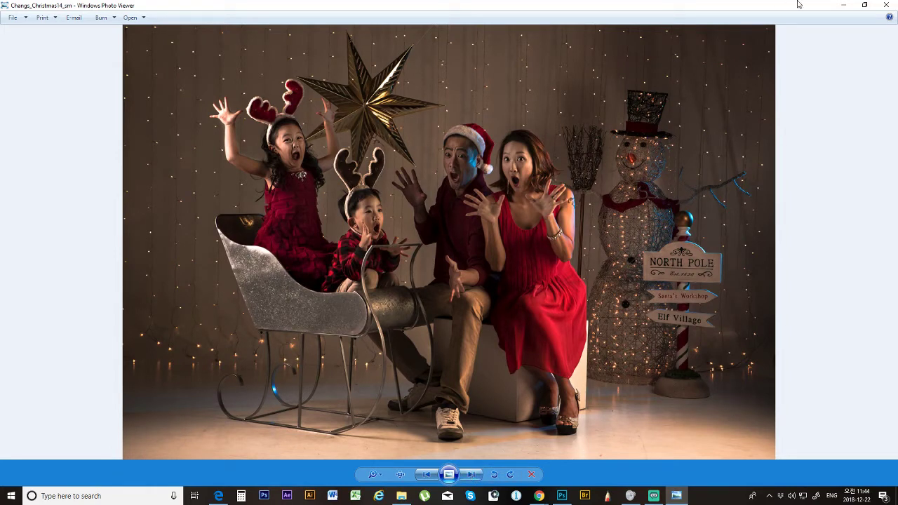
Step: Minimize the photo viewer and File Explorer, and view the businessman's portrait in Photoshop
click(843, 5)
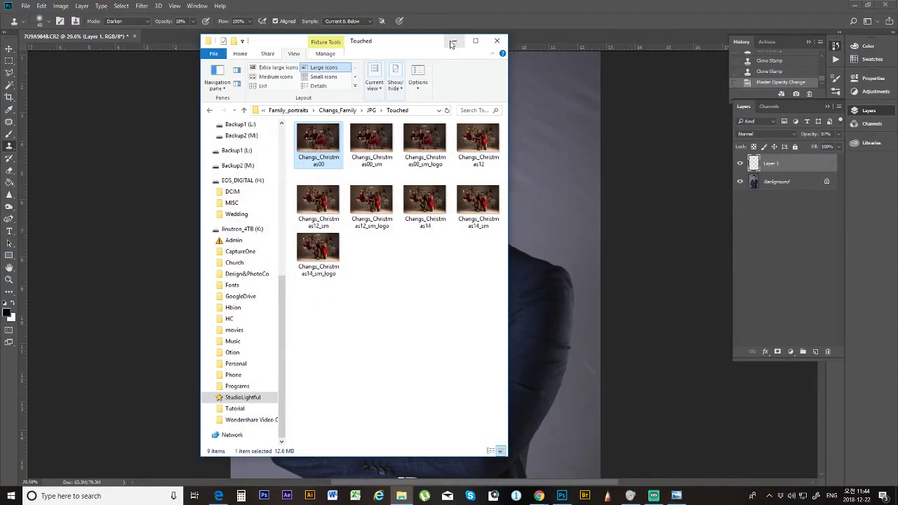
click(453, 42)
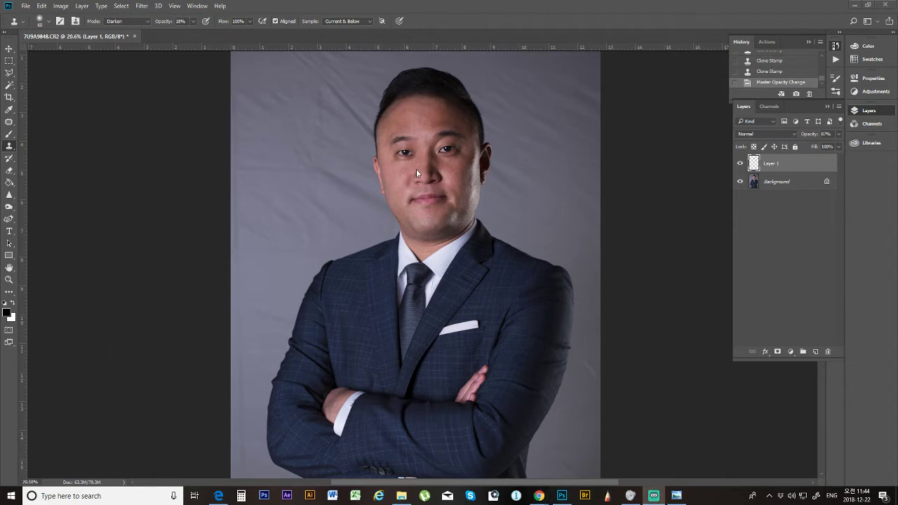
scroll(416, 173, down, 2)
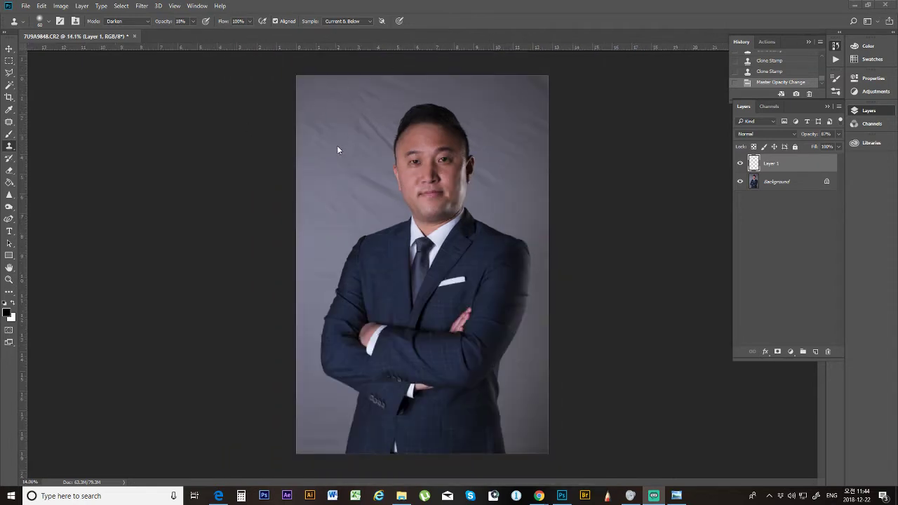
scroll(454, 147, up, 3)
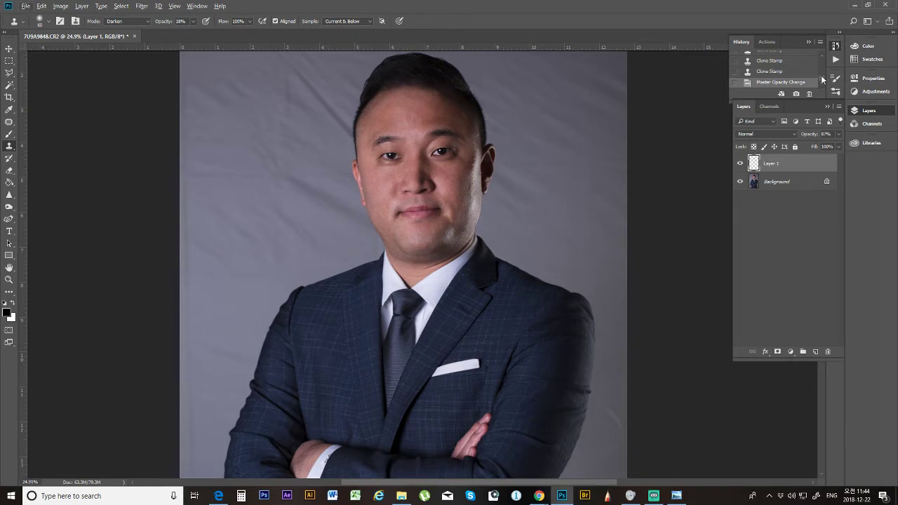
Step: Compare the portrait's original history state with the latest Master Opacity Change state, ending on the latest
drag(822, 79, 821, 56)
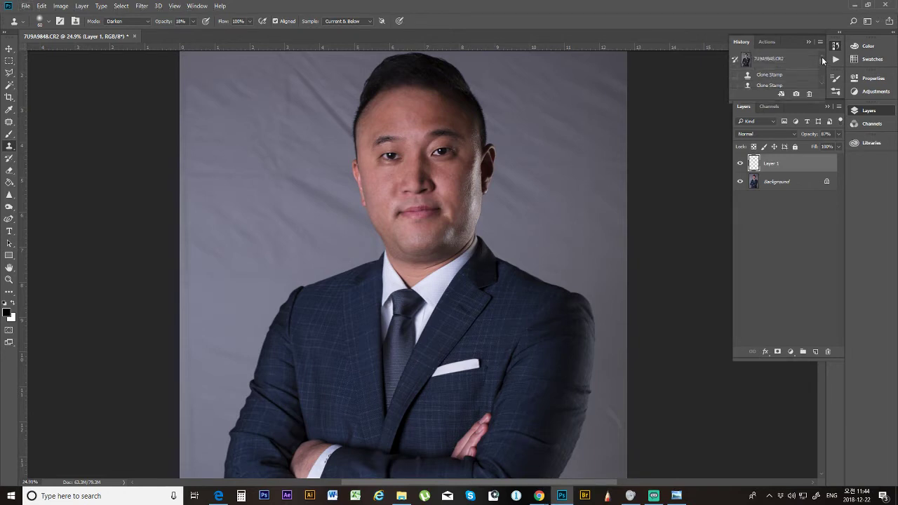
click(775, 62)
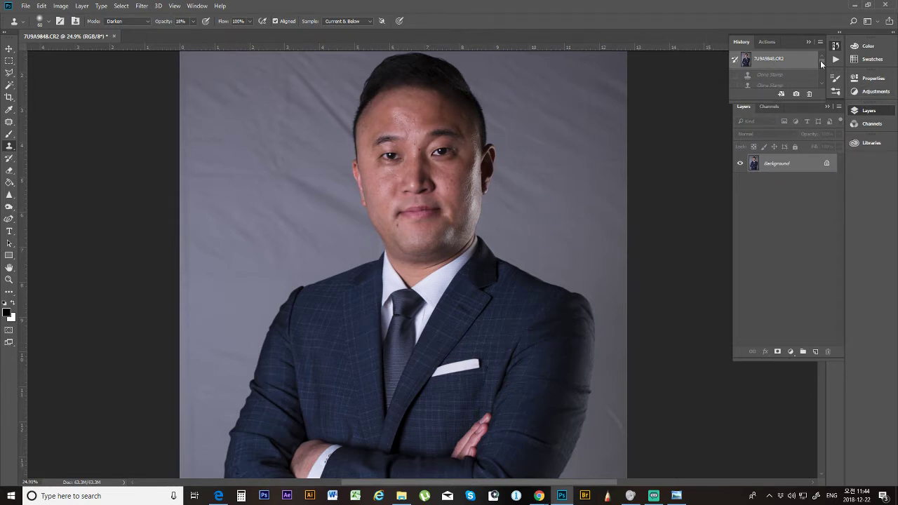
drag(821, 63, 820, 77)
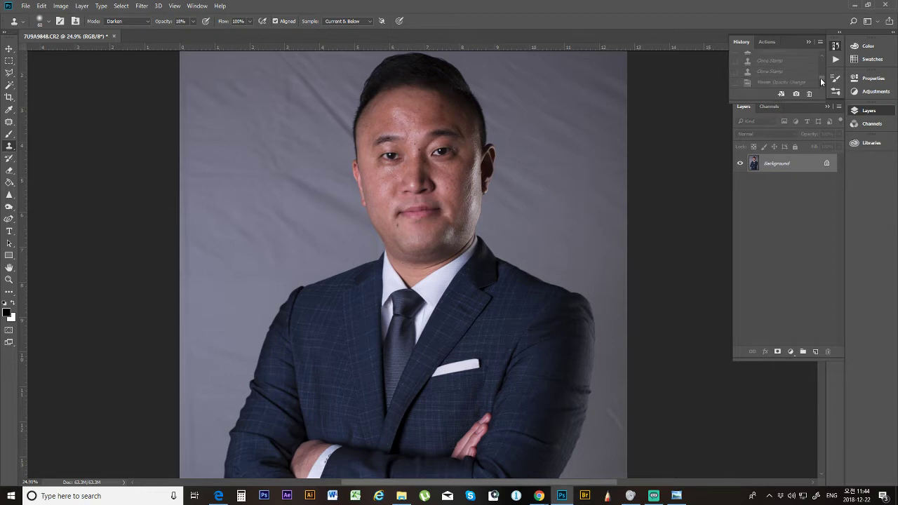
click(780, 83)
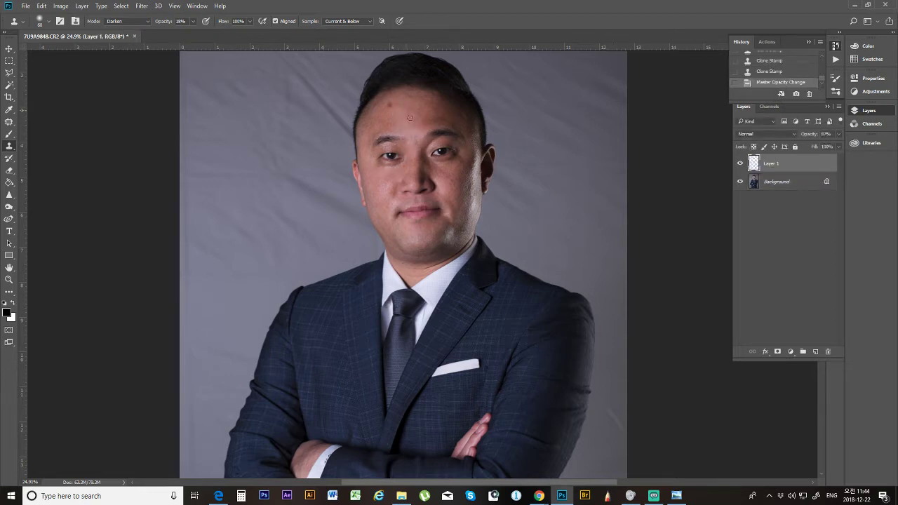
Step: Toggle the visibility of Layer 1 repeatedly to compare the face before and after retouching, leaving the layer shown
scroll(415, 123, up, 3)
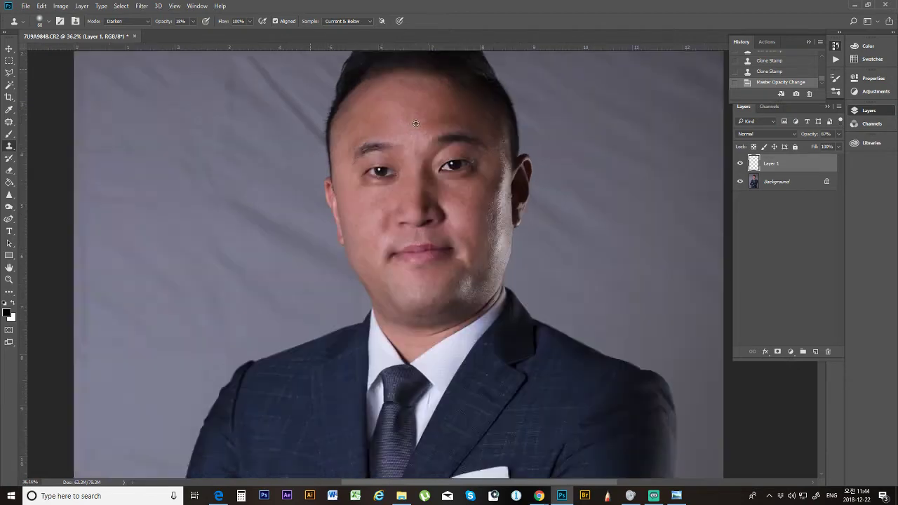
scroll(415, 123, down, 2)
scroll(415, 123, up, 2)
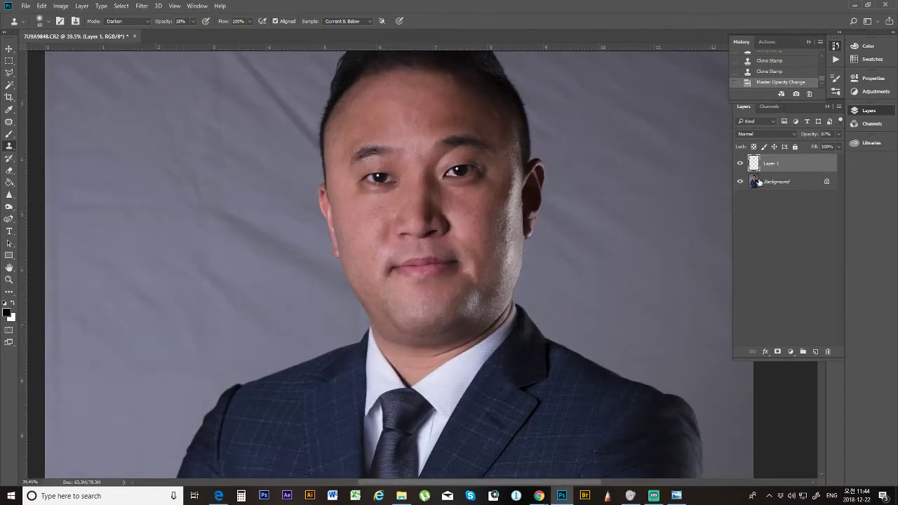
click(740, 162)
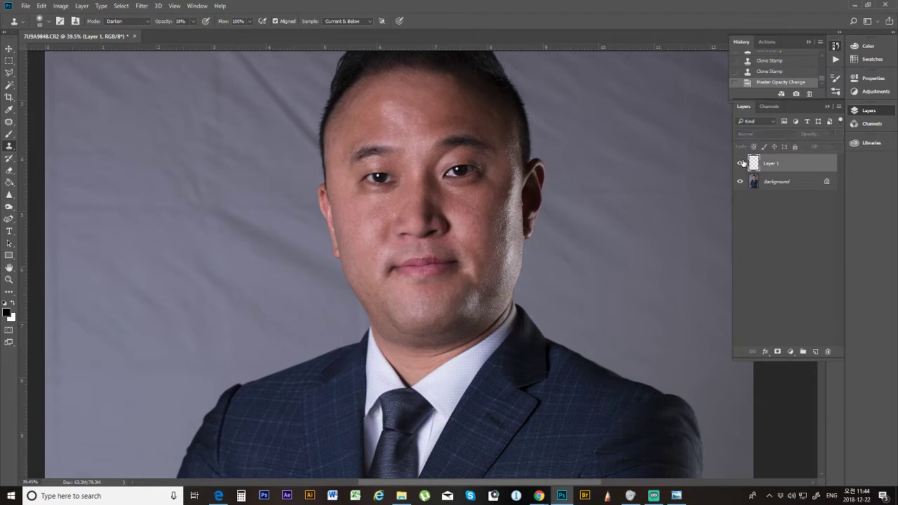
click(740, 163)
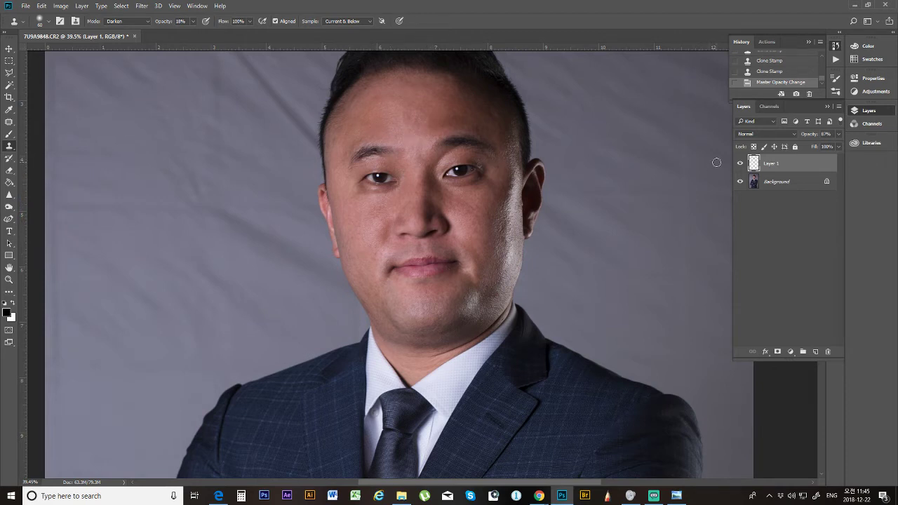
click(739, 164)
click(738, 164)
click(739, 164)
click(738, 164)
Step: Examine the retouched portrait both as a whole and close up on the face
scroll(466, 187, down, 2)
scroll(421, 210, up, 2)
scroll(381, 232, down, 2)
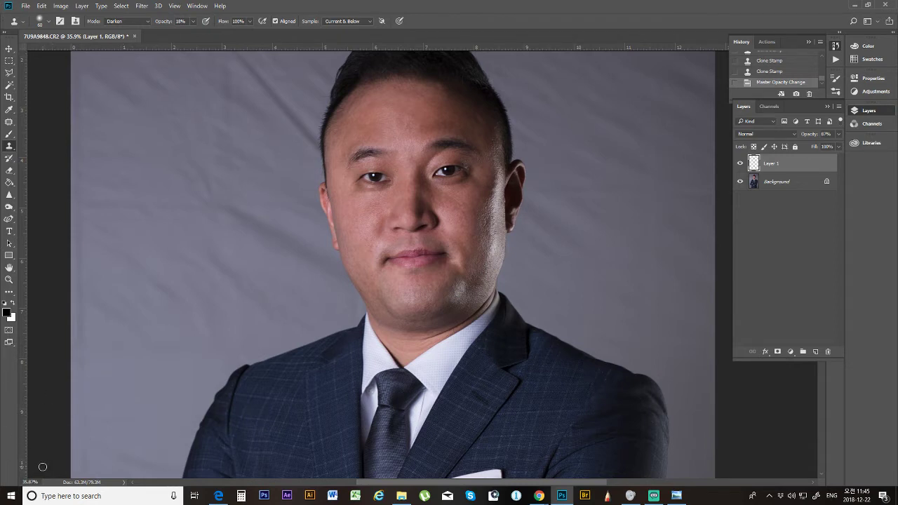
scroll(465, 225, down, 3)
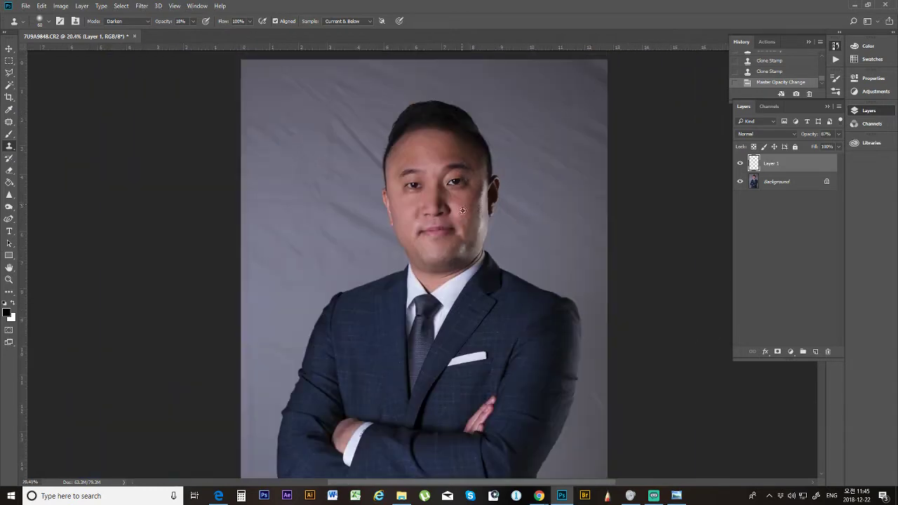
drag(436, 237, 279, 241)
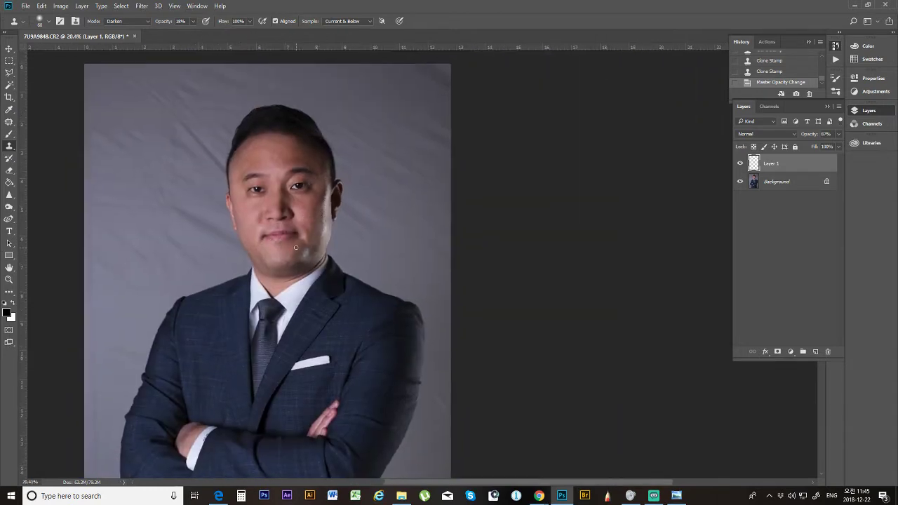
scroll(288, 242, up, 1)
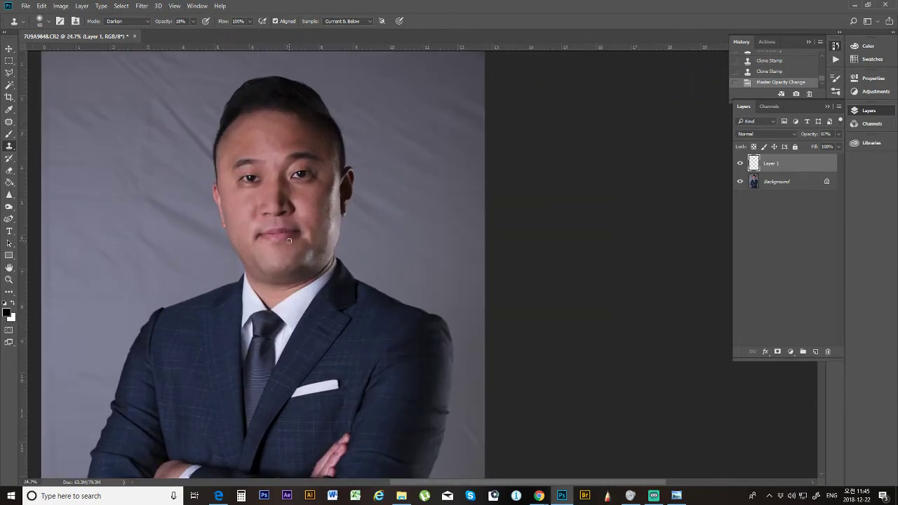
scroll(277, 178, up, 3)
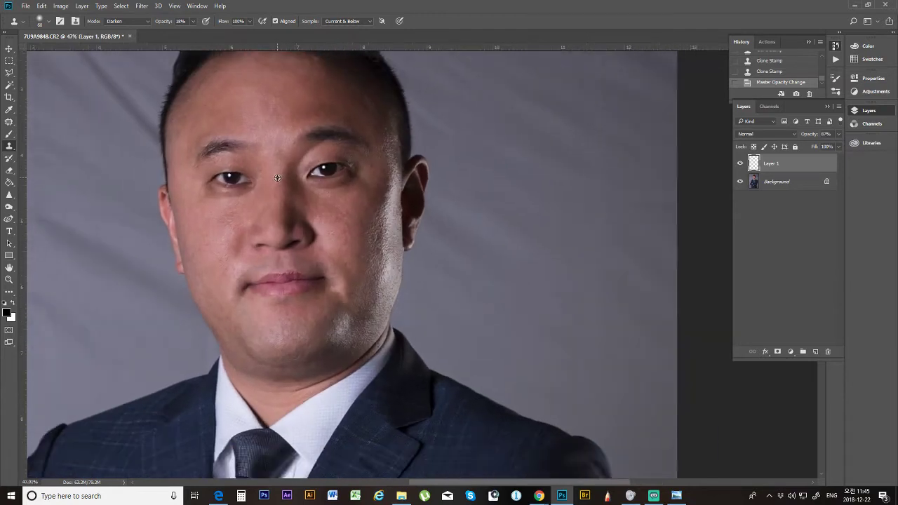
scroll(277, 178, down, 1)
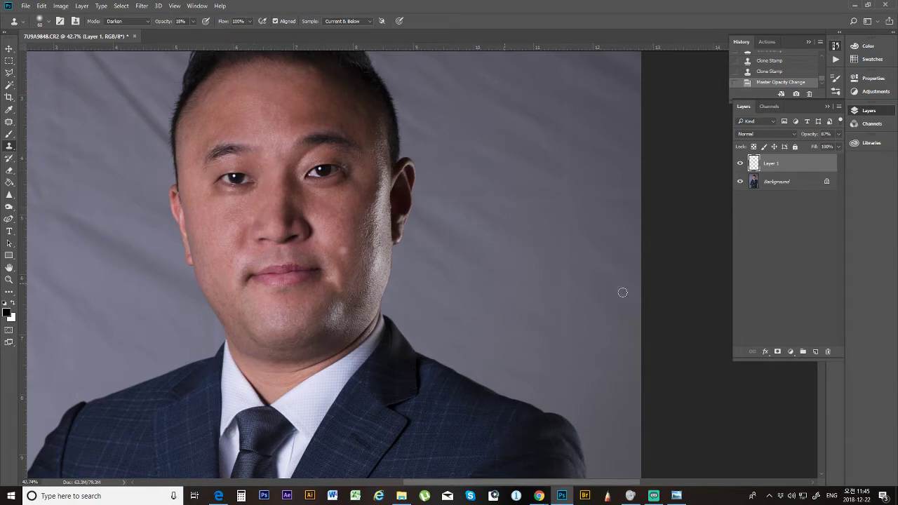
Step: Inspect the retouched facial skin at several magnifications, ending on the full-length view of the portrait
scroll(281, 174, up, 3)
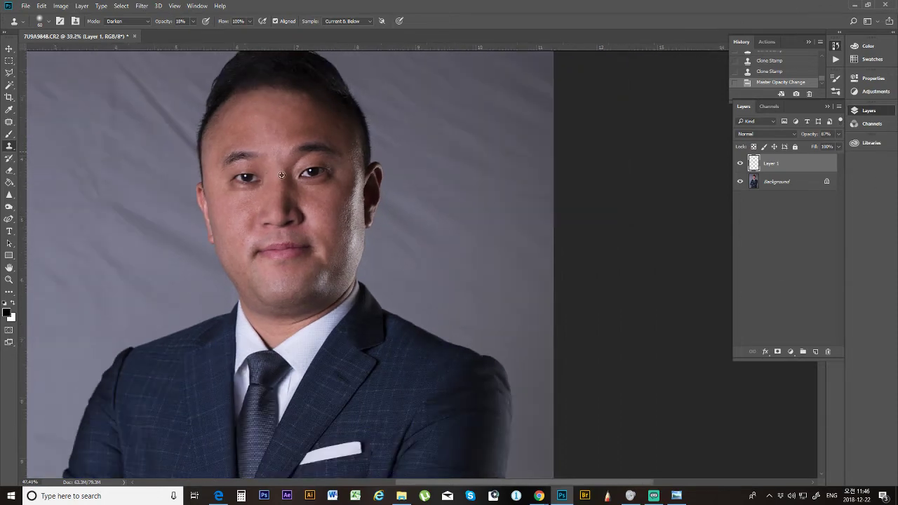
scroll(282, 174, down, 3)
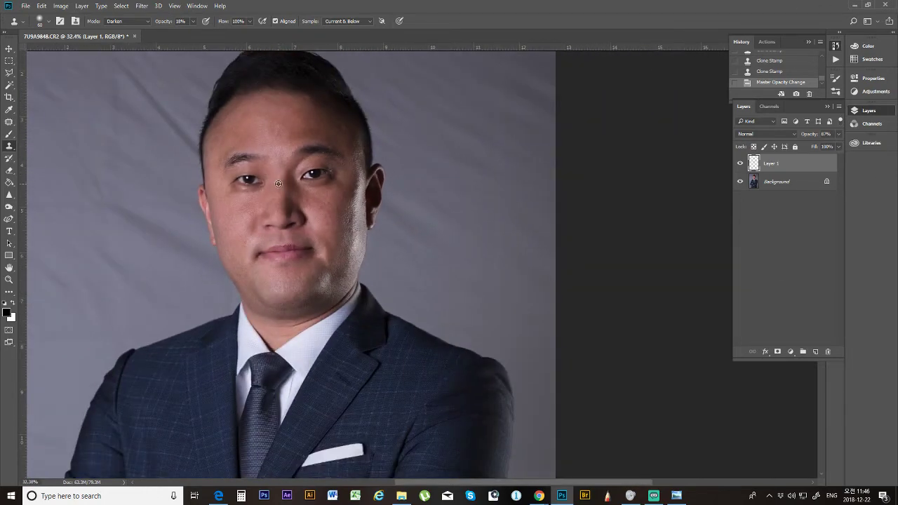
scroll(279, 184, up, 2)
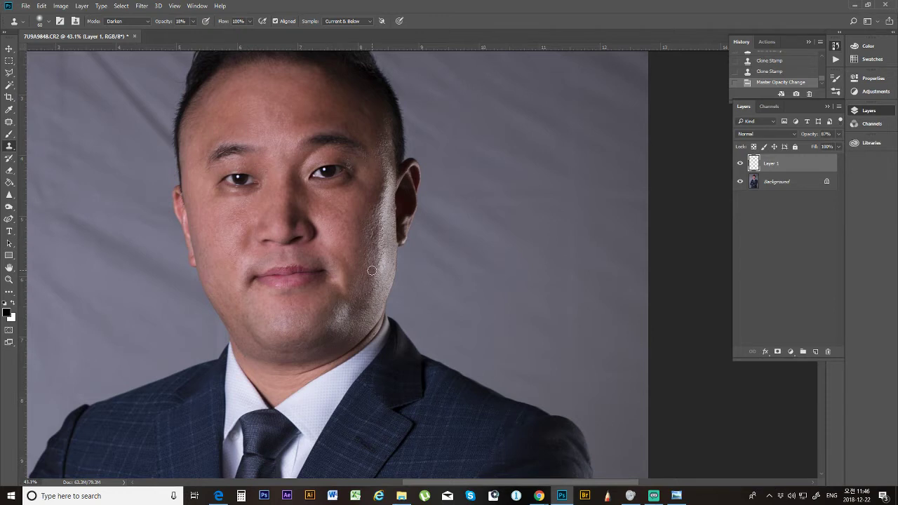
scroll(372, 270, down, 2)
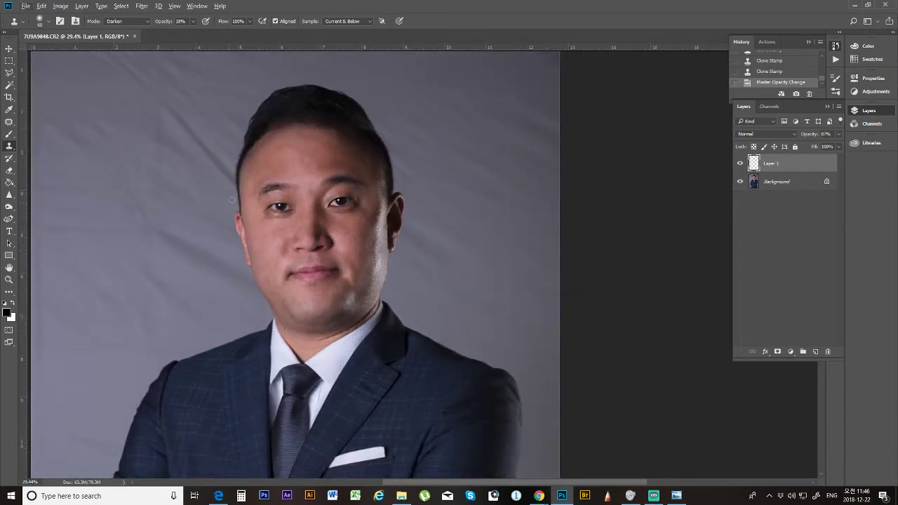
scroll(240, 197, down, 1)
scroll(239, 197, down, 1)
scroll(120, 214, down, 1)
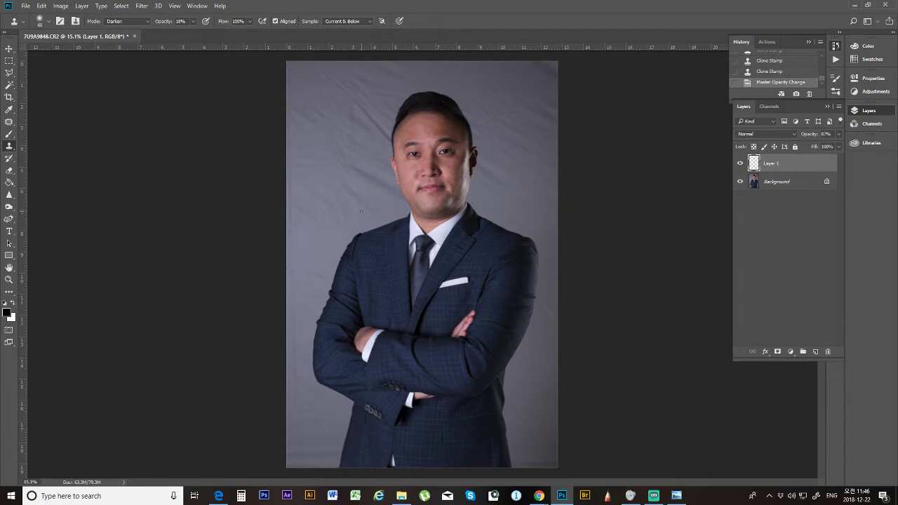
Step: View the family Christmas photo in Windows Photo Viewer, and return to Photoshop to look over the portrait's backdrop
click(676, 495)
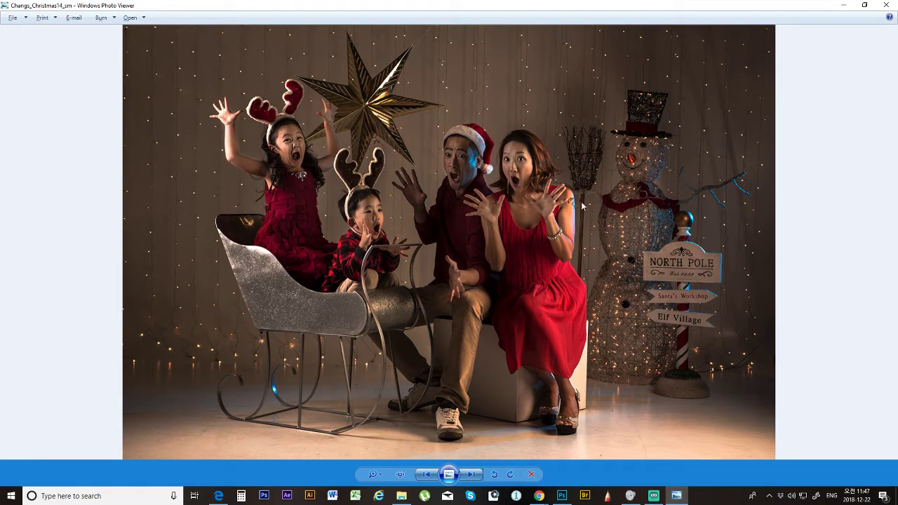
click(845, 6)
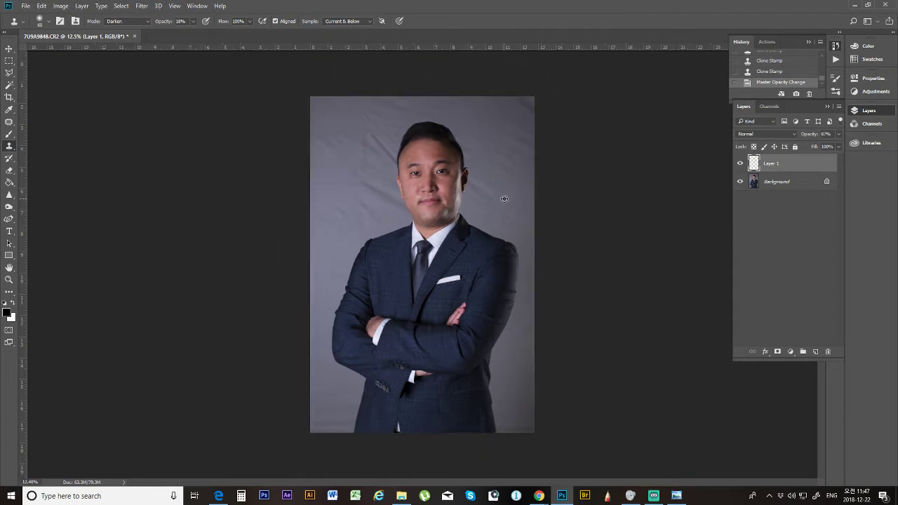
scroll(504, 185, up, 1)
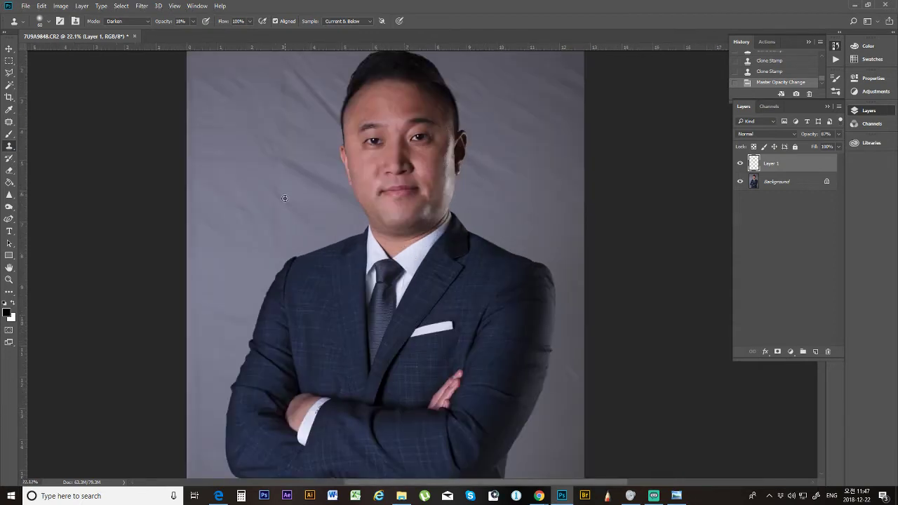
scroll(277, 209, down, 1)
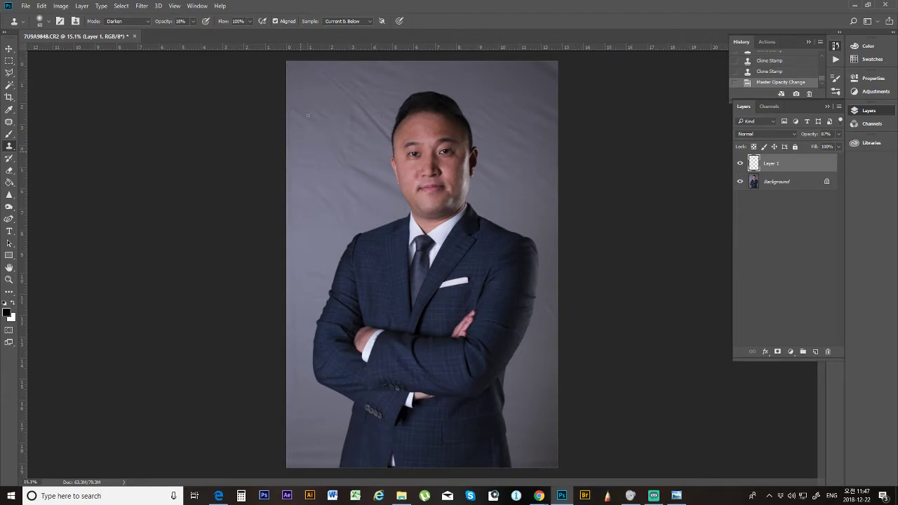
scroll(504, 148, down, 1)
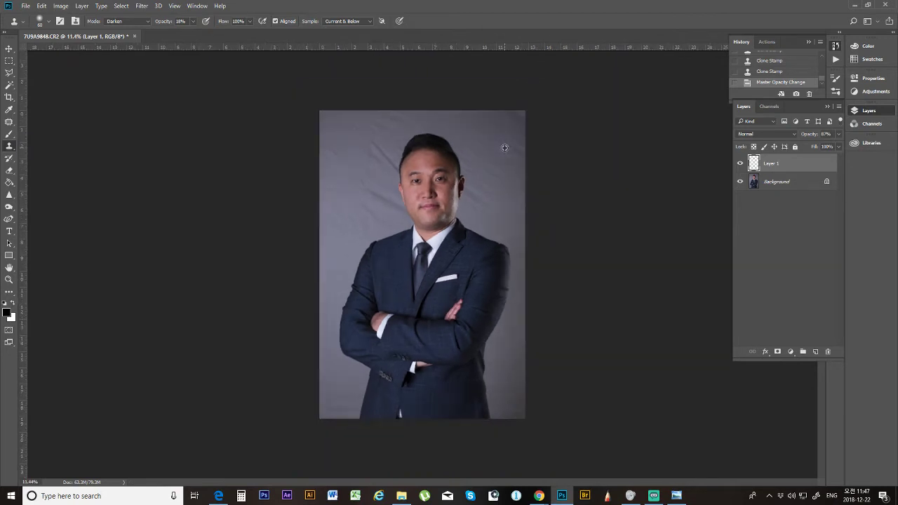
scroll(406, 187, up, 2)
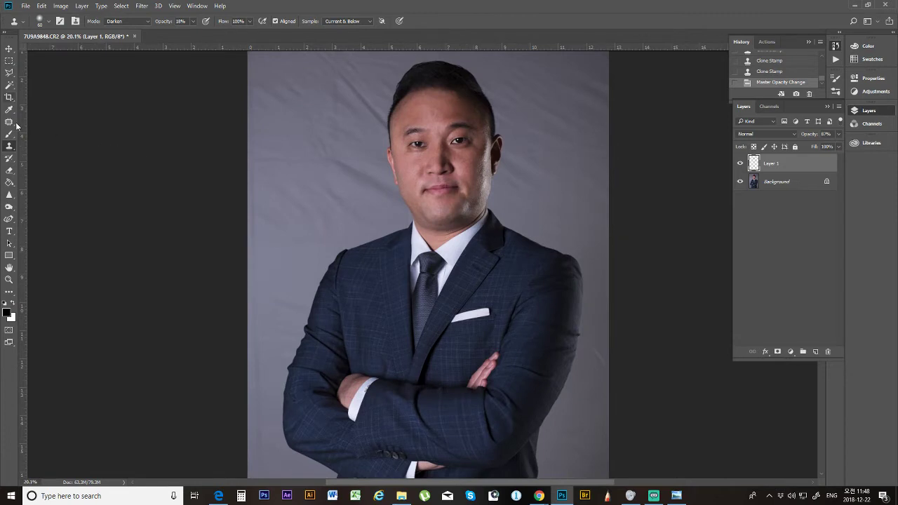
Step: Activate the Magic Wand tool for selecting the studio backdrop
click(9, 85)
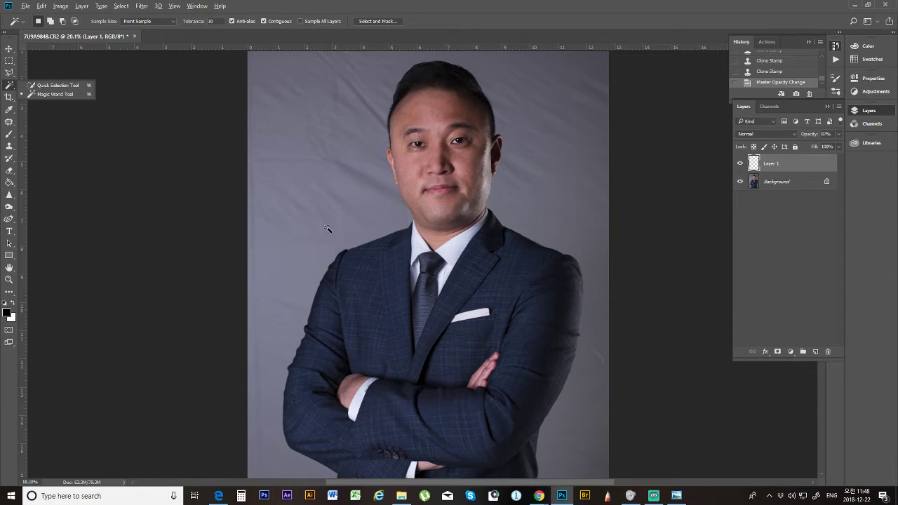
scroll(321, 242, down, 1)
scroll(311, 254, down, 1)
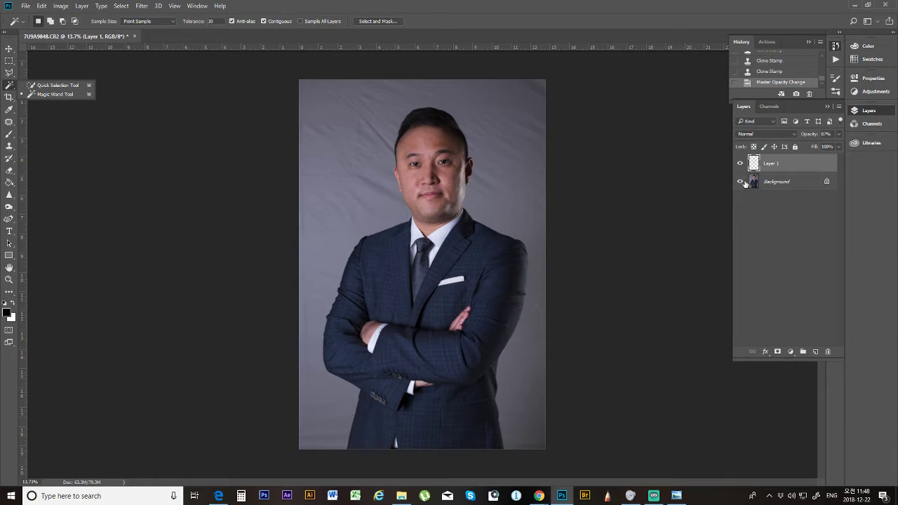
scroll(386, 179, down, 2)
scroll(393, 196, up, 3)
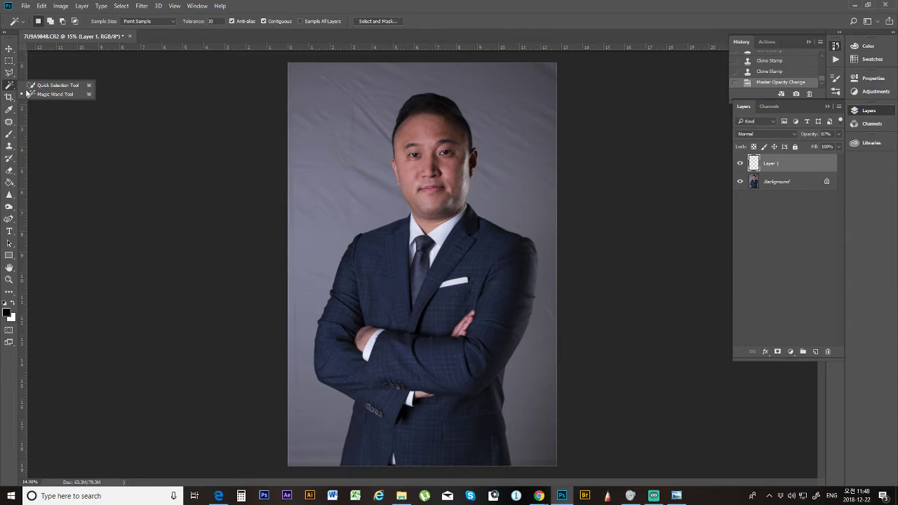
Step: Convert Layer 1 and the Background layer together into one smart object
shift+click(786, 184)
right_click(786, 176)
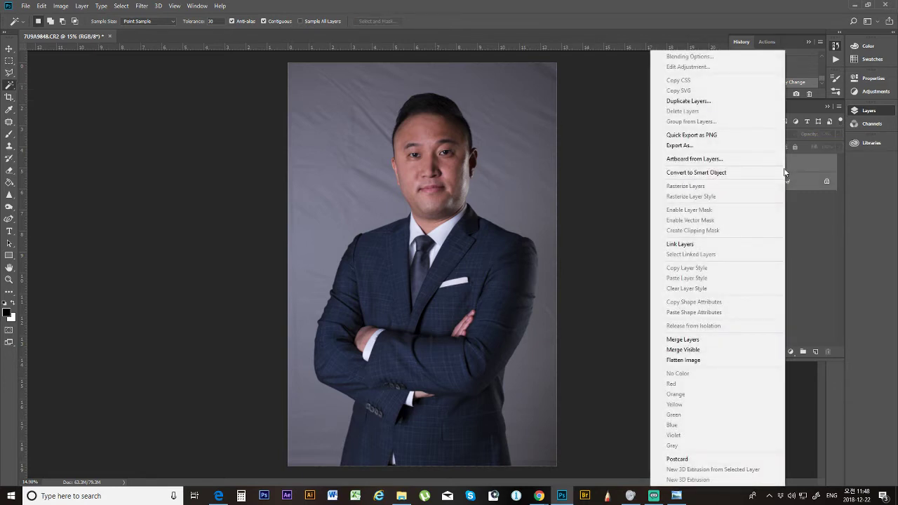
click(734, 176)
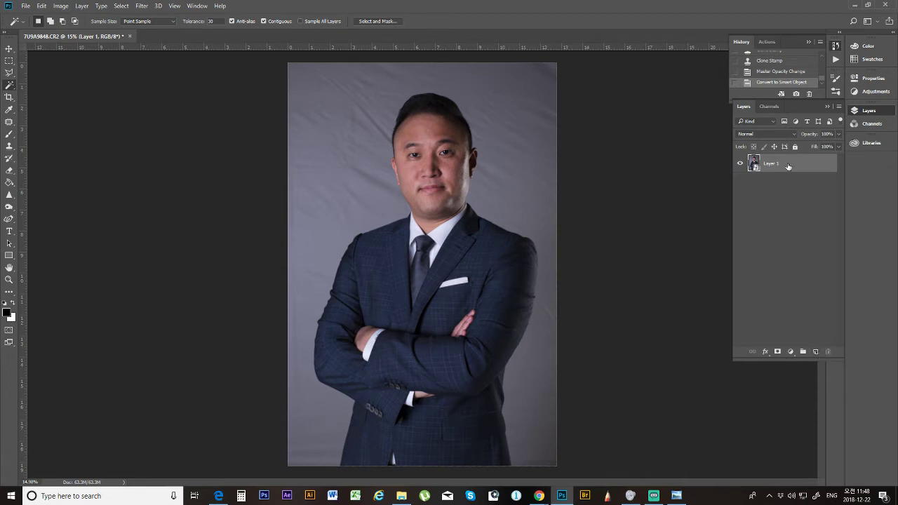
Step: Duplicate the smart object layer and rasterize the copy
drag(789, 163, 815, 351)
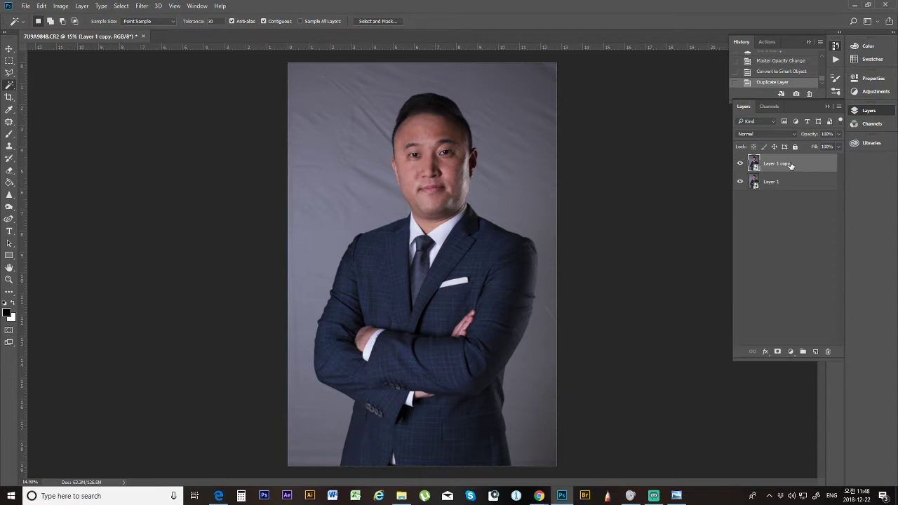
right_click(791, 165)
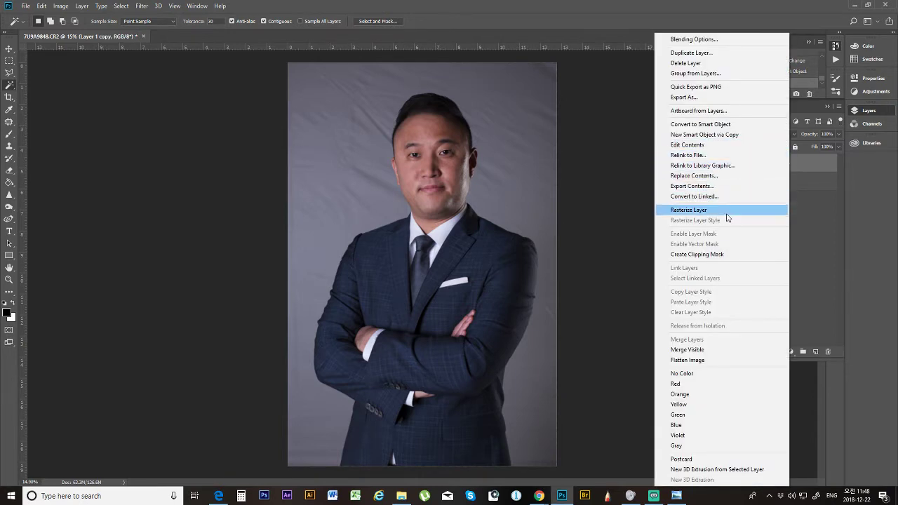
click(701, 210)
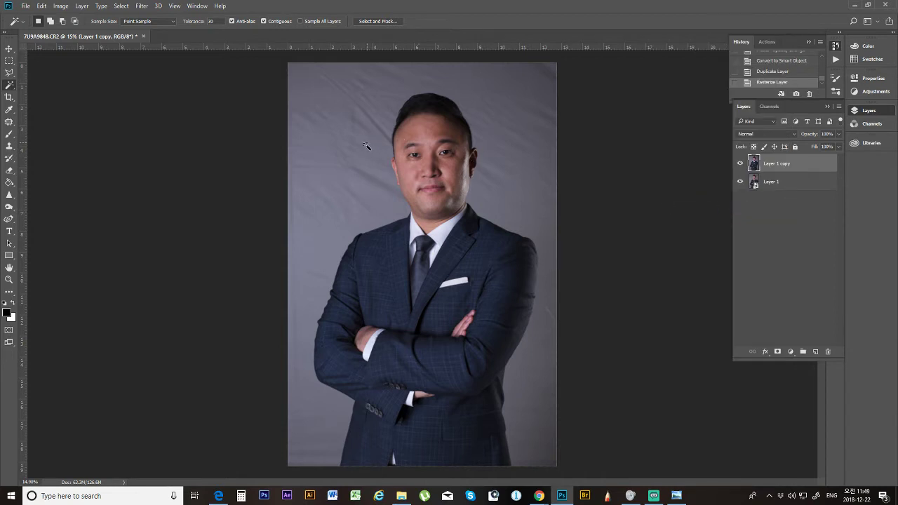
Step: Try to select the whole grey backdrop around the man with the Magic Wand, adding the areas beside his head and arm
scroll(385, 210, up, 1)
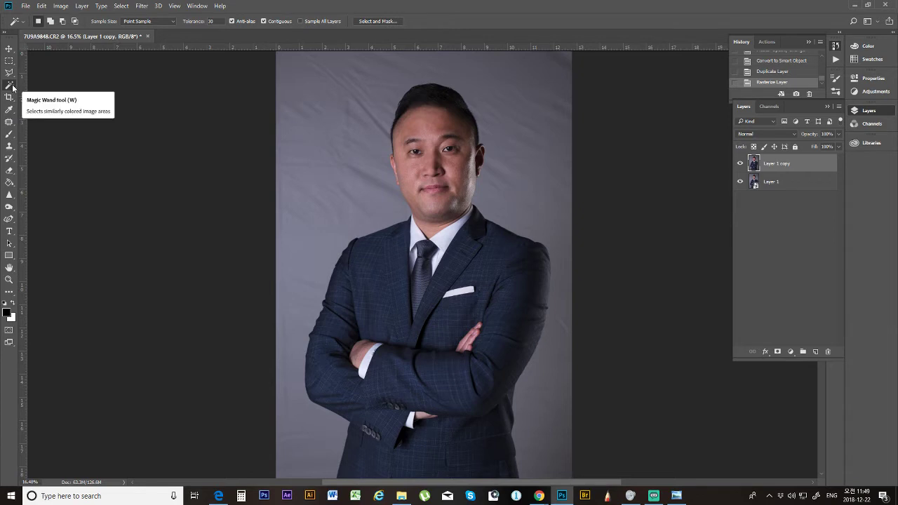
click(360, 210)
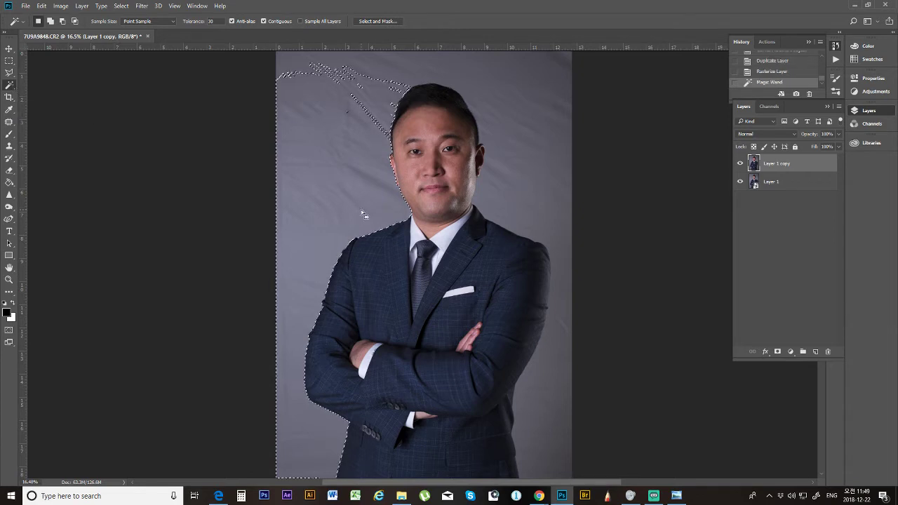
shift+click(509, 94)
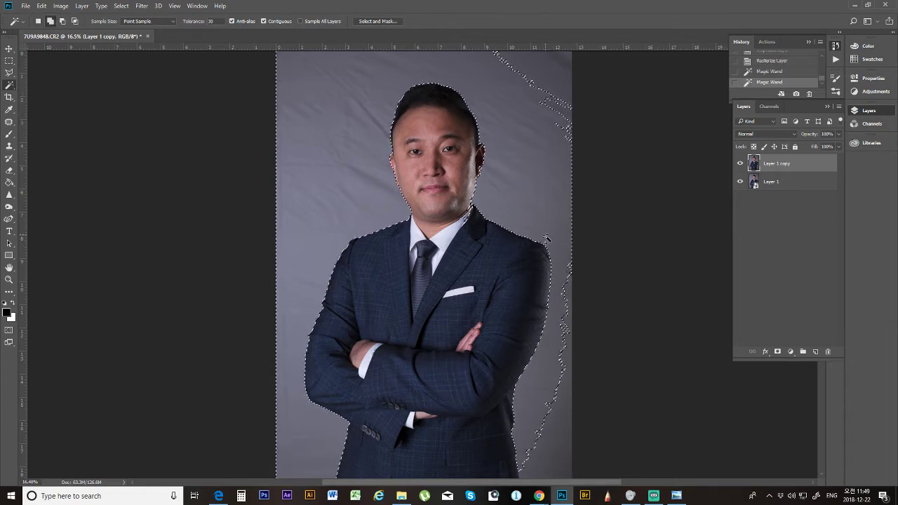
shift+click(568, 398)
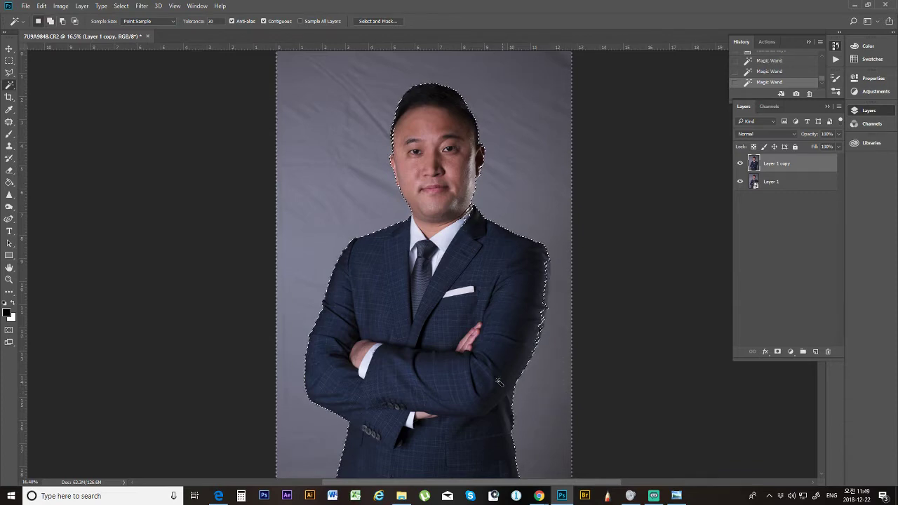
scroll(565, 337, down, 3)
scroll(546, 182, up, 5)
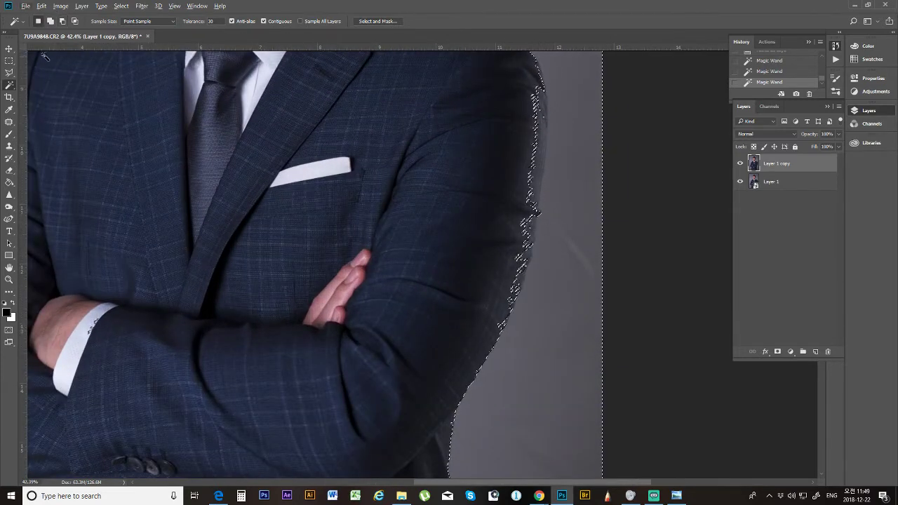
Step: Try to correct the ragged selection edge along the shaded sleeve with the Quick Selection tool, and clear the selection
right_click(9, 85)
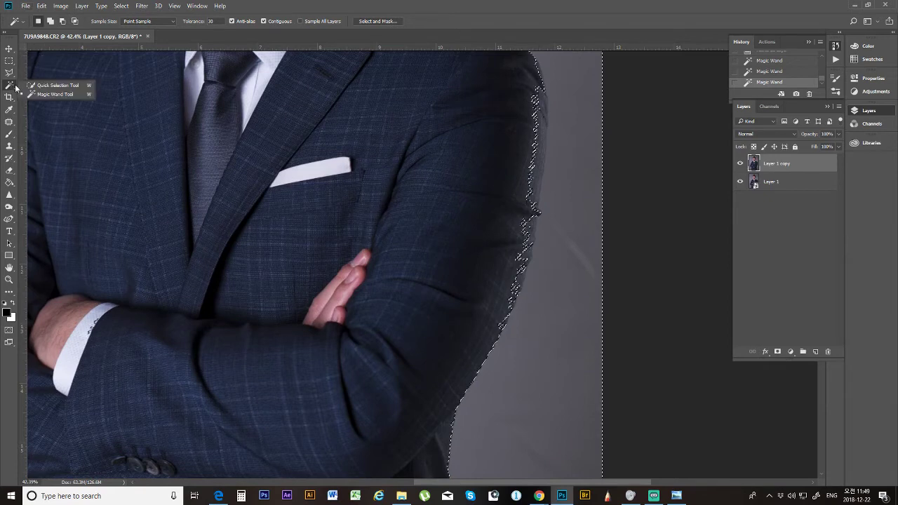
click(68, 86)
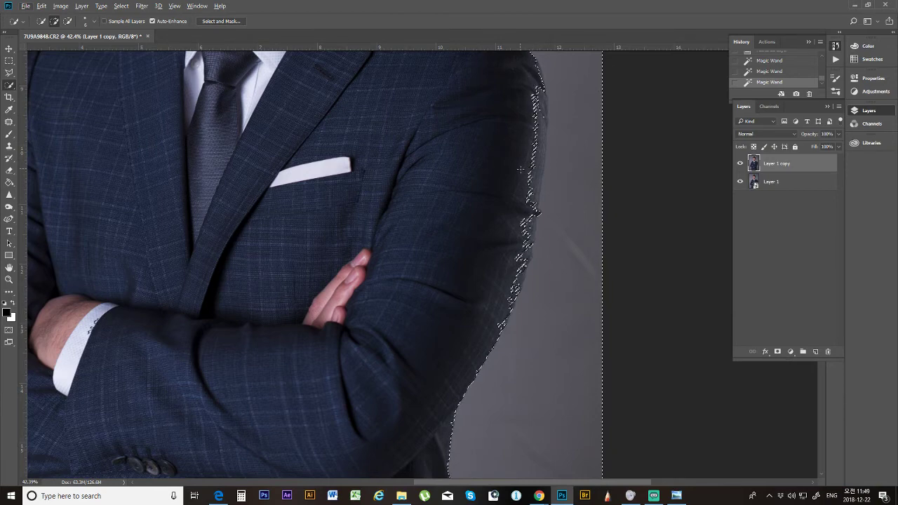
scroll(522, 182, down, 3)
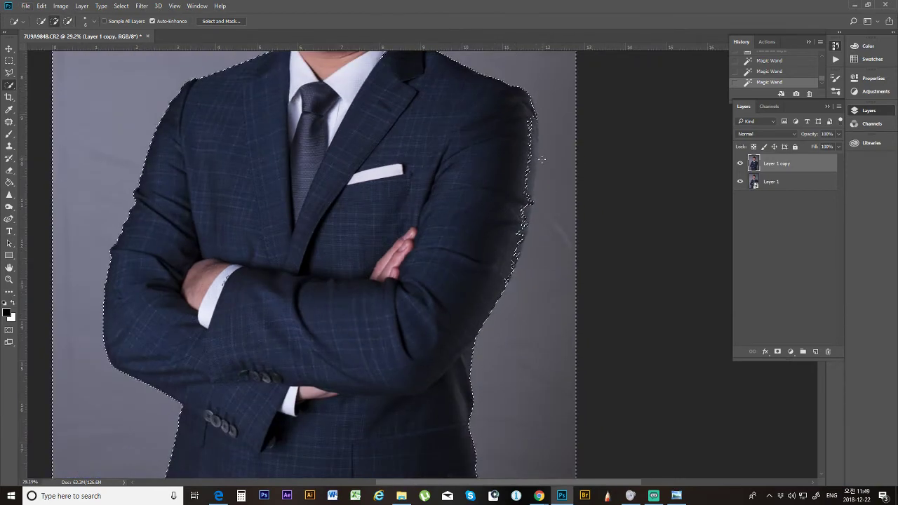
scroll(543, 166, up, 3)
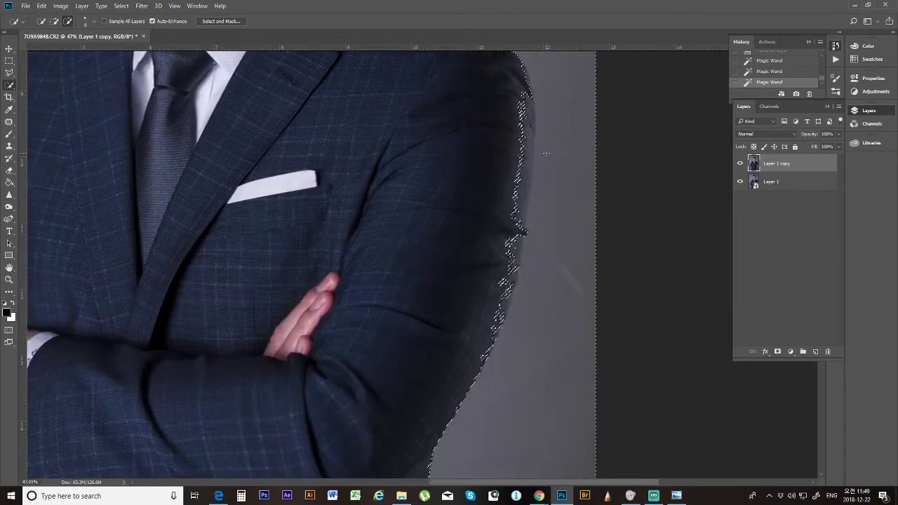
click(522, 213)
scroll(522, 214, down, 4)
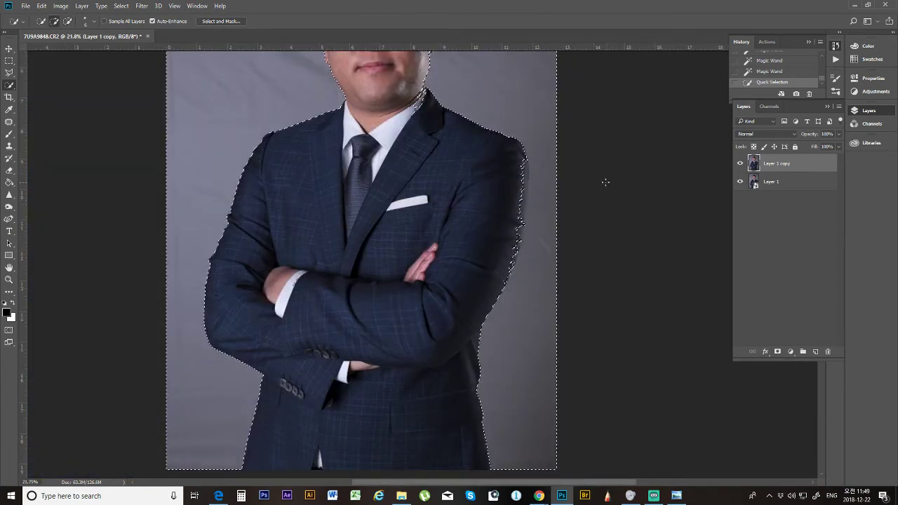
key(m)
click(175, 140)
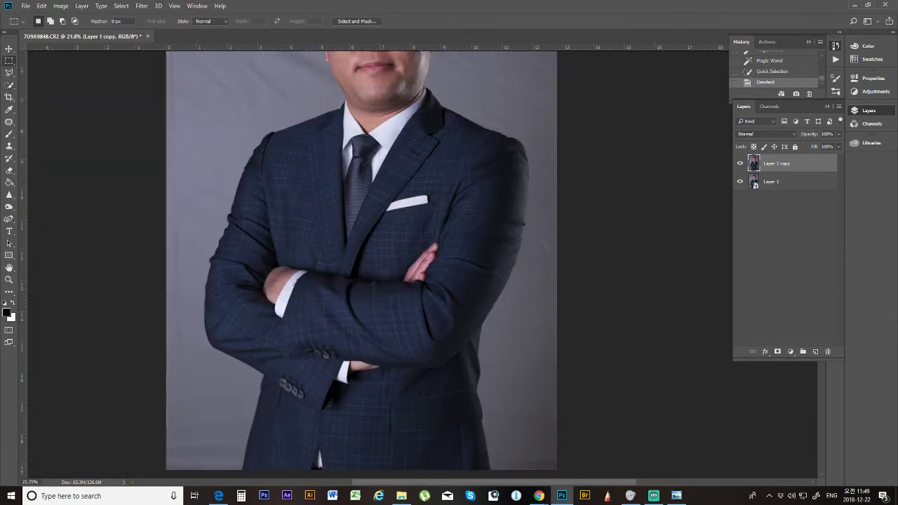
Step: Select the backdrop to the left of the man with the Quick Selection tool at brush size 100
click(10, 87)
click(162, 248)
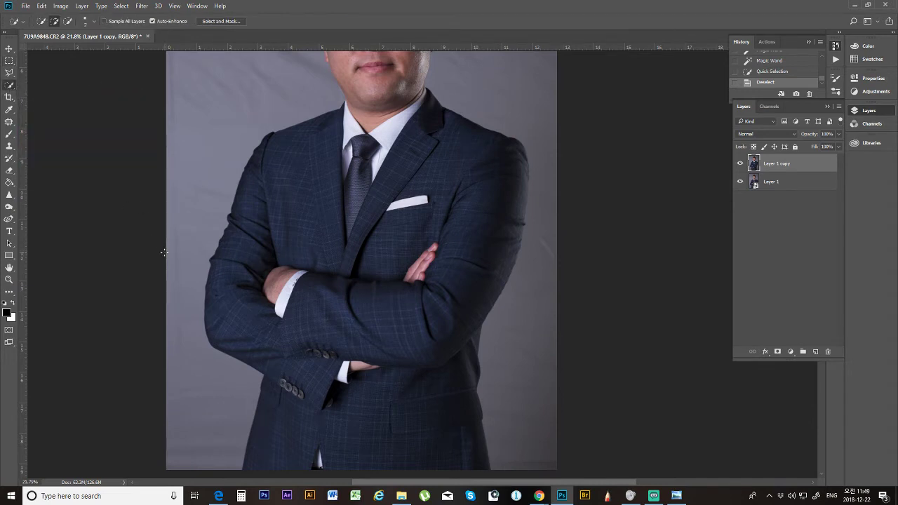
key(bracketright)
key(bracketright)
key(bracketright)
key(bracketright)
key(bracketright)
key(bracketright)
key(bracketright)
click(182, 352)
mouse_move(180, 310)
mouse_down()
mouse_move(190, 202)
mouse_move(262, 59)
mouse_up()
drag(217, 303, 209, 298)
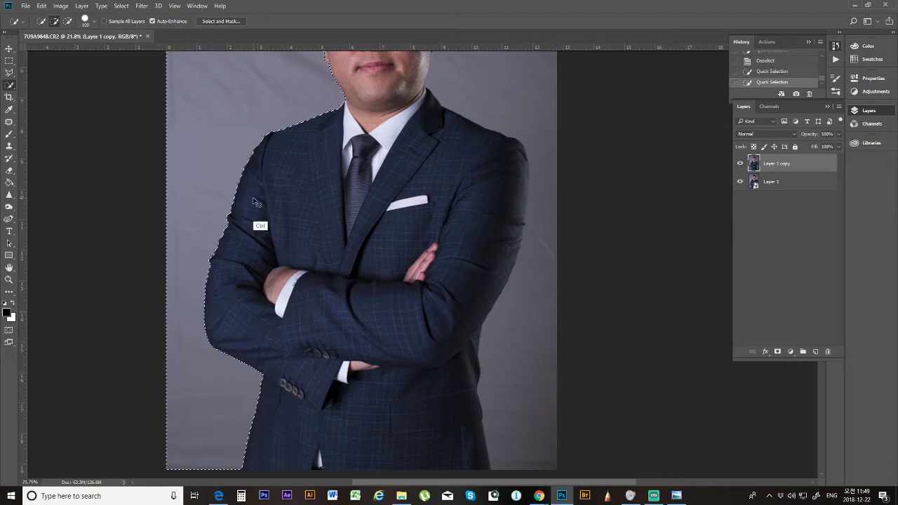
Step: Extend the Quick Selection over the backdrop above the head and down the man's left side to the image's lower edge
drag(260, 257, 148, 445)
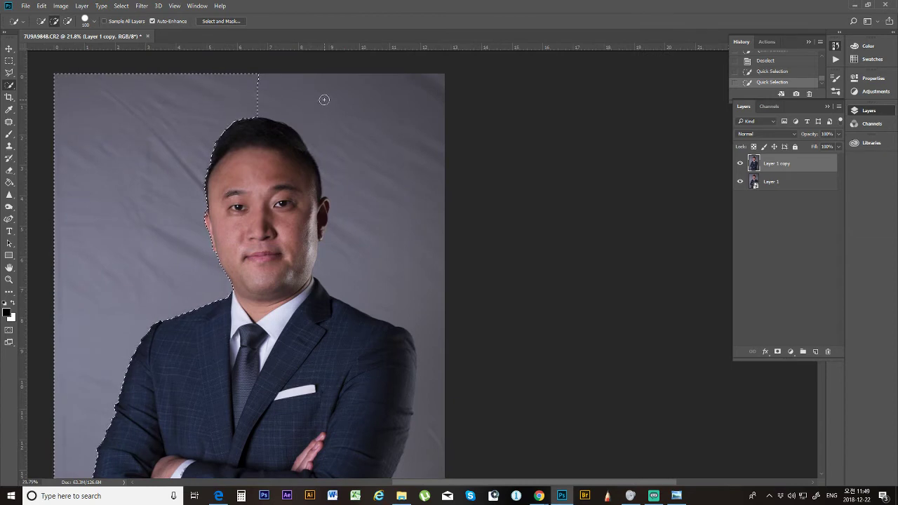
mouse_move(324, 99)
mouse_down()
mouse_move(385, 129)
mouse_move(415, 171)
mouse_up()
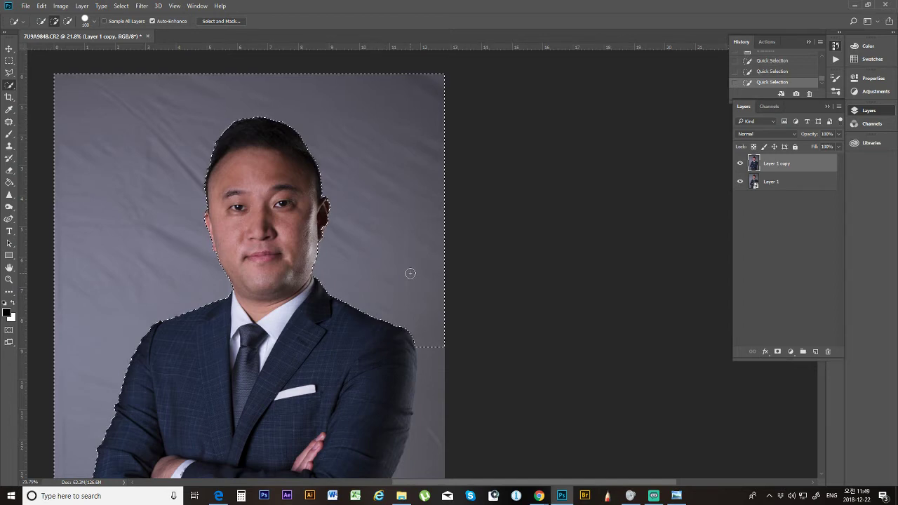
mouse_move(408, 271)
mouse_down()
mouse_move(391, 291)
mouse_move(336, 134)
mouse_up()
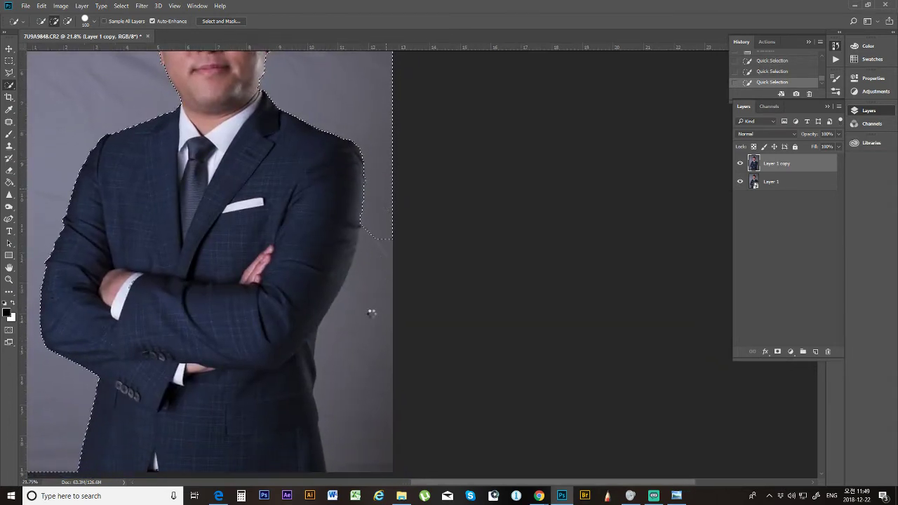
drag(362, 429, 363, 407)
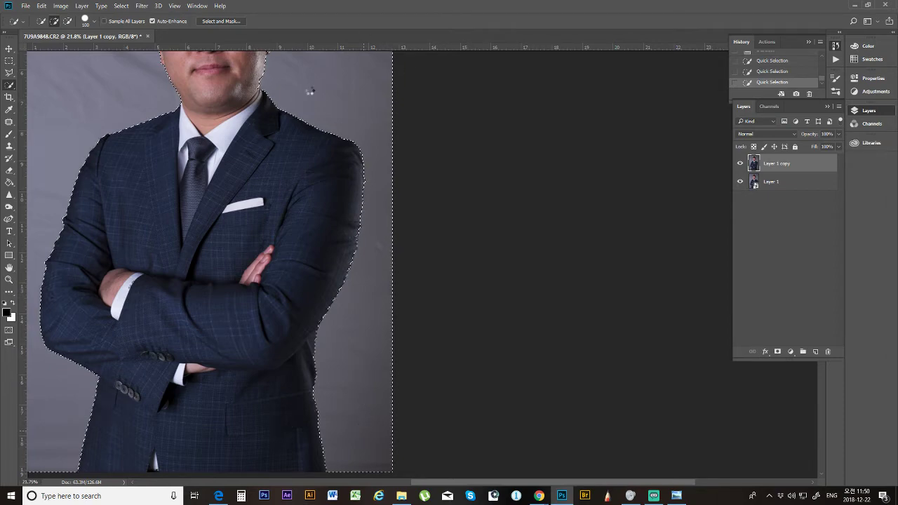
Step: Shrink the Quick Selection brush and refine the selection edge where the man's left jaw meets the neck and jacket collar
scroll(309, 91, up, 5)
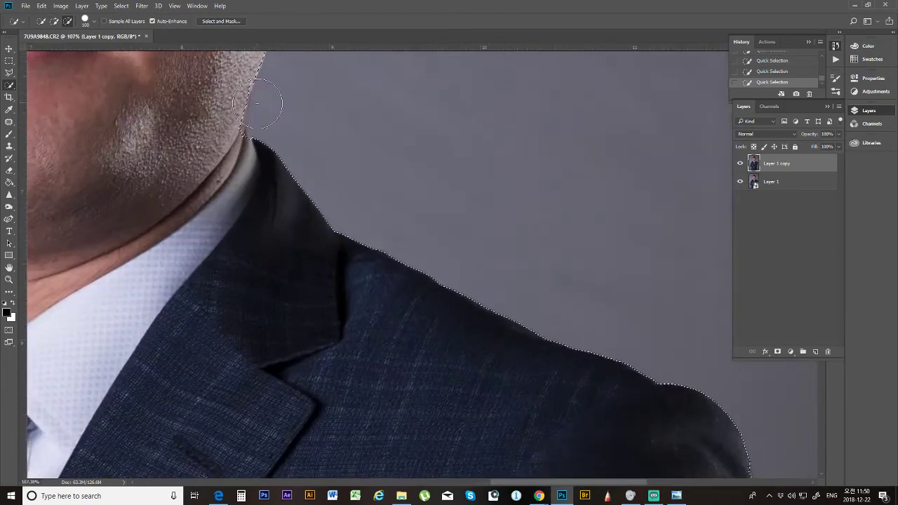
scroll(257, 103, up, 1)
key(bracketleft)
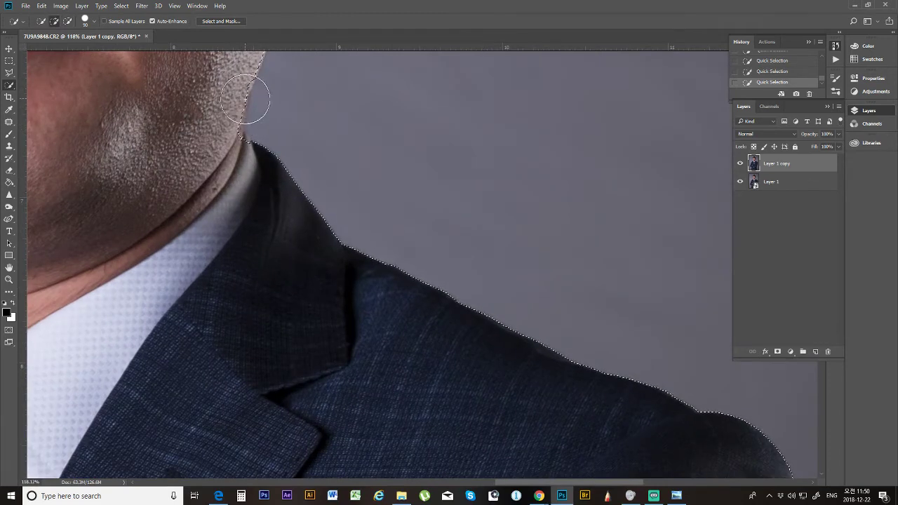
key(bracketleft)
key(bracketleft)
key(bracketleft)
key(bracketleft)
key(bracketleft)
key(bracketleft)
key(bracketleft)
key(bracketleft)
key(bracketleft)
key(alt)
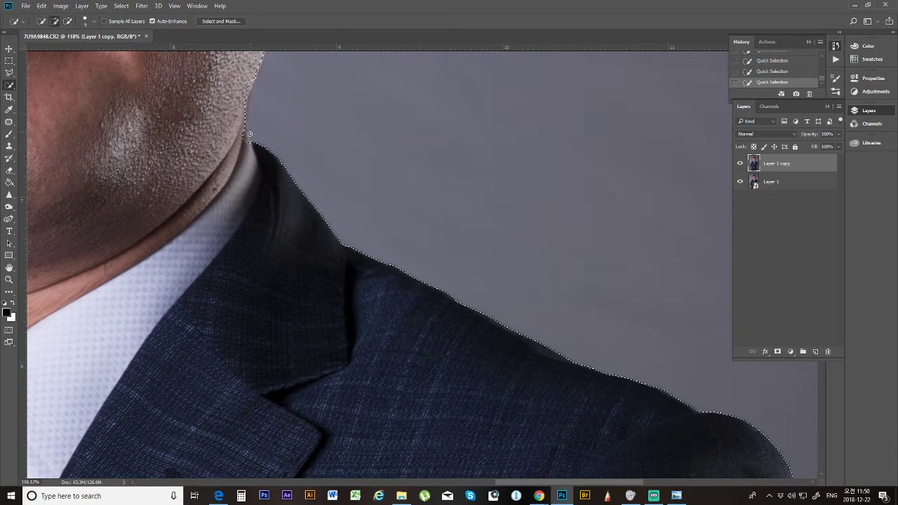
drag(248, 140, 253, 158)
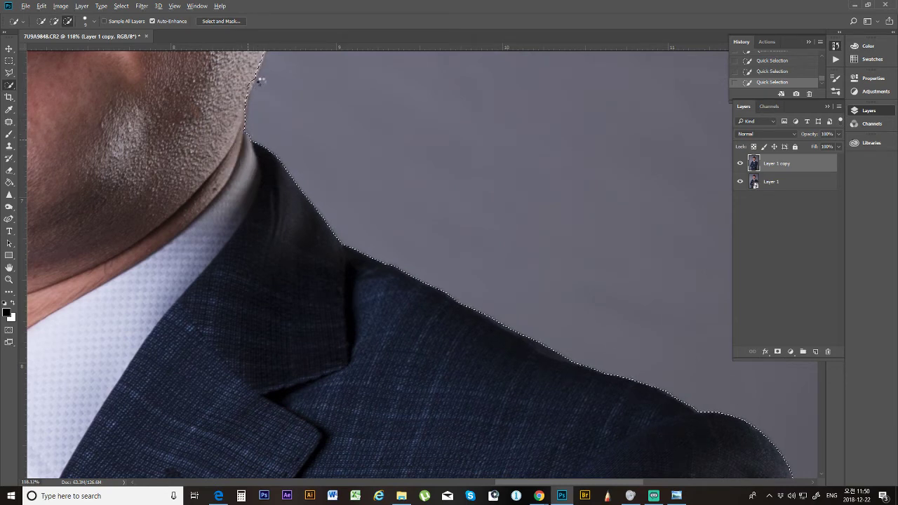
drag(258, 84, 242, 130)
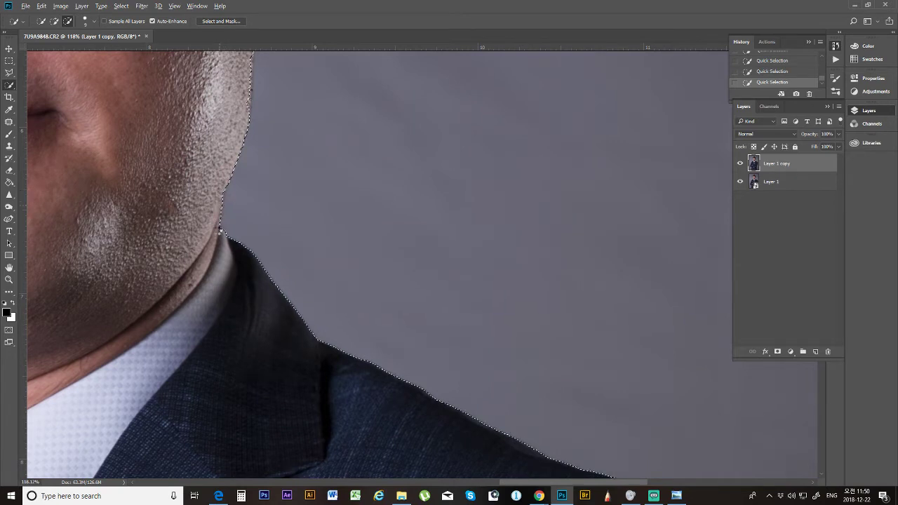
drag(238, 105, 240, 112)
drag(246, 140, 218, 289)
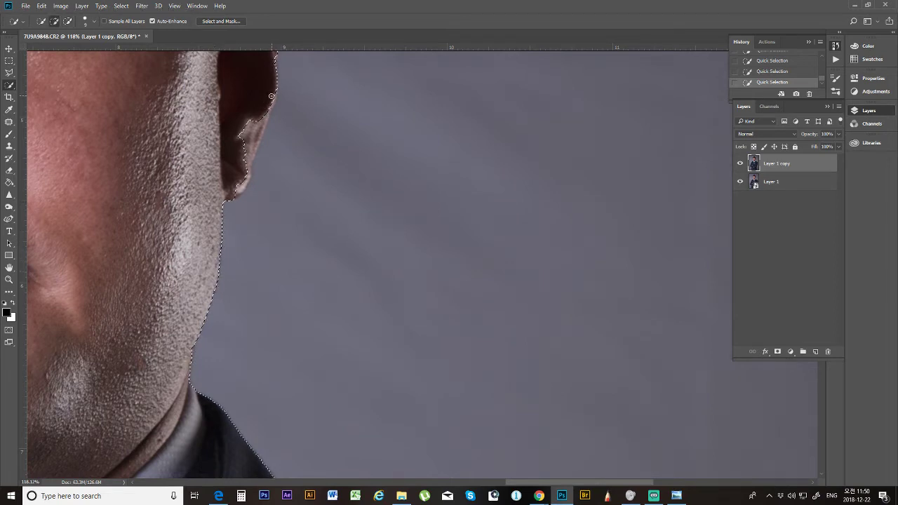
Step: Subtract the lobe and lower rim of the man's left ear from the backdrop selection
scroll(261, 84, up, 3)
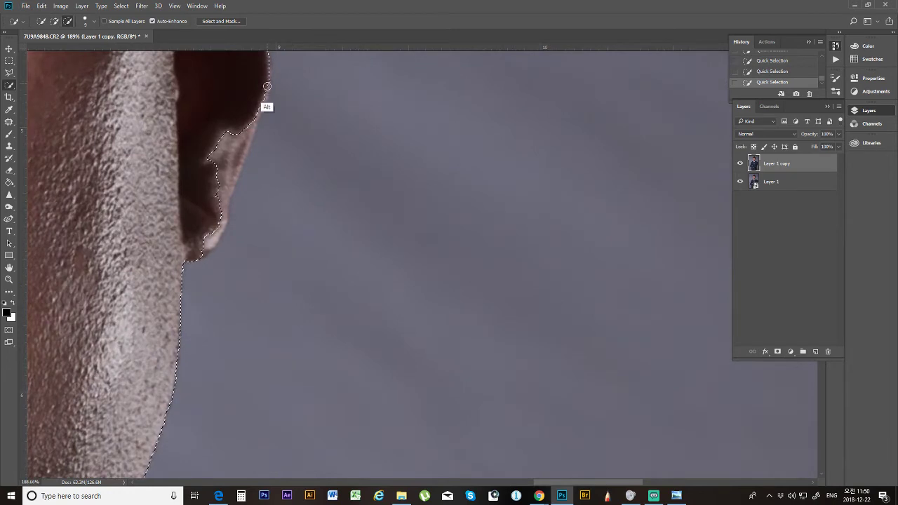
drag(252, 124, 216, 237)
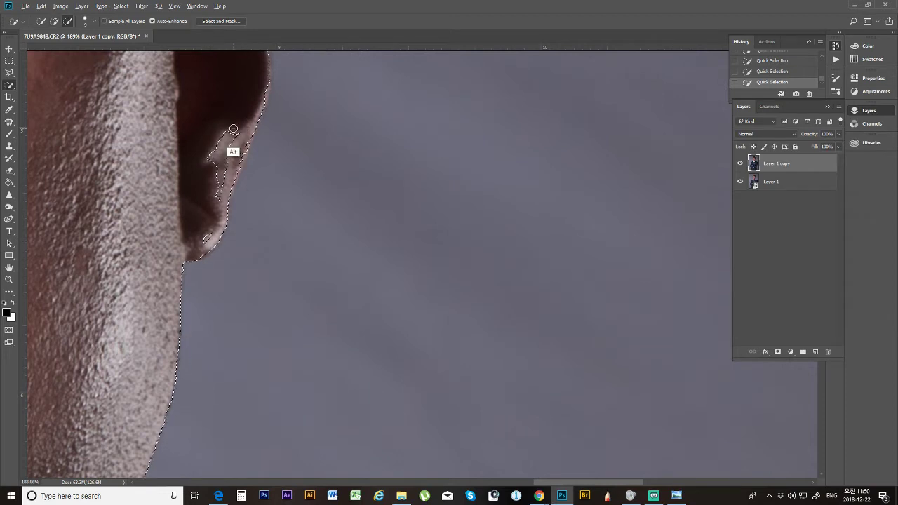
mouse_move(232, 123)
mouse_down()
mouse_move(214, 179)
mouse_move(234, 127)
mouse_move(210, 155)
mouse_move(237, 131)
mouse_move(204, 223)
mouse_up()
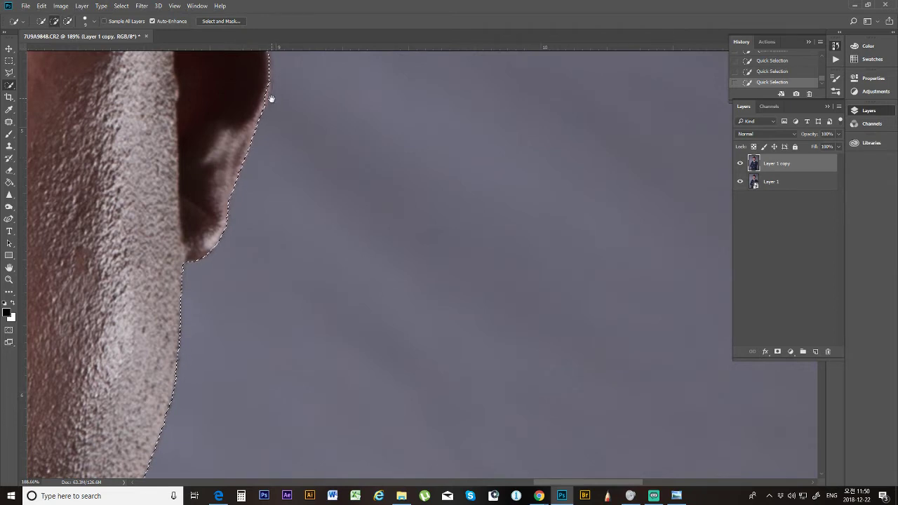
drag(268, 96, 214, 236)
key(alt)
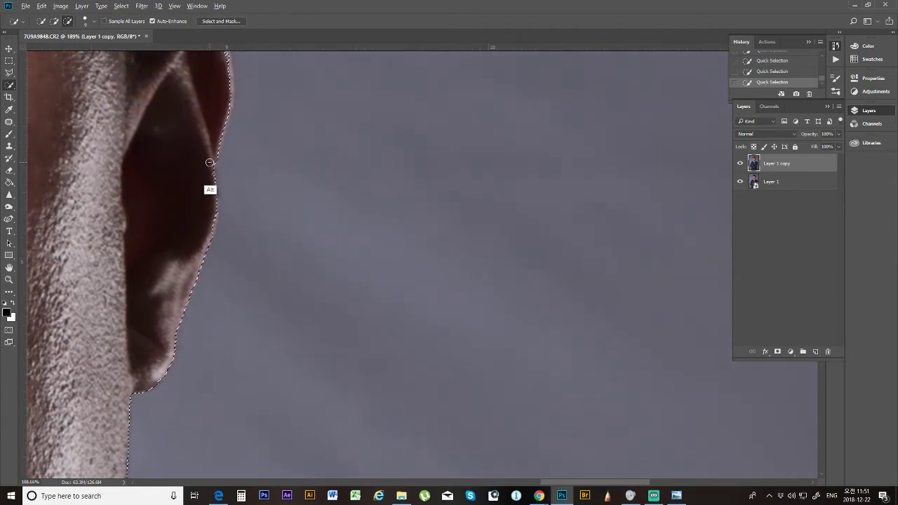
drag(215, 206, 201, 248)
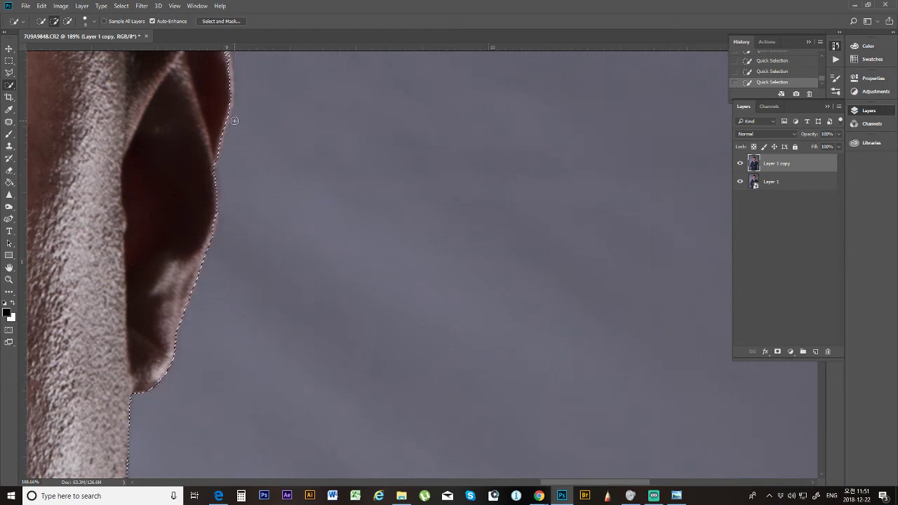
Step: Correct the selection around the upper rim of the man's left ear so that only backdrop is selected there
drag(225, 102, 202, 211)
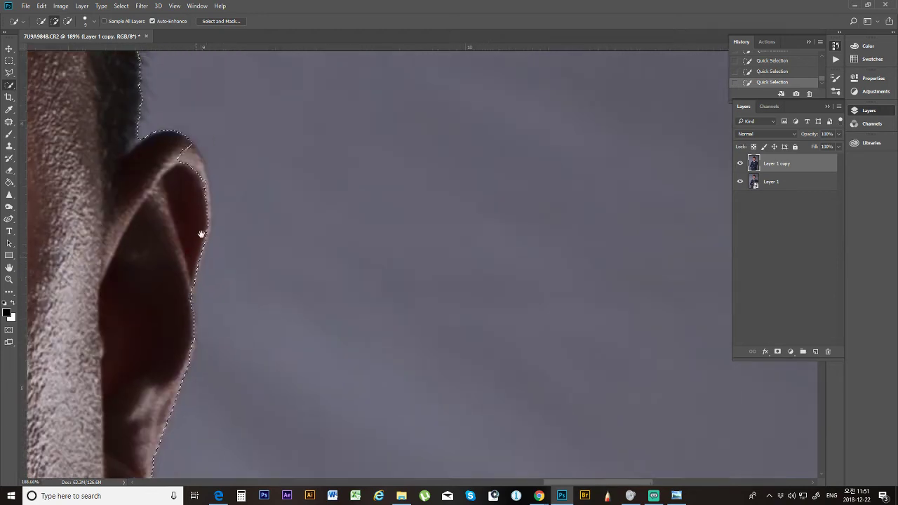
click(187, 158)
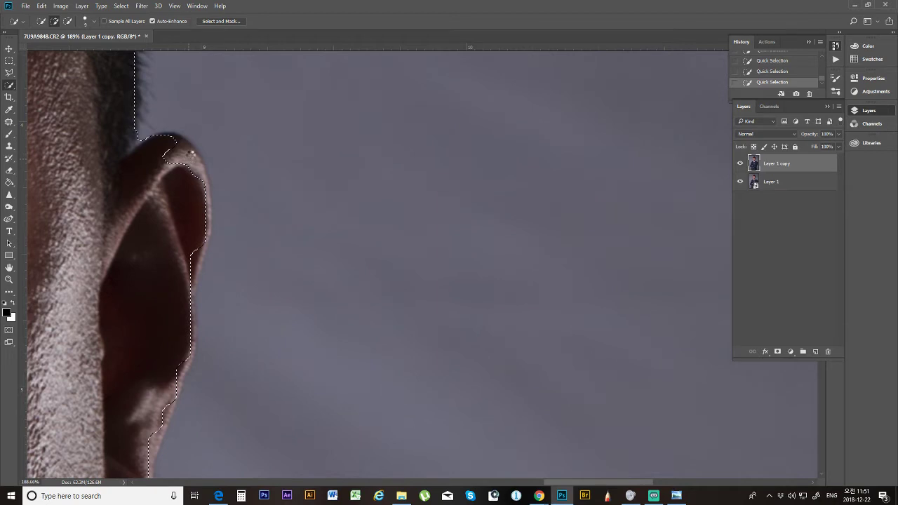
click(196, 154)
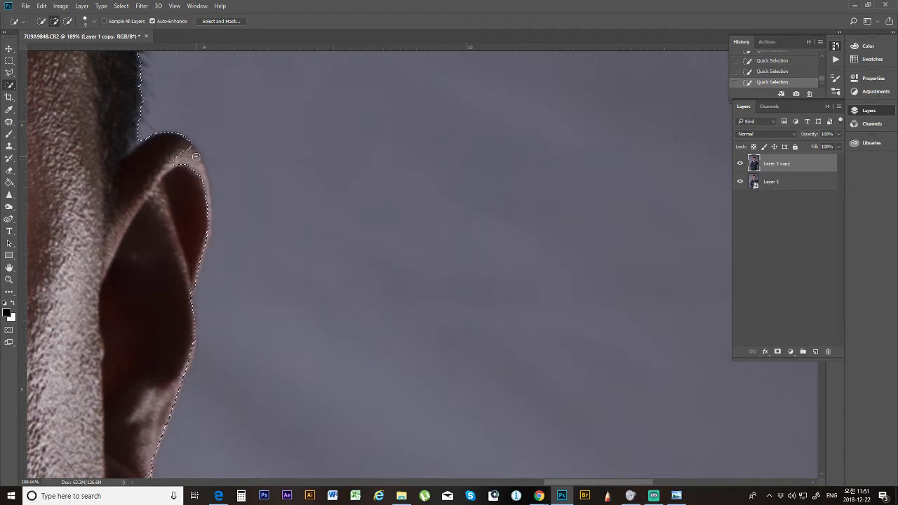
key(ctrl)
key(alt)
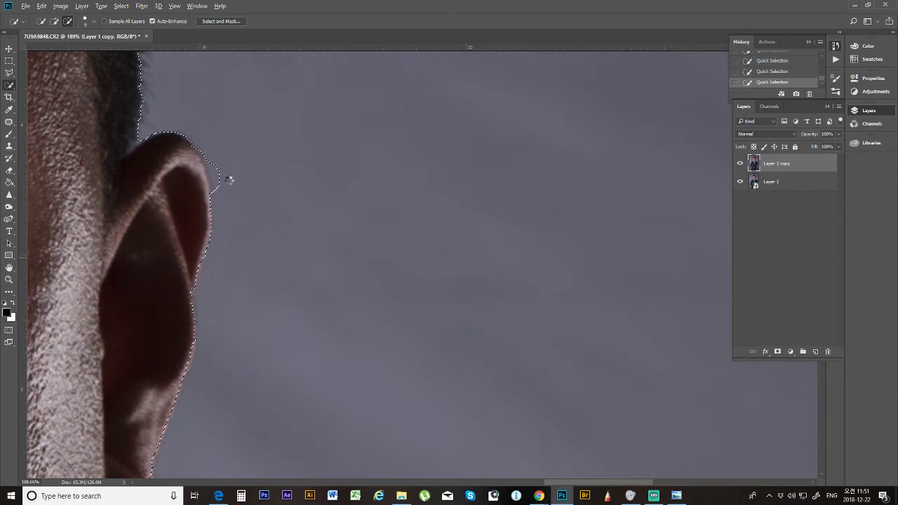
alt+click(225, 178)
drag(160, 156, 232, 300)
Step: Refine the selection edge at the top of the man's right ear, beside the hairline
scroll(232, 300, down, 5)
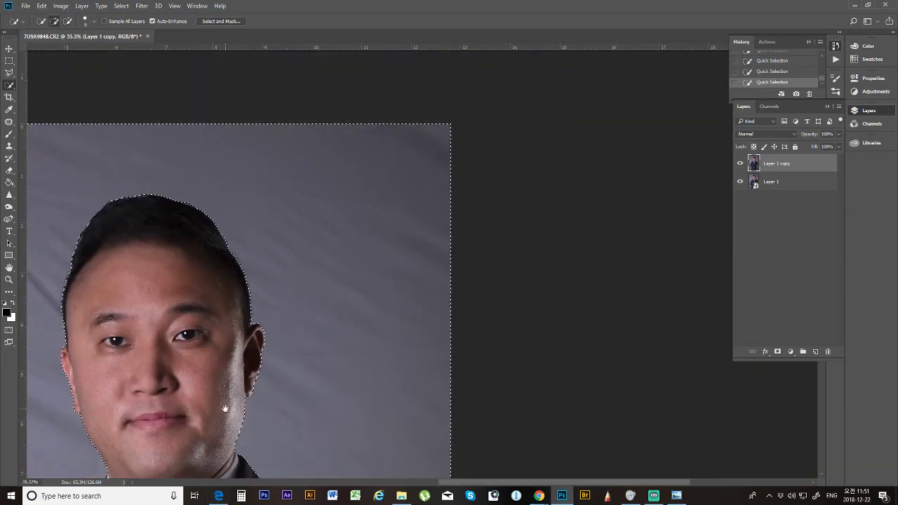
drag(217, 386, 351, 248)
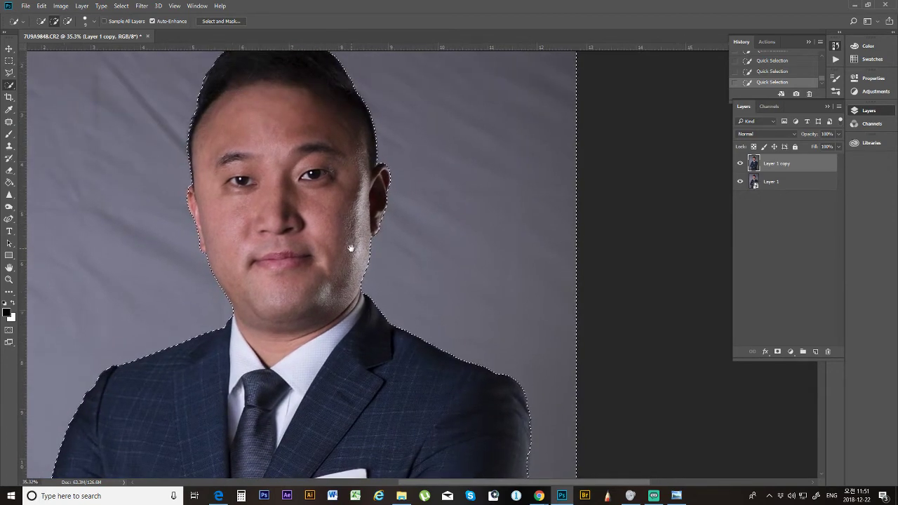
scroll(199, 186, up, 5)
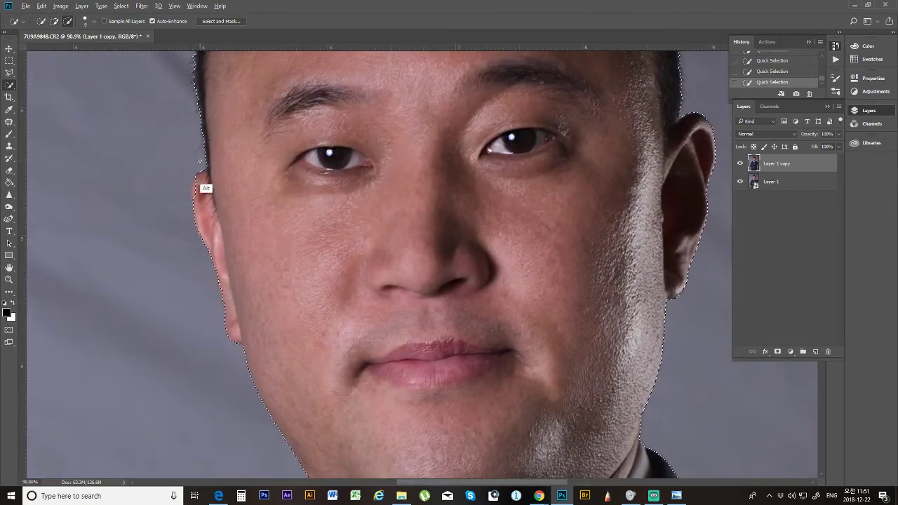
drag(200, 160, 189, 194)
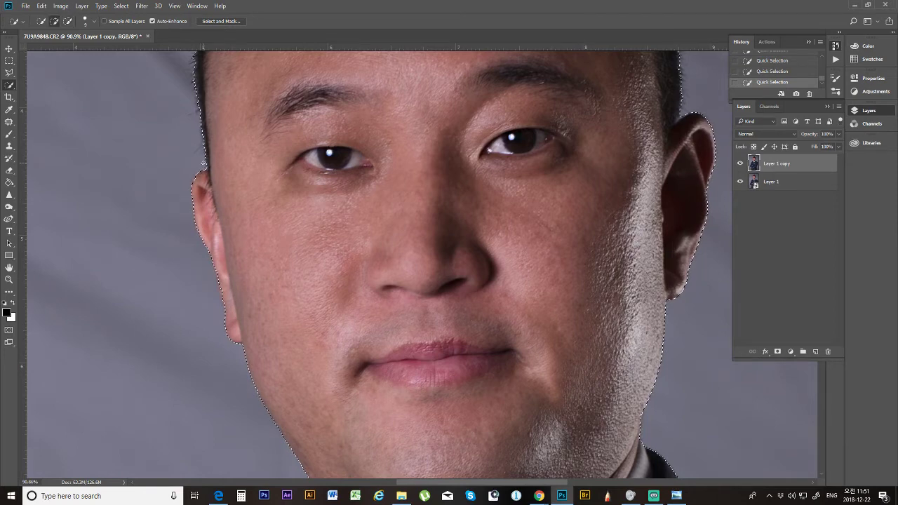
Step: Refine the backdrop selection edge along the shaded sleeve from the man's left shoulder down to the elbow folds
scroll(203, 163, down, 5)
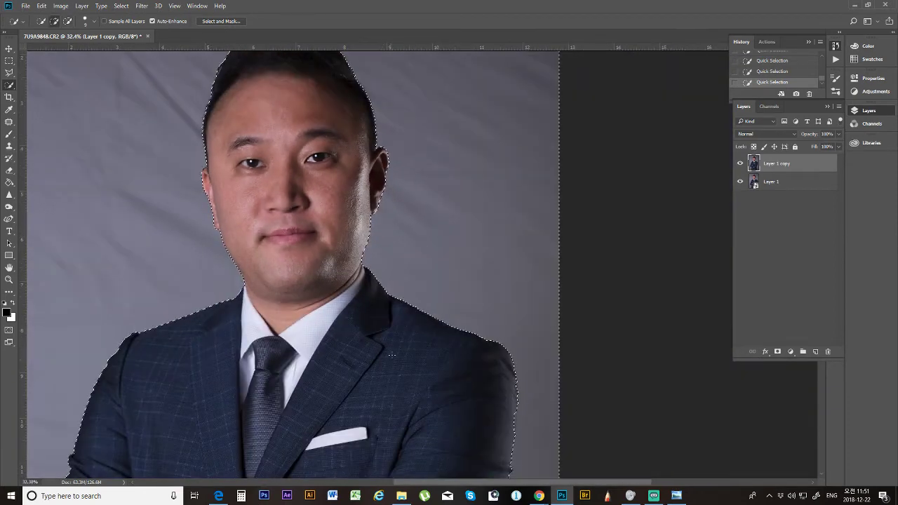
drag(355, 257, 263, 145)
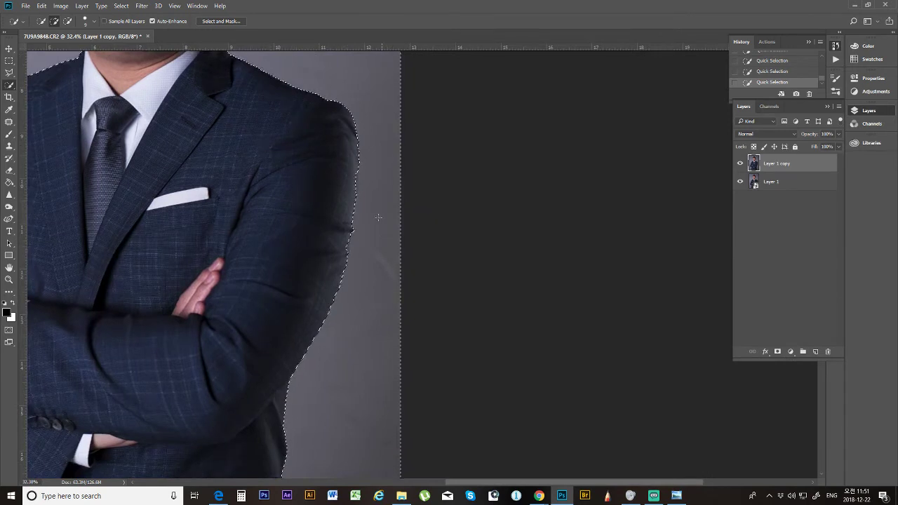
scroll(367, 189, up, 4)
key(alt)
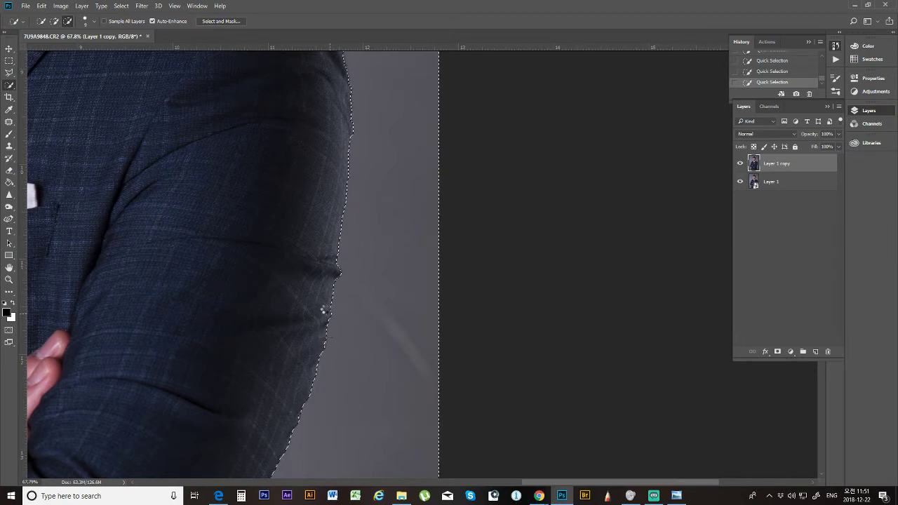
scroll(354, 231, up, 3)
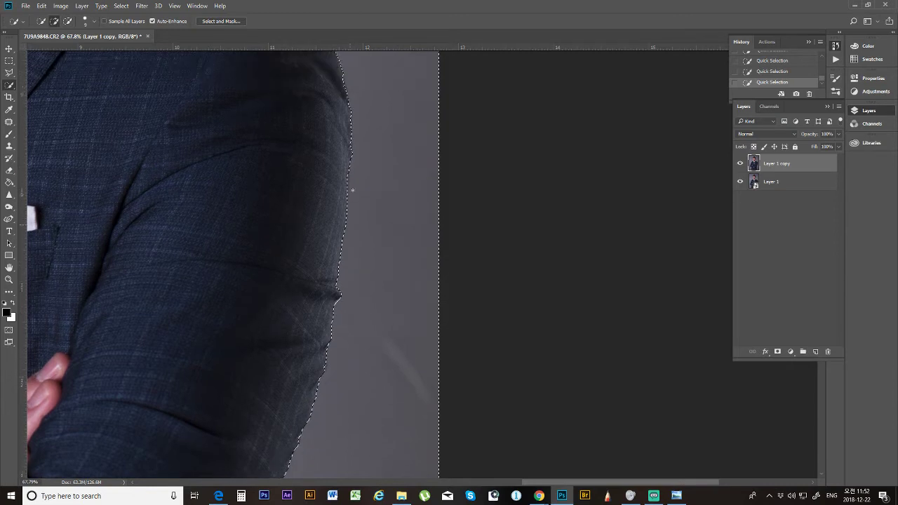
scroll(357, 152, up, 3)
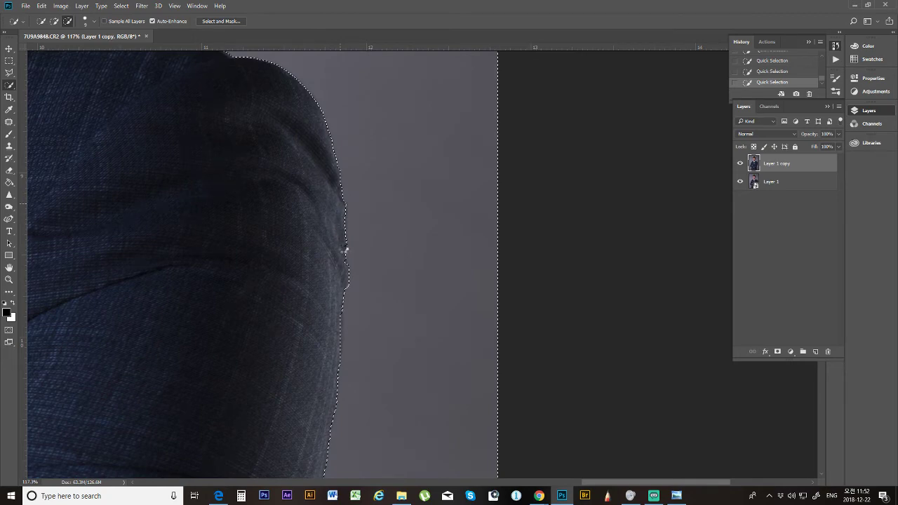
Step: Examine the selection outline around the man's torso, arms and head for remaining errors
scroll(345, 249, down, 5)
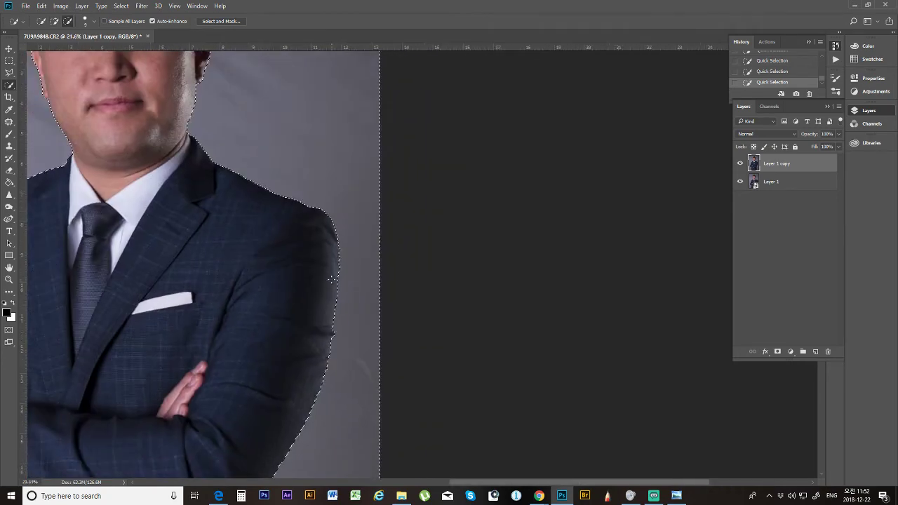
scroll(332, 280, down, 2)
scroll(344, 203, up, 2)
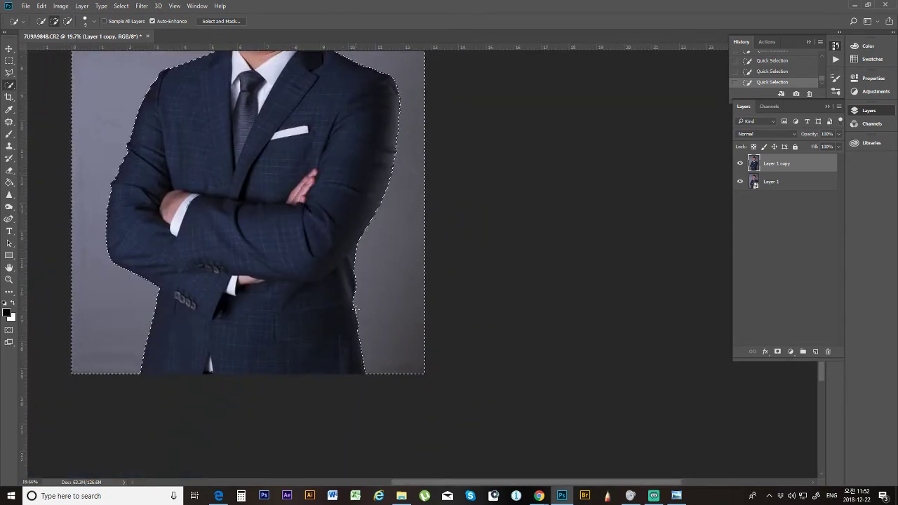
scroll(361, 319, up, 2)
scroll(368, 323, down, 2)
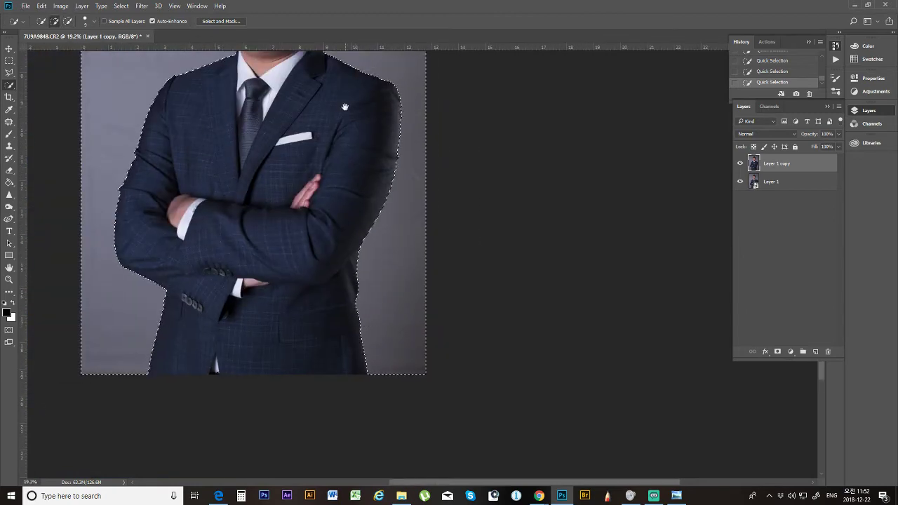
drag(344, 107, 265, 303)
scroll(227, 93, up, 2)
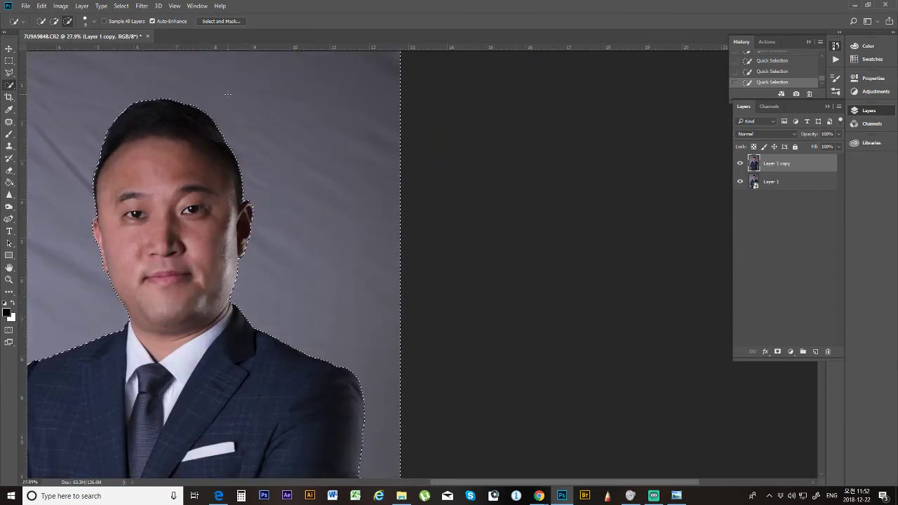
scroll(210, 183, up, 2)
scroll(236, 187, down, 1)
Step: Open the backdrop selection in the Select and Mask workspace and inspect its edge around the head, ear and shoulder
drag(236, 186, 400, 276)
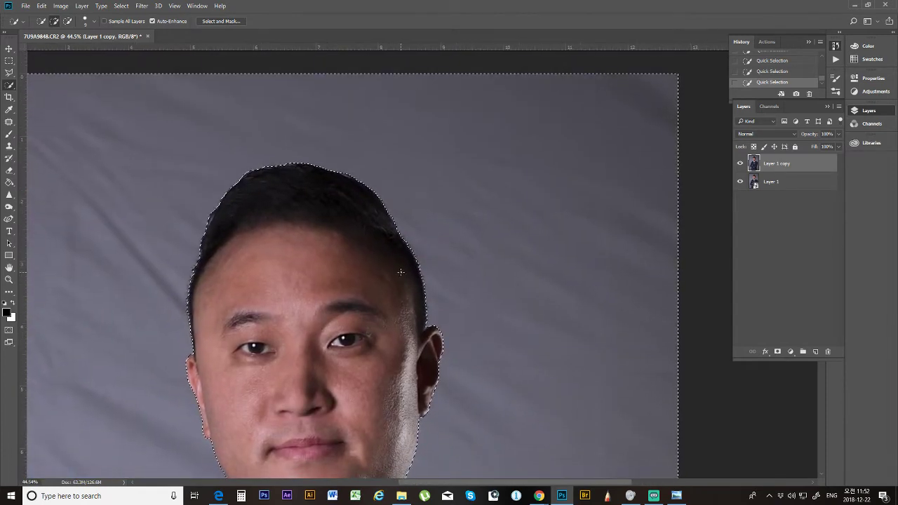
click(238, 21)
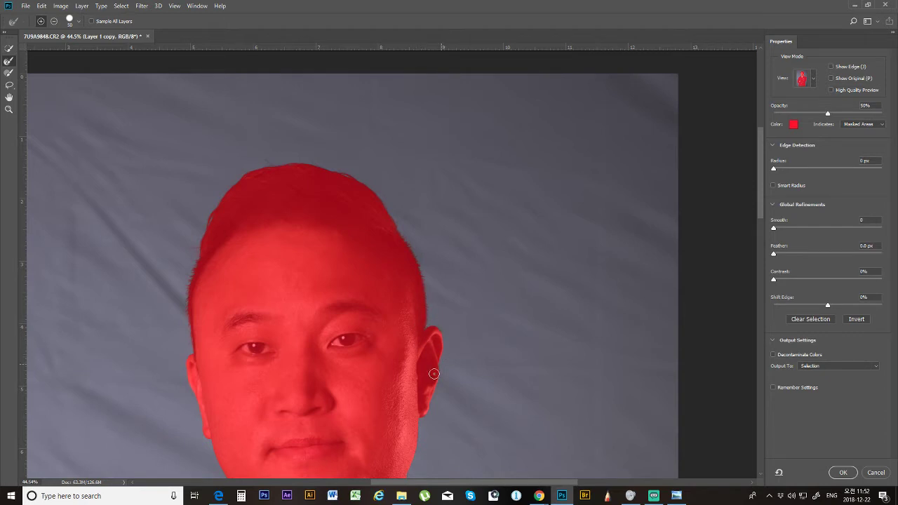
drag(430, 390, 411, 257)
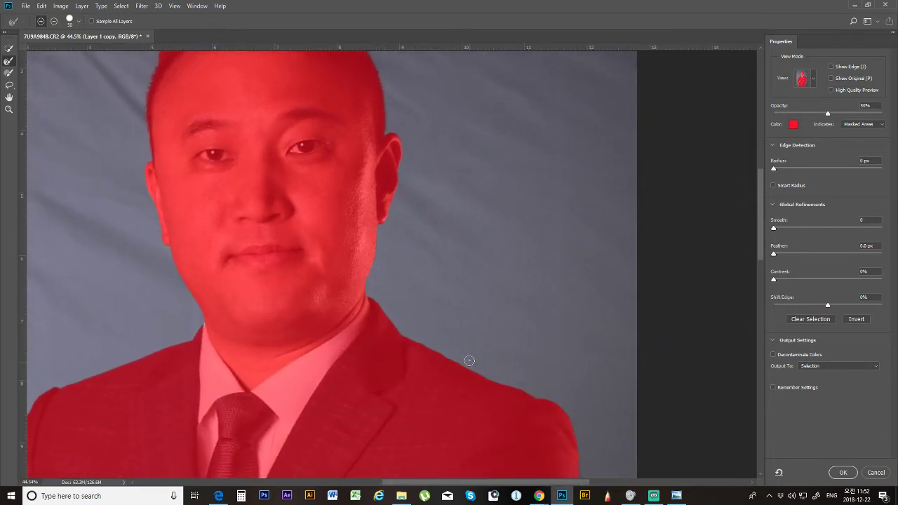
Step: Refine the mask edge along the man's left upper sleeve below the shoulder, painting over gaps with the Brush tool
drag(469, 361, 376, 234)
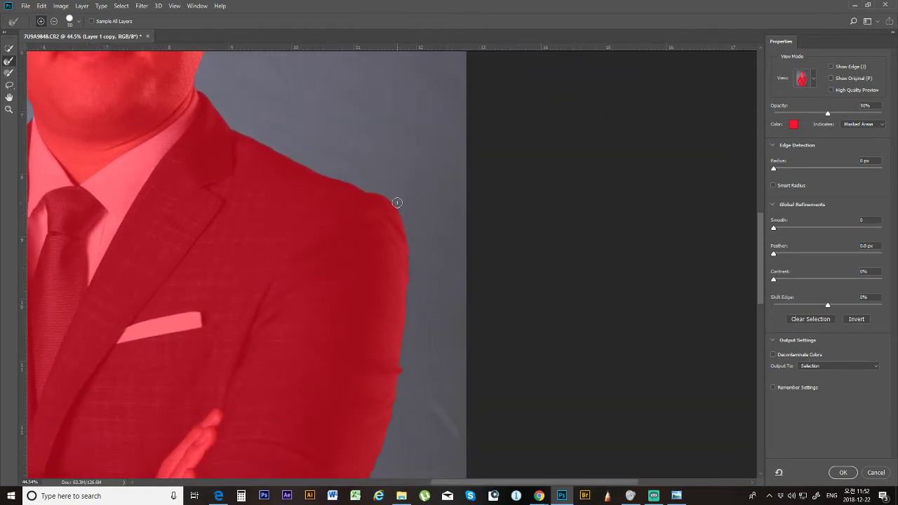
scroll(327, 346, up, 3)
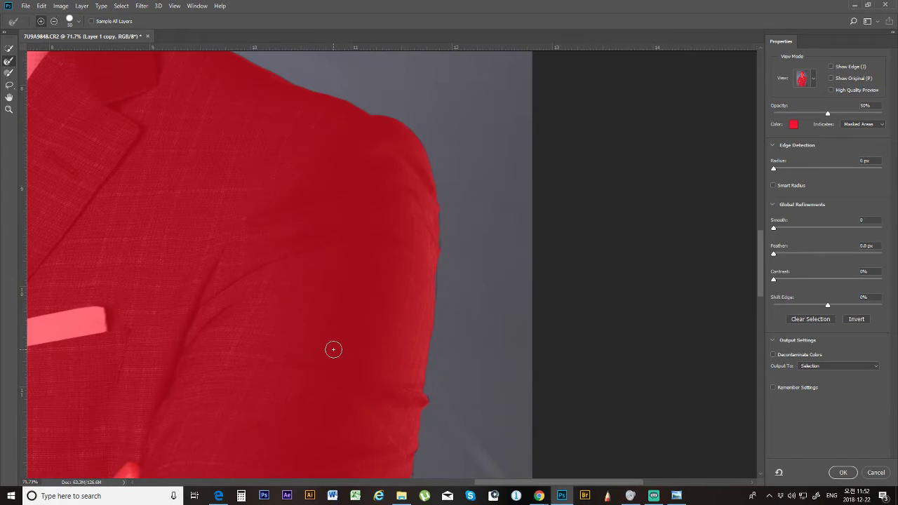
mouse_move(427, 158)
mouse_down()
mouse_move(438, 227)
mouse_move(419, 385)
mouse_up()
click(9, 74)
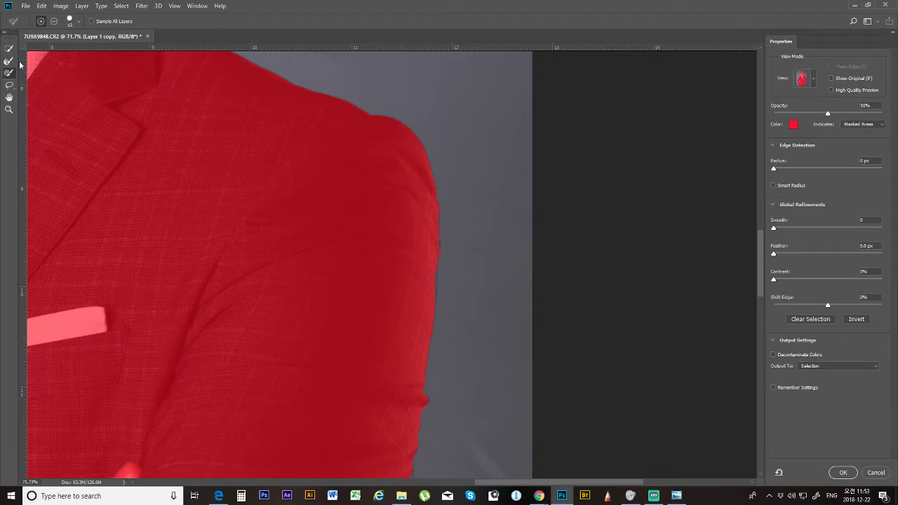
scroll(489, 288, up, 3)
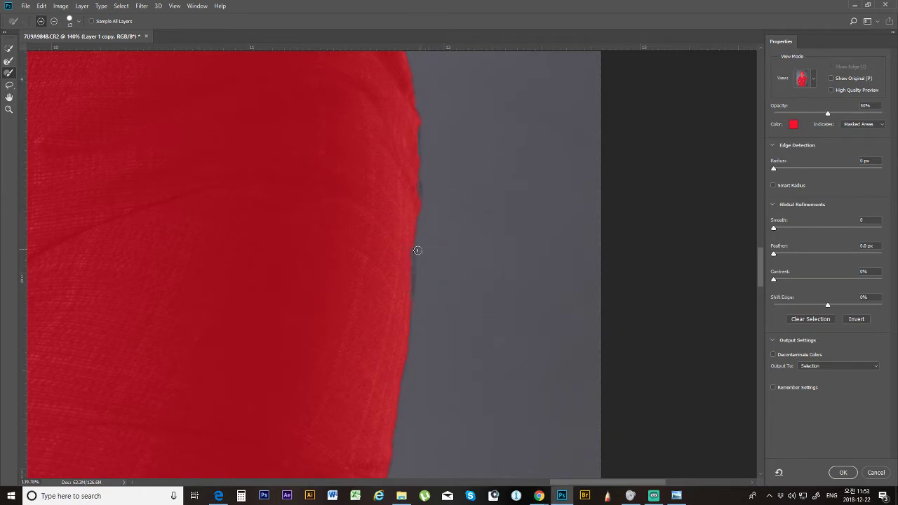
key(alt)
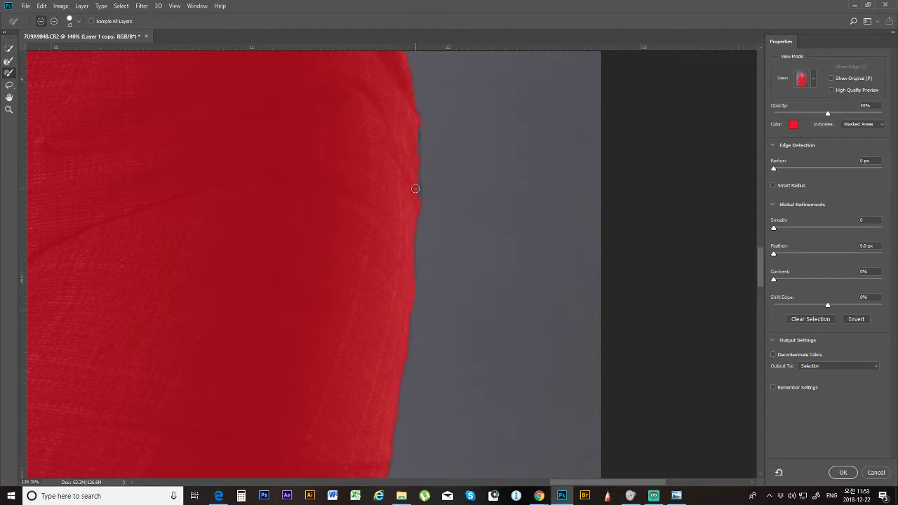
key(alt)
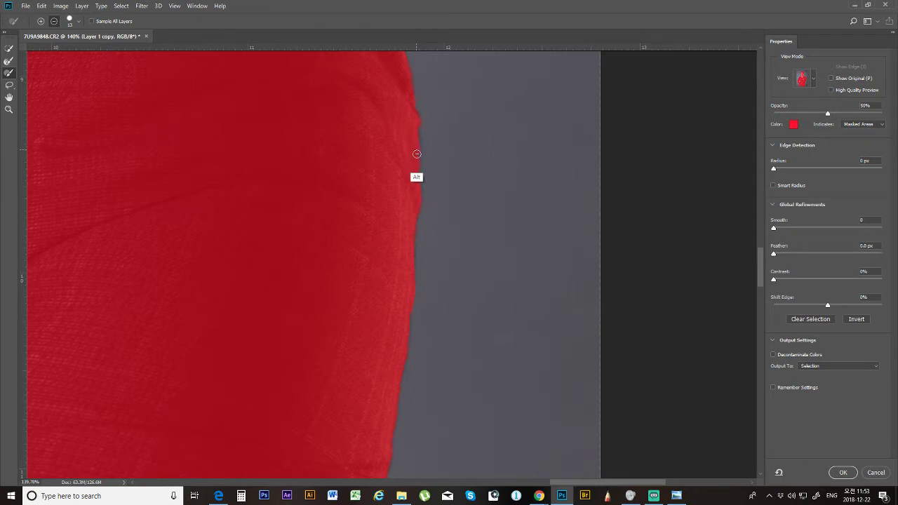
scroll(427, 277, down, 3)
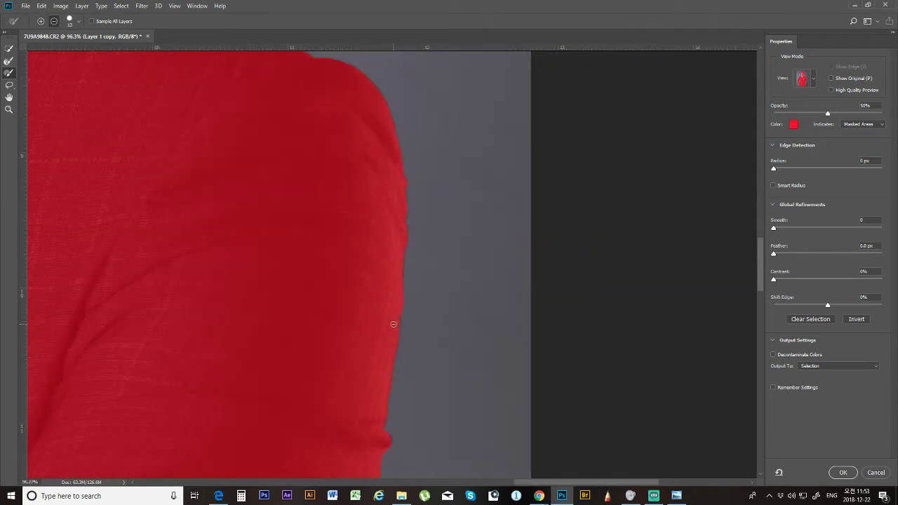
Step: Brush the mask flush with the fabric folds along the man's left sleeve toward the elbow
scroll(407, 273, up, 2)
scroll(392, 271, down, 3)
scroll(392, 271, down, 4)
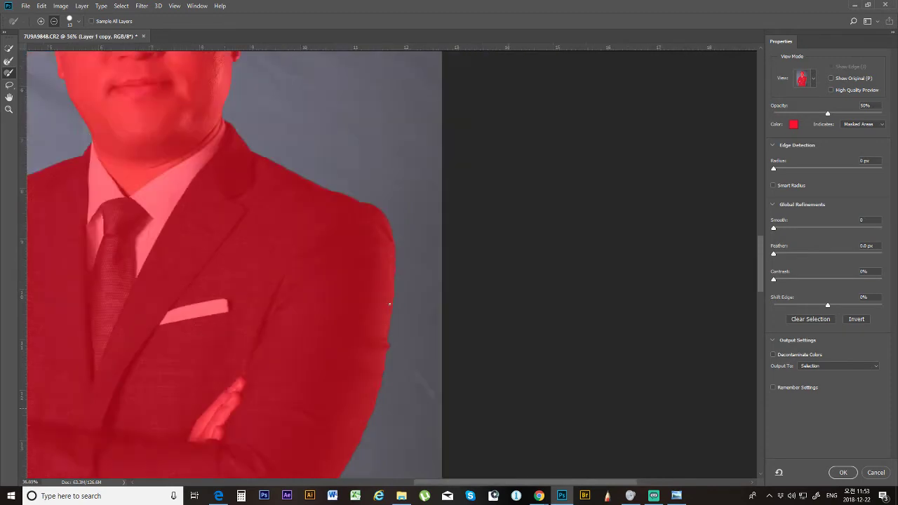
scroll(390, 396, up, 2)
scroll(389, 396, up, 4)
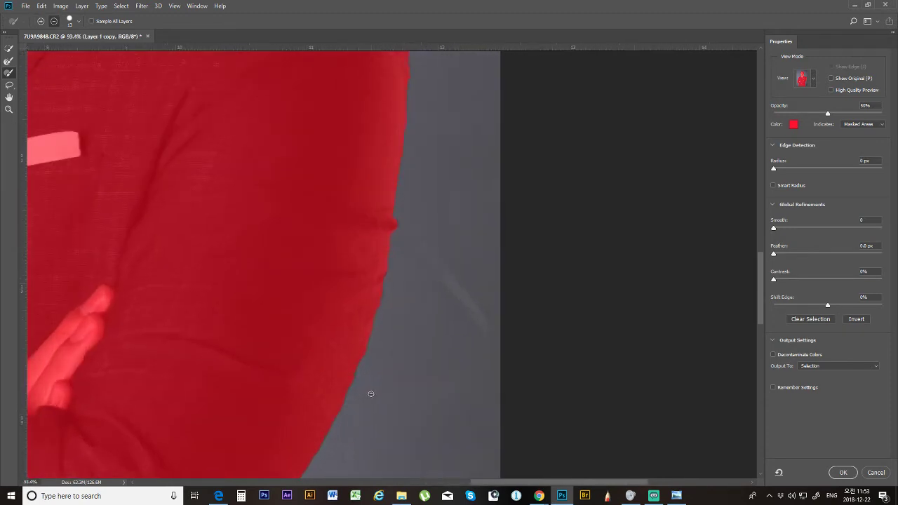
key(alt)
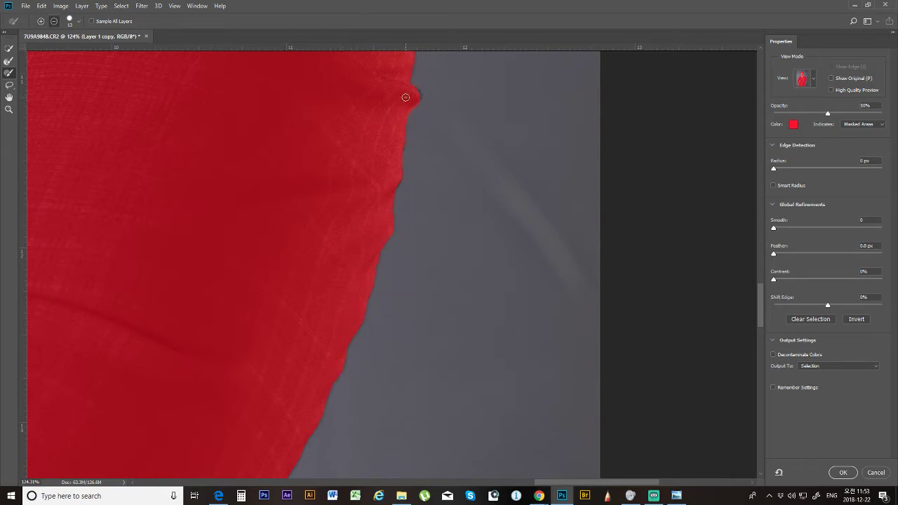
Step: Check the mask around the whole figure and apply the refined backdrop selection
scroll(441, 119, down, 4)
scroll(441, 120, down, 3)
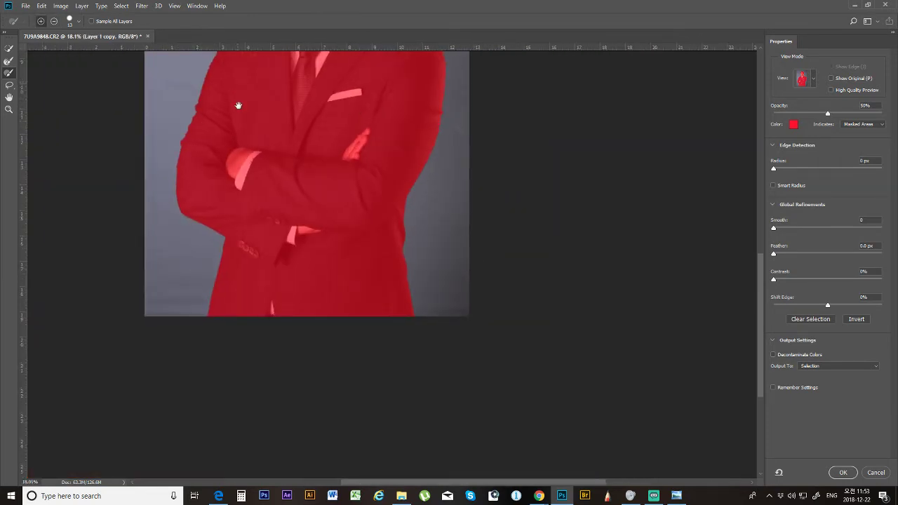
drag(236, 100, 251, 266)
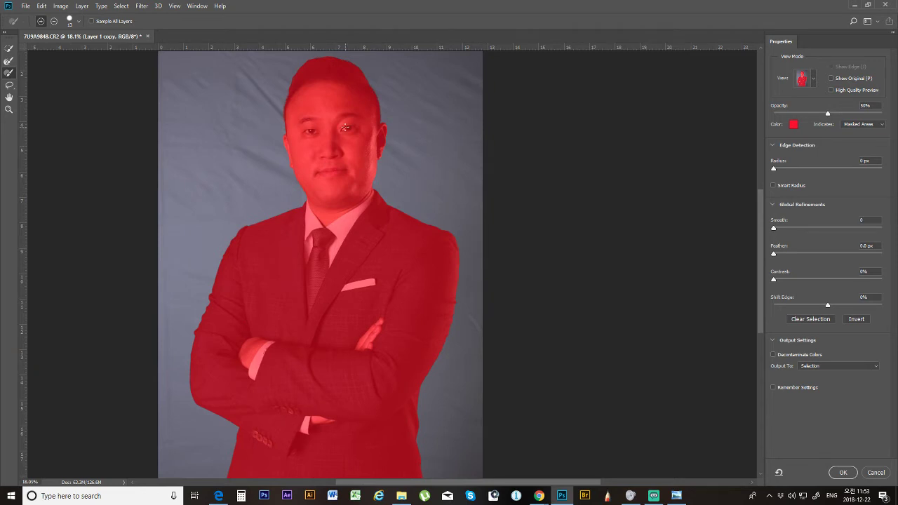
scroll(294, 105, up, 2)
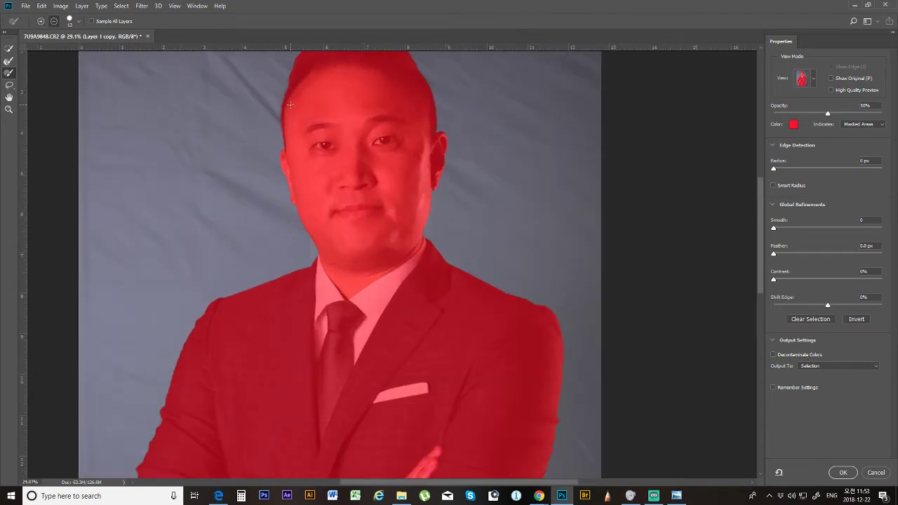
click(843, 472)
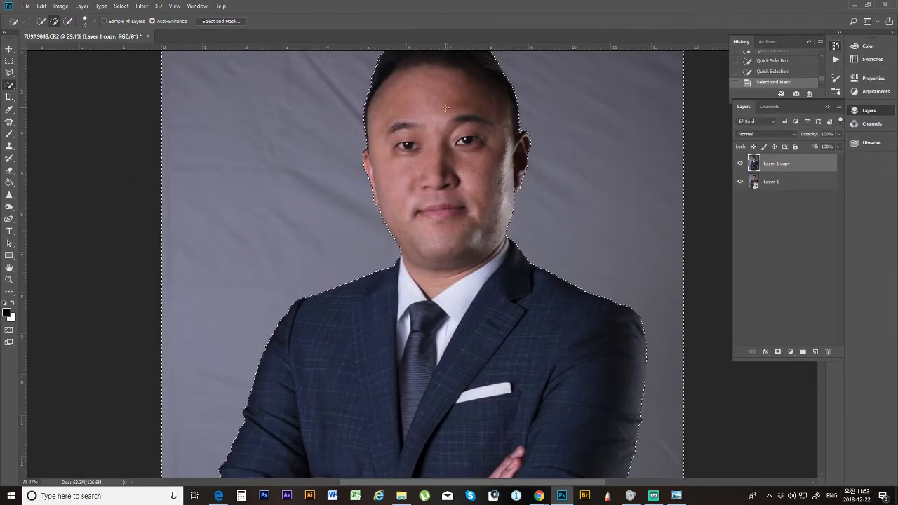
Step: Invert the selection so that it covers the man instead of the backdrop
scroll(446, 108, down, 2)
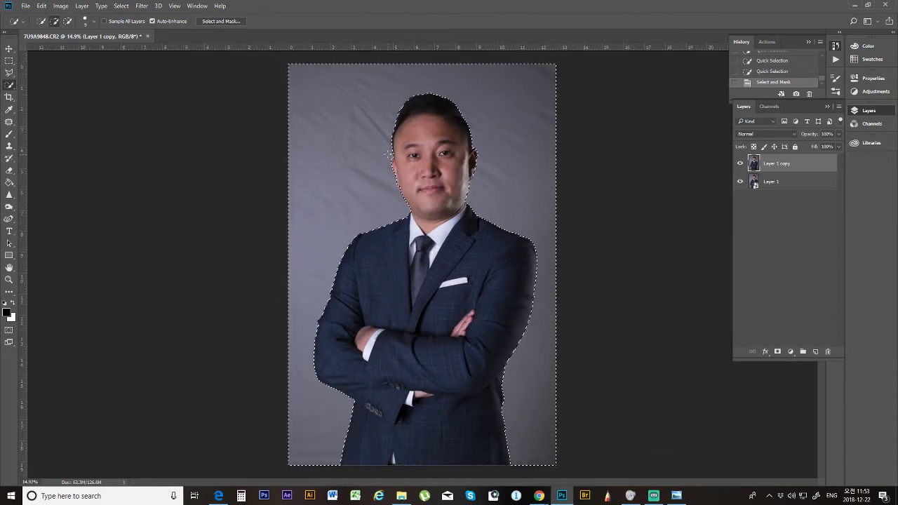
key(m)
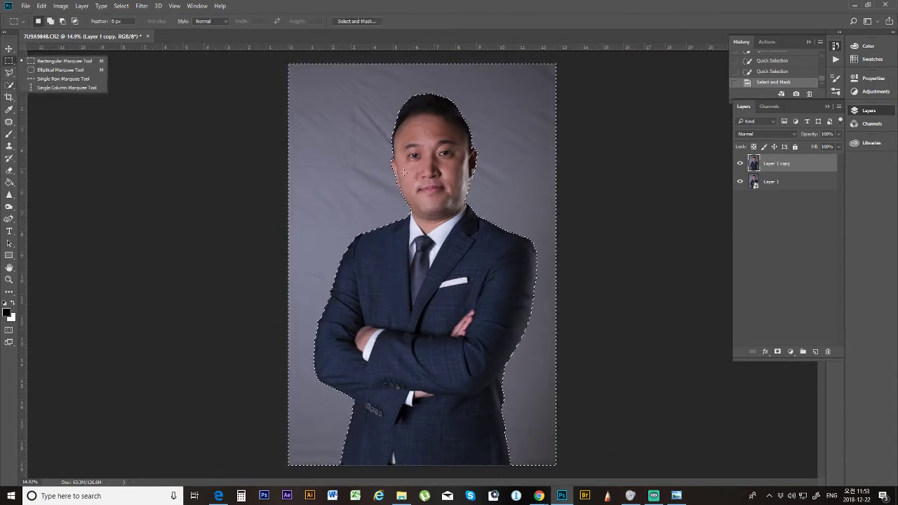
right_click(419, 156)
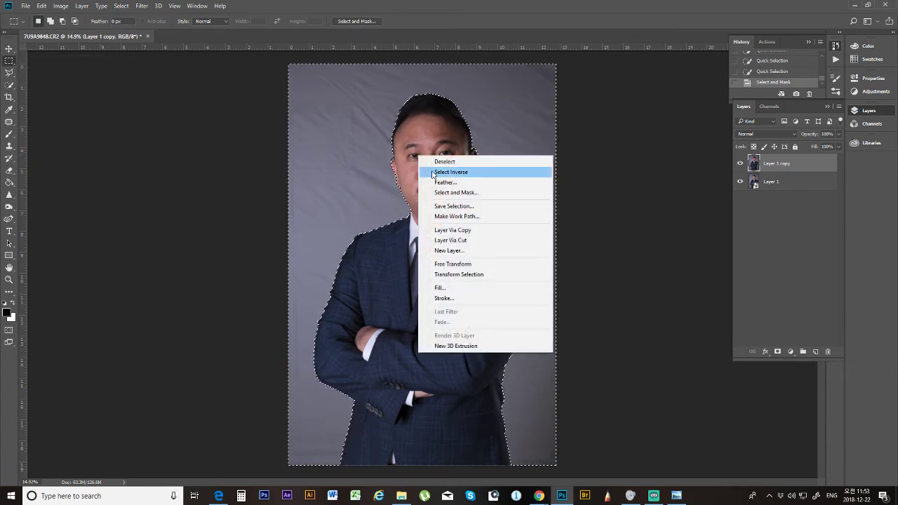
click(448, 172)
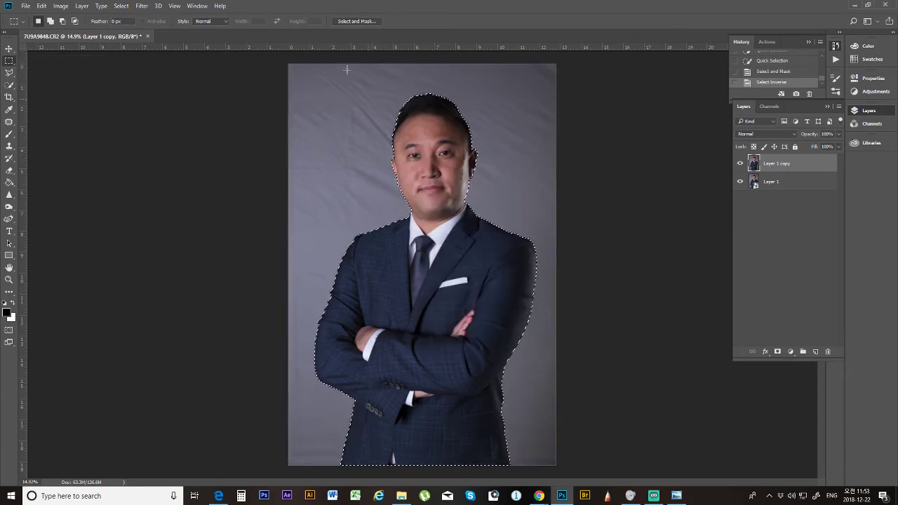
Step: Examine the man's selection edge around the suit, face and hair in the Select and Mask workspace, and leave it
click(357, 22)
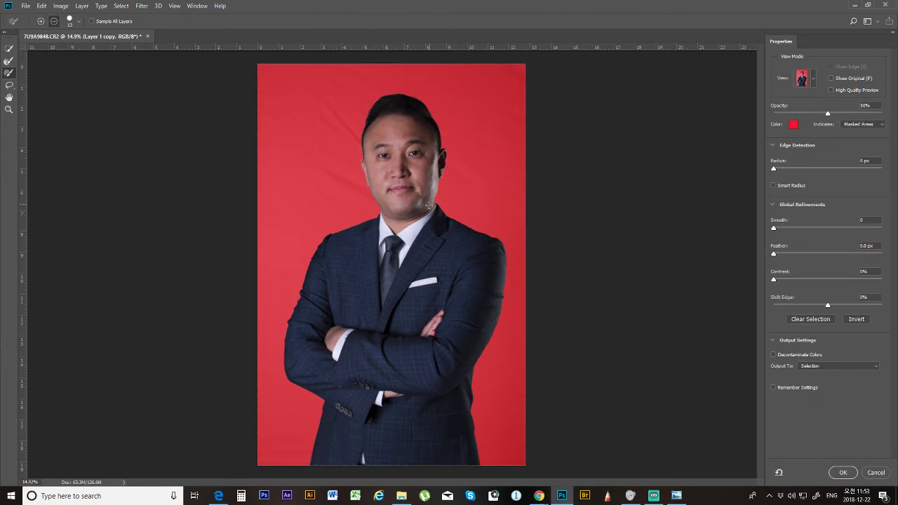
scroll(432, 239, up, 2)
scroll(432, 239, down, 2)
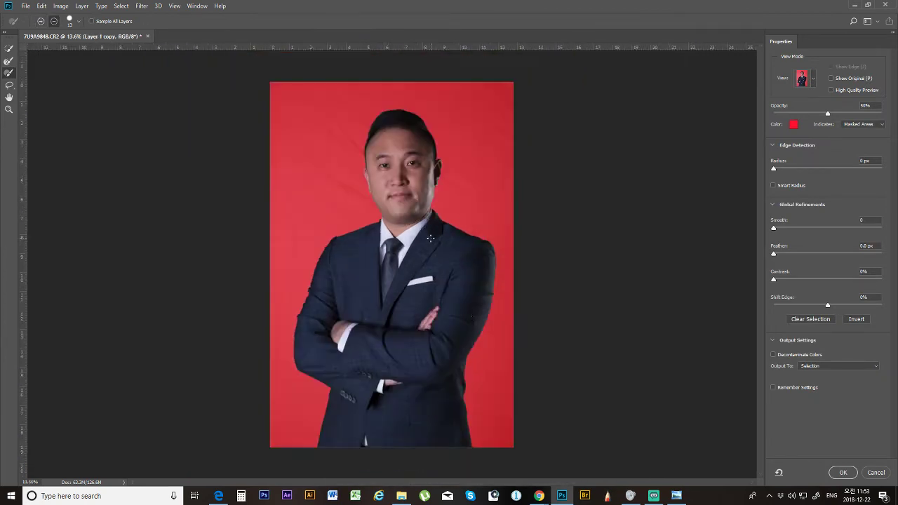
scroll(483, 374, up, 1)
scroll(466, 366, up, 1)
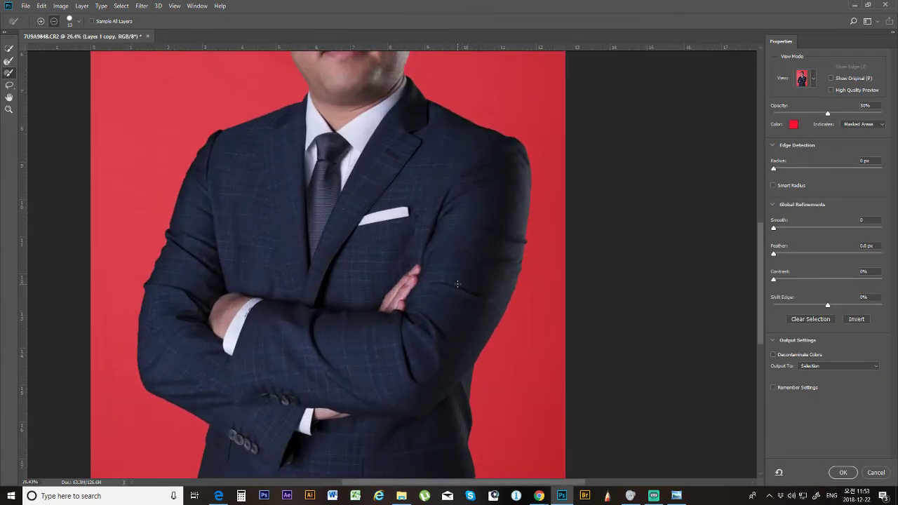
scroll(463, 365, down, 2)
scroll(405, 83, up, 2)
scroll(396, 210, up, 2)
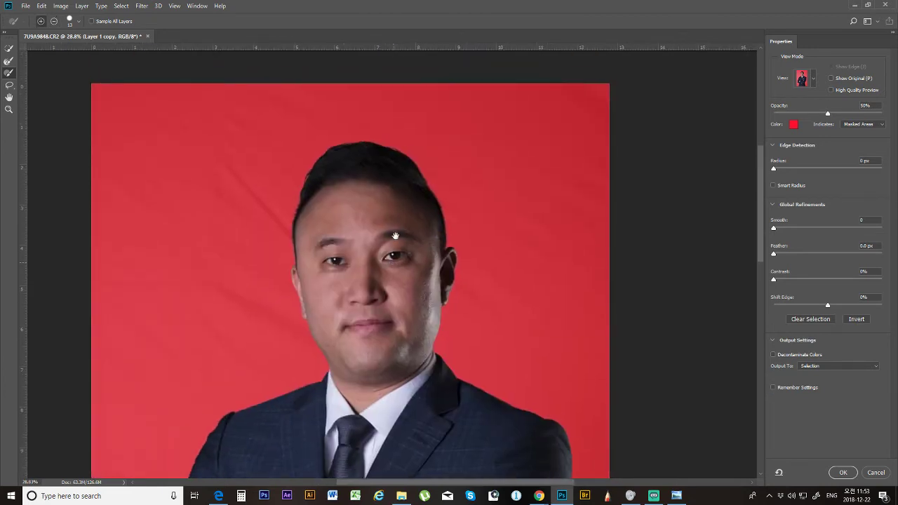
scroll(400, 154, up, 3)
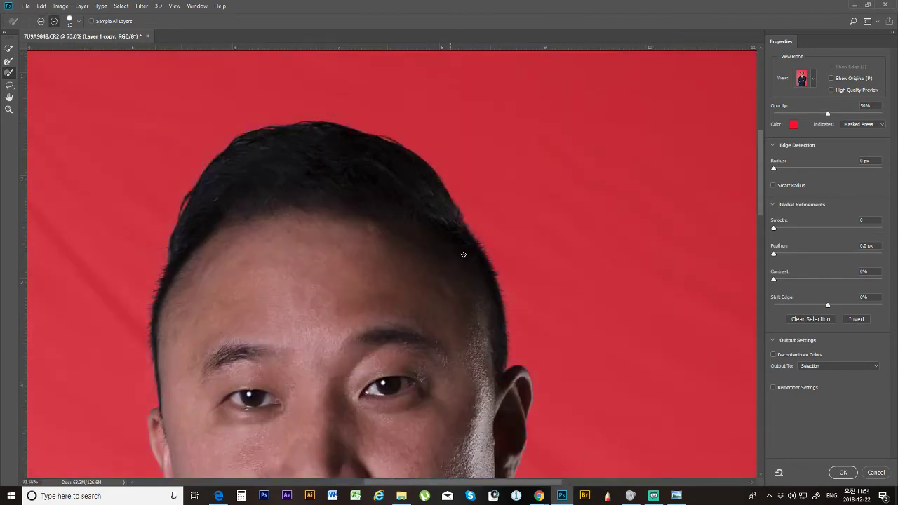
scroll(522, 386, up, 1)
scroll(146, 295, down, 4)
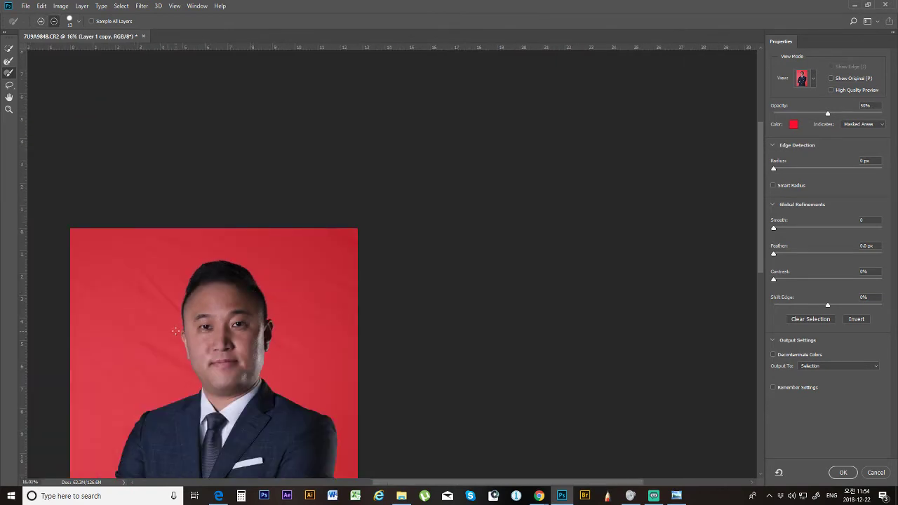
scroll(183, 329, down, 2)
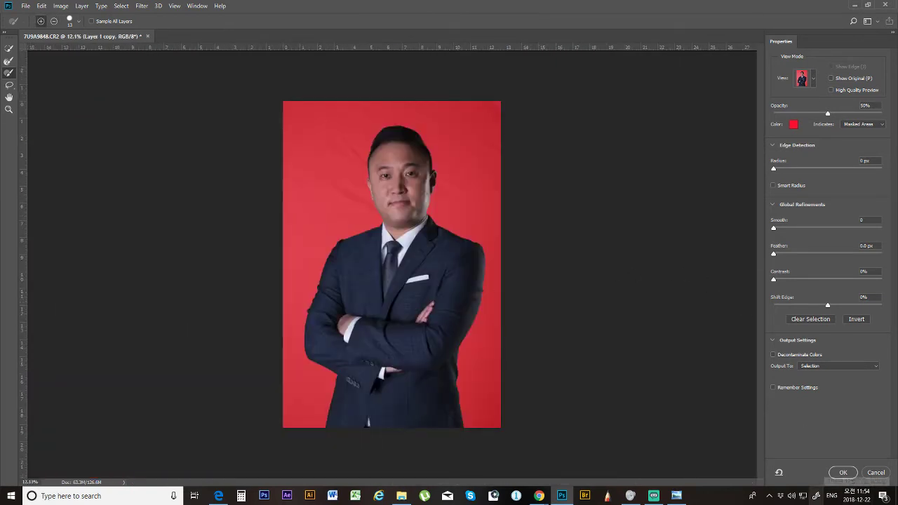
click(843, 472)
Step: Cut the selected man out of the Layer 1 copy onto a separate layer with Layer Via Cut
key(shift+ctrl+i)
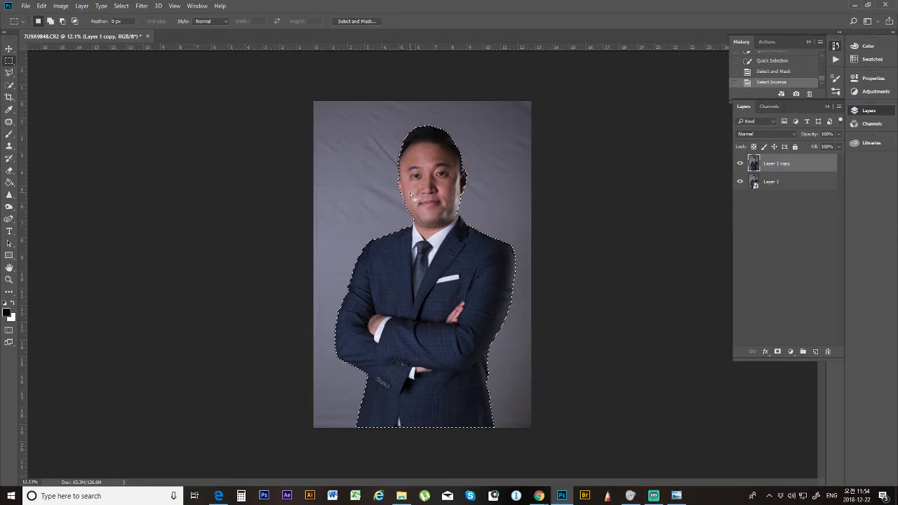
right_click(413, 181)
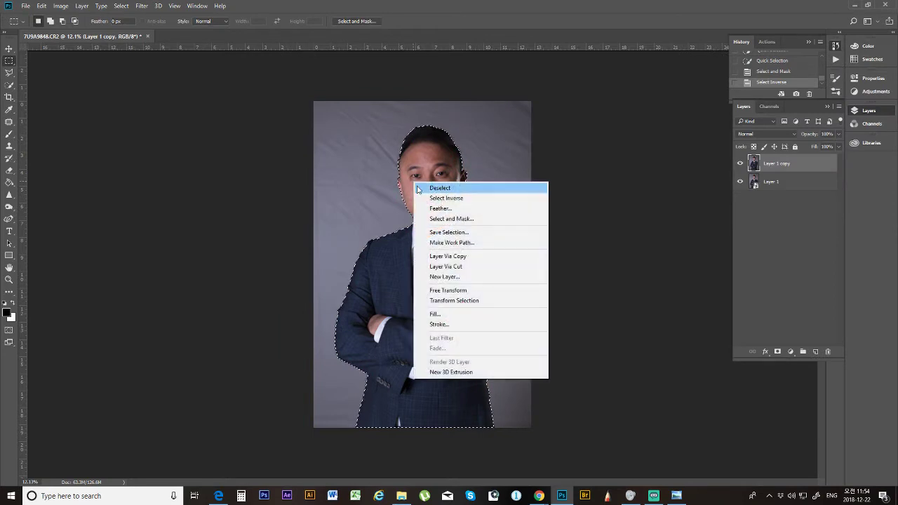
click(451, 268)
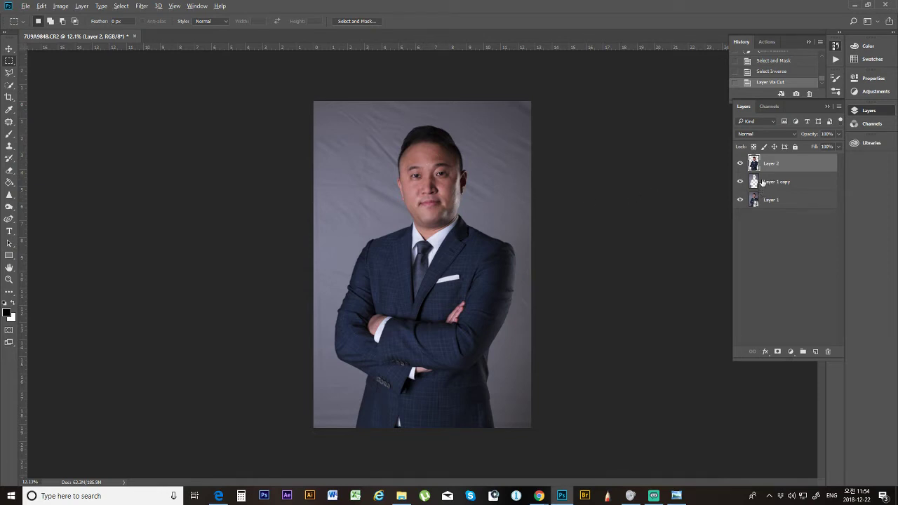
Step: Hide Layer 2 and Layer 1, and inspect the wrinkled backdrop alone around the cut-out silhouette
click(739, 163)
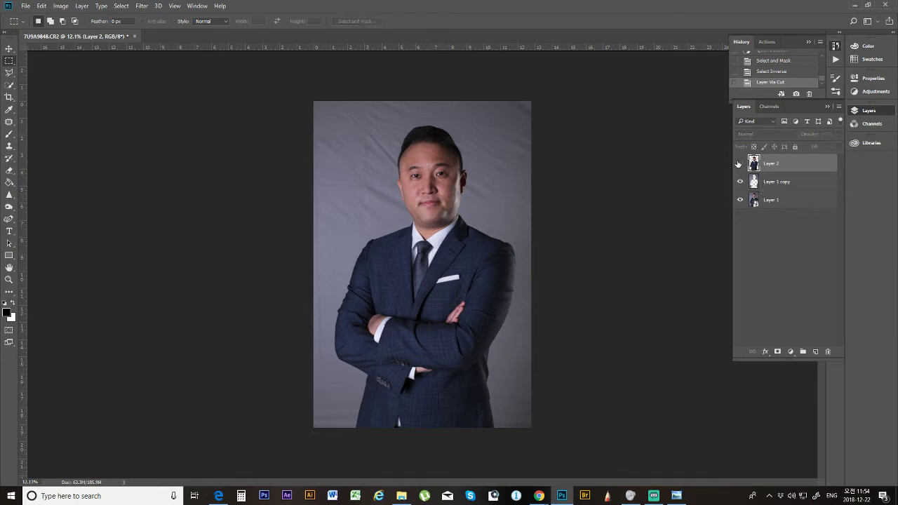
click(739, 201)
scroll(434, 193, up, 3)
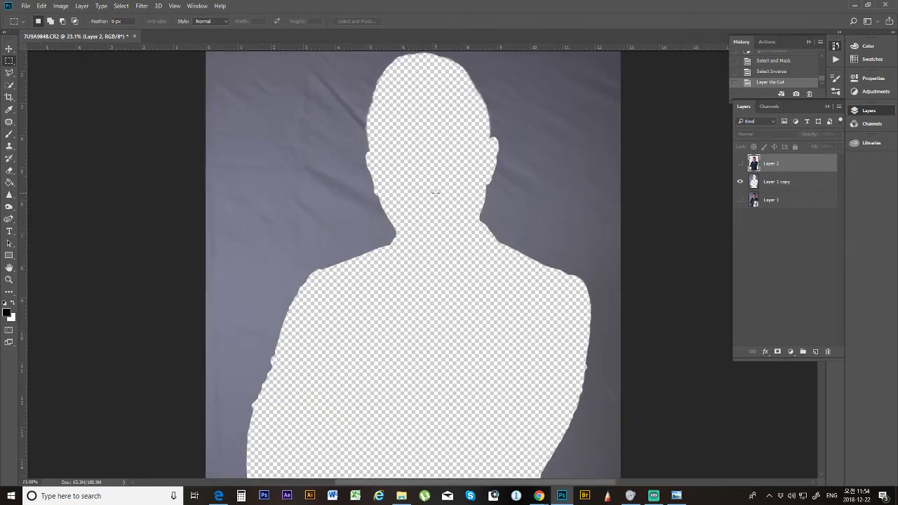
scroll(435, 192, down, 2)
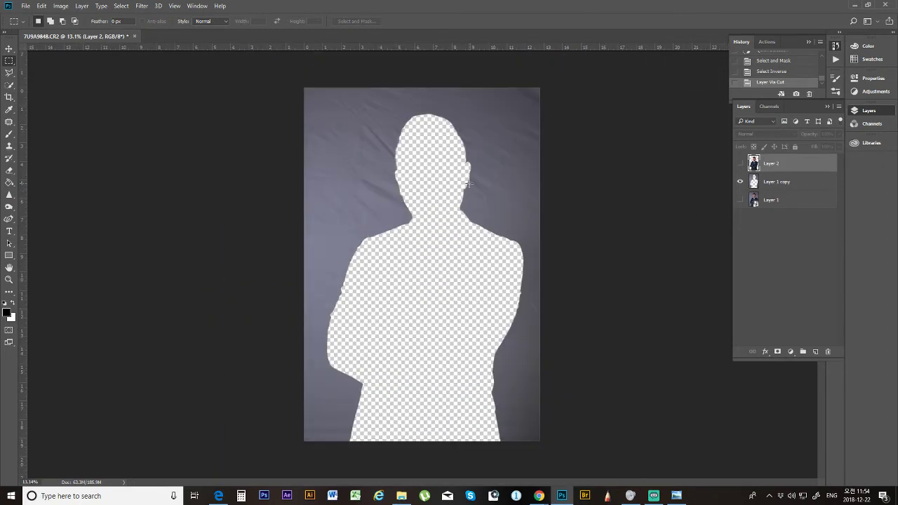
scroll(385, 139, up, 3)
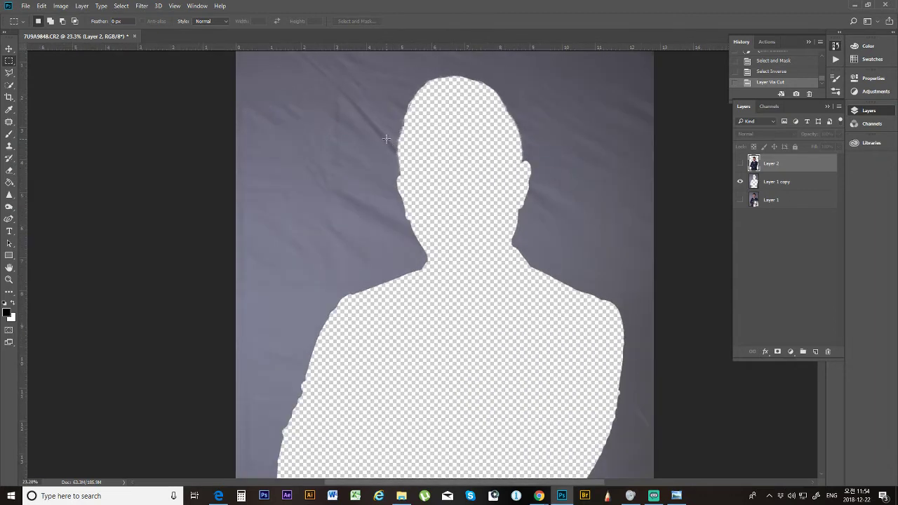
scroll(382, 149, up, 2)
scroll(382, 149, down, 3)
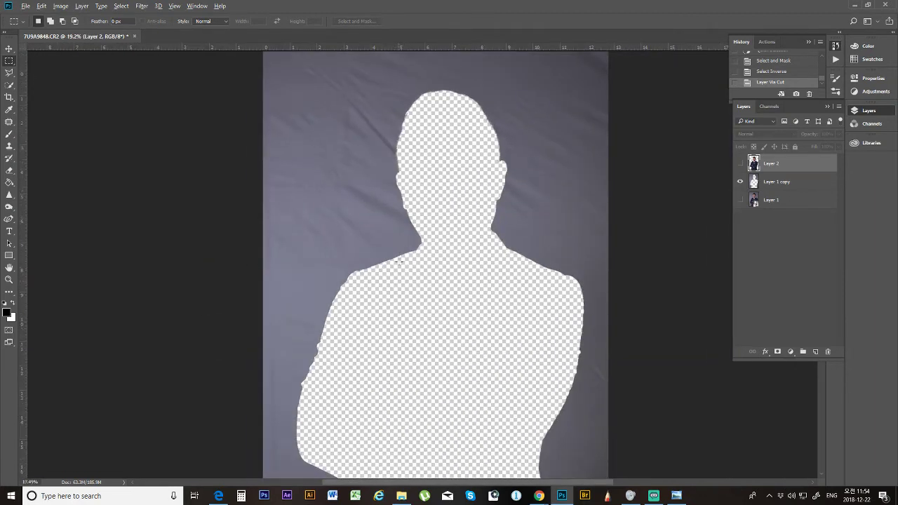
scroll(397, 263, down, 2)
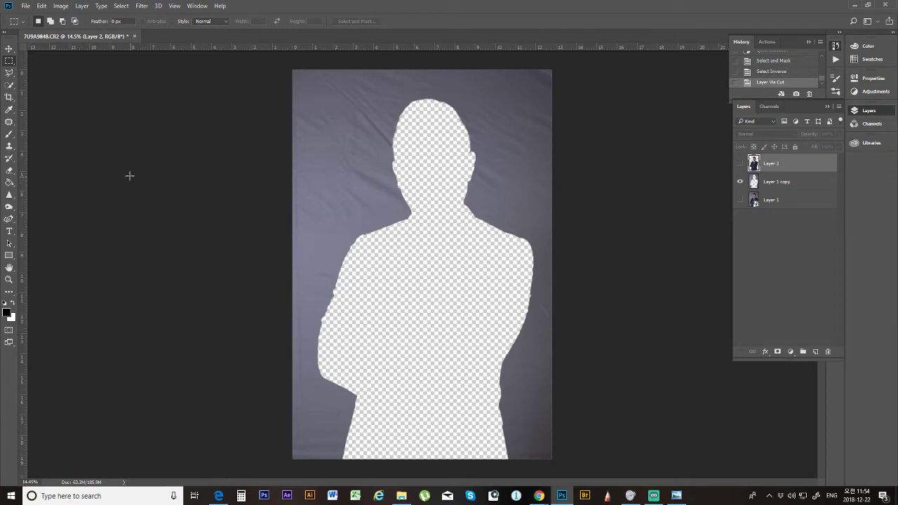
Step: Add a new empty layer directly above the Layer 1 copy backdrop
click(782, 183)
click(815, 351)
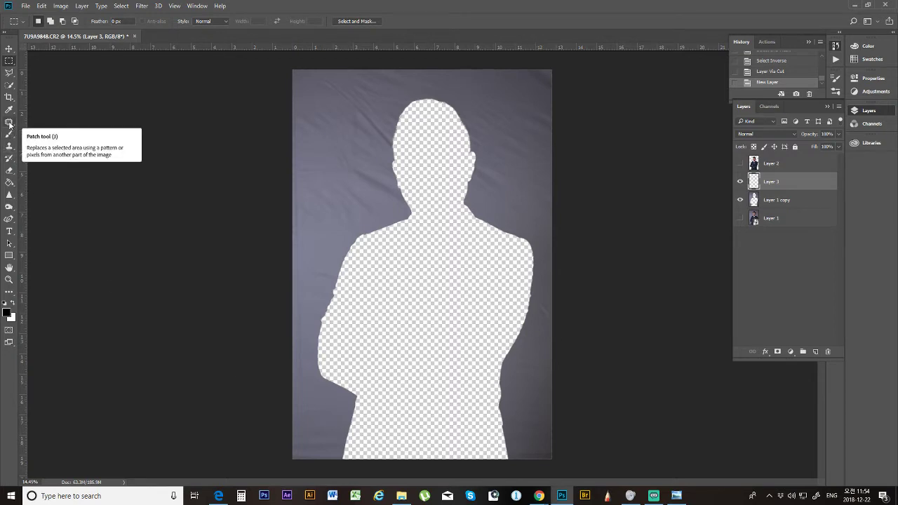
Step: Show Layer 2 and hide Layer 1 copy, leaving the cut-out man on a transparent background
click(739, 163)
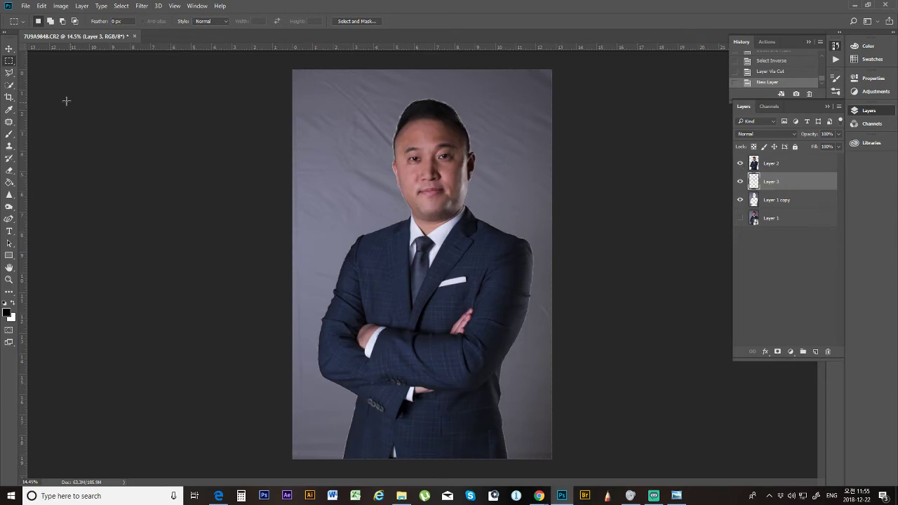
click(740, 200)
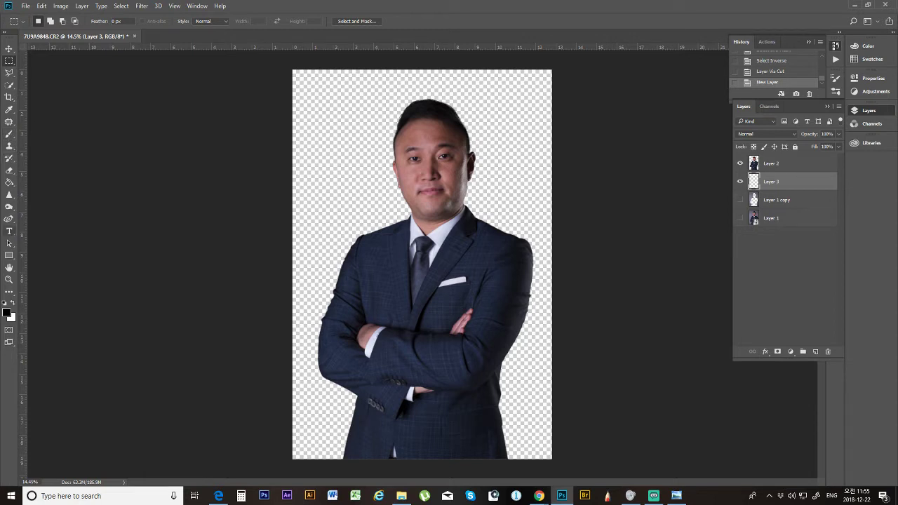
click(815, 353)
key(ctrl+z)
Step: Fill the empty Layer 3 behind the man with a light gray using the Paint Bucket
click(12, 181)
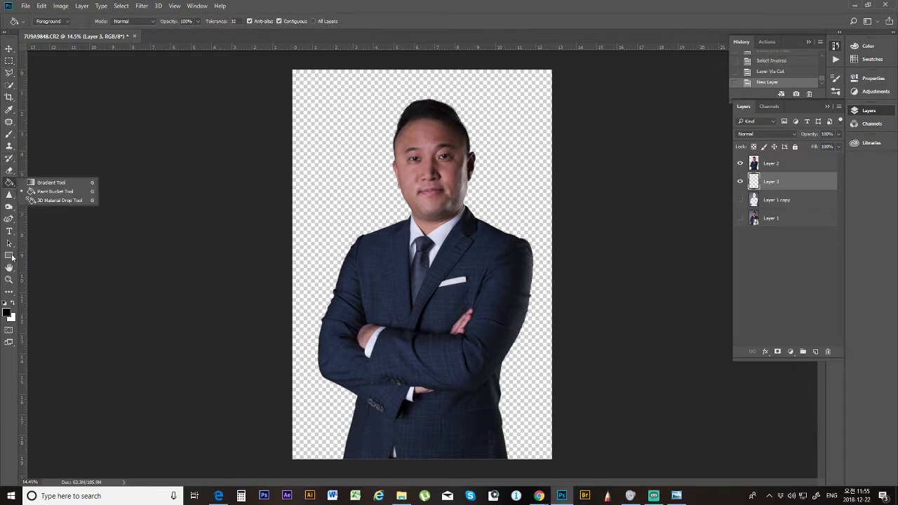
key(i)
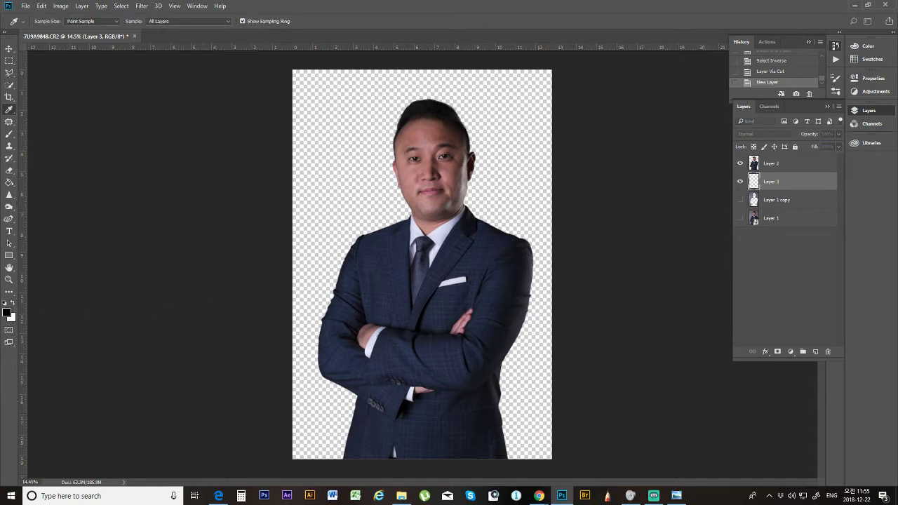
key(g)
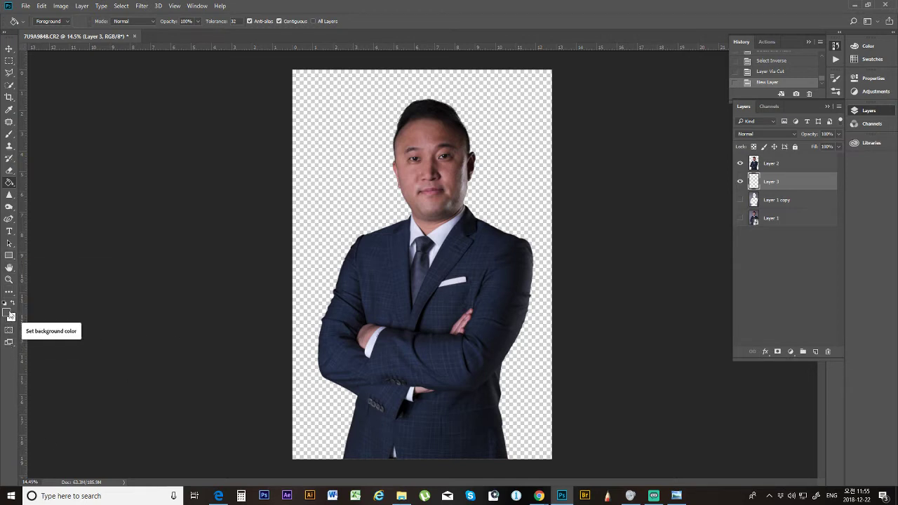
key(i)
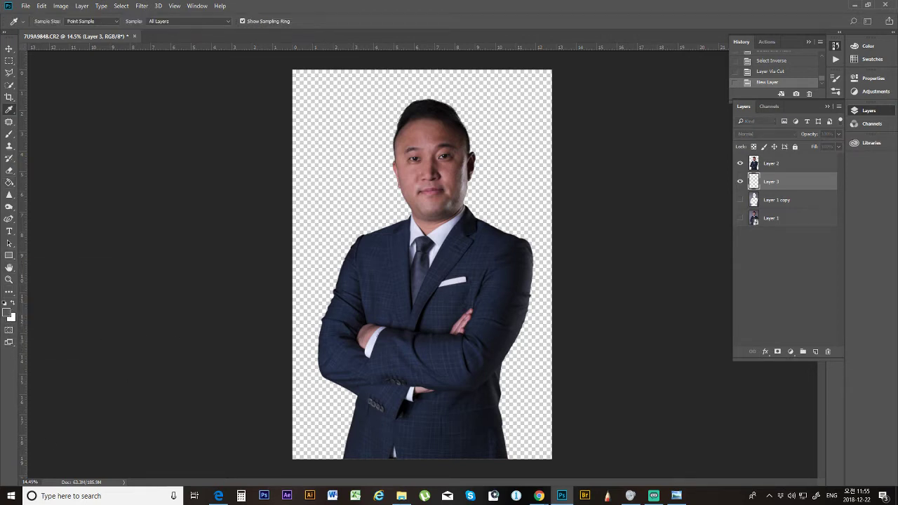
key(g)
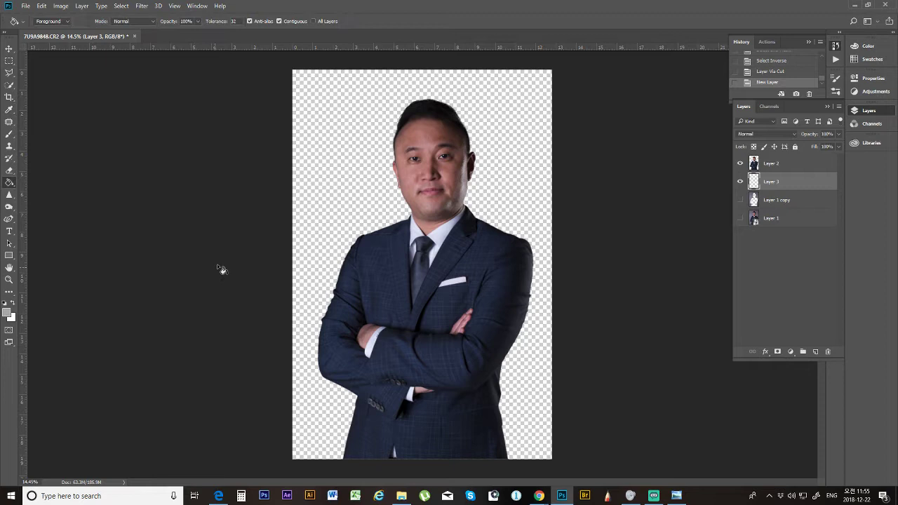
click(335, 212)
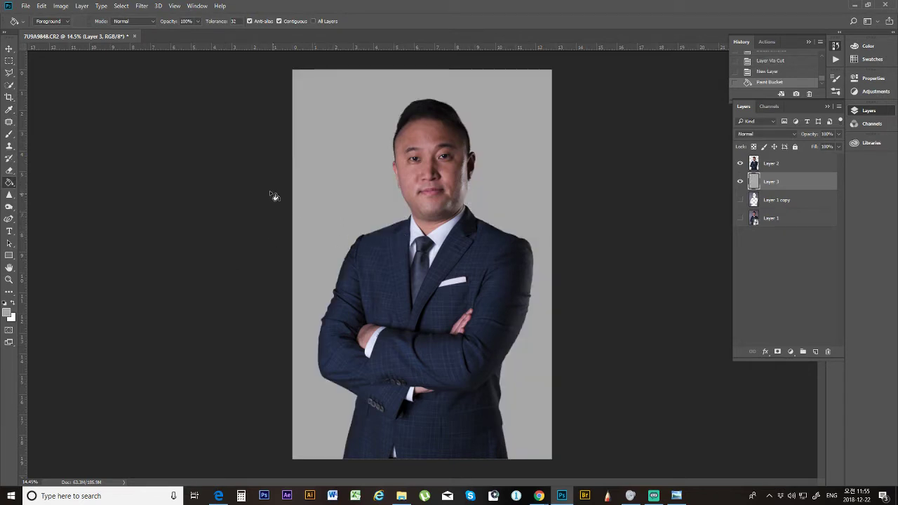
Step: Try a white Paint Bucket fill on Layer 3 behind the man, and undo it
key(x)
click(329, 219)
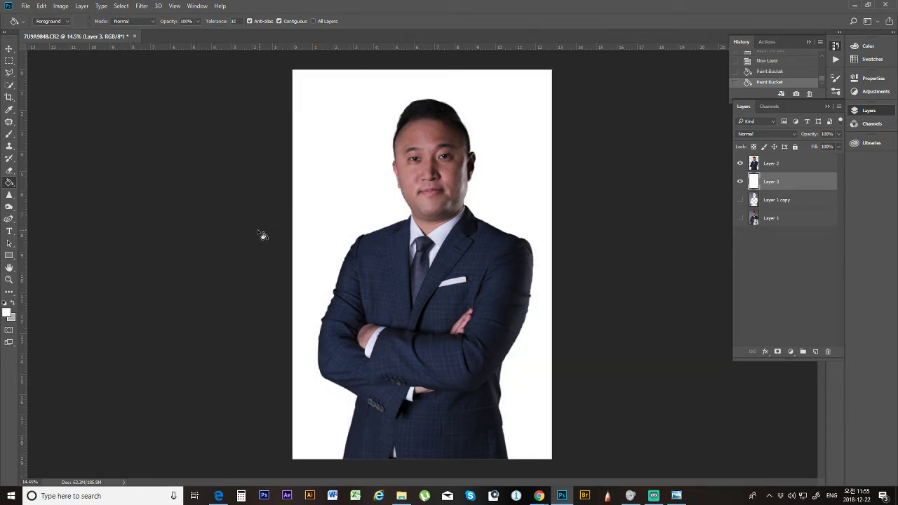
key(ctrl+z)
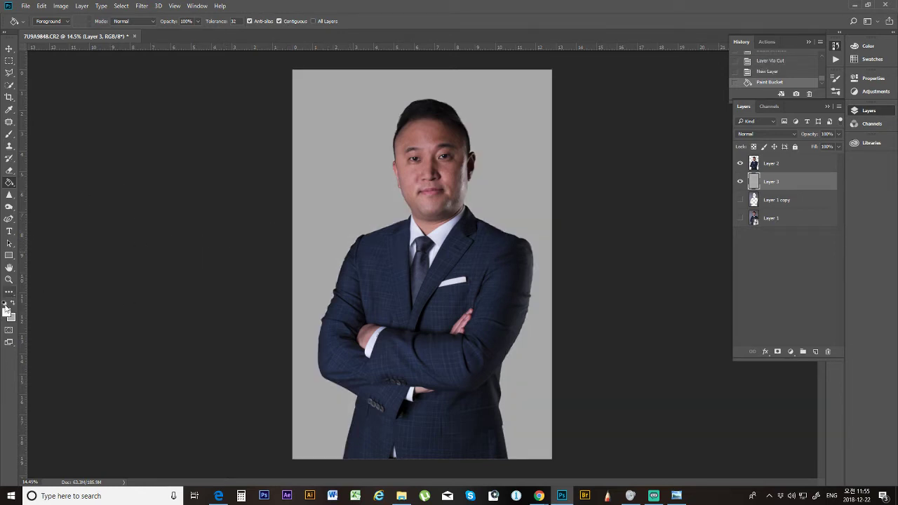
Step: Choose a dark gray and fill Layer 3 behind the man with it using the Paint Bucket
key(i)
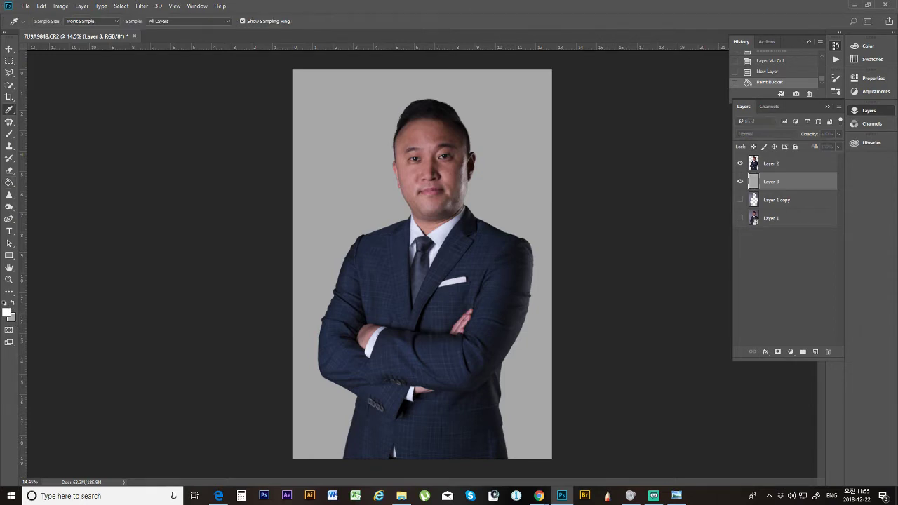
key(g)
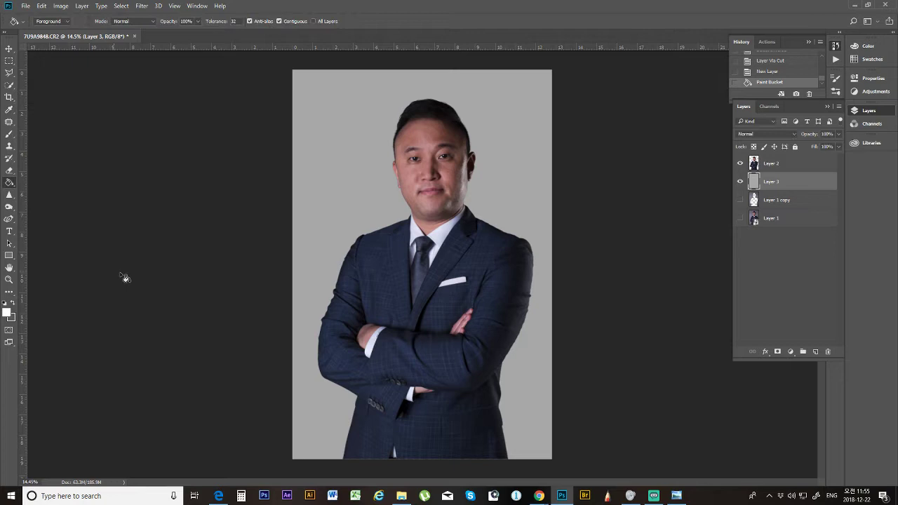
click(302, 258)
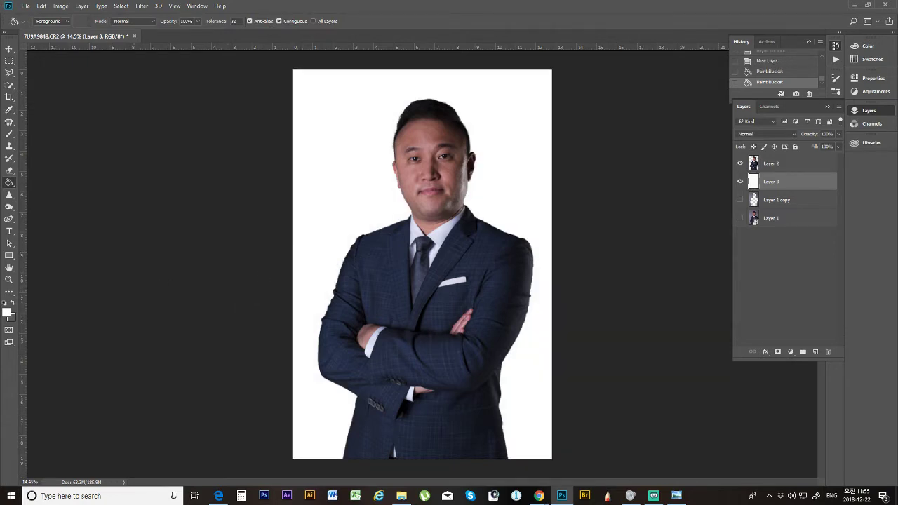
click(12, 302)
click(364, 218)
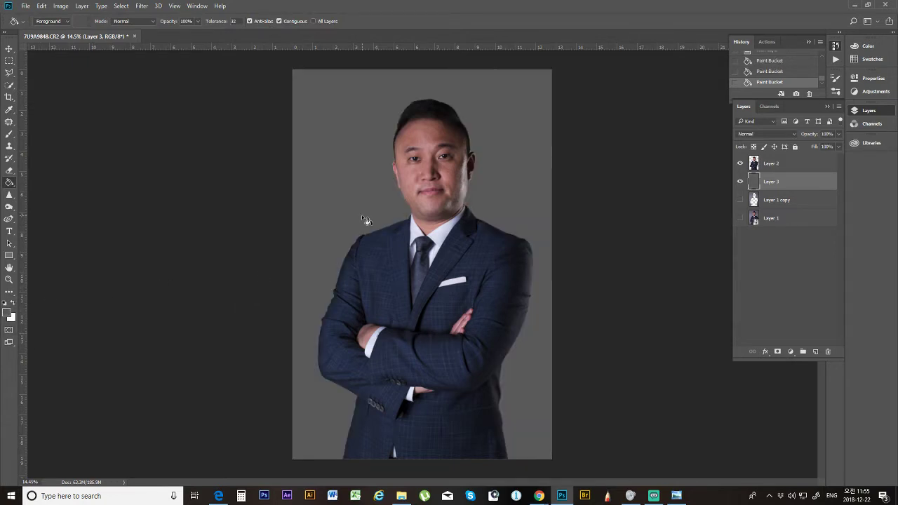
scroll(363, 213, down, 3)
scroll(363, 212, up, 3)
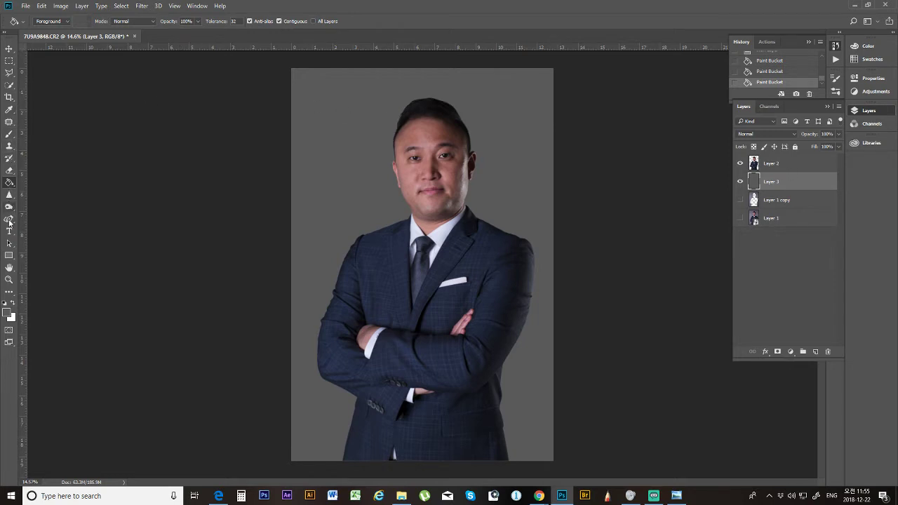
click(9, 255)
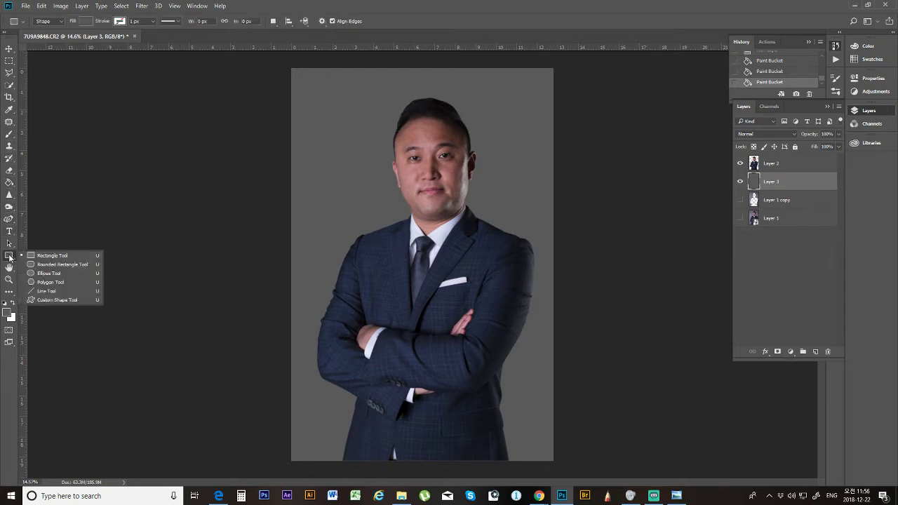
click(70, 259)
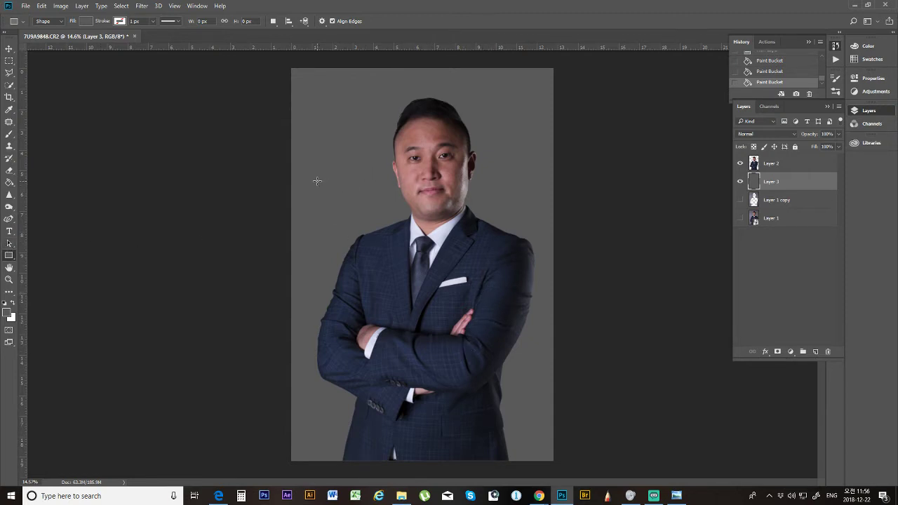
Step: Start the Camera Raw Filter on Layer 3 and add a post-crop vignette with Amount -28, Midpoint 26 and Roundness +27
click(140, 6)
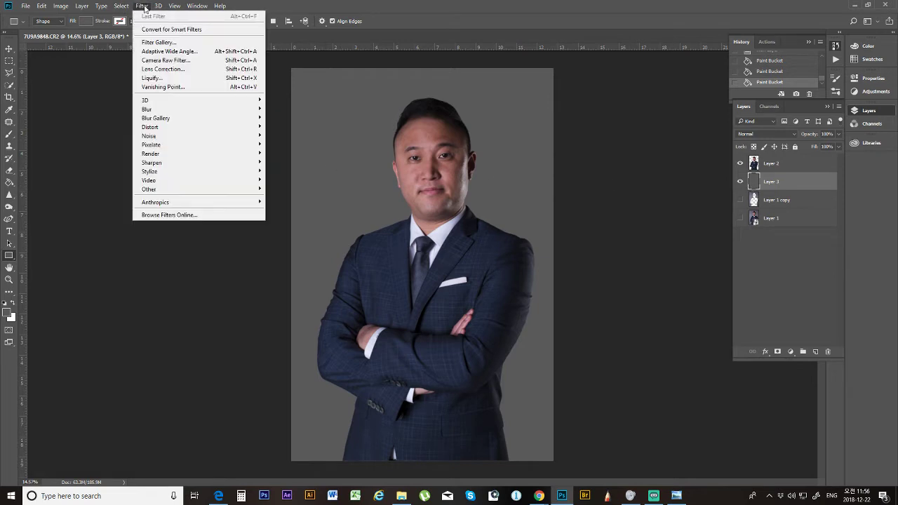
click(188, 61)
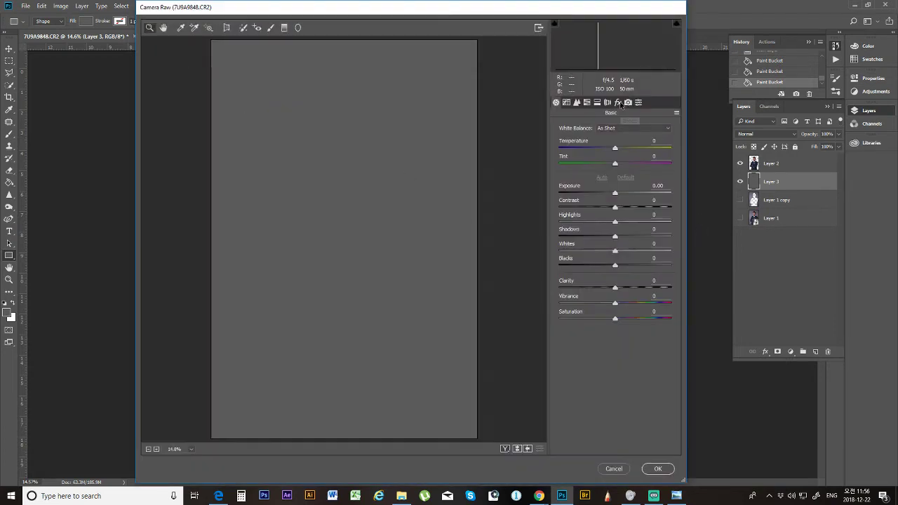
click(607, 103)
click(617, 103)
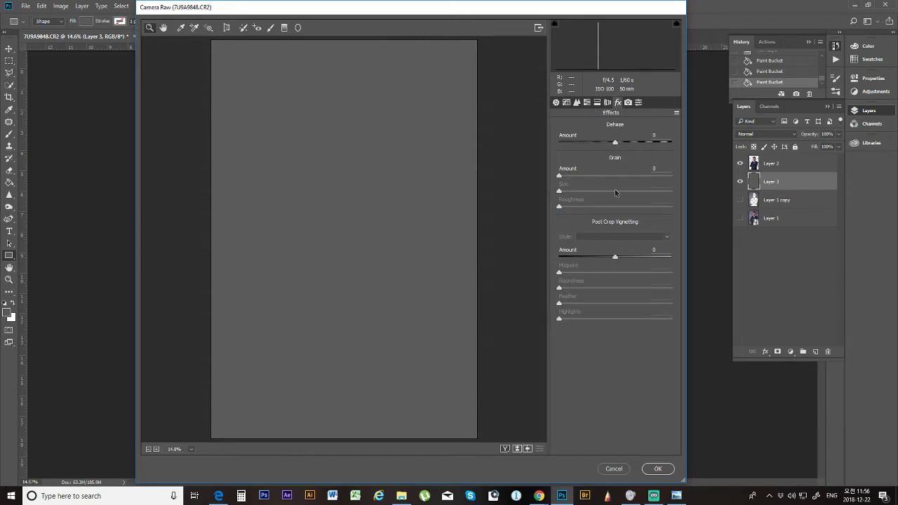
mouse_move(615, 260)
mouse_down()
mouse_move(625, 258)
mouse_move(598, 263)
mouse_up()
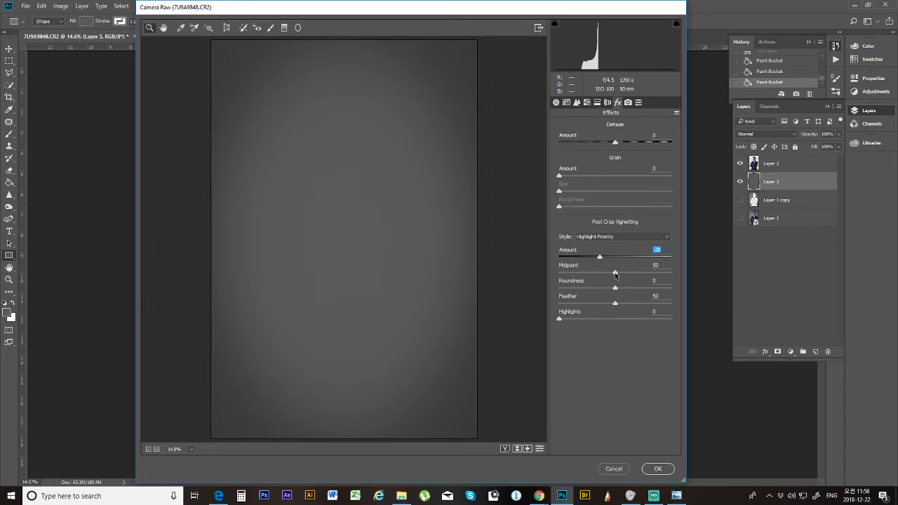
drag(614, 273, 630, 293)
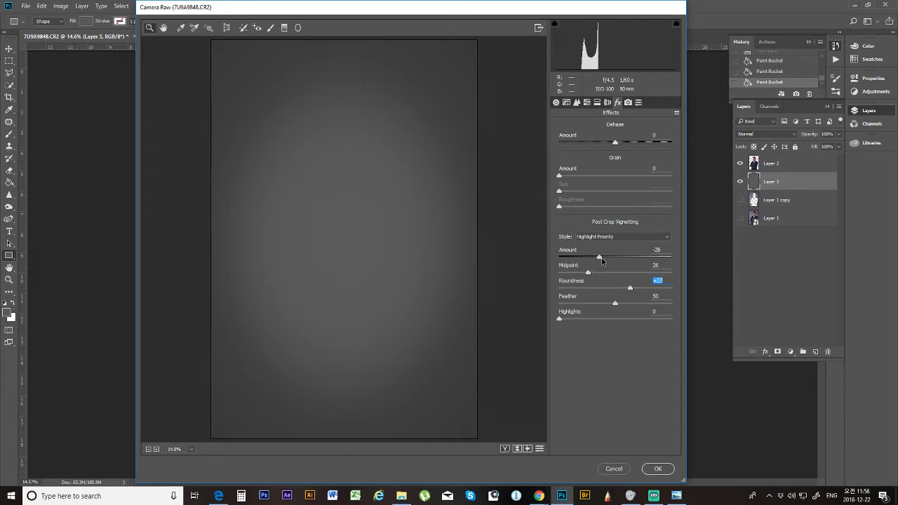
Step: Fine-tune the Amount, Highlights and Feather of the post-crop vignette
mouse_move(600, 259)
mouse_down()
mouse_move(613, 259)
mouse_move(585, 259)
mouse_move(601, 261)
mouse_up()
mouse_move(560, 320)
mouse_down()
mouse_move(580, 321)
mouse_move(559, 321)
mouse_up()
mouse_move(616, 304)
mouse_down()
mouse_move(607, 305)
mouse_move(619, 309)
mouse_up()
Step: Adjust the parametric tone curve to Highlights +3, Darks -13 and Shadows +7
click(556, 102)
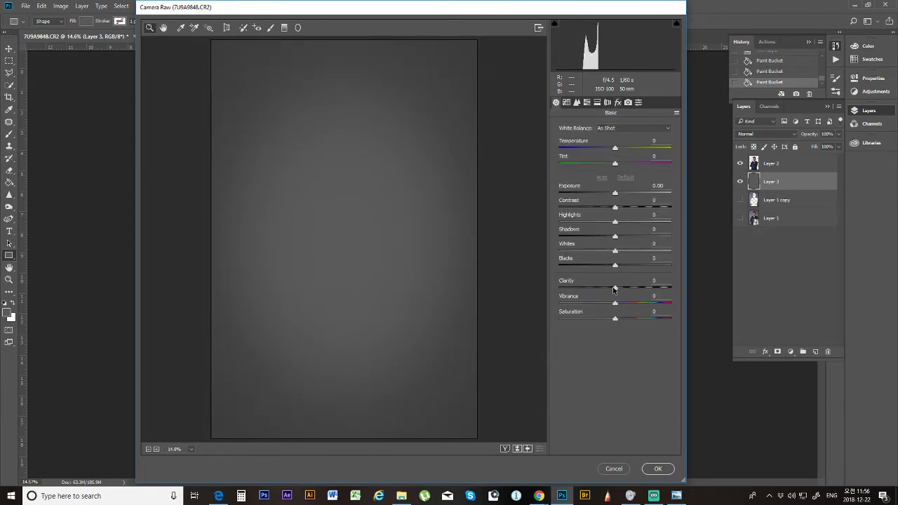
click(576, 102)
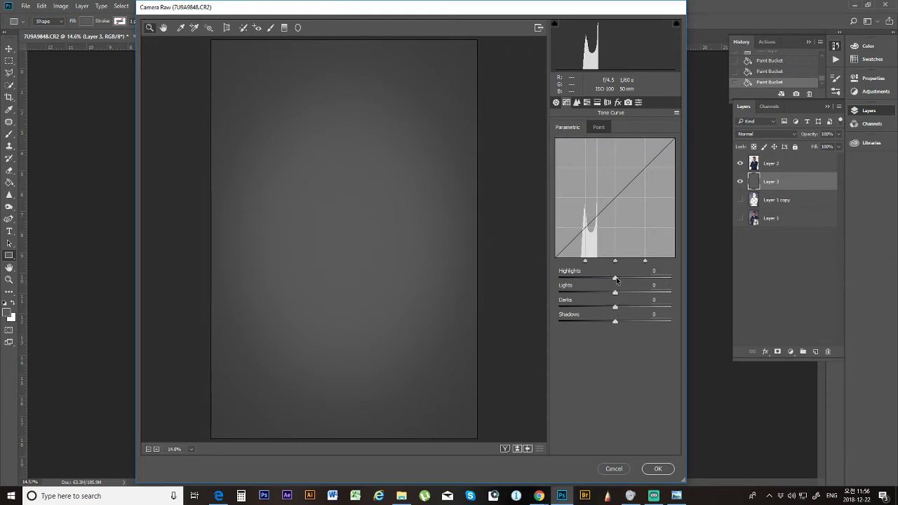
mouse_move(615, 279)
mouse_down()
mouse_move(634, 281)
mouse_move(617, 276)
mouse_up()
mouse_move(616, 307)
mouse_down()
mouse_move(607, 309)
mouse_move(627, 321)
mouse_move(619, 324)
mouse_up()
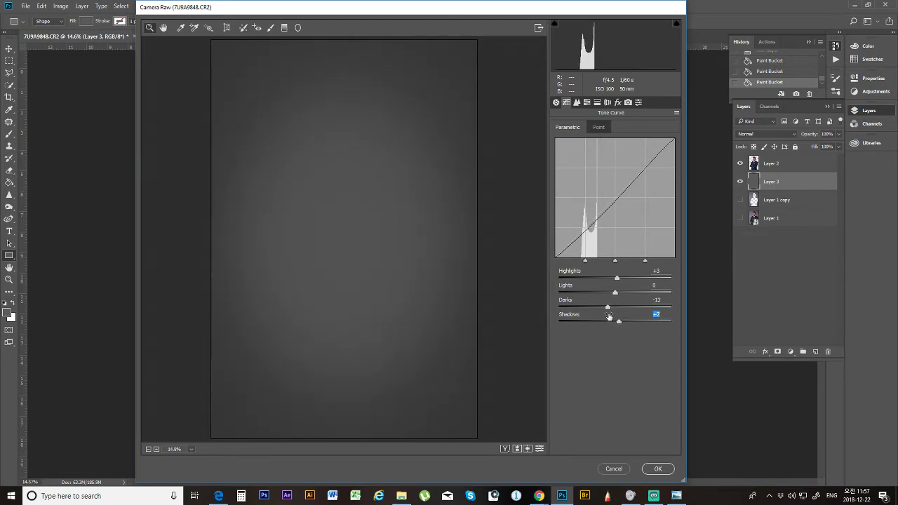
Step: In the basic adjustments, set Vibrance and Saturation to -100 and Tint to +3
click(555, 103)
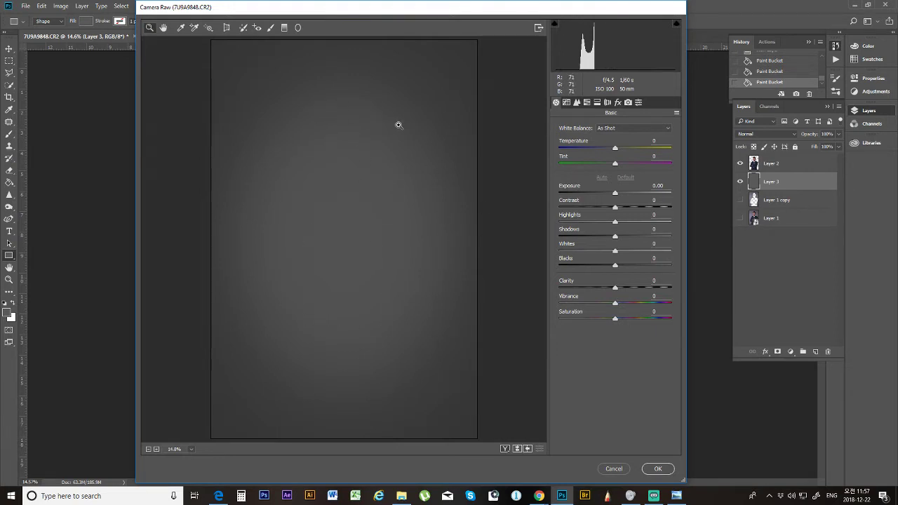
drag(615, 305, 533, 297)
double_click(560, 302)
drag(615, 320, 542, 315)
drag(616, 147, 618, 168)
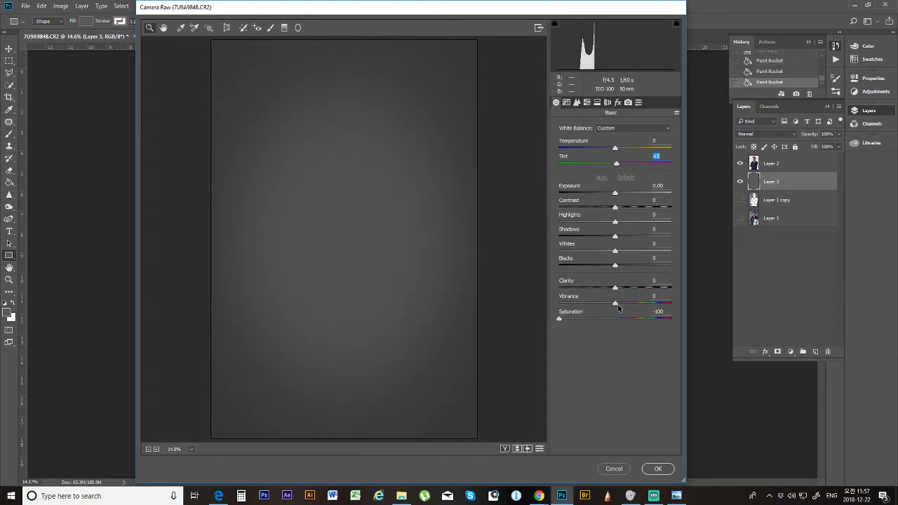
drag(618, 309, 541, 299)
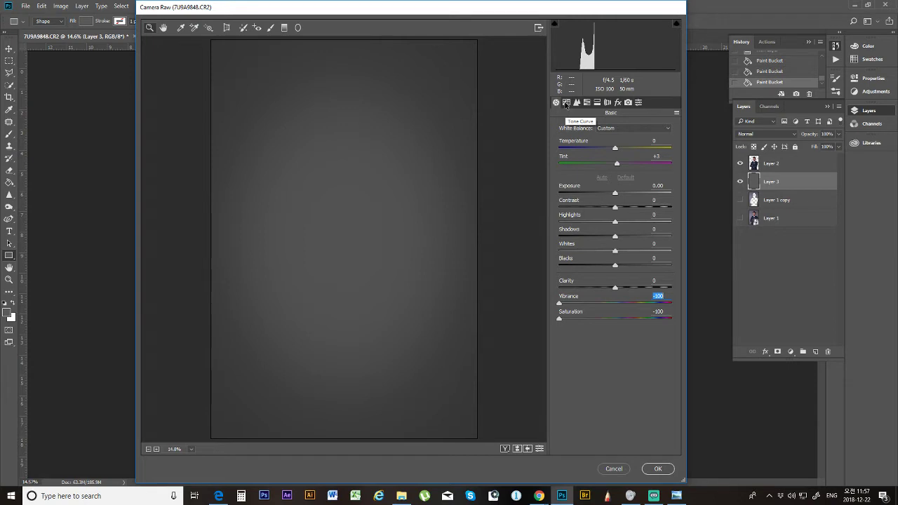
Step: Set the HSL saturation of all eight color ranges, from Reds through Magentas, to -100
click(566, 103)
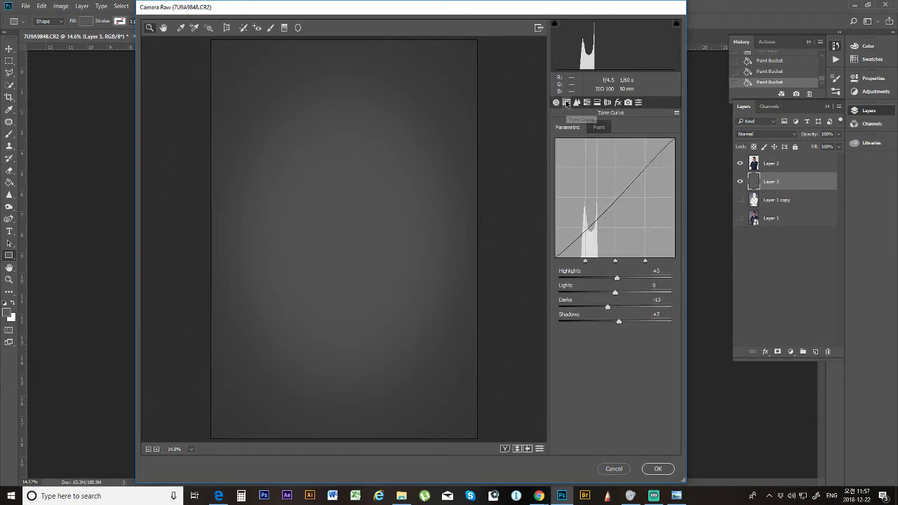
click(576, 103)
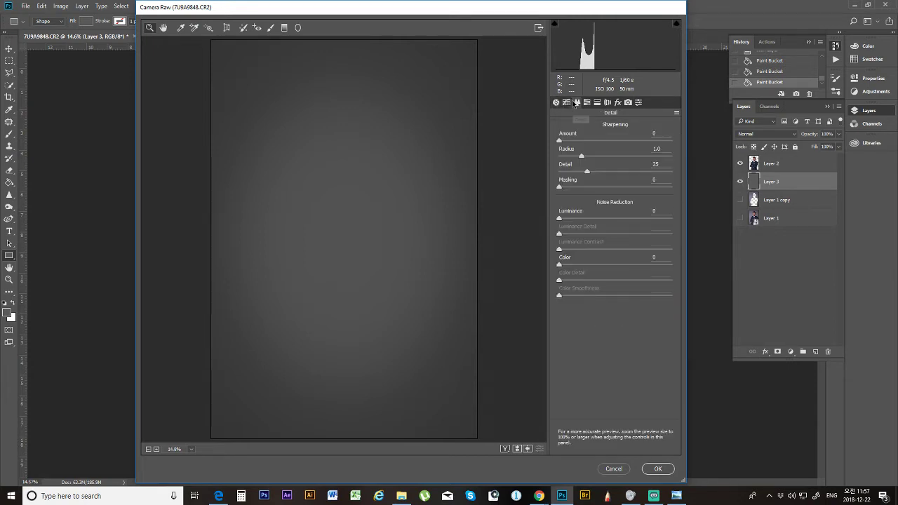
click(586, 103)
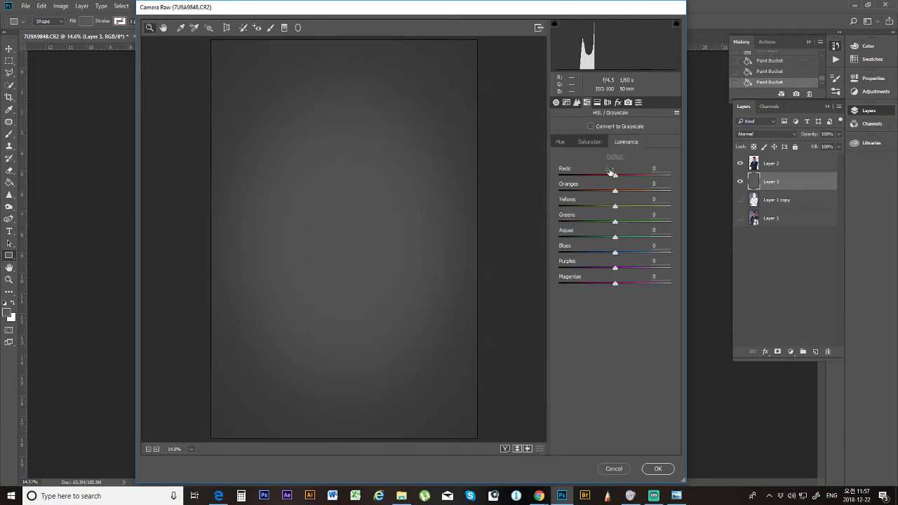
drag(614, 176, 581, 176)
click(598, 143)
drag(614, 283, 525, 287)
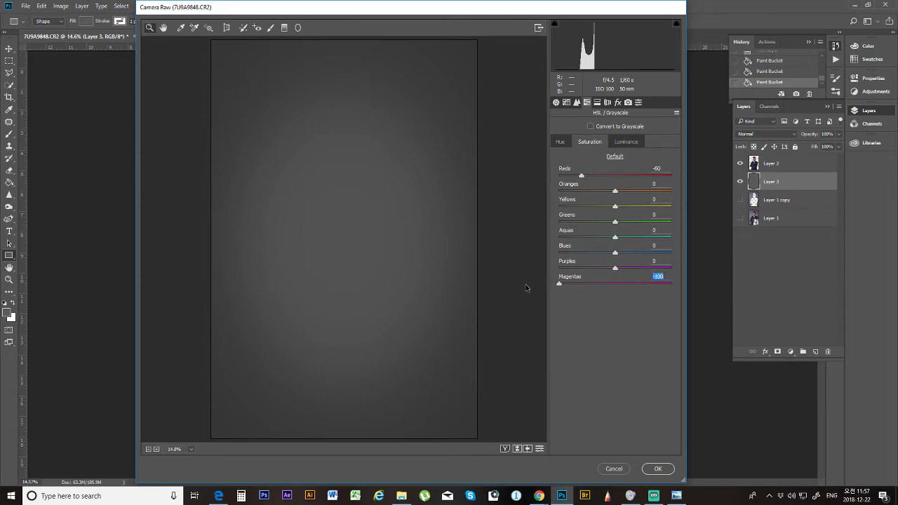
drag(614, 268, 526, 266)
drag(615, 253, 548, 246)
drag(615, 237, 526, 241)
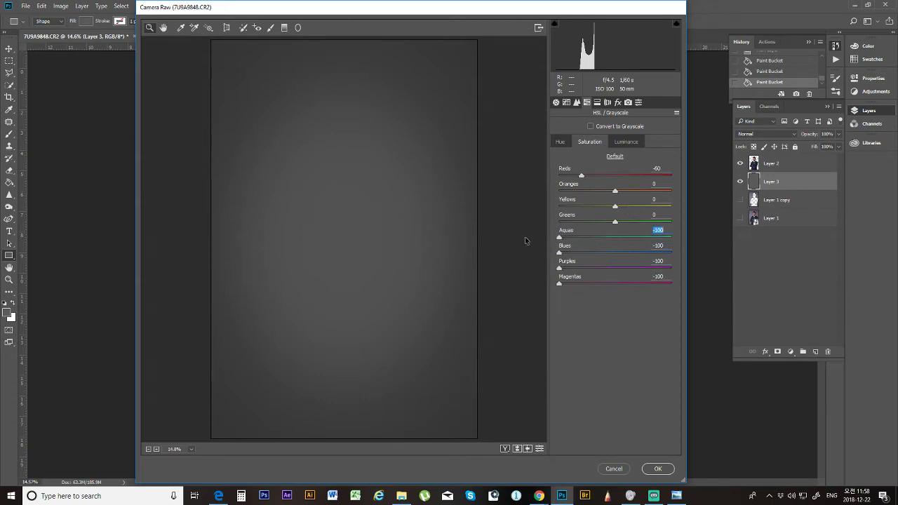
drag(615, 222, 554, 219)
drag(615, 206, 537, 208)
drag(615, 190, 522, 195)
drag(586, 176, 529, 180)
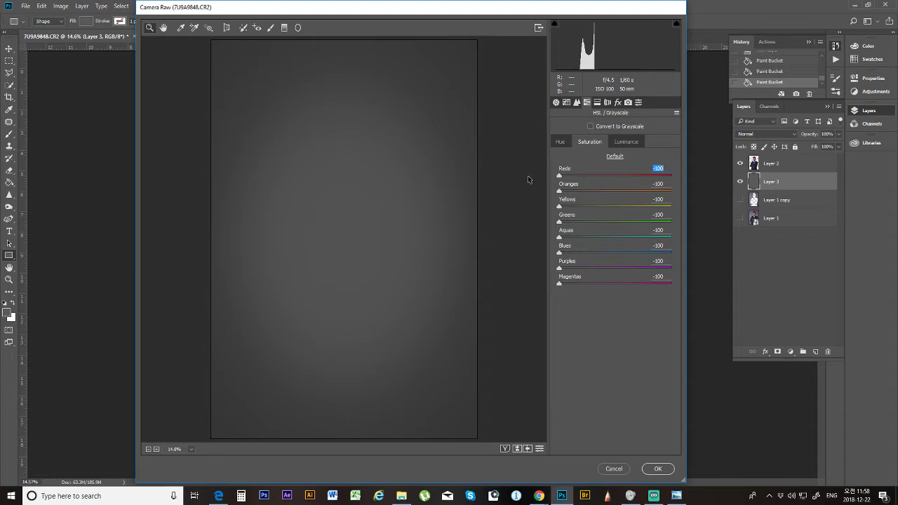
click(560, 142)
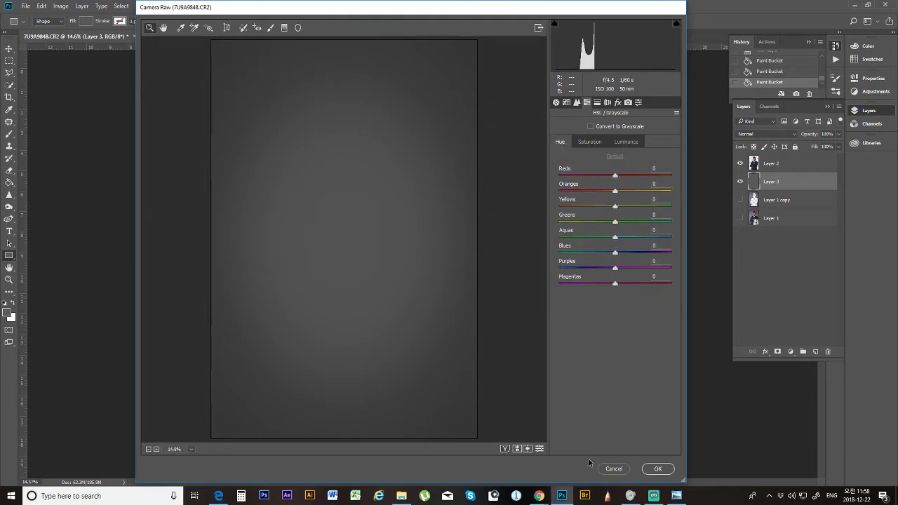
Step: Apply the Camera Raw adjustments to the gray background layer
click(655, 468)
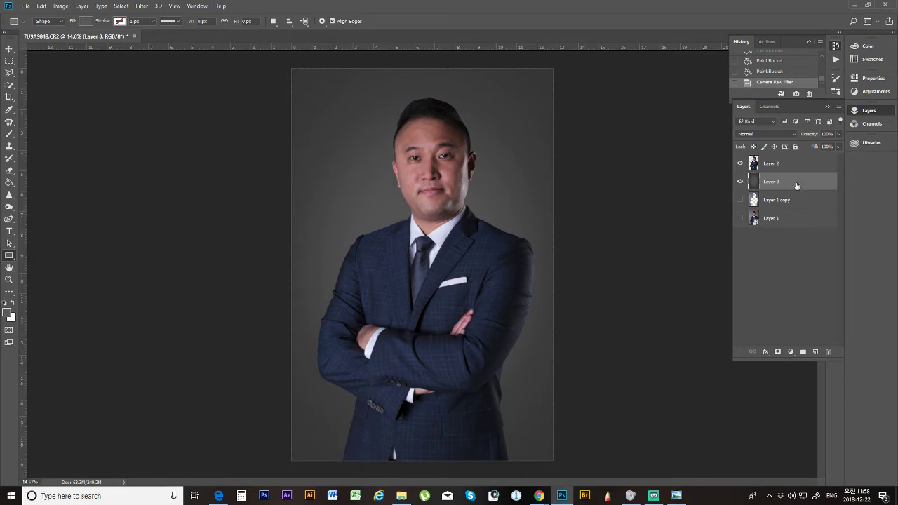
click(60, 6)
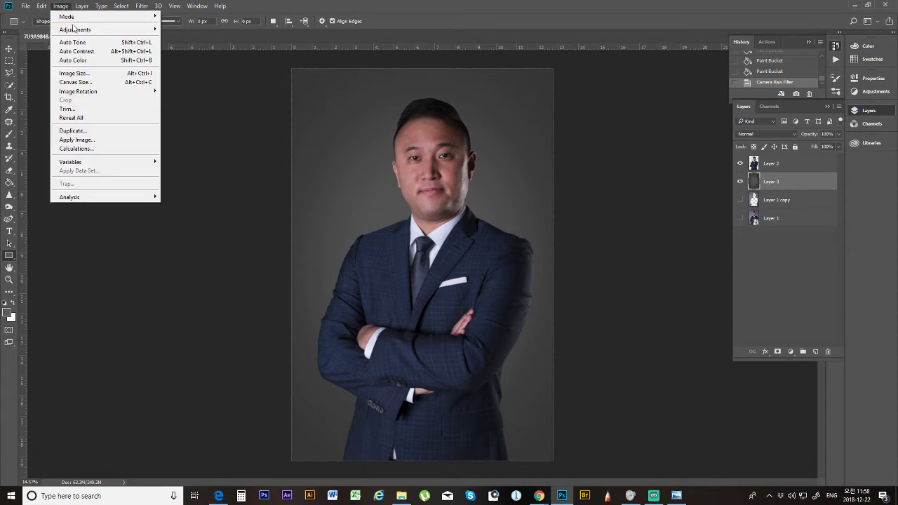
mouse_move(75, 30)
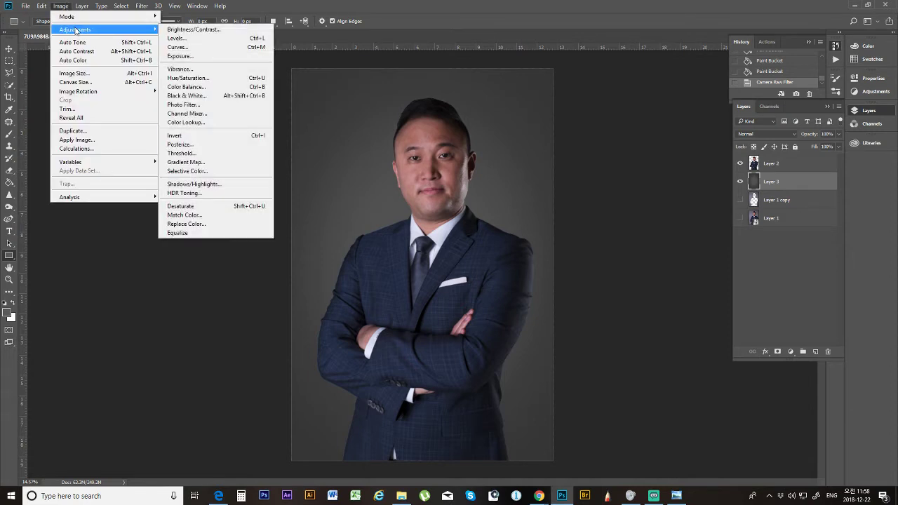
click(226, 78)
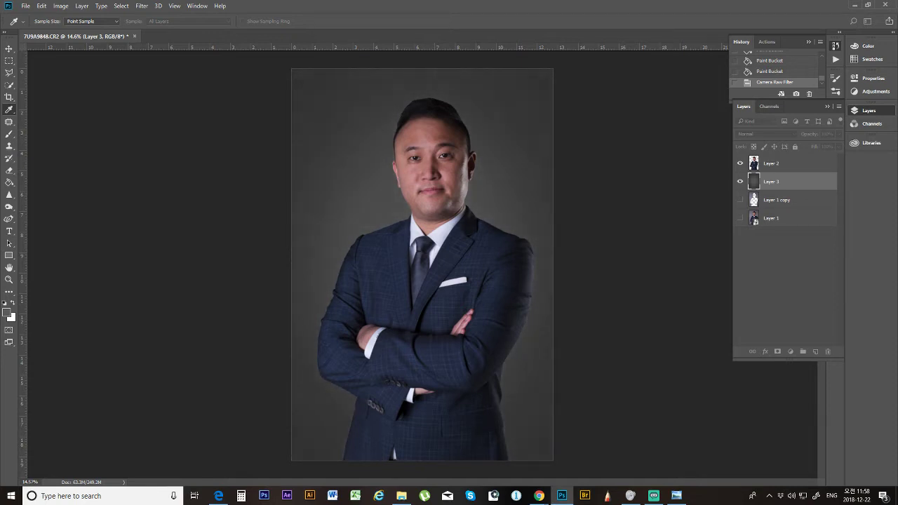
key(Escape)
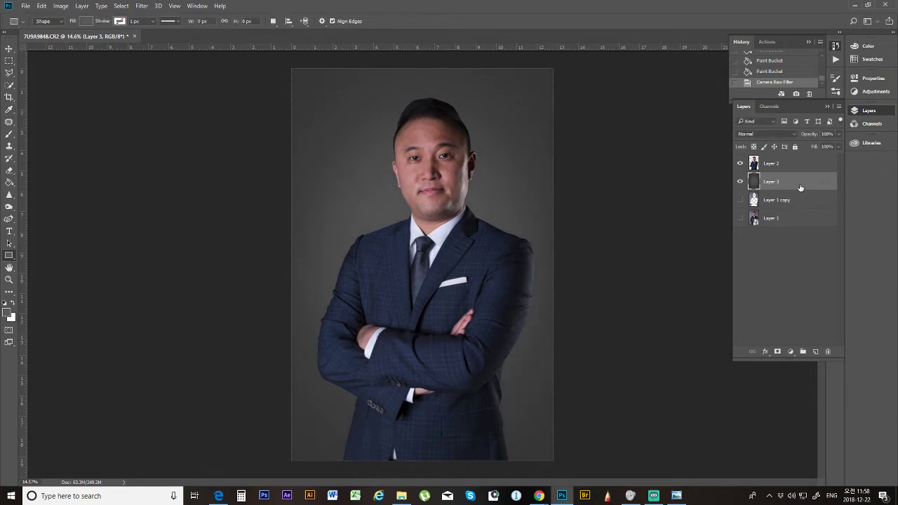
Step: Delete the vignetted gray background layer and show Layer 1 copy with the original backdrop
drag(800, 187, 827, 351)
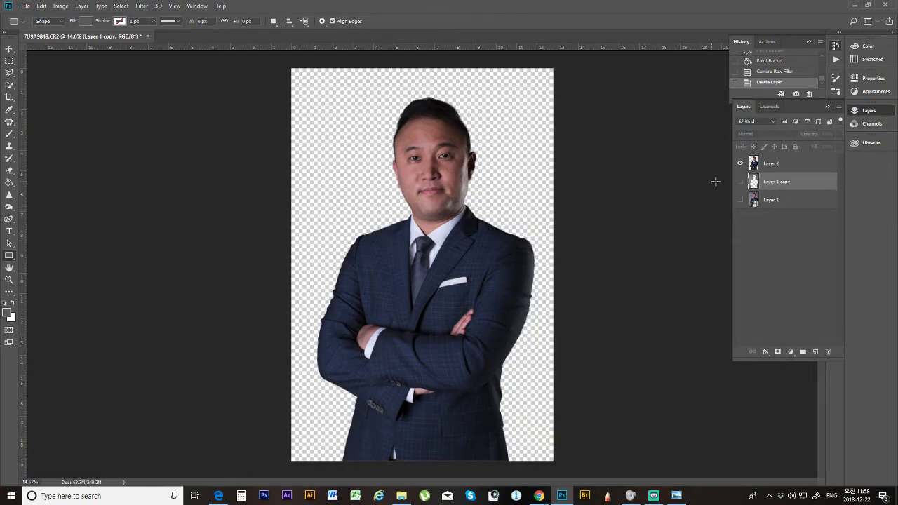
click(739, 182)
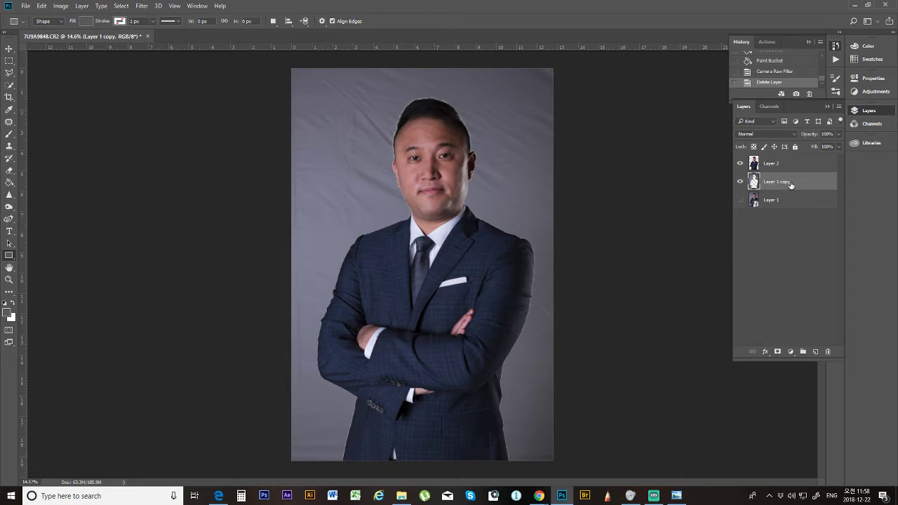
Step: Add a new layer above Layer 1 copy, sample the backdrop color, and fill the layer with the gray foreground color
click(814, 351)
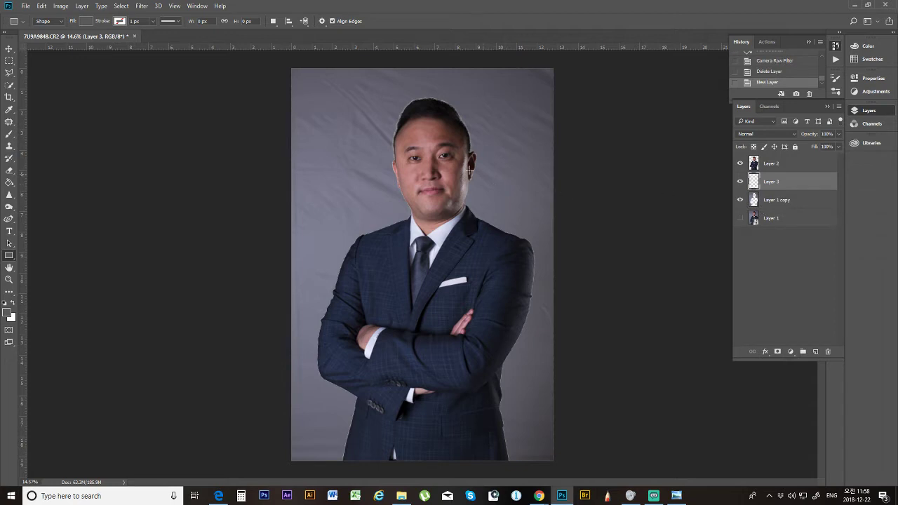
click(9, 110)
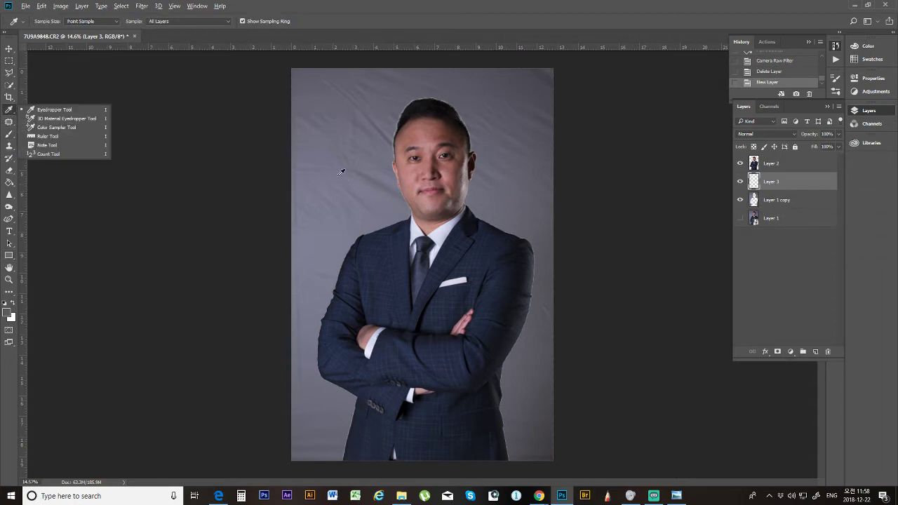
click(333, 153)
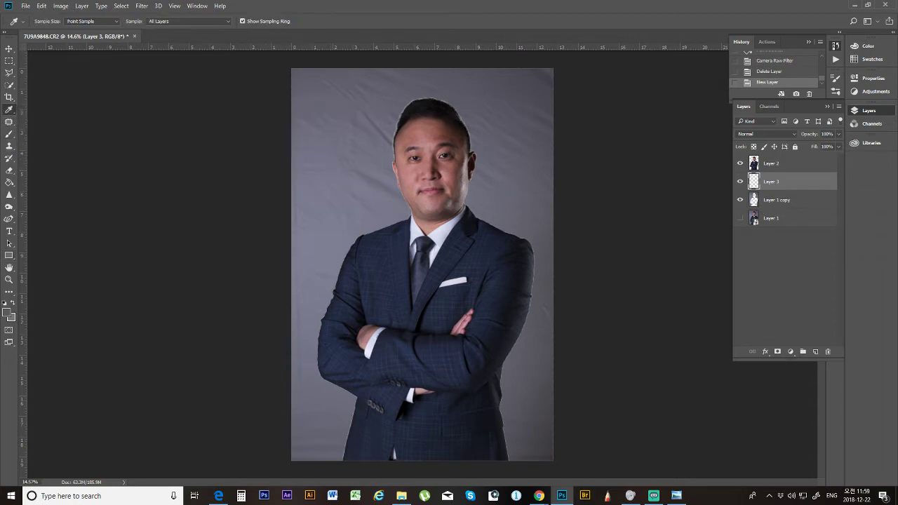
click(9, 182)
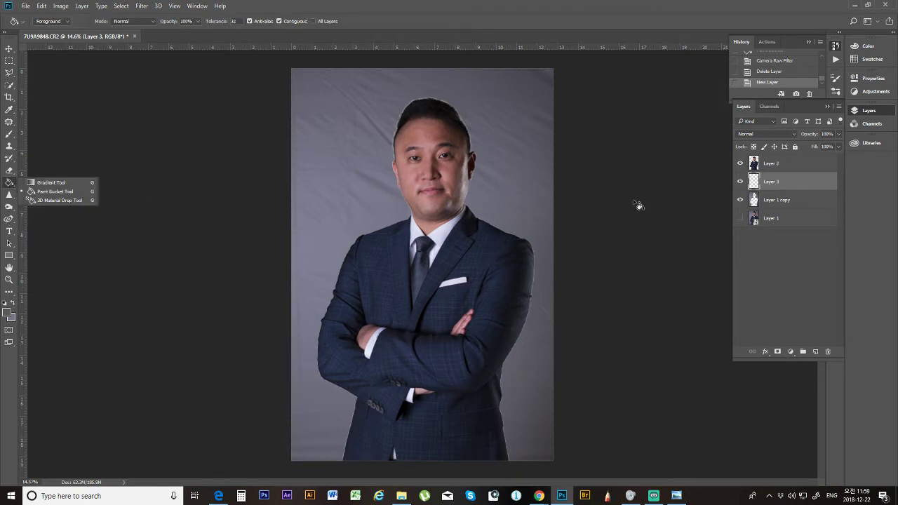
click(391, 209)
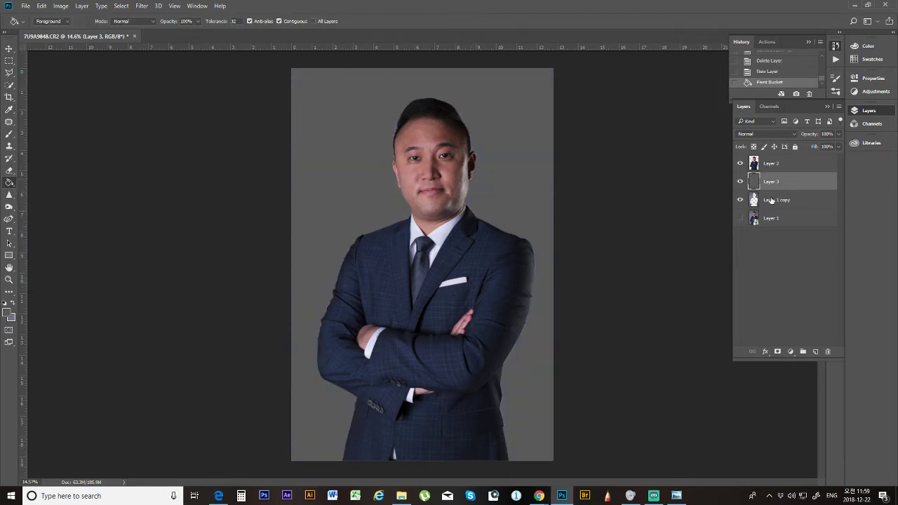
Step: Move Layer 1 copy above the gray fill layer and set its blend mode to Multiply
drag(771, 200, 769, 180)
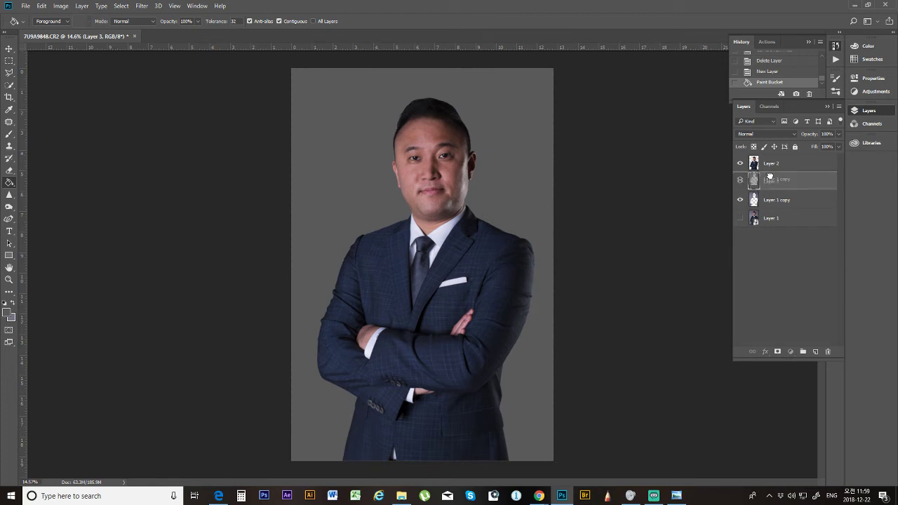
click(764, 134)
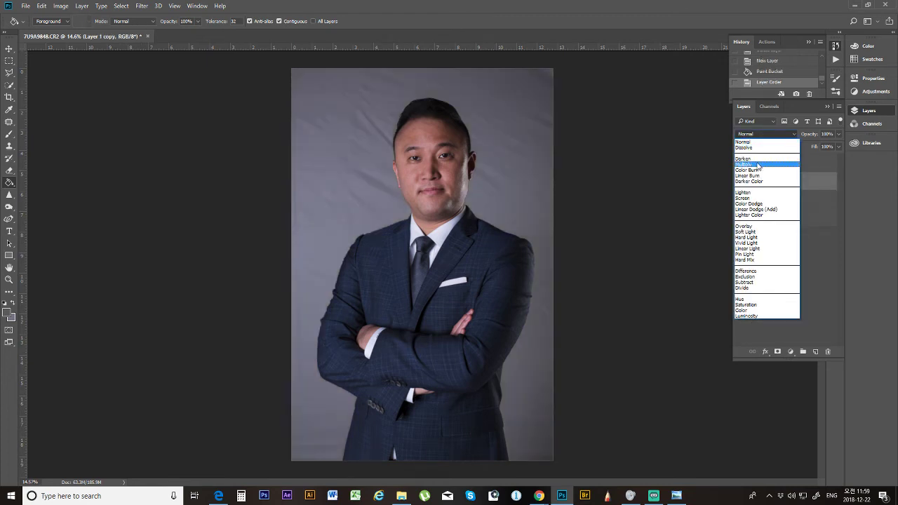
click(756, 164)
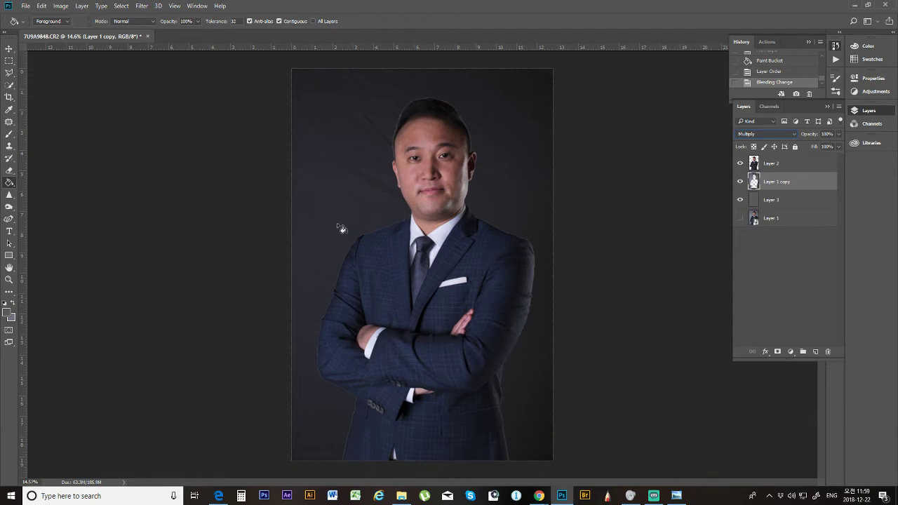
Step: Hide Layer 1 copy and add a new empty layer directly above the gray fill layer
click(740, 182)
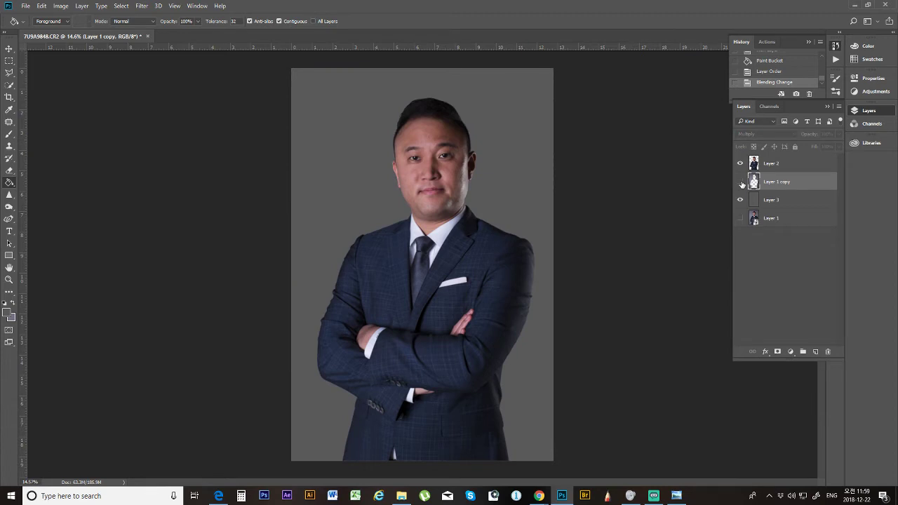
right_click(8, 256)
right_click(10, 183)
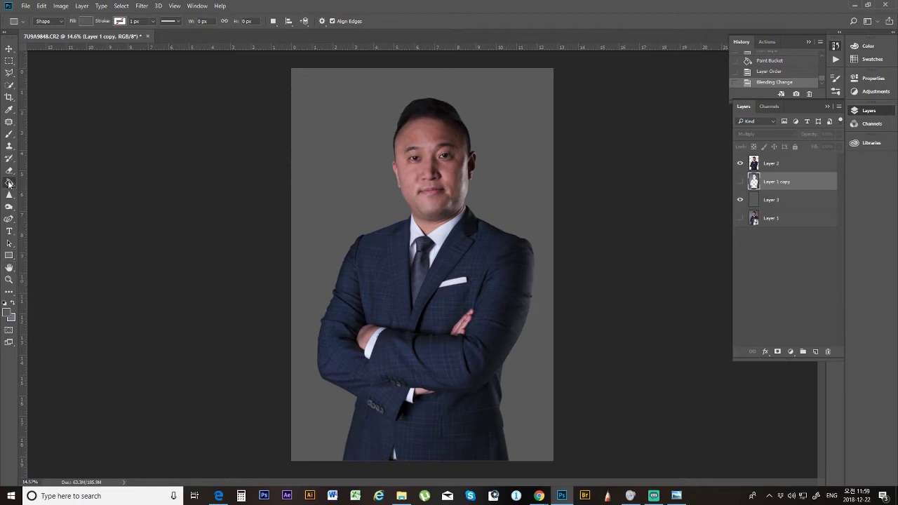
click(48, 183)
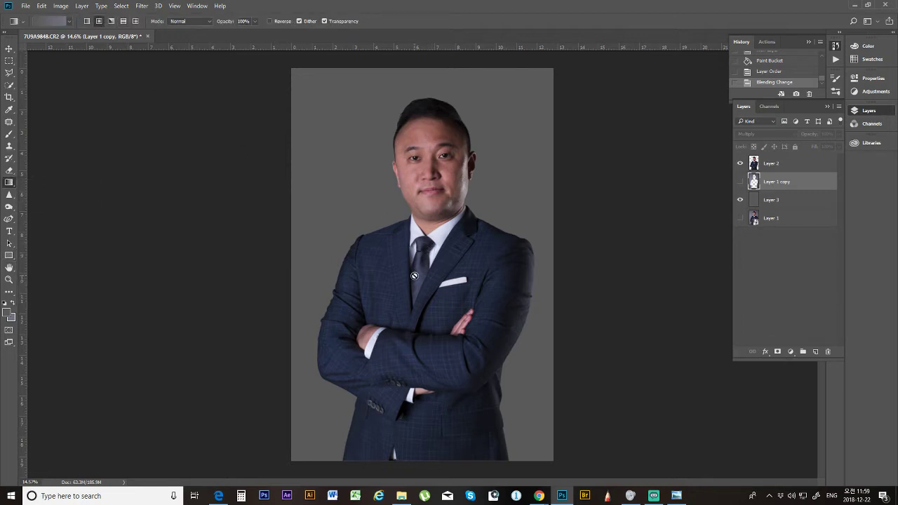
click(770, 205)
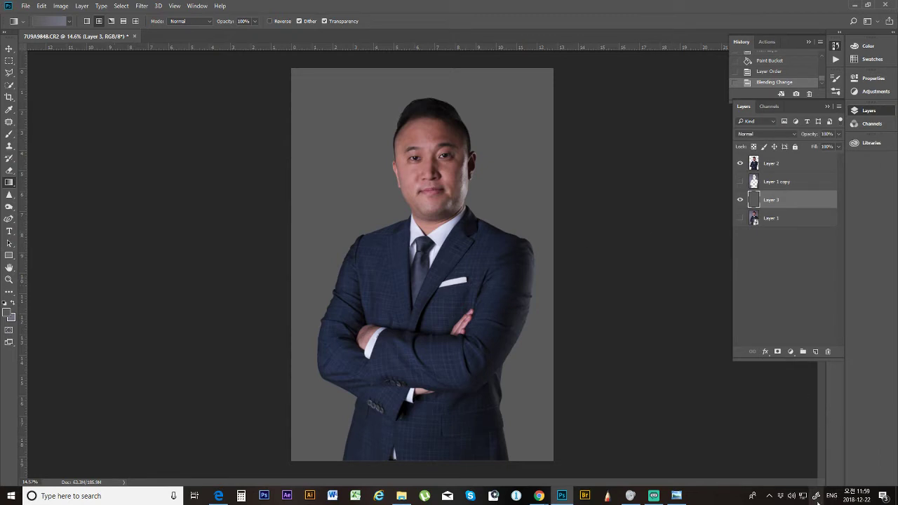
click(814, 352)
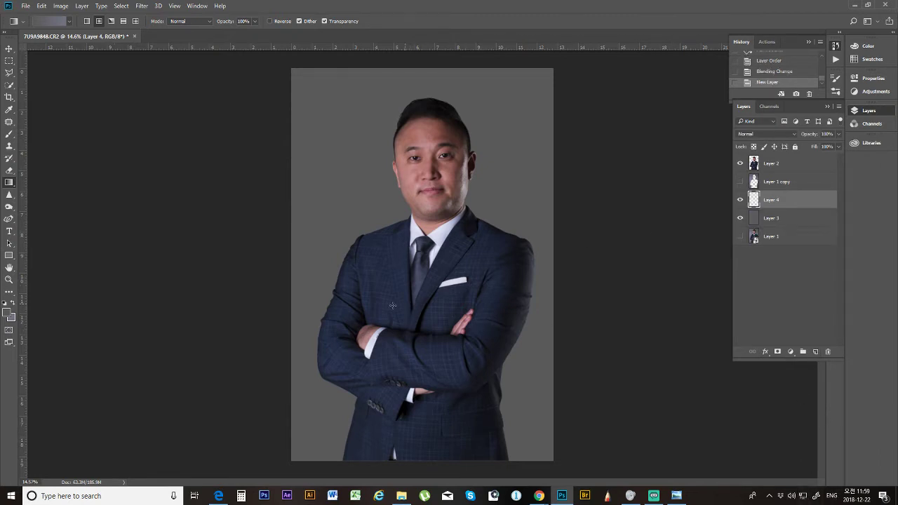
Step: Reset the colors to default, swap them so white is the foreground, and fill the new layer with white
click(5, 302)
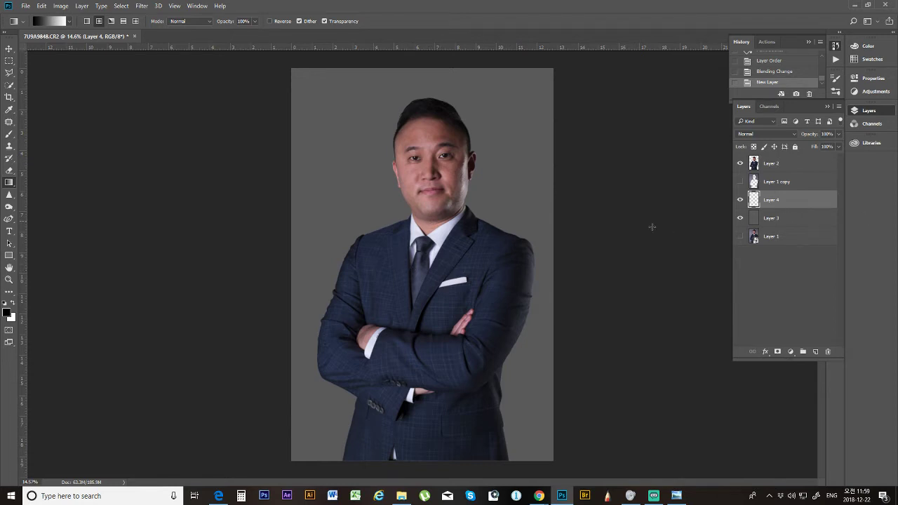
click(13, 302)
right_click(9, 184)
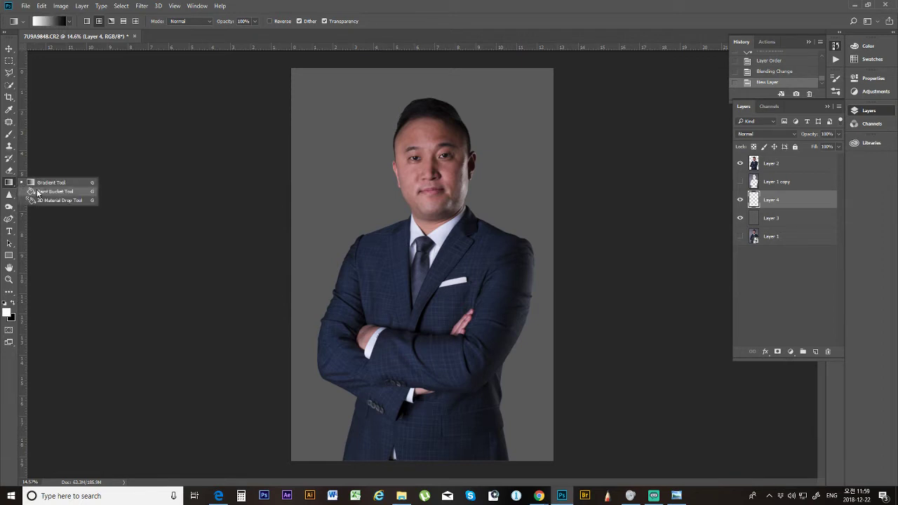
click(45, 190)
click(397, 230)
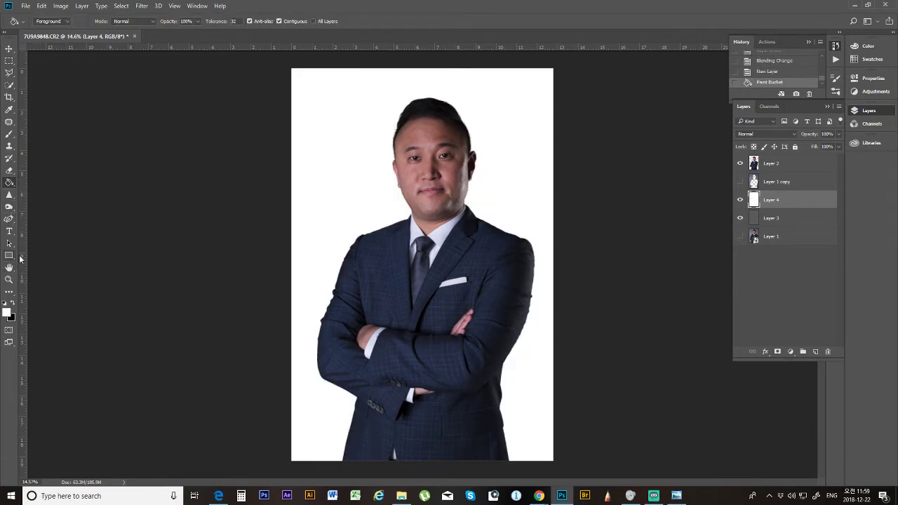
Step: Add a mask to the white layer and draw a white-to-black radial gradient on it outward from the man's chest
click(777, 351)
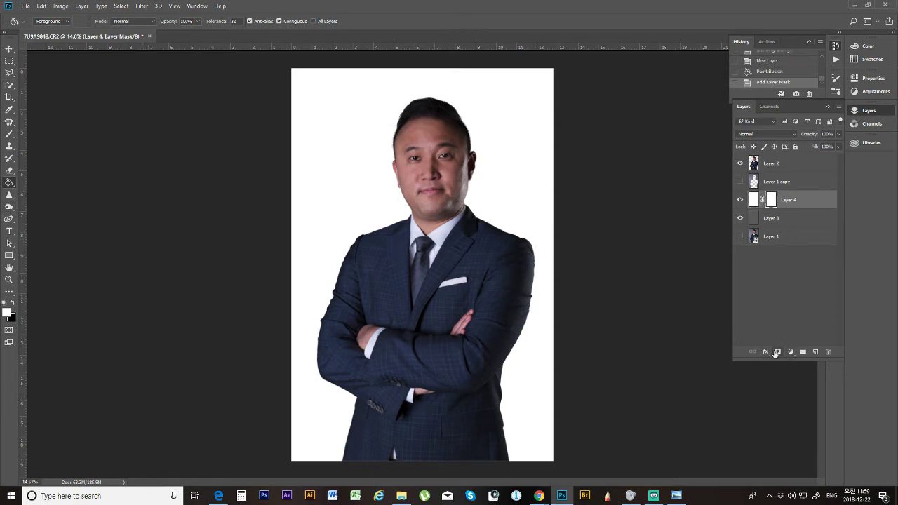
right_click(9, 182)
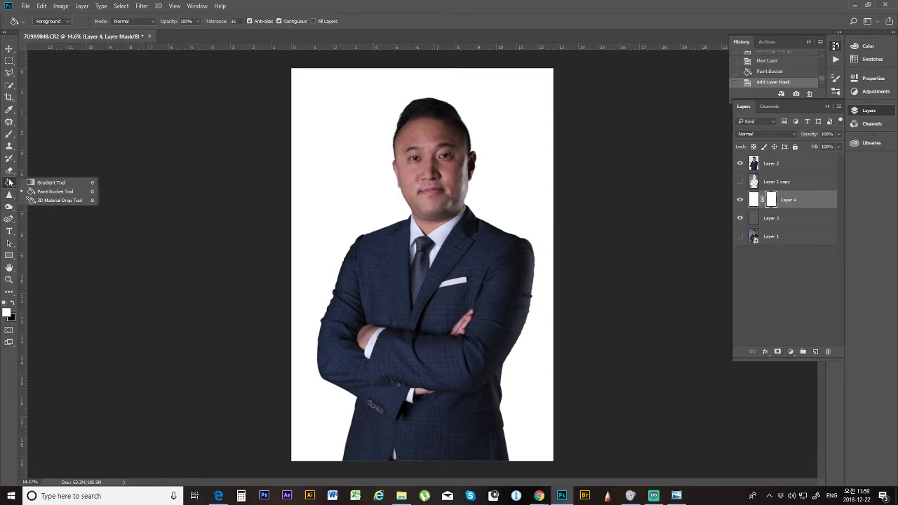
click(43, 182)
drag(419, 301, 559, 152)
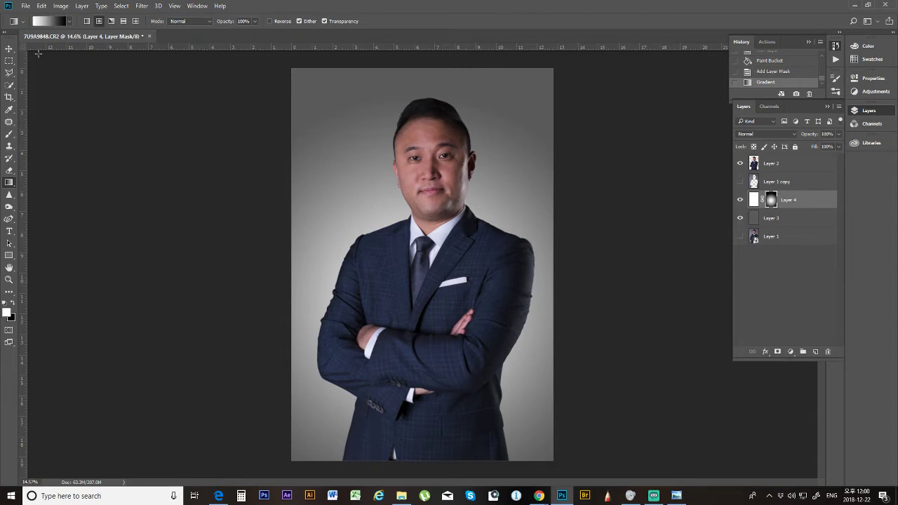
Step: Turn off Auto-Select for the Move tool and try to reposition the white glow layer behind the man
click(10, 49)
mouse_move(458, 259)
mouse_down()
mouse_move(487, 260)
mouse_move(459, 259)
mouse_up()
click(780, 183)
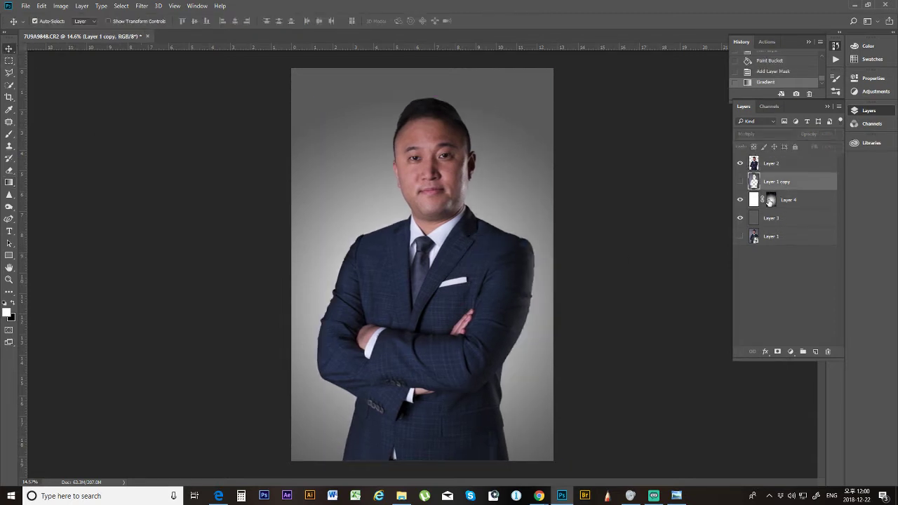
click(752, 202)
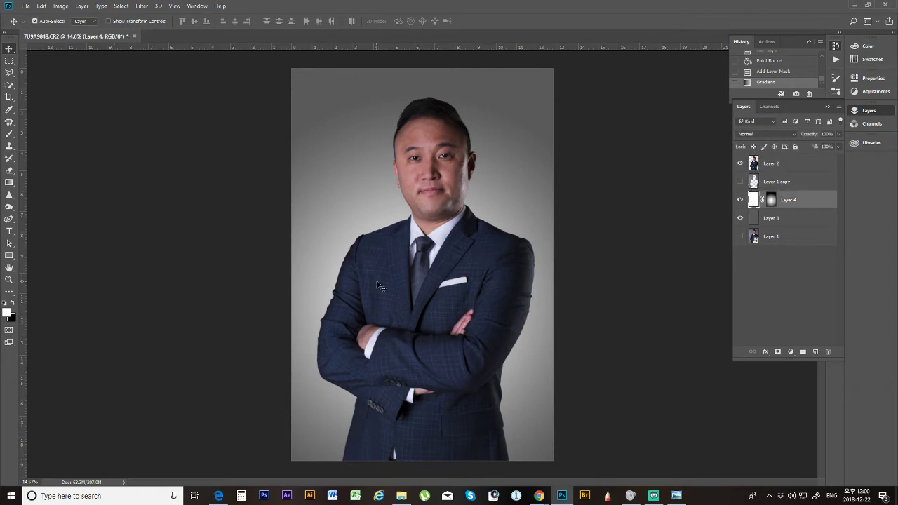
mouse_move(378, 285)
mouse_down()
mouse_move(395, 282)
mouse_move(377, 285)
mouse_up()
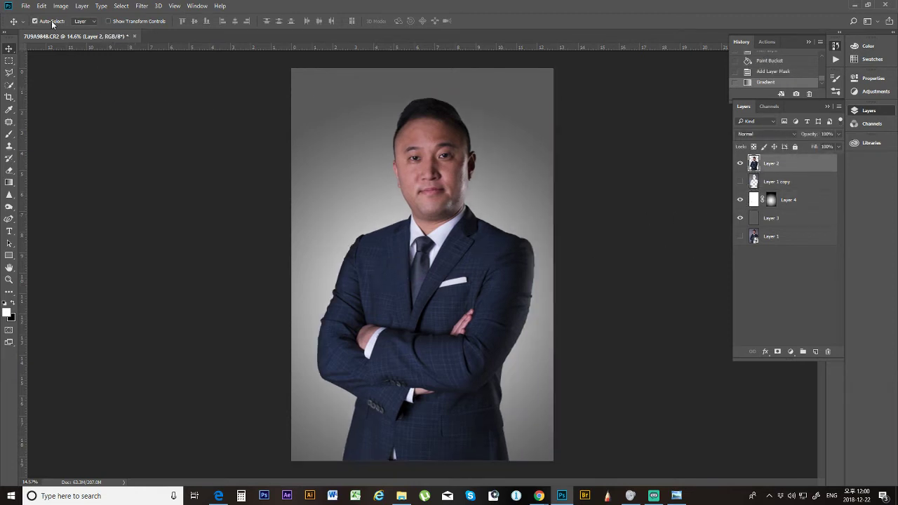
click(52, 23)
click(754, 203)
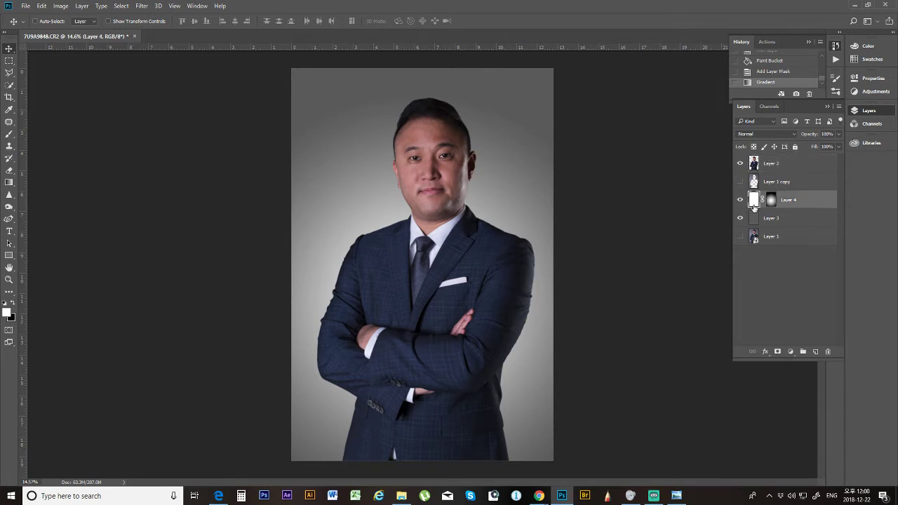
mouse_move(451, 265)
mouse_down()
mouse_move(466, 264)
mouse_move(451, 268)
mouse_up()
Step: Show Layer 1 copy and move it below the white glow layer
click(741, 183)
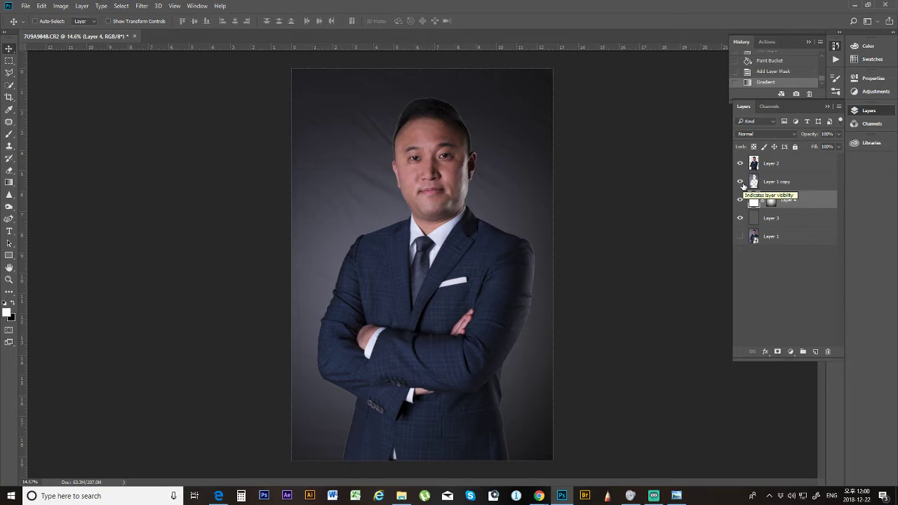
click(740, 182)
click(741, 182)
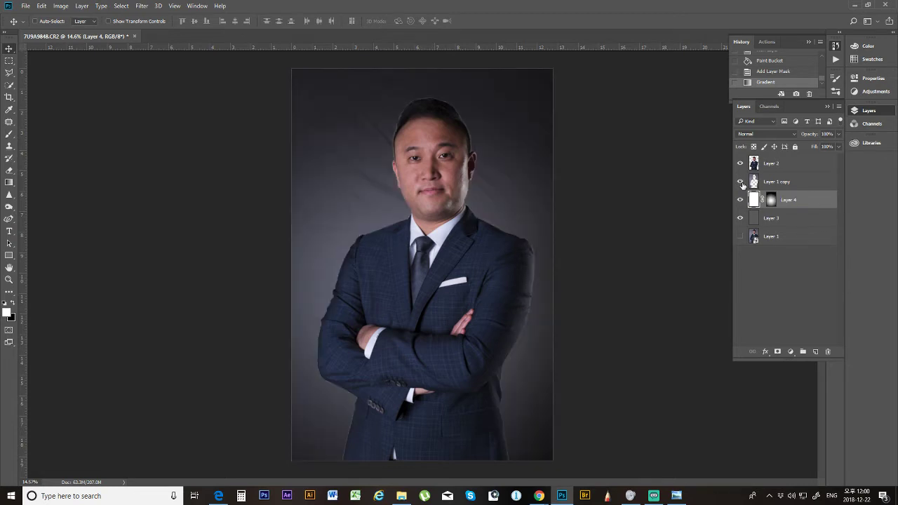
drag(772, 186, 775, 209)
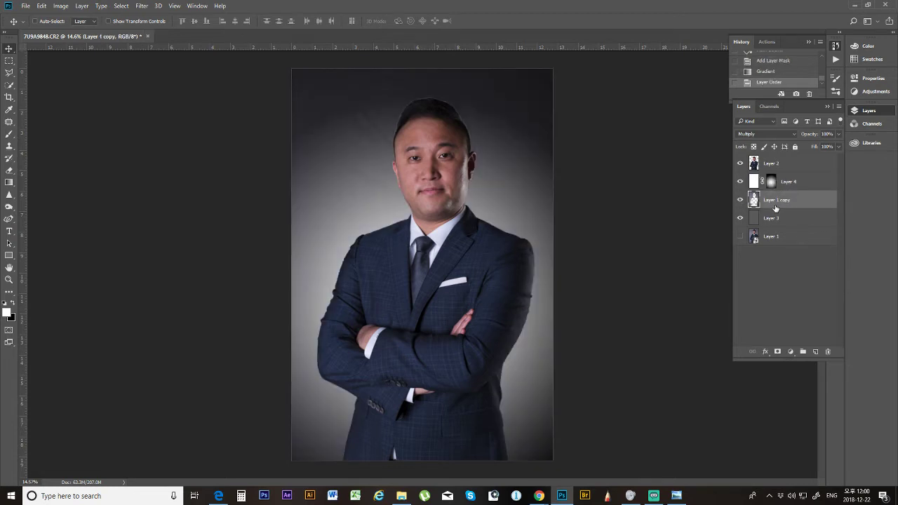
Step: Lower the white glow layer's opacity to 70%
click(739, 181)
click(815, 185)
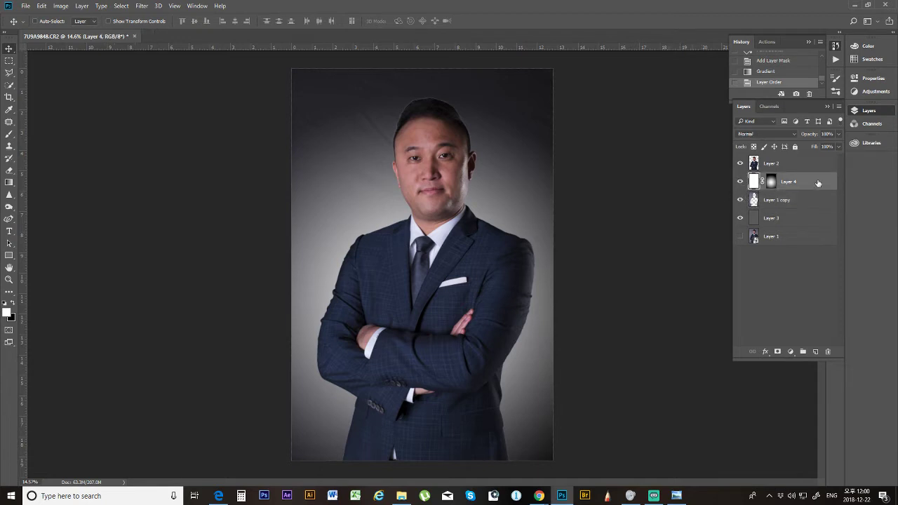
click(838, 134)
click(824, 146)
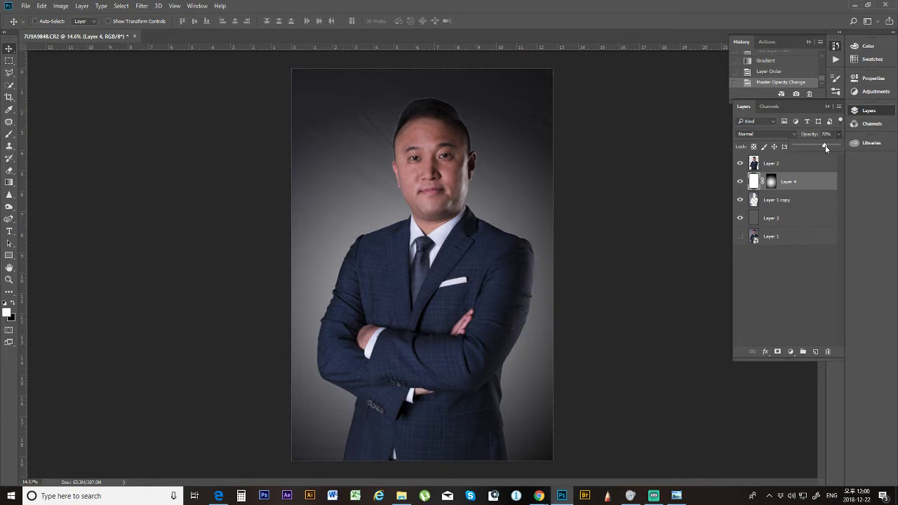
Step: Redraw the radial gradient on Layer 4's mask, from beside the man's elbow at the right edge toward the portrait's upper-left corner
click(770, 182)
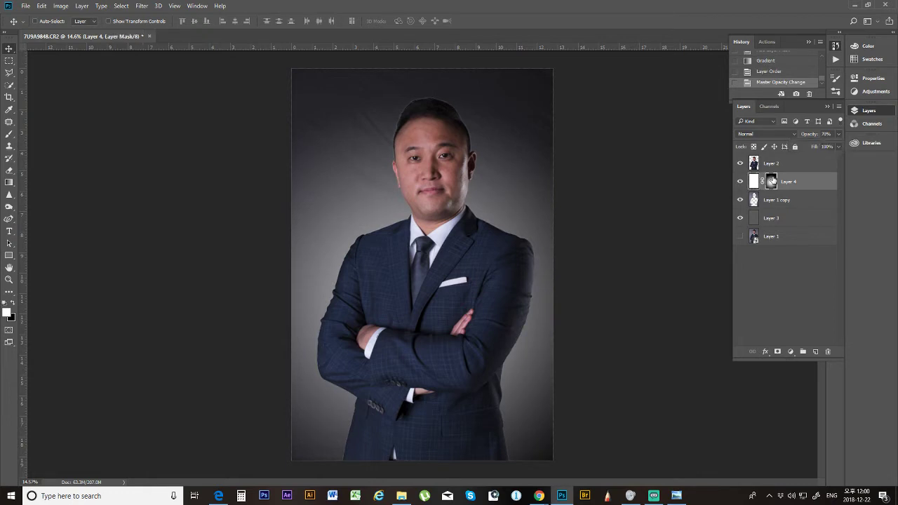
click(9, 182)
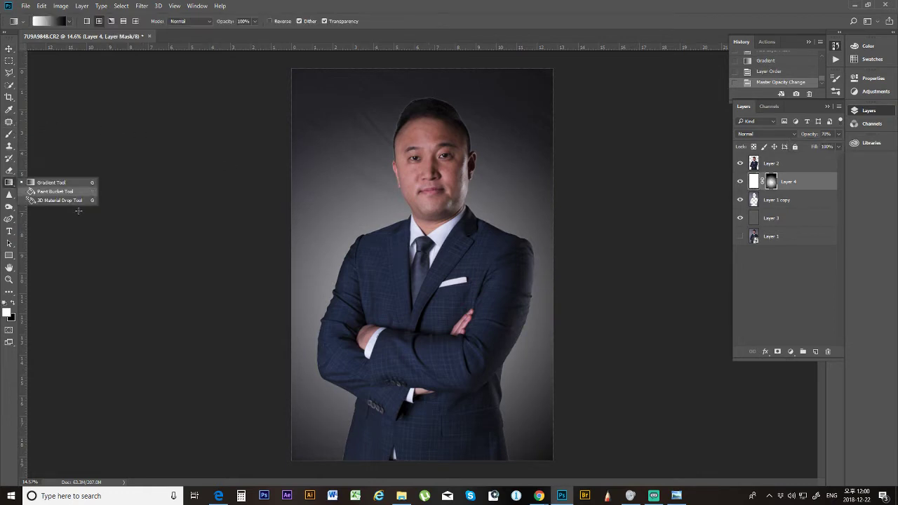
drag(485, 289, 693, 193)
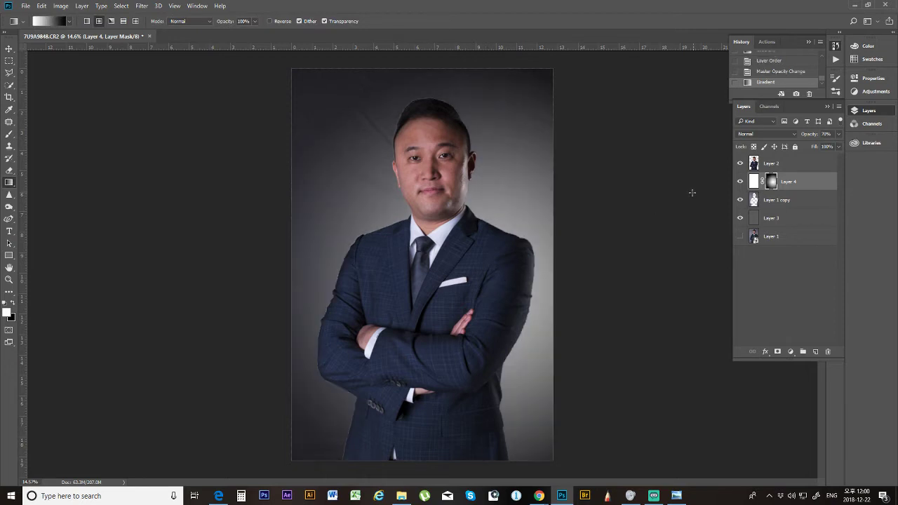
drag(676, 216, 716, 131)
key(ctrl+z)
drag(554, 324, 691, 141)
key(ctrl+z)
drag(549, 345, 339, 102)
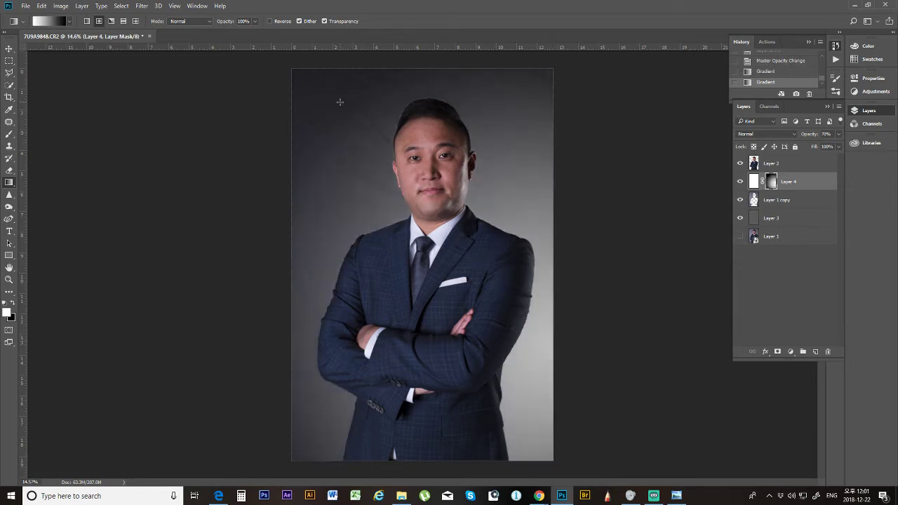
Step: Hide Layer 1 copy and set Layer 4's opacity to 64%
click(740, 201)
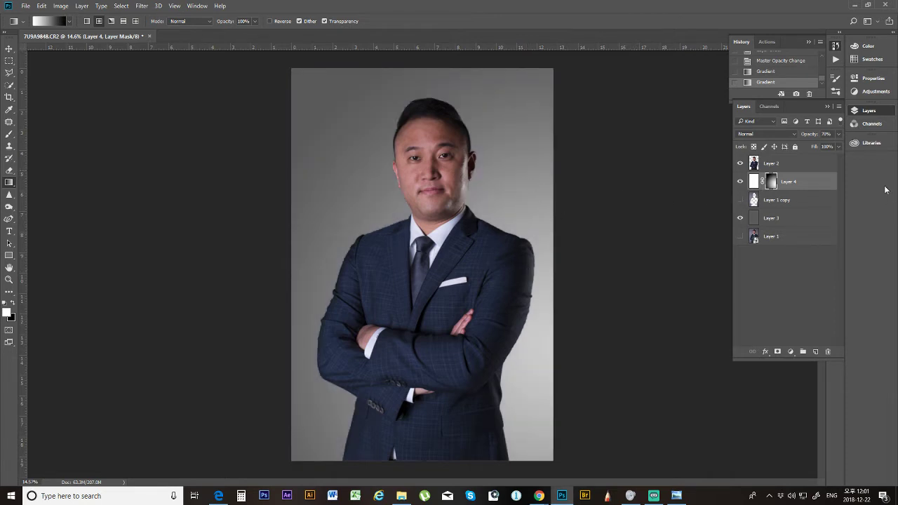
click(839, 135)
drag(806, 146, 853, 145)
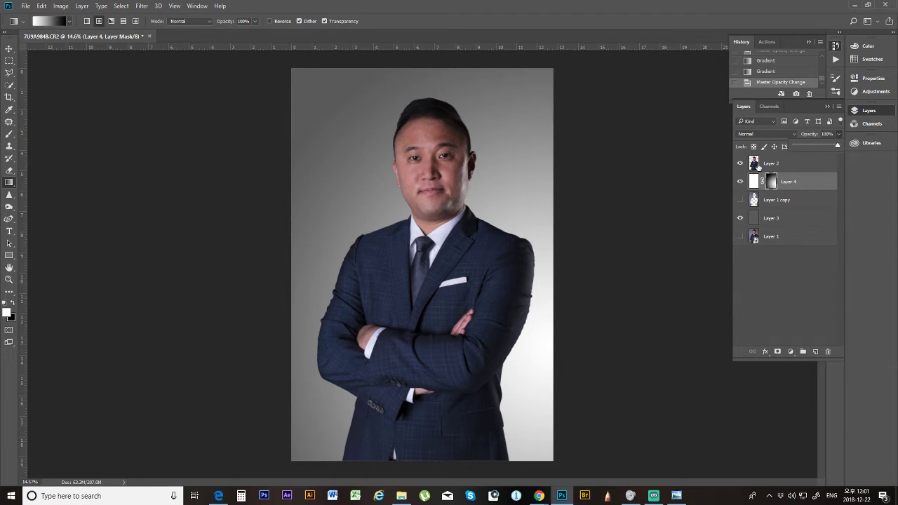
click(757, 181)
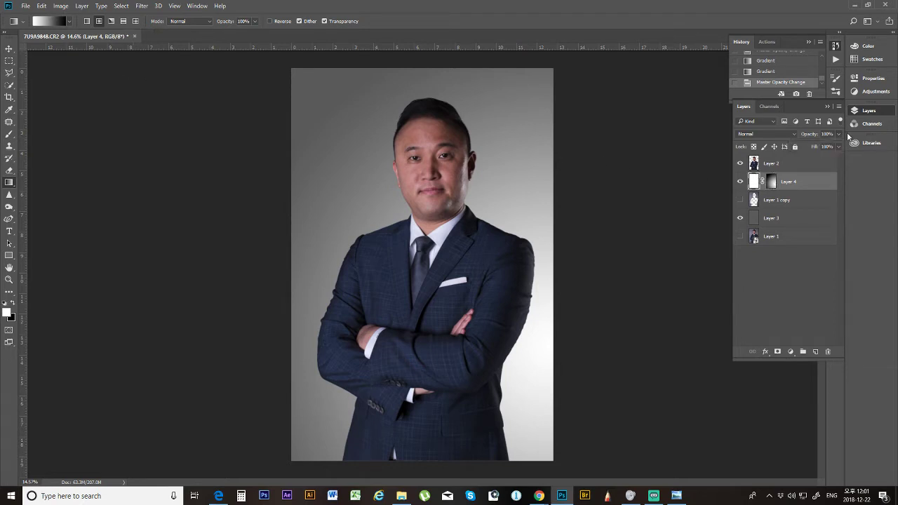
click(838, 134)
drag(835, 146, 834, 149)
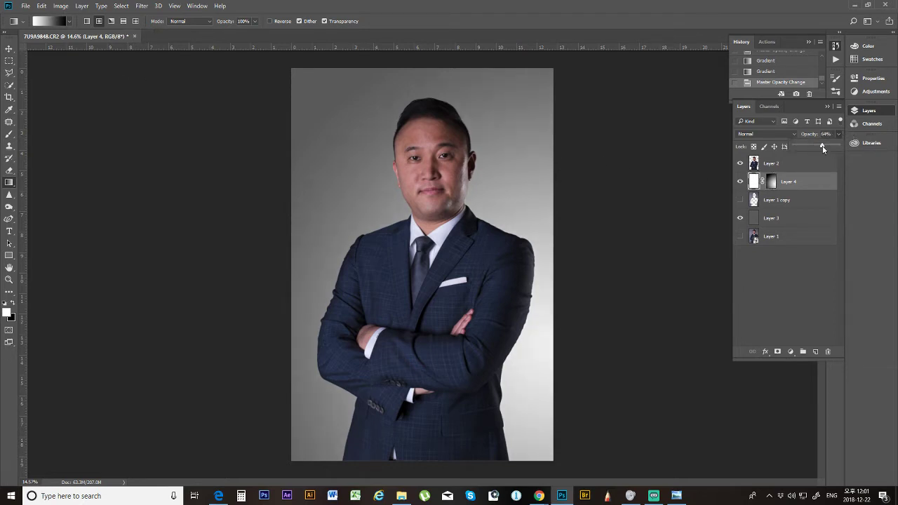
scroll(597, 210, down, 2)
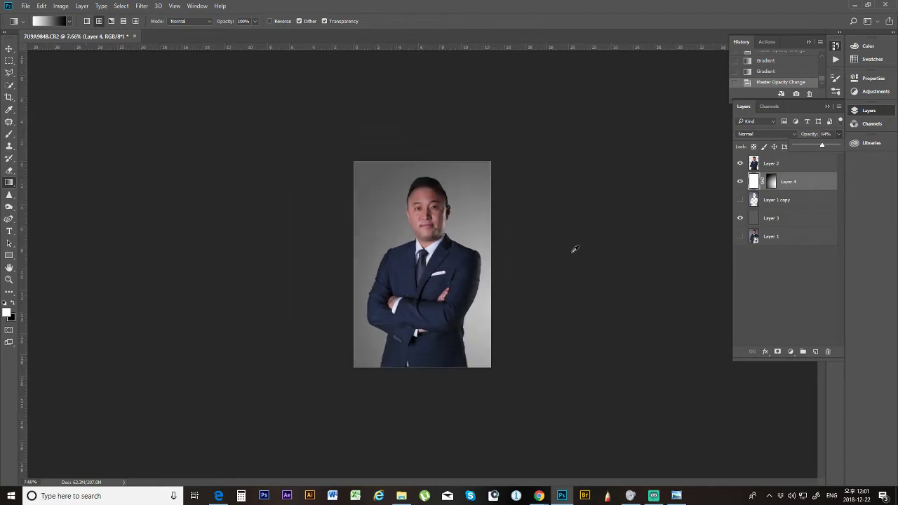
scroll(582, 234, up, 5)
scroll(581, 223, down, 3)
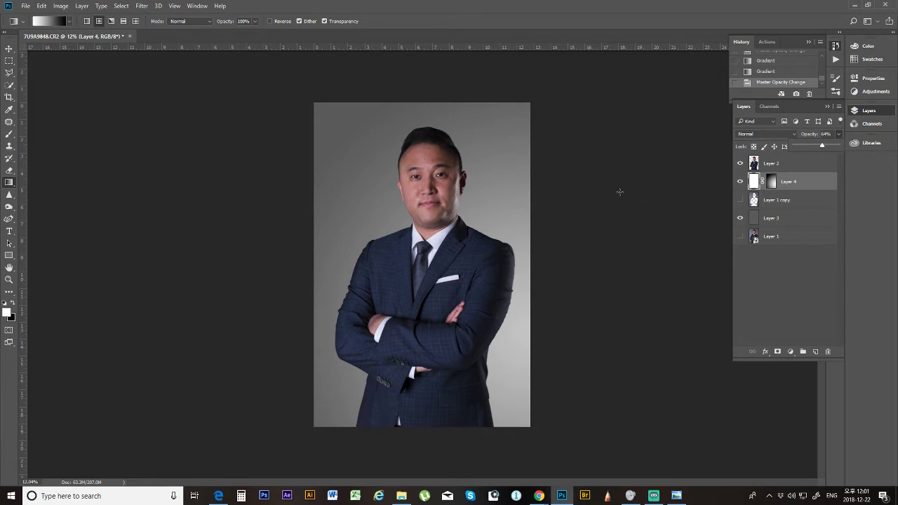
Step: Try to shift Layer 4's glow behind the man with the Move tool, unlinking and relinking its mask
click(9, 48)
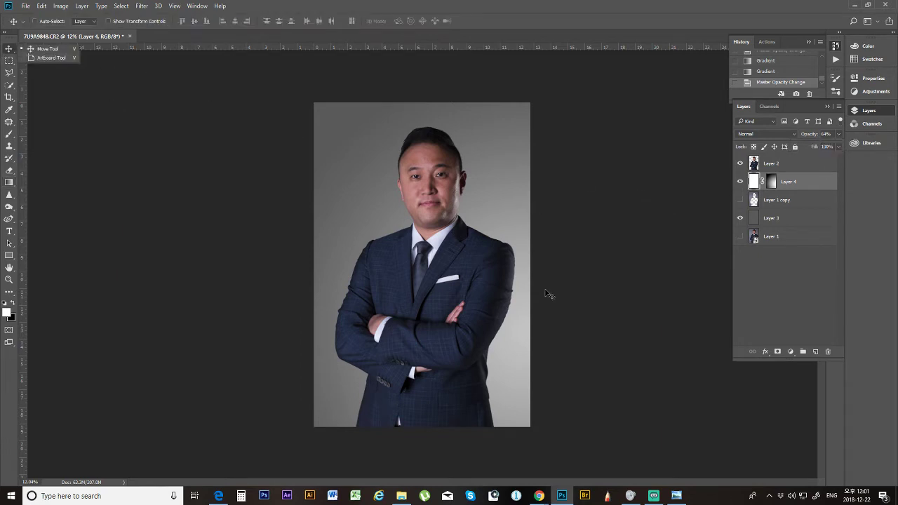
drag(537, 295, 669, 269)
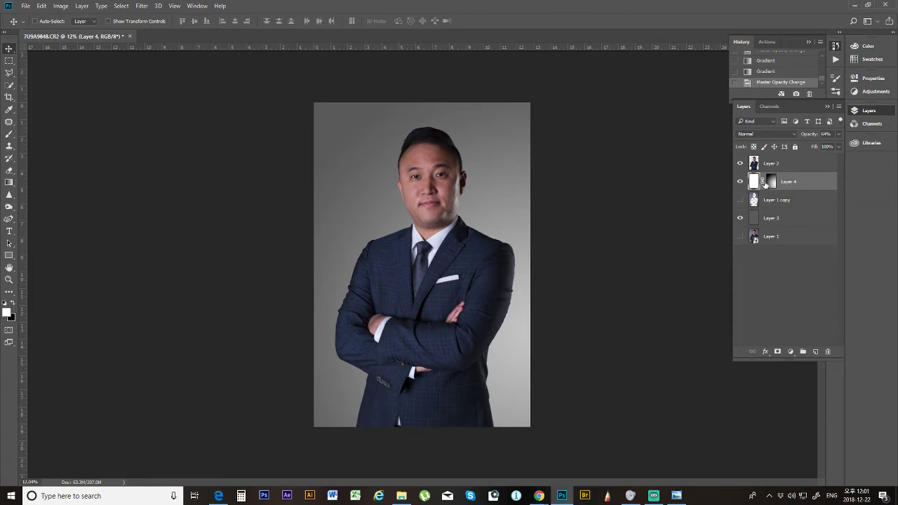
click(763, 182)
click(762, 182)
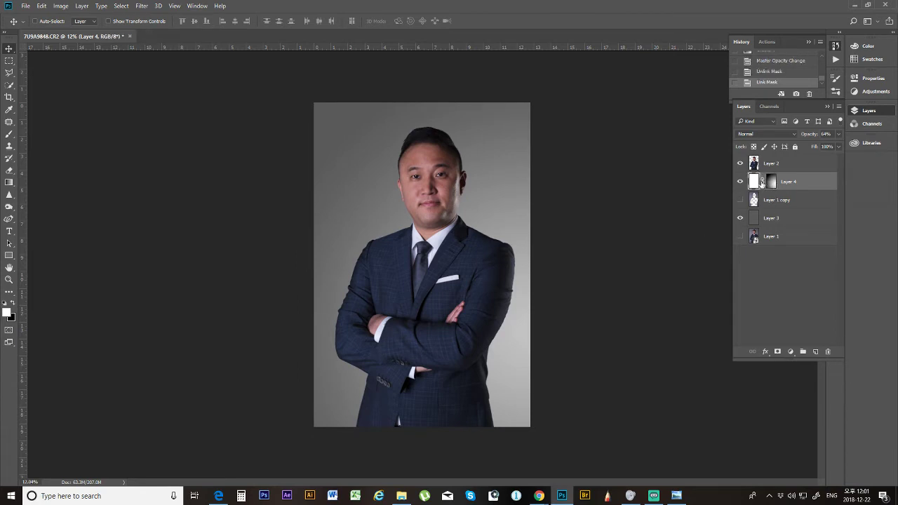
drag(412, 270, 429, 254)
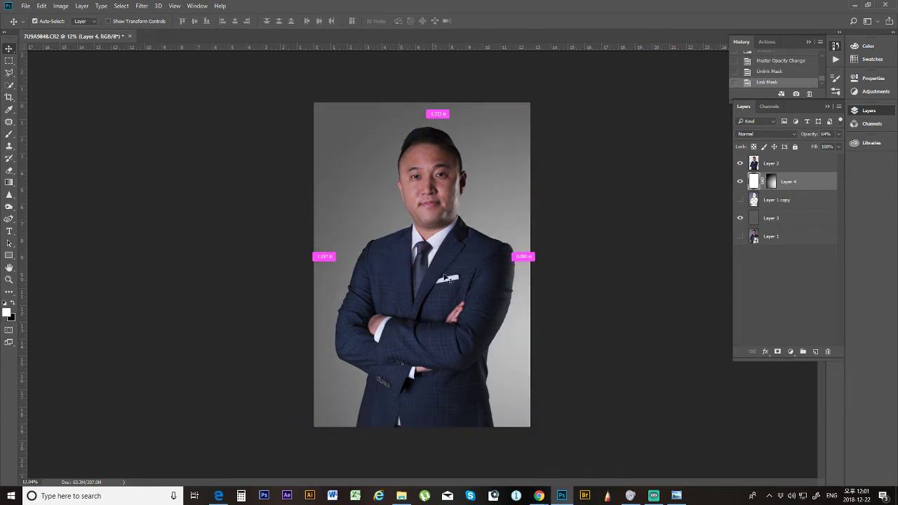
Step: Draw a wide white-to-black radial gradient on Layer 4's image content, centred behind the man's arm on the right side of the portrait
click(10, 182)
click(49, 182)
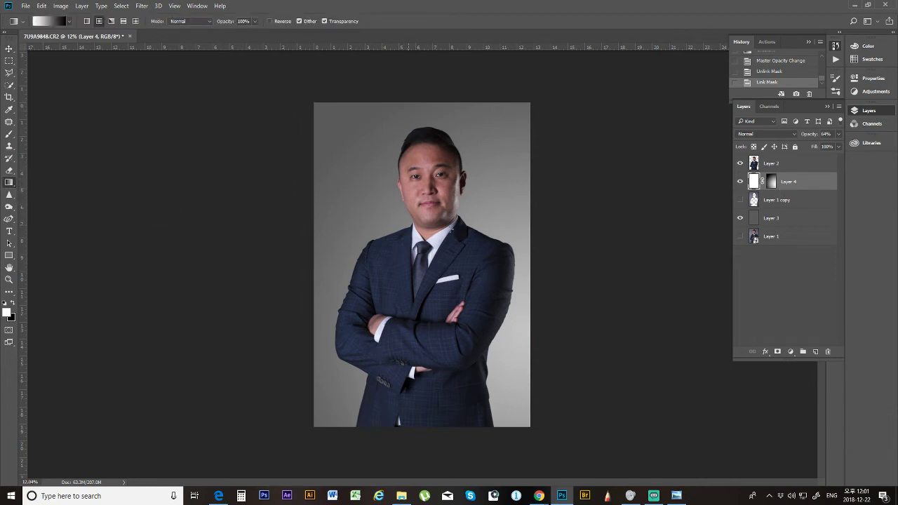
drag(459, 283, 531, 224)
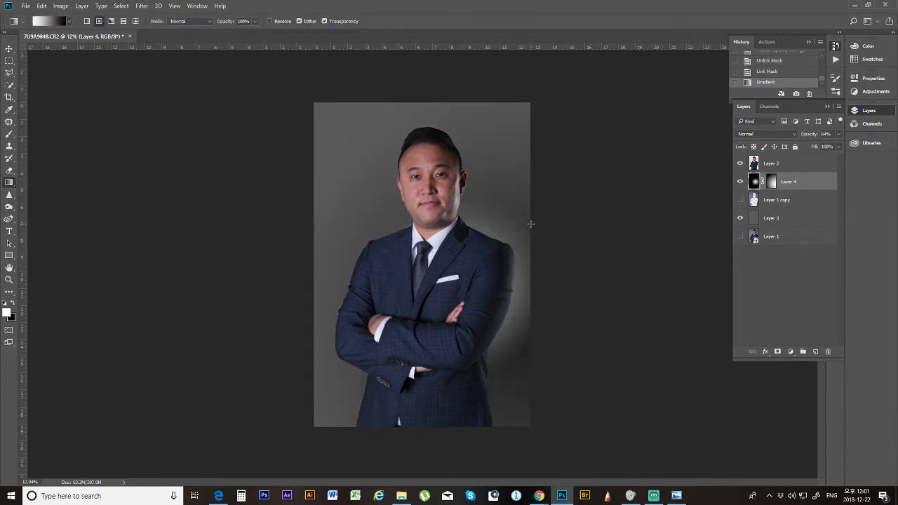
drag(615, 251, 697, 202)
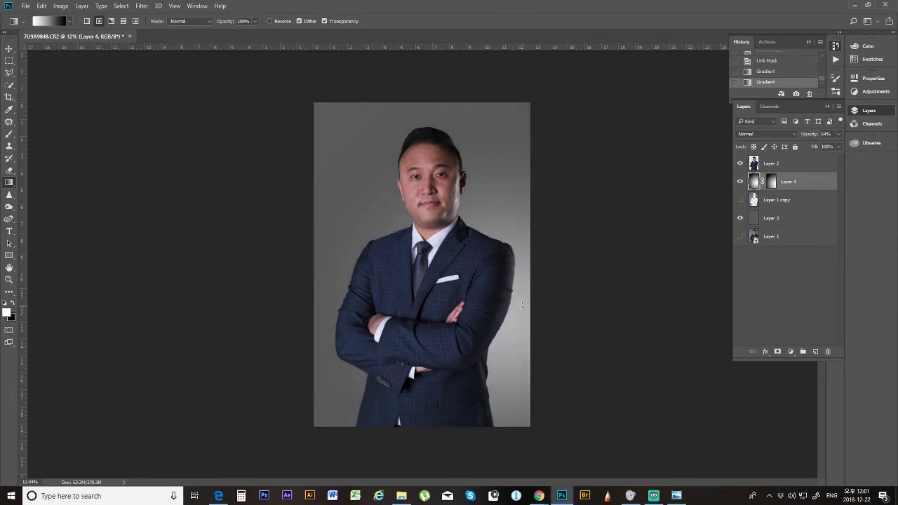
Step: Show Layer 1 copy, hide Layer 2 and Layer 3, and add an empty layer directly above Layer 1 copy
click(798, 217)
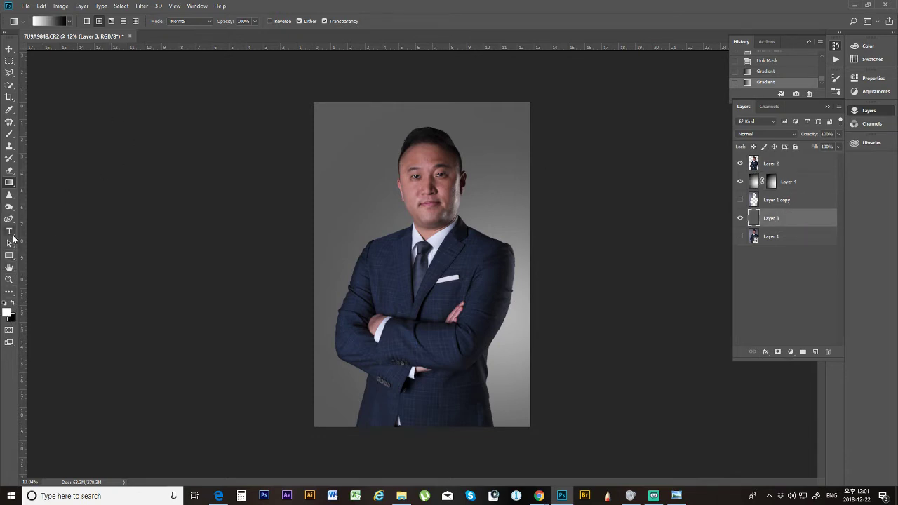
click(740, 200)
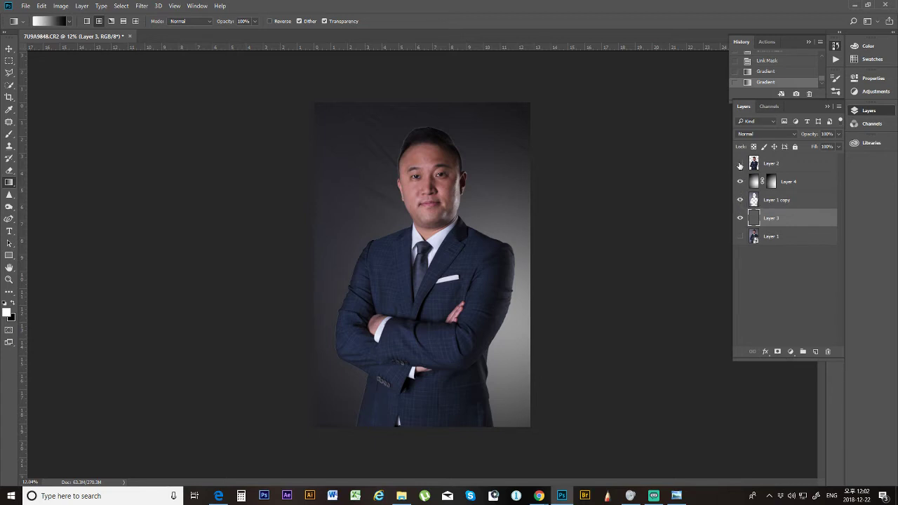
click(739, 164)
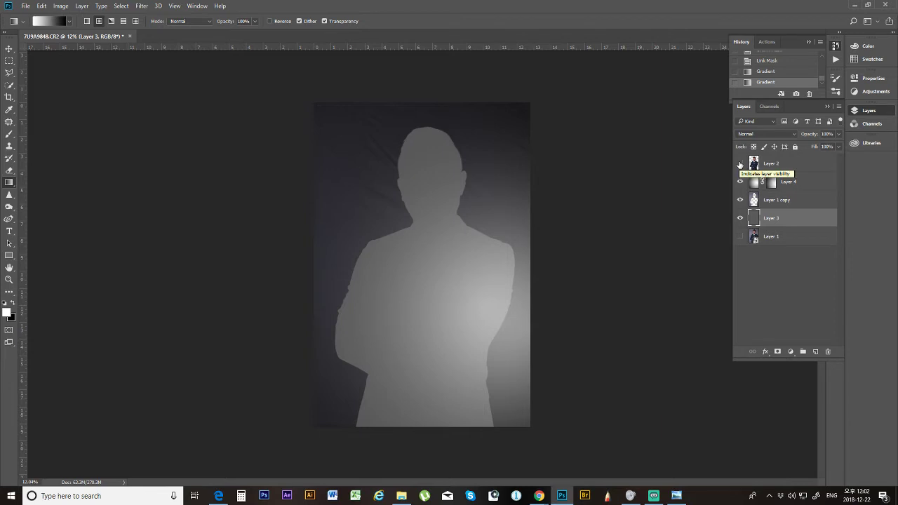
click(760, 205)
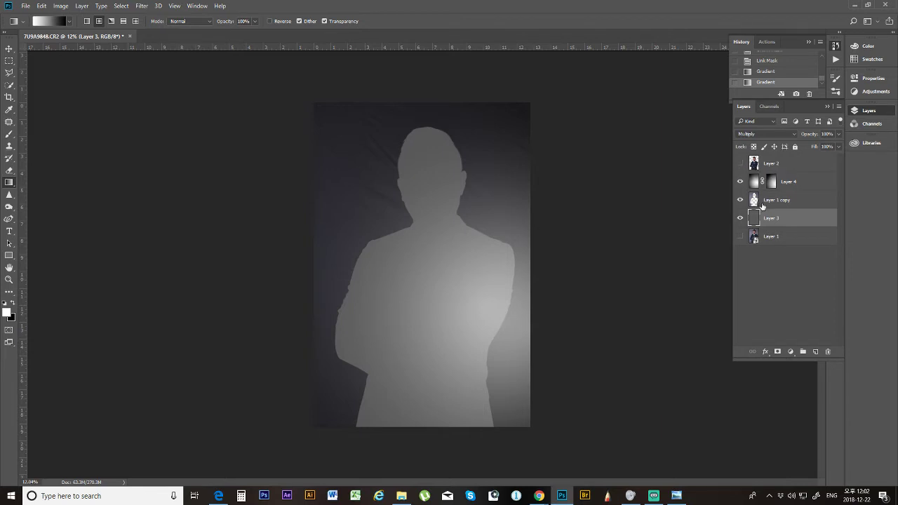
click(814, 352)
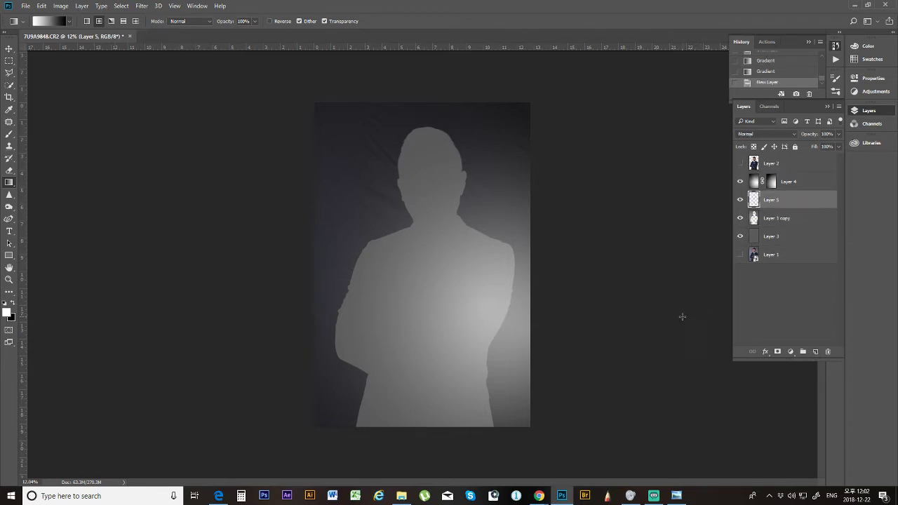
click(739, 236)
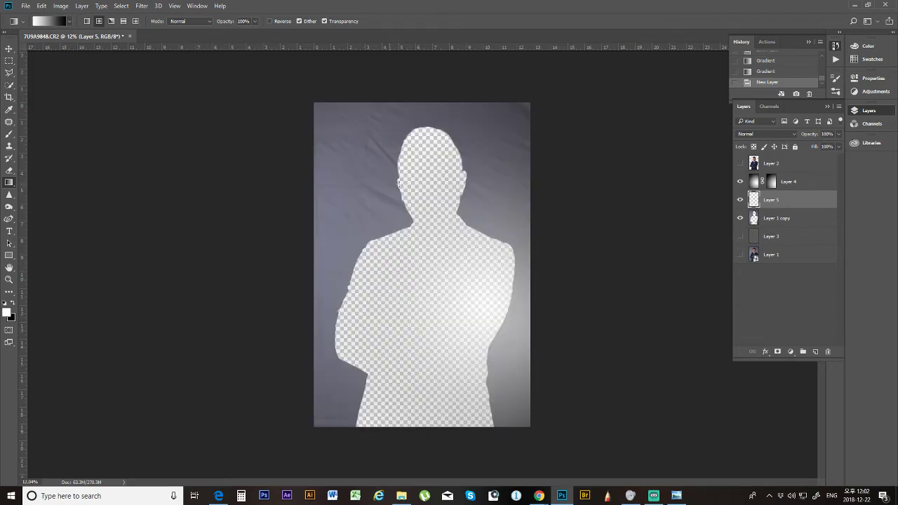
Step: Set the Clone Stamp tool to Lighten mode for retouching the backdrop
click(12, 123)
click(9, 146)
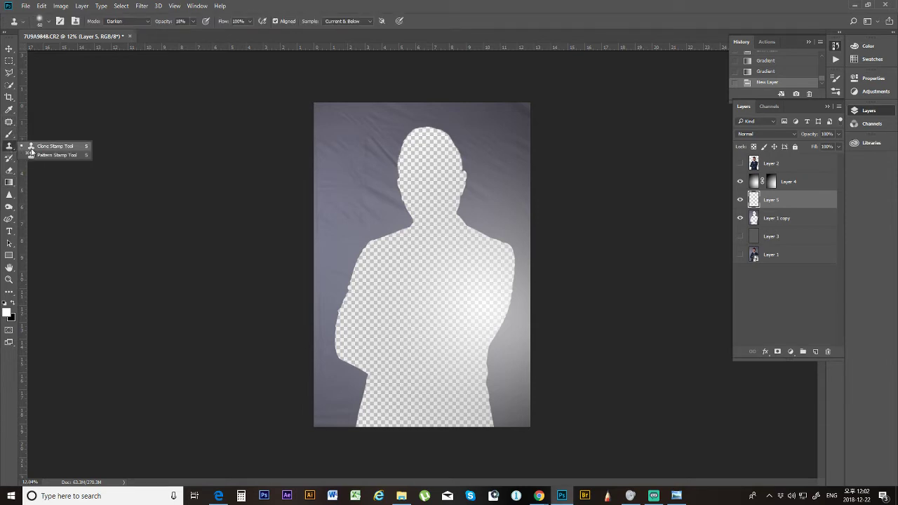
click(53, 148)
click(128, 21)
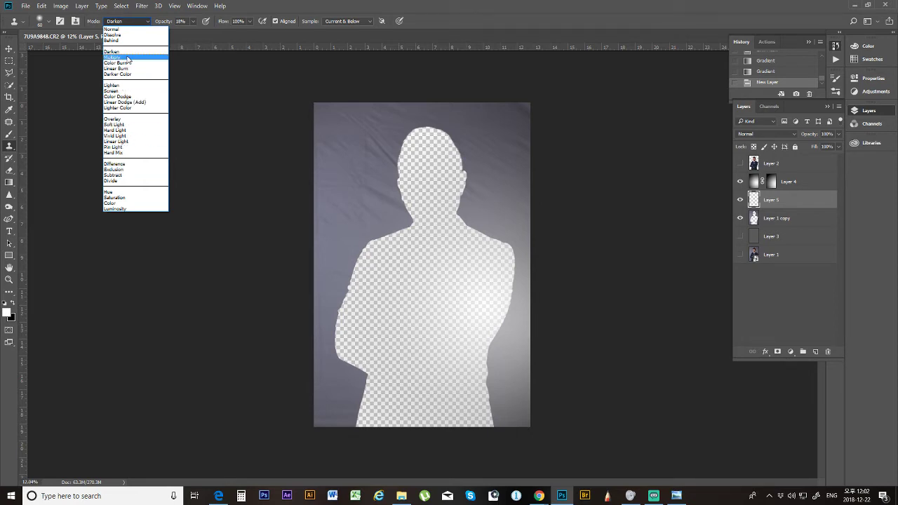
click(121, 85)
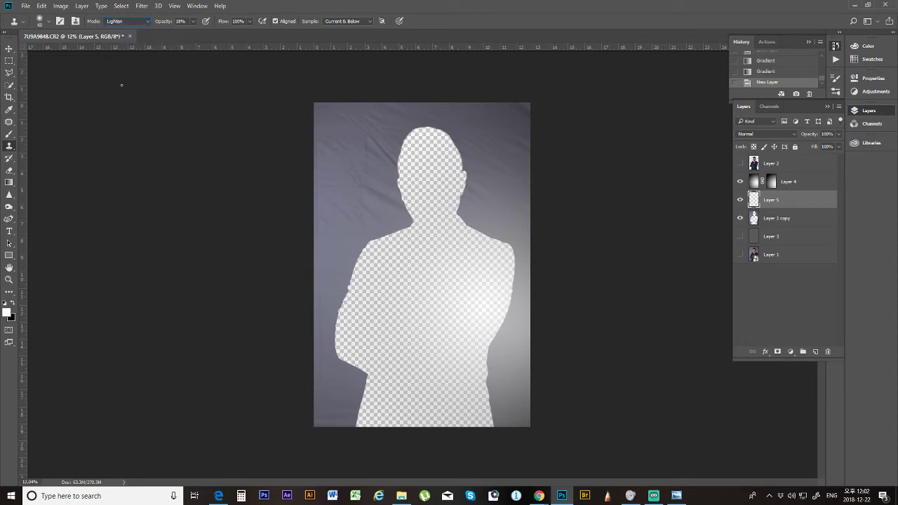
Step: Enlarge the Clone Stamp brush to 600 and clone smooth backdrop over the wrinkles in the portrait's upper-left area
click(320, 182)
key(Return)
alt+click(385, 185)
key(bracketright)
mouse_move(382, 182)
mouse_down()
mouse_move(380, 202)
mouse_move(388, 170)
mouse_move(367, 134)
mouse_up()
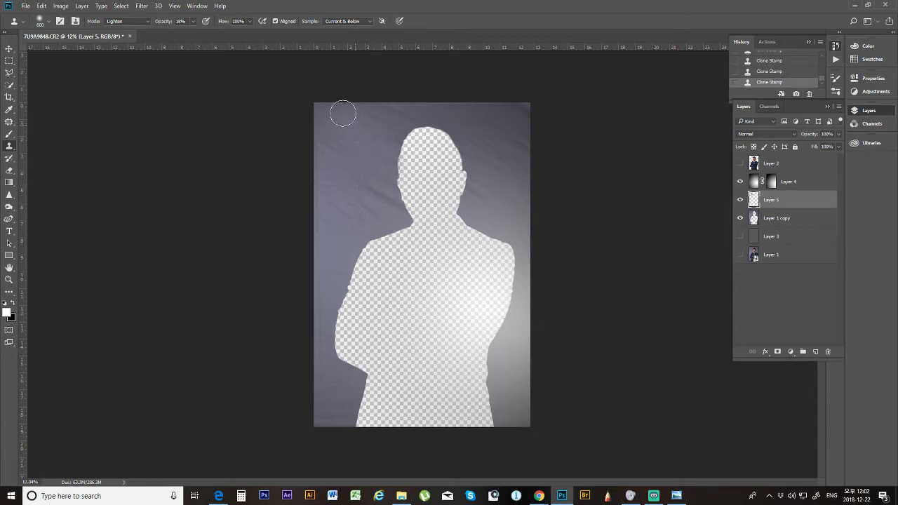
mouse_move(363, 120)
mouse_down()
mouse_move(360, 133)
mouse_move(376, 132)
mouse_move(377, 163)
mouse_up()
Step: Raise the Clone Stamp opacity to 34% and clone backdrop over the creases along the left side of the head cutout
drag(199, 32, 200, 33)
click(346, 141)
alt+click(351, 134)
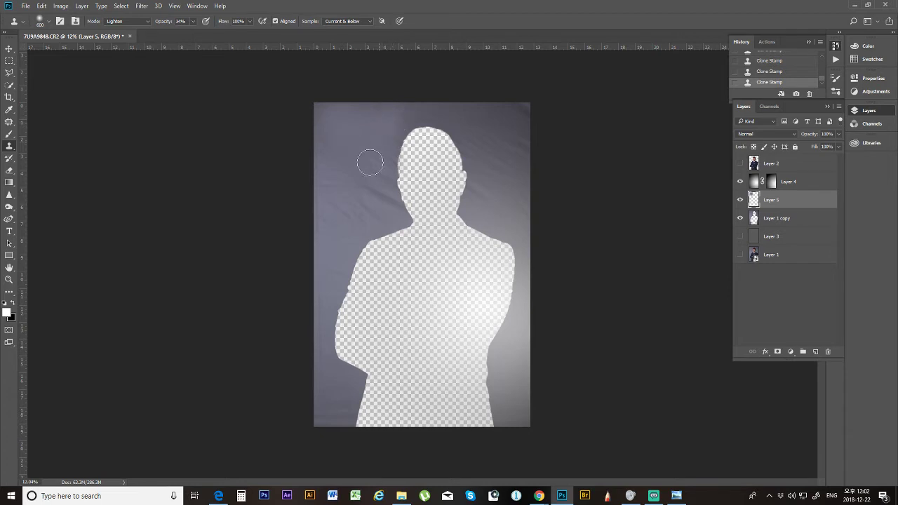
mouse_move(386, 142)
mouse_down()
mouse_move(389, 189)
mouse_move(390, 172)
mouse_move(398, 200)
mouse_move(389, 164)
mouse_move(409, 124)
mouse_up()
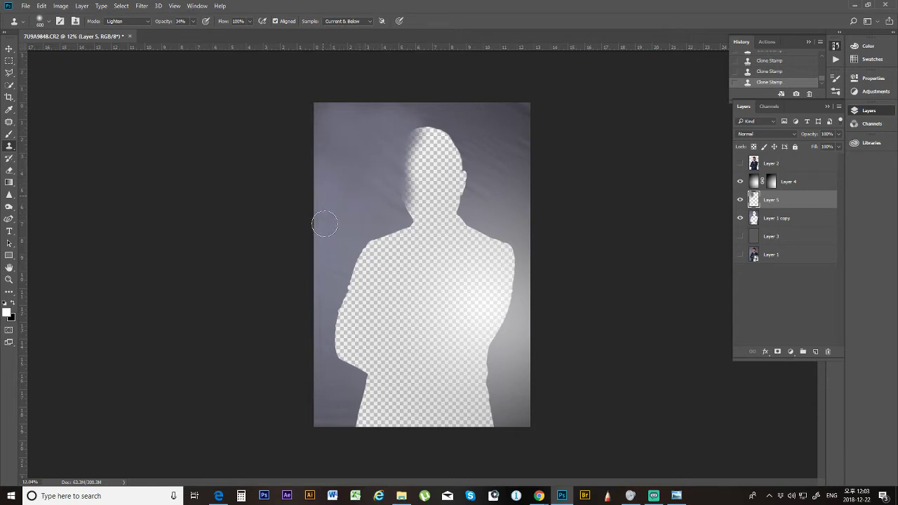
Step: Clone smooth backdrop over the remaining wrinkles beside the neck and above the left shoulder of the cutout
key(alt)
alt+click(357, 154)
key(alt)
mouse_move(343, 198)
mouse_down()
mouse_move(351, 184)
mouse_move(350, 213)
mouse_move(356, 181)
mouse_move(359, 218)
mouse_move(378, 206)
mouse_move(357, 203)
mouse_move(412, 214)
mouse_move(400, 210)
mouse_move(391, 233)
mouse_up()
alt+click(383, 154)
mouse_move(377, 148)
mouse_down()
mouse_move(377, 206)
mouse_move(385, 179)
mouse_up()
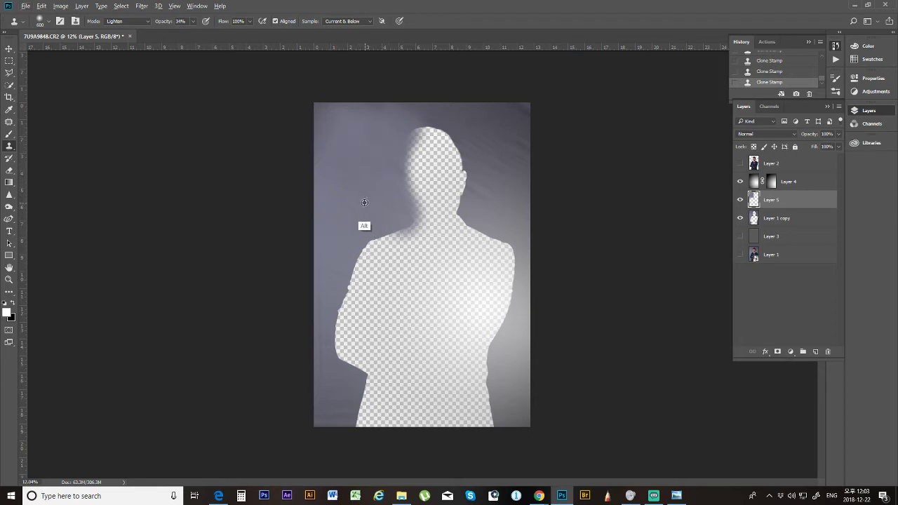
Step: Clone backdrop along the cutout's left shoulder and upper arm, undoing the stray dab inside the elbow
mouse_move(382, 229)
mouse_down()
mouse_move(369, 245)
mouse_move(392, 227)
mouse_move(351, 268)
mouse_move(351, 249)
mouse_move(328, 340)
mouse_up()
drag(381, 234, 392, 222)
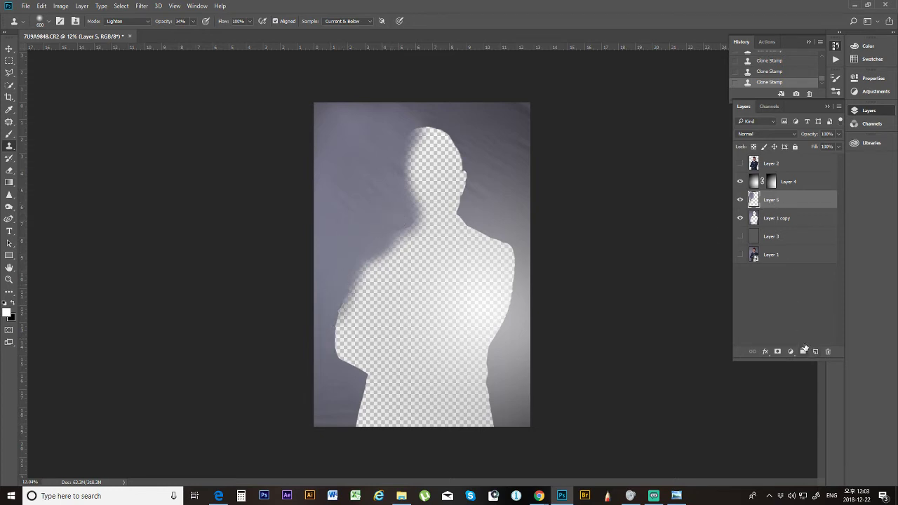
click(363, 329)
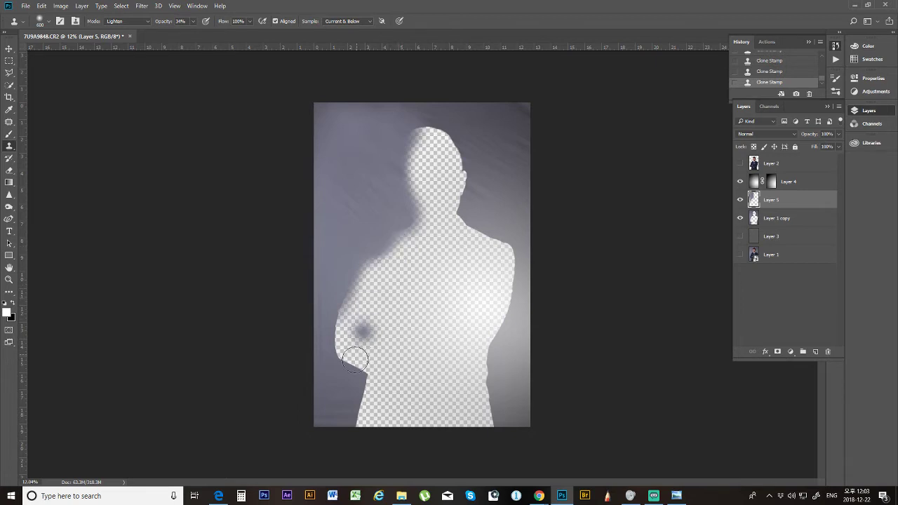
key(ctrl+z)
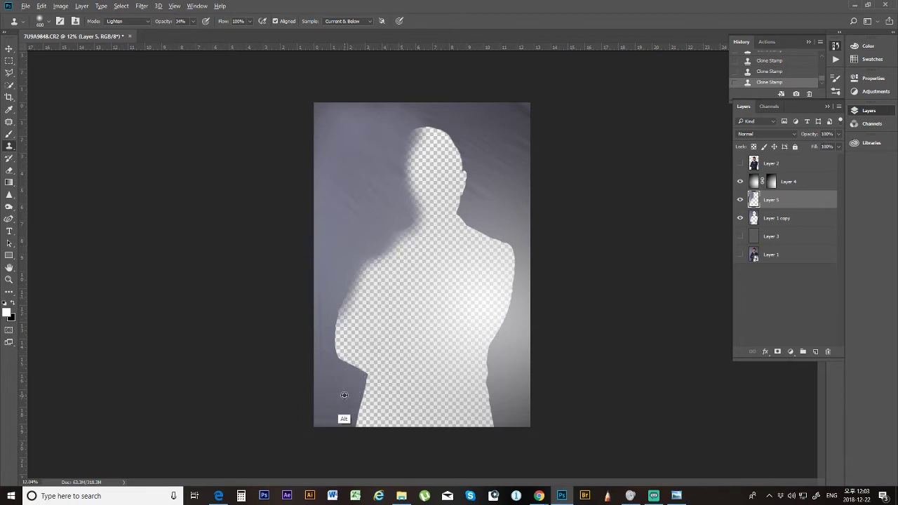
Step: Clone smooth backdrop down the portrait's left edge, past the elbow and along the cutout's waist to the bottom
alt+click(342, 247)
mouse_move(340, 281)
mouse_down()
mouse_move(330, 319)
mouse_move(337, 352)
mouse_move(330, 350)
mouse_move(349, 363)
mouse_move(345, 370)
mouse_move(362, 369)
mouse_move(371, 390)
mouse_move(362, 405)
mouse_move(353, 371)
mouse_move(345, 379)
mouse_move(356, 395)
mouse_move(349, 418)
mouse_up()
click(330, 283)
alt+click(338, 385)
alt+click(338, 388)
alt+click(341, 375)
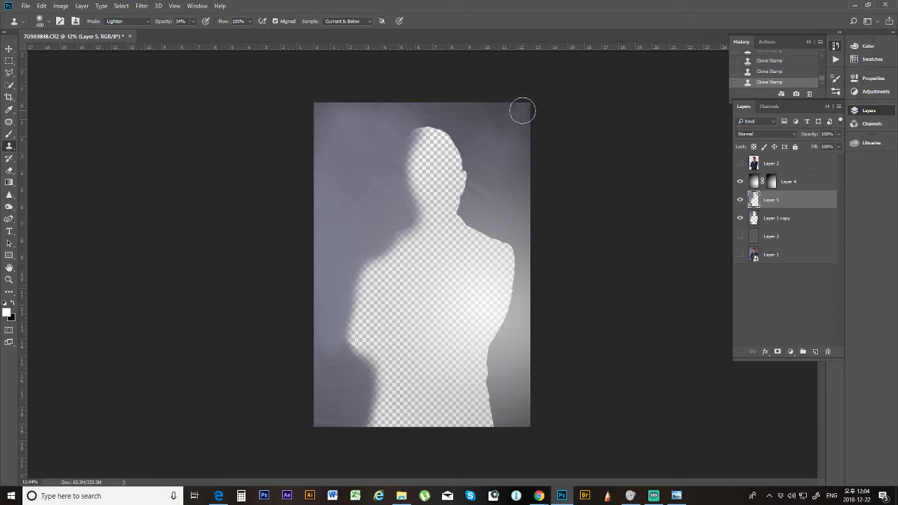
Step: Clone smooth backdrop on Layer 5 around the top and right of the head cutout, down over the right shoulder
alt+click(491, 134)
mouse_move(467, 136)
mouse_down()
mouse_move(453, 140)
mouse_move(467, 181)
mouse_move(465, 110)
mouse_move(465, 159)
mouse_up()
mouse_move(443, 130)
mouse_down()
mouse_move(427, 141)
mouse_move(442, 144)
mouse_move(441, 132)
mouse_move(414, 136)
mouse_move(415, 126)
mouse_move(433, 132)
mouse_up()
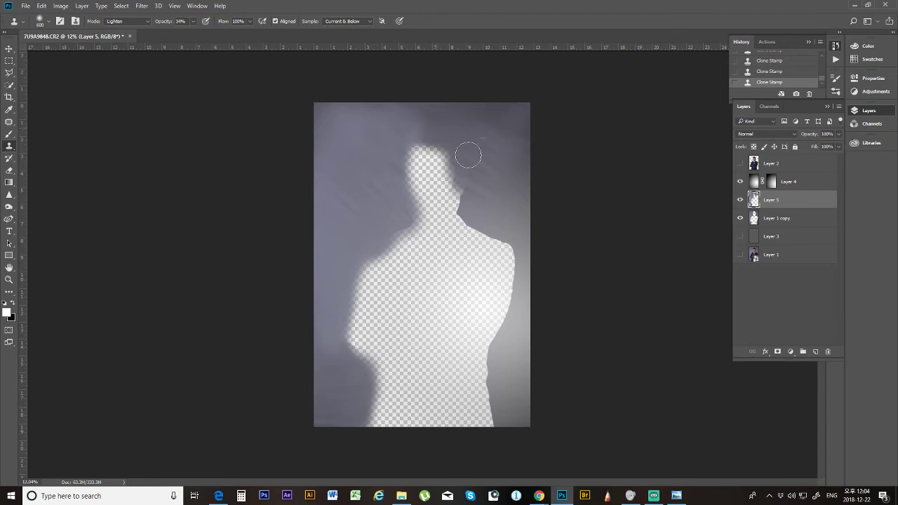
alt+click(482, 171)
mouse_move(476, 182)
mouse_down()
mouse_move(465, 182)
mouse_move(460, 220)
mouse_move(474, 223)
mouse_move(461, 203)
mouse_move(467, 197)
mouse_move(466, 210)
mouse_move(500, 234)
mouse_move(486, 206)
mouse_move(507, 243)
mouse_move(502, 265)
mouse_up()
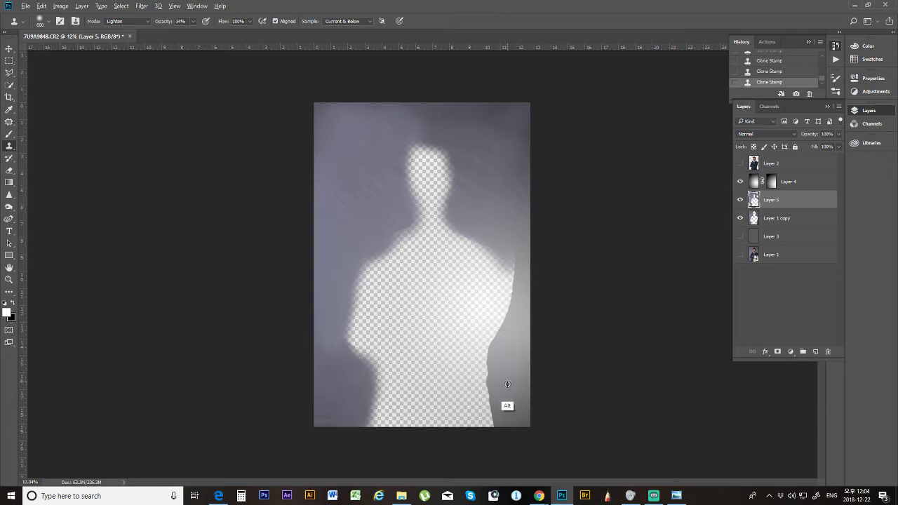
alt+click(508, 352)
mouse_move(506, 315)
mouse_down()
mouse_move(499, 306)
mouse_move(507, 311)
mouse_up()
Step: Hide the radial glow on Layer 4 and delete that layer with its mask
click(740, 182)
drag(792, 183, 826, 350)
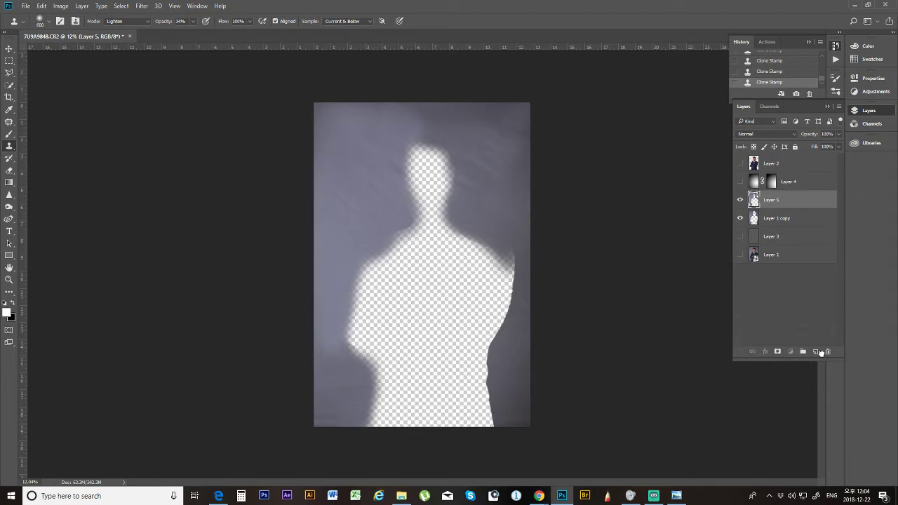
drag(821, 352, 826, 351)
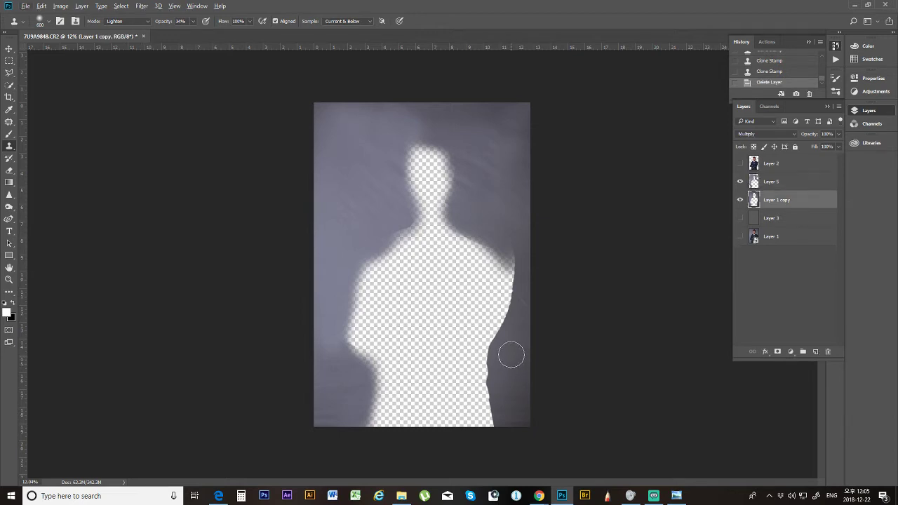
Step: Clone smooth backdrop on Layer 1 copy along the cutout's right shoulder and upper arm, down to the elbow
alt+click(509, 202)
mouse_move(510, 238)
mouse_down()
mouse_move(499, 232)
mouse_move(514, 253)
mouse_up()
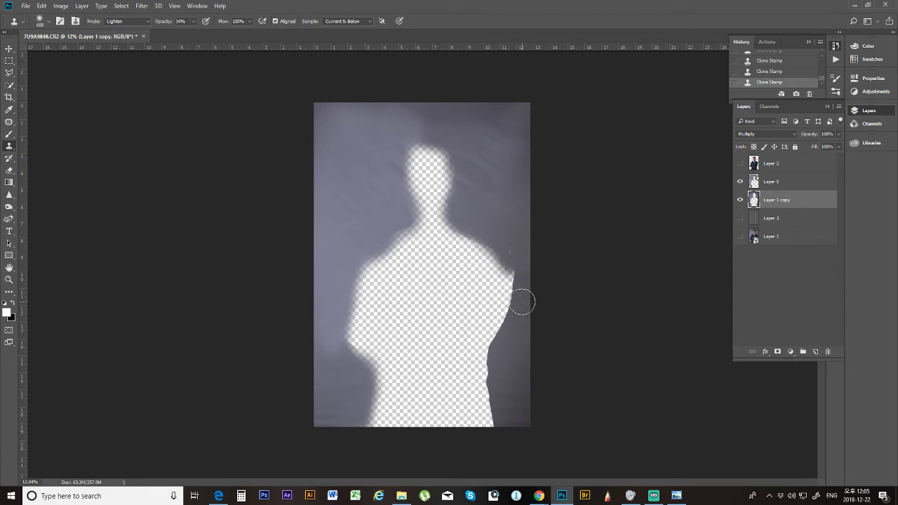
alt+click(509, 378)
mouse_move(503, 343)
mouse_down()
mouse_move(513, 235)
mouse_move(511, 271)
mouse_move(507, 240)
mouse_move(520, 248)
mouse_up()
alt+click(510, 325)
key(alt)
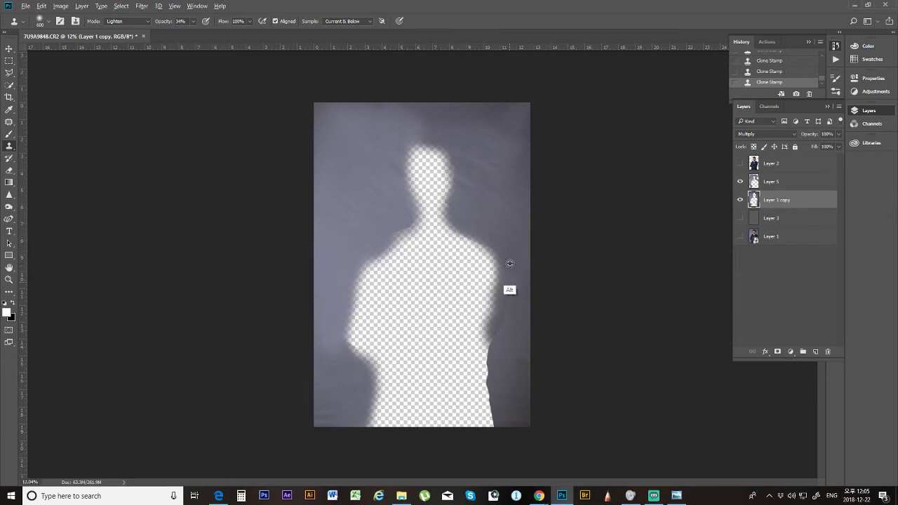
Step: Clone smooth backdrop on Layer 1 copy from the cutout's right elbow along the waist to the portrait's bottom edge
alt+click(509, 337)
alt+click(504, 372)
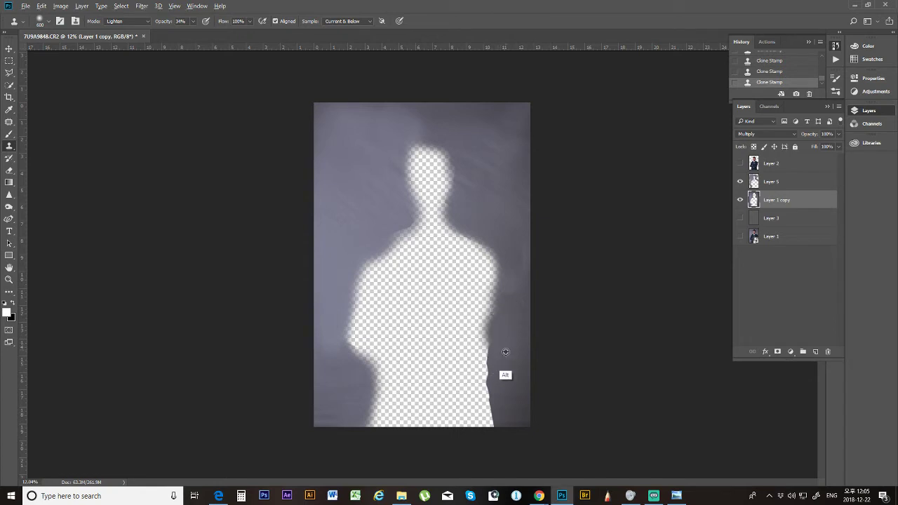
mouse_move(500, 352)
mouse_down()
mouse_move(487, 355)
mouse_move(492, 419)
mouse_up()
alt+click(498, 372)
alt+click(507, 378)
alt+click(493, 409)
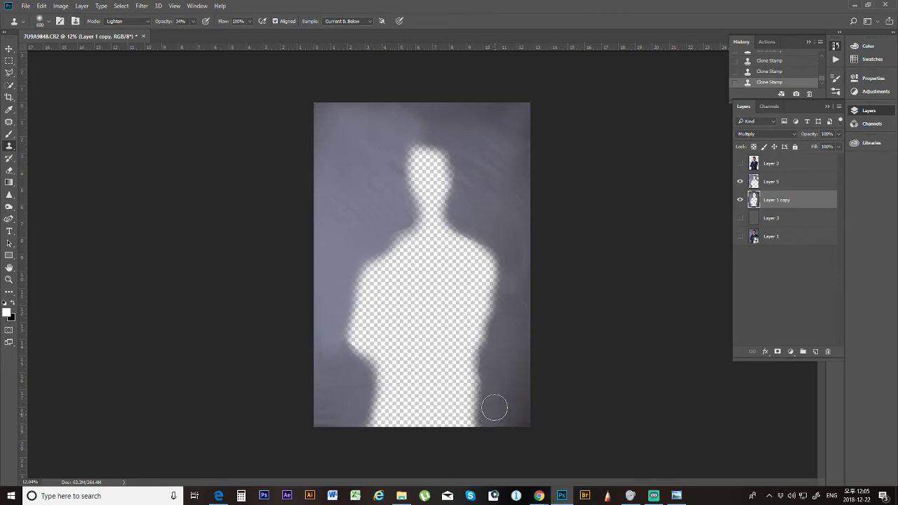
mouse_move(508, 356)
mouse_down()
mouse_move(510, 370)
mouse_move(512, 215)
mouse_move(521, 243)
mouse_move(511, 294)
mouse_up()
click(815, 352)
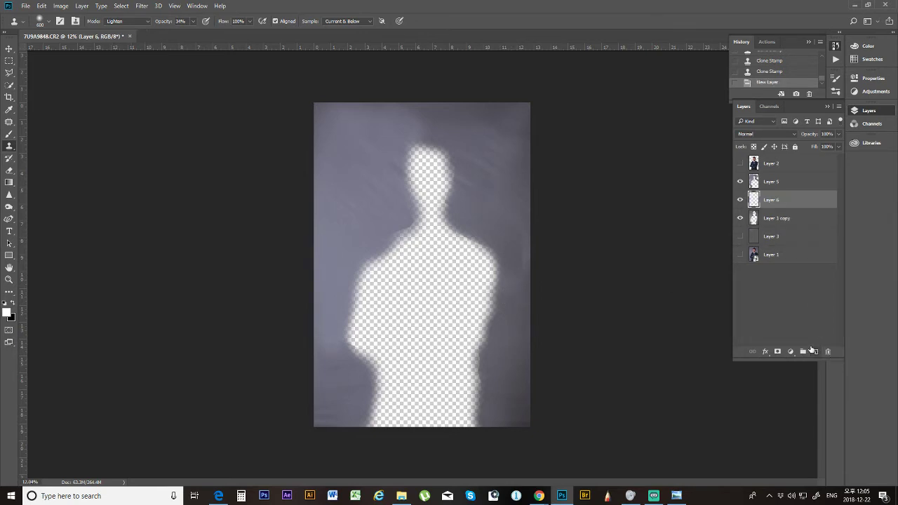
mouse_move(508, 259)
mouse_down()
mouse_move(494, 240)
mouse_move(519, 245)
mouse_move(502, 240)
mouse_move(497, 250)
mouse_move(507, 244)
mouse_up()
key(ctrl+alt+z)
key(ctrl+alt+z)
key(ctrl+alt+z)
key(ctrl+alt+z)
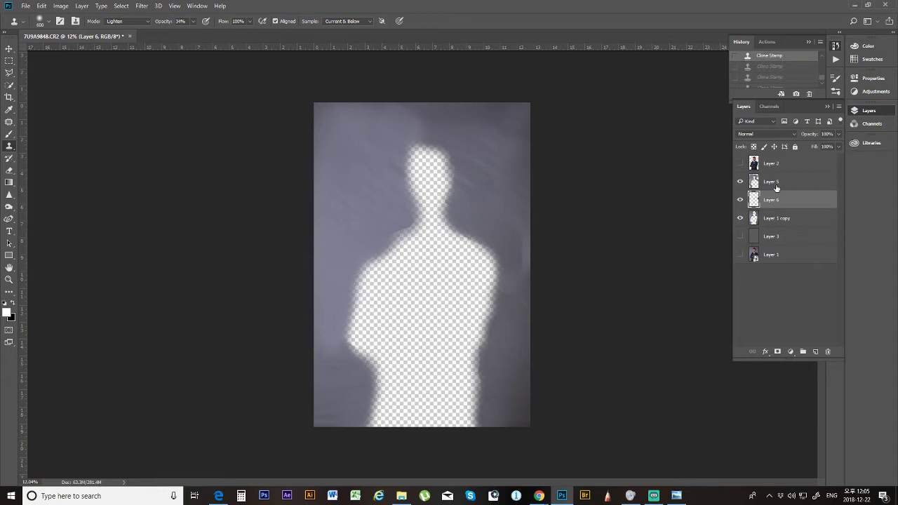
key(ctrl+alt+z)
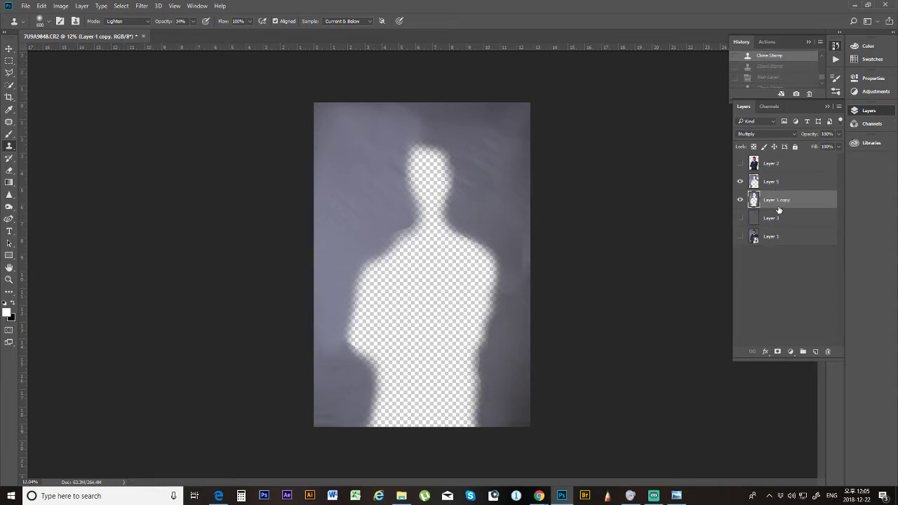
Step: Clone smooth backdrop on Layer 5 over the remaining uneven areas above the head and around the right shoulder
click(780, 181)
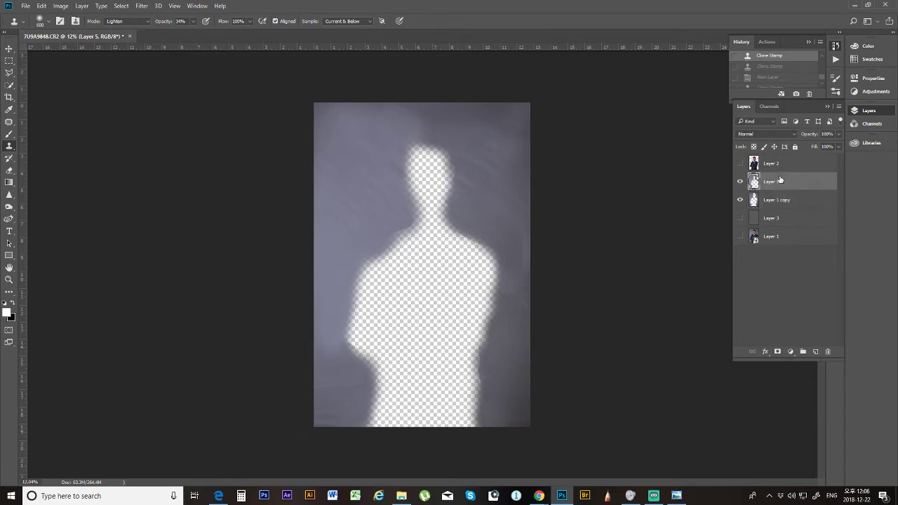
mouse_move(511, 214)
mouse_down()
mouse_move(523, 257)
mouse_move(521, 246)
mouse_move(517, 262)
mouse_move(494, 243)
mouse_move(498, 265)
mouse_up()
alt+click(504, 262)
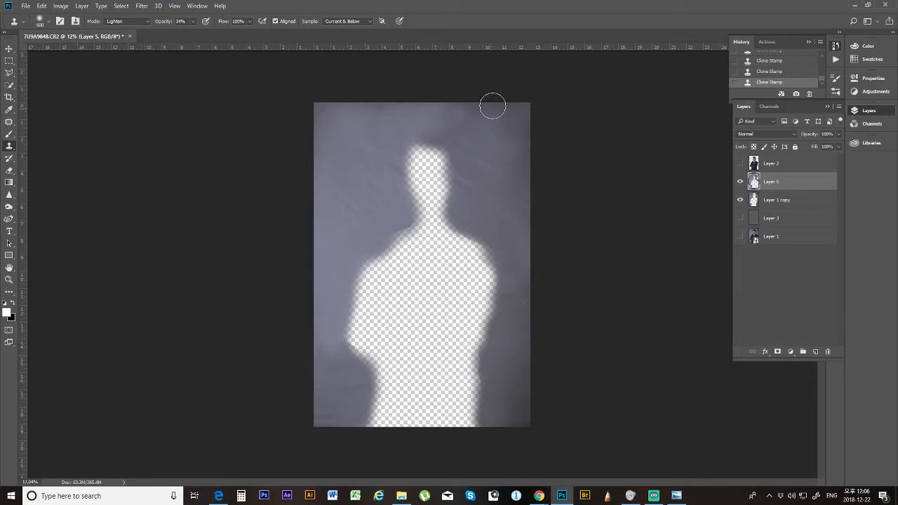
click(474, 247)
Step: Show the man on Layer 2, compare the backdrop with and without Layer 5, and merge Layer 5 into Layer 1 copy
click(741, 164)
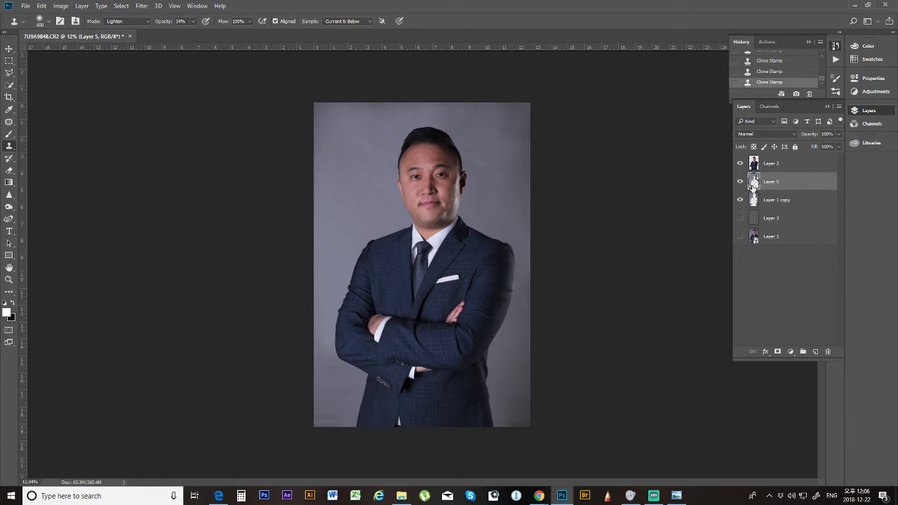
click(739, 182)
click(739, 183)
click(740, 183)
click(739, 183)
key(ctrl+e)
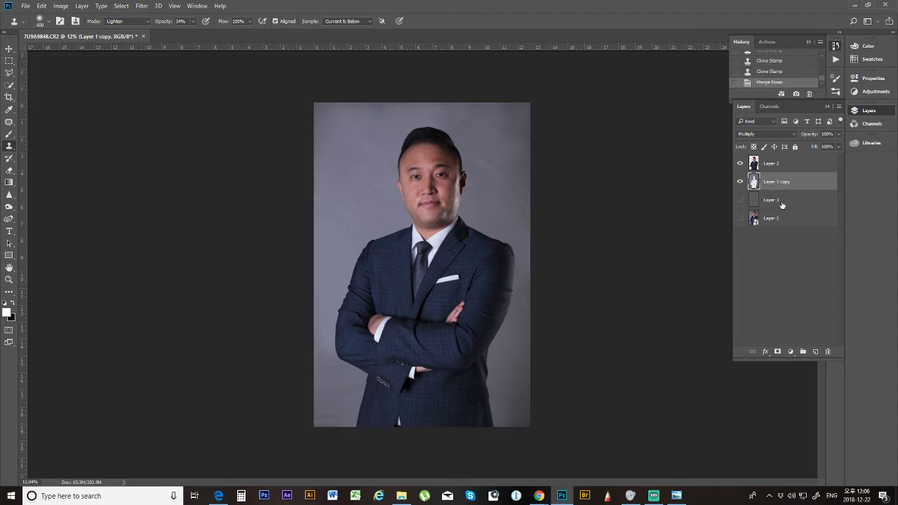
Step: Apply Surface Blur to the merged backdrop layer with a radius of 74 pixels and a threshold of 78 levels
click(142, 6)
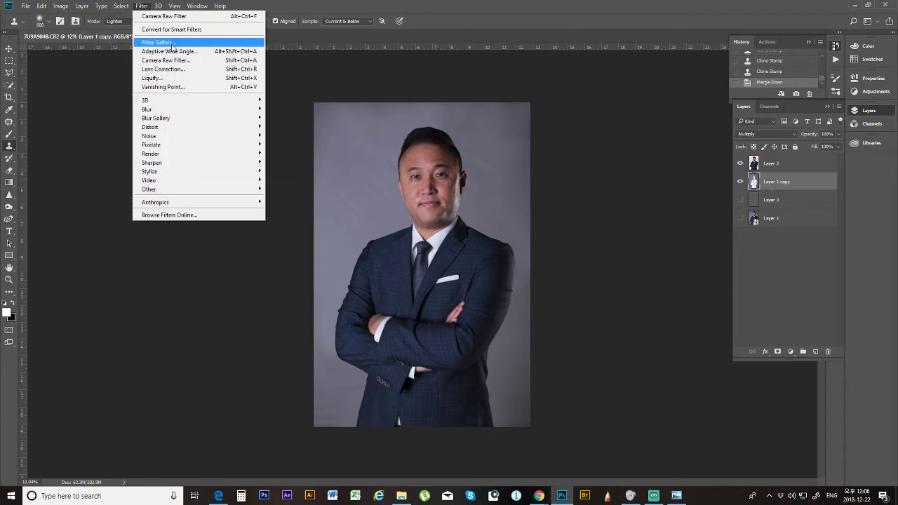
mouse_move(213, 113)
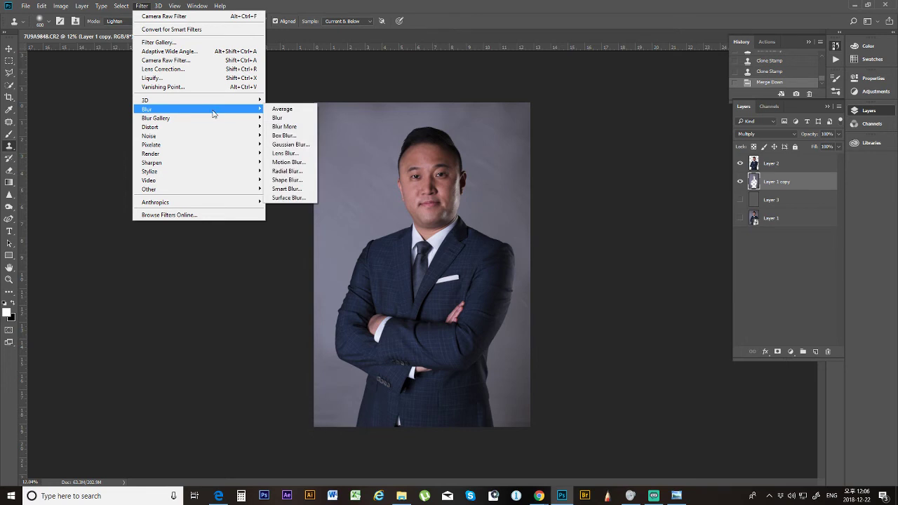
click(291, 198)
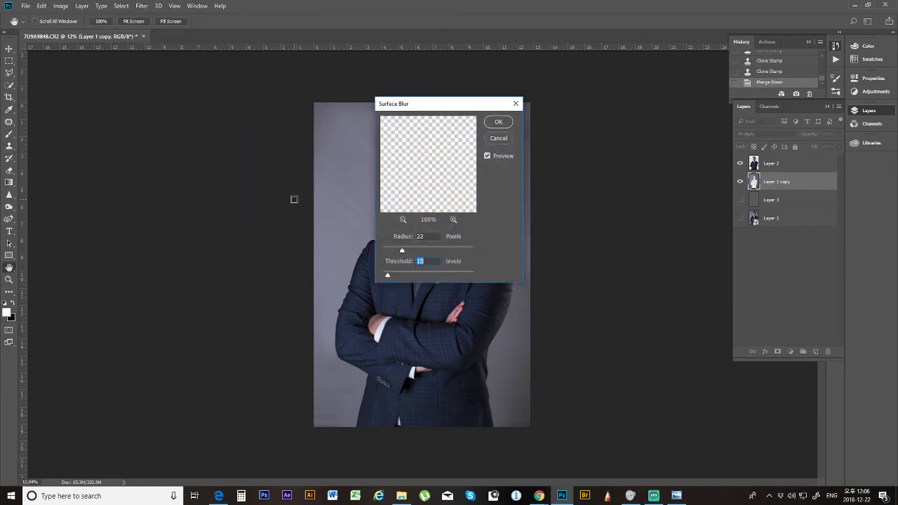
drag(449, 111, 637, 141)
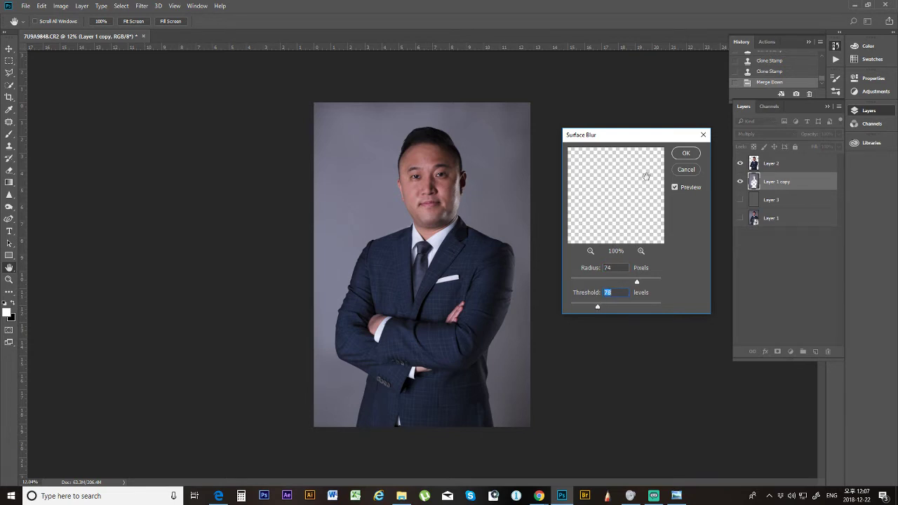
click(686, 153)
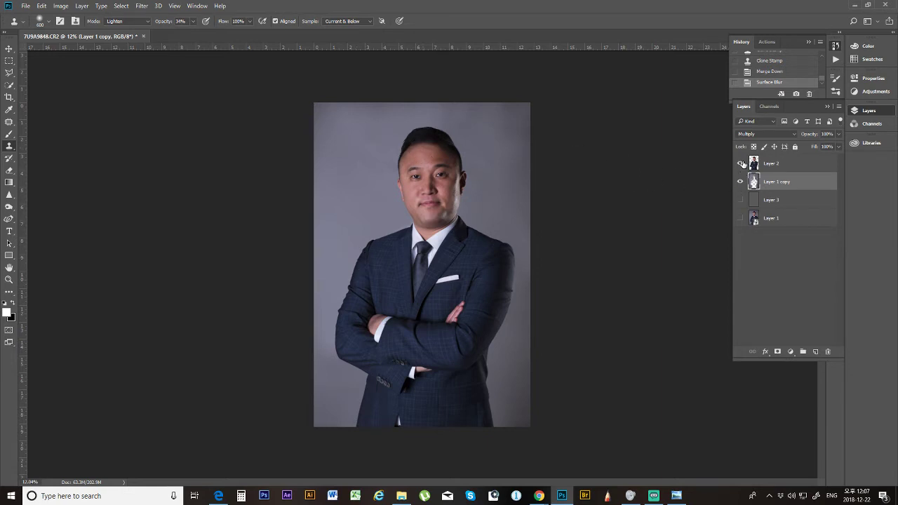
Step: Compare the retouched backdrop on Layer 1 copy with the original photo on Layer 1 by toggling layer visibility
click(741, 163)
click(740, 182)
click(740, 218)
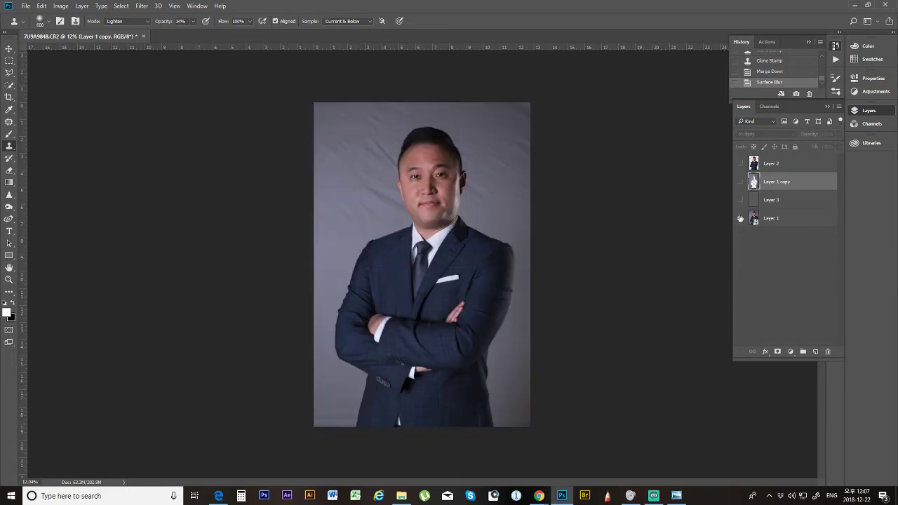
click(740, 218)
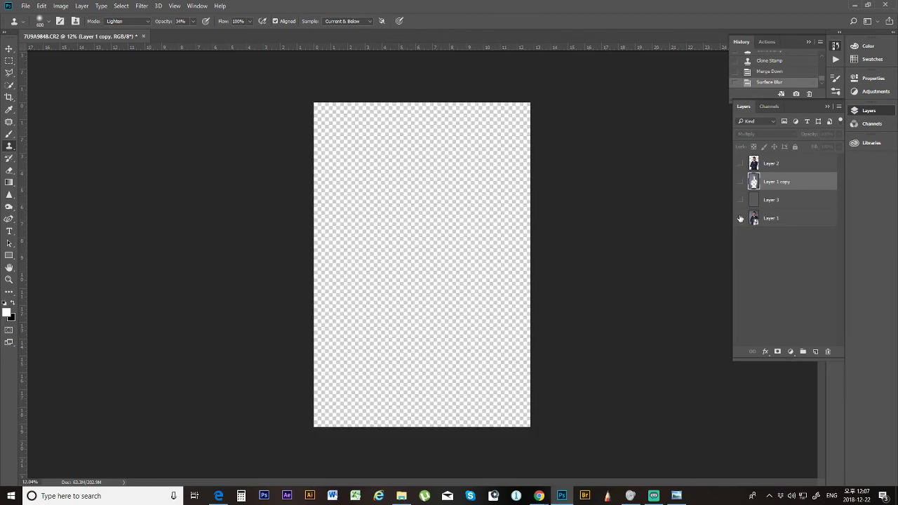
click(739, 182)
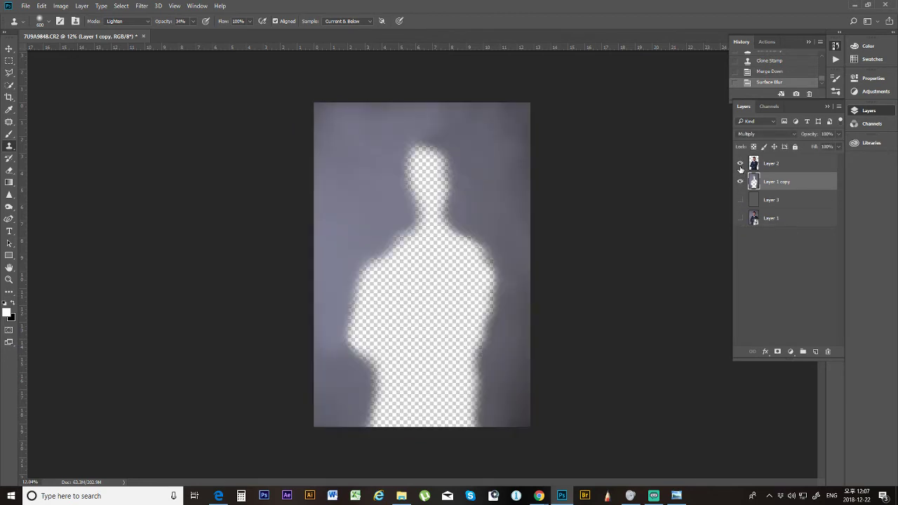
Step: Show the cut-out subject on Layer 2, and briefly turn on Layer 1 to compare the original backdrop
click(739, 164)
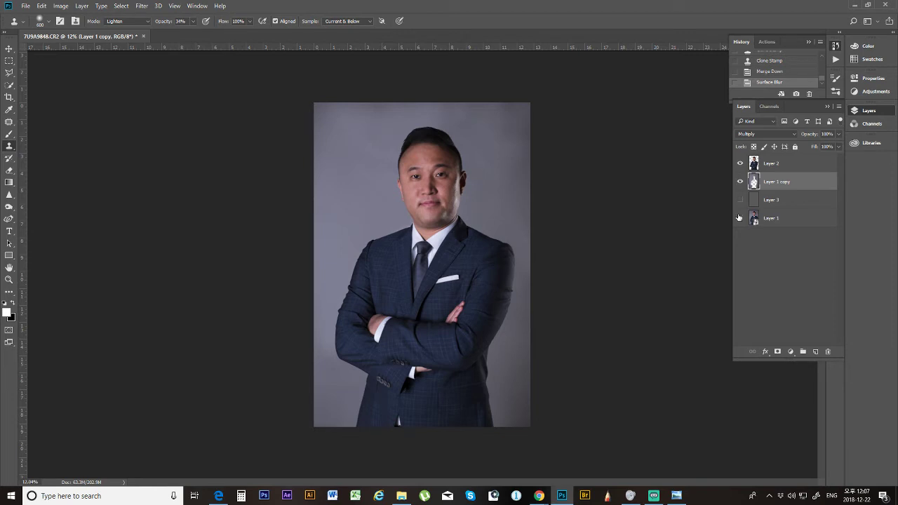
click(739, 218)
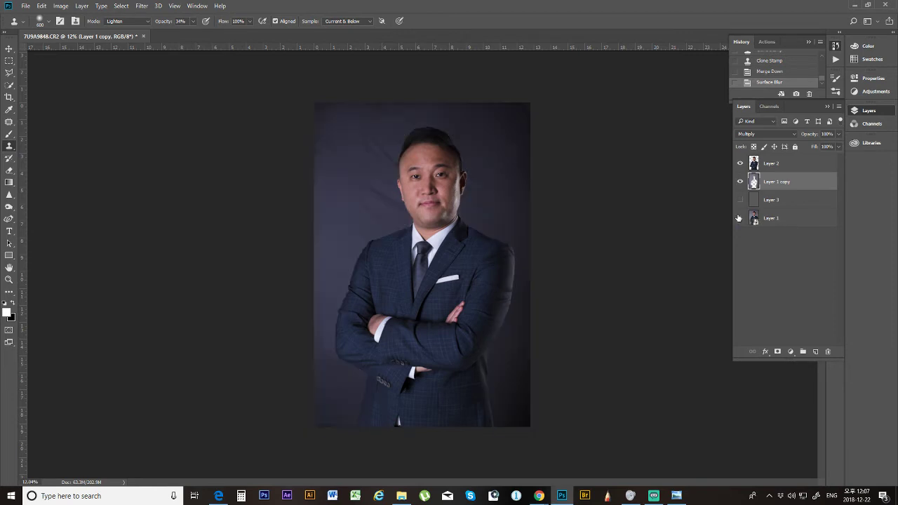
click(738, 218)
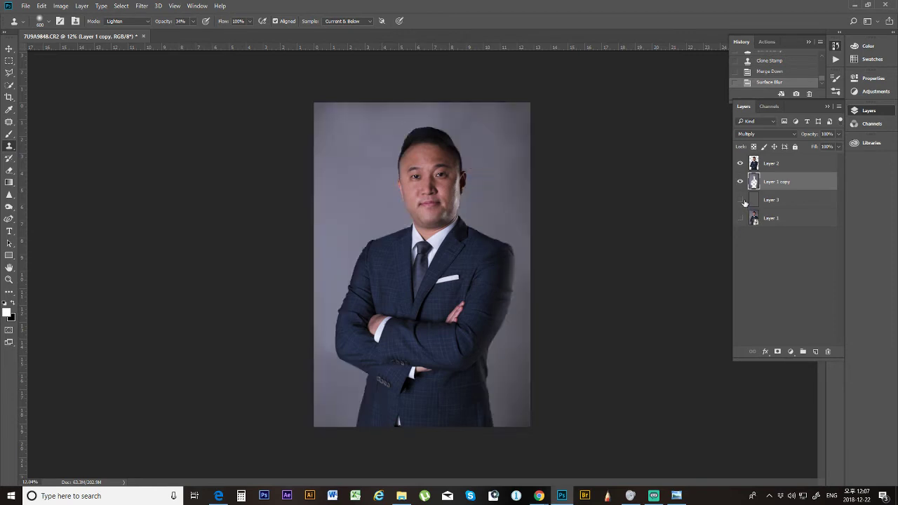
Step: Toggle the visibility of Layer 3 to check its effect on the backdrop, and delete that layer
click(740, 200)
click(742, 201)
click(741, 201)
click(742, 201)
drag(786, 207, 828, 351)
click(143, 6)
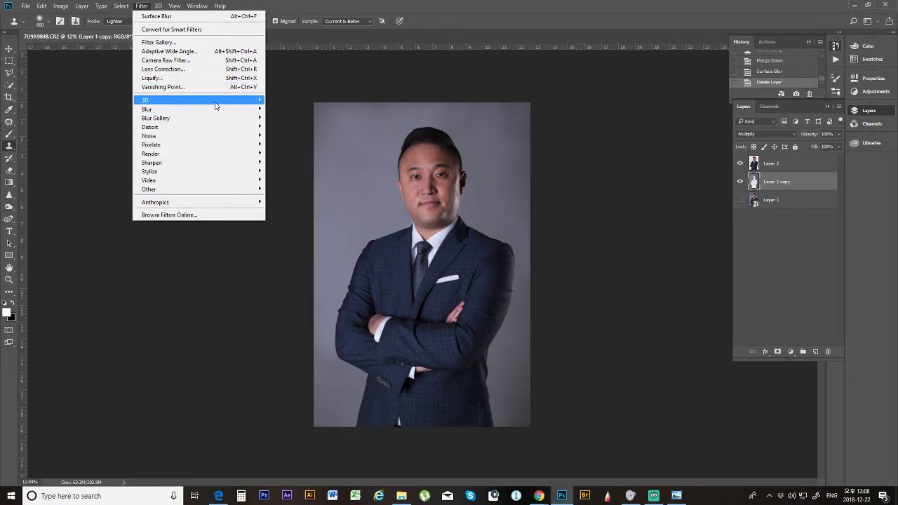
click(297, 145)
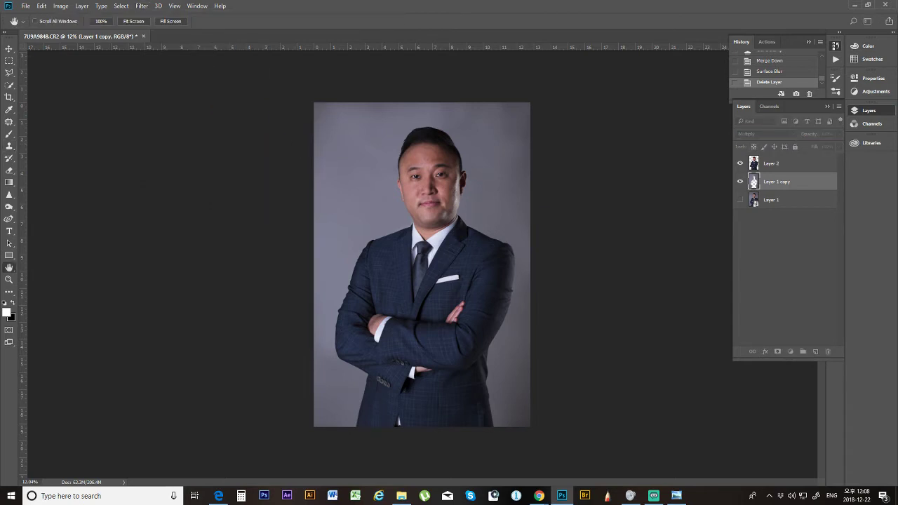
drag(193, 285, 630, 267)
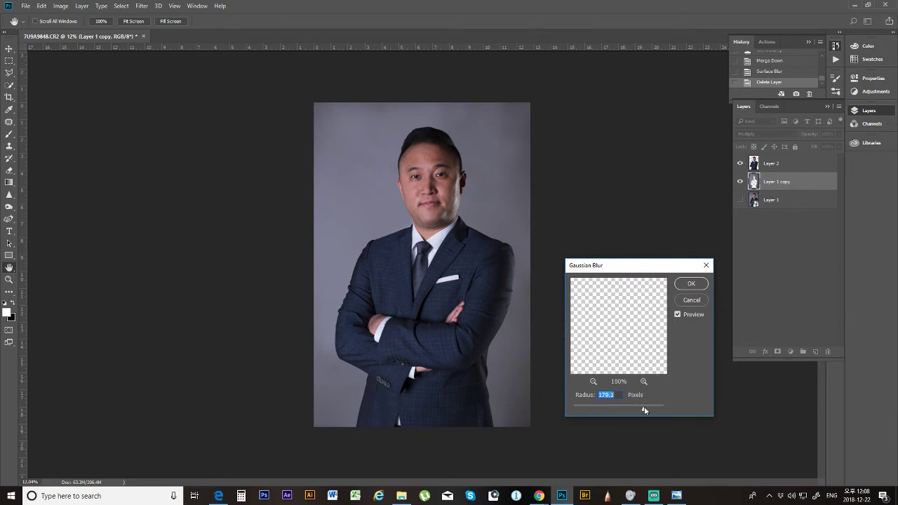
drag(644, 406, 588, 405)
click(648, 406)
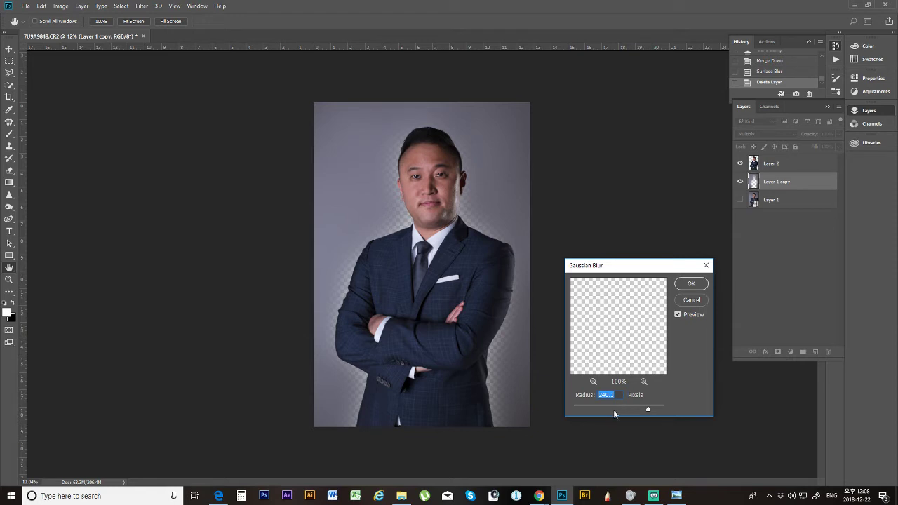
click(617, 406)
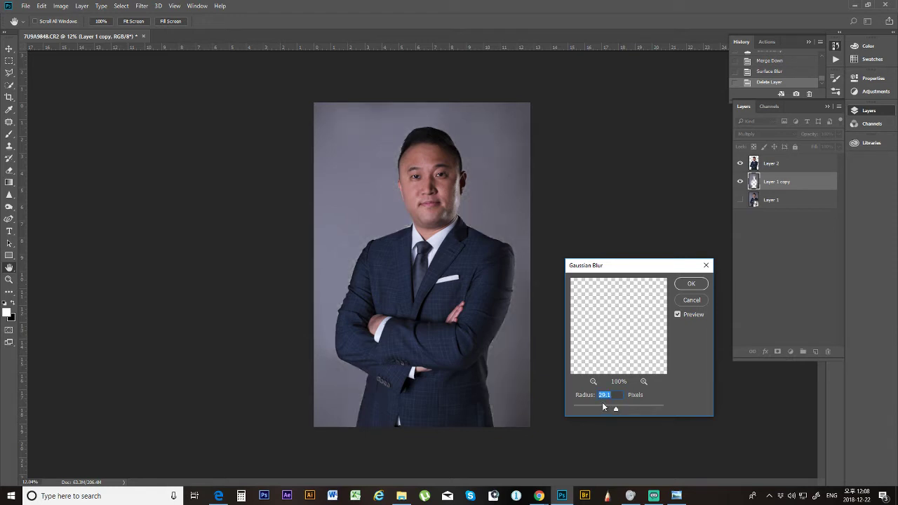
click(594, 406)
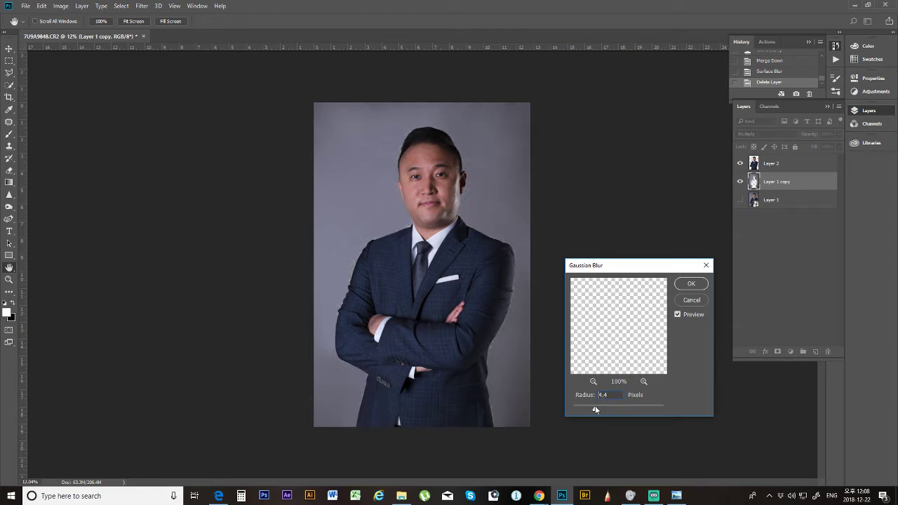
click(690, 300)
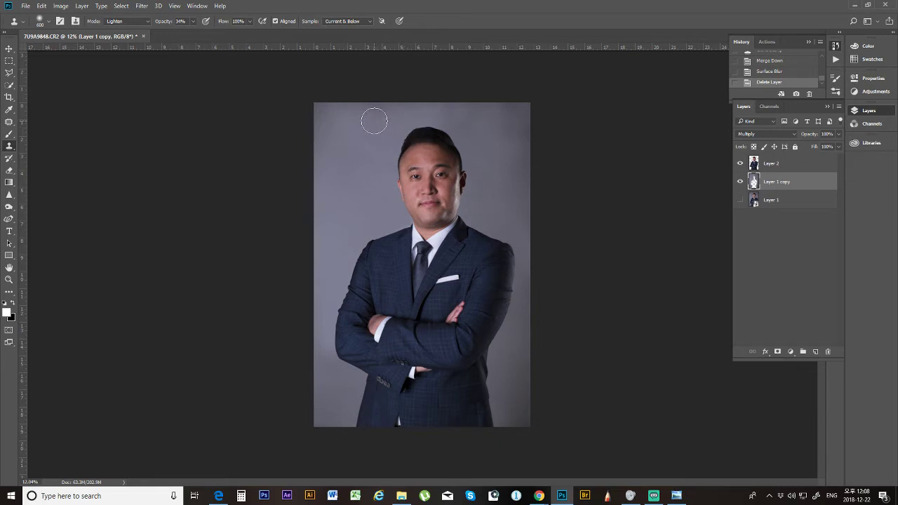
Step: Add a new layer above Layer 1 copy and clone clean backdrop beside the top of the subject's head
click(814, 353)
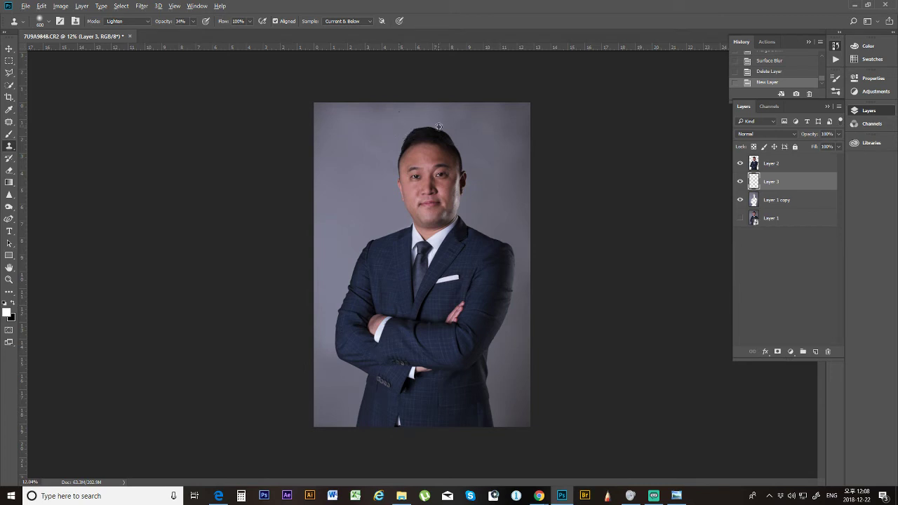
drag(460, 120, 480, 117)
drag(483, 116, 529, 117)
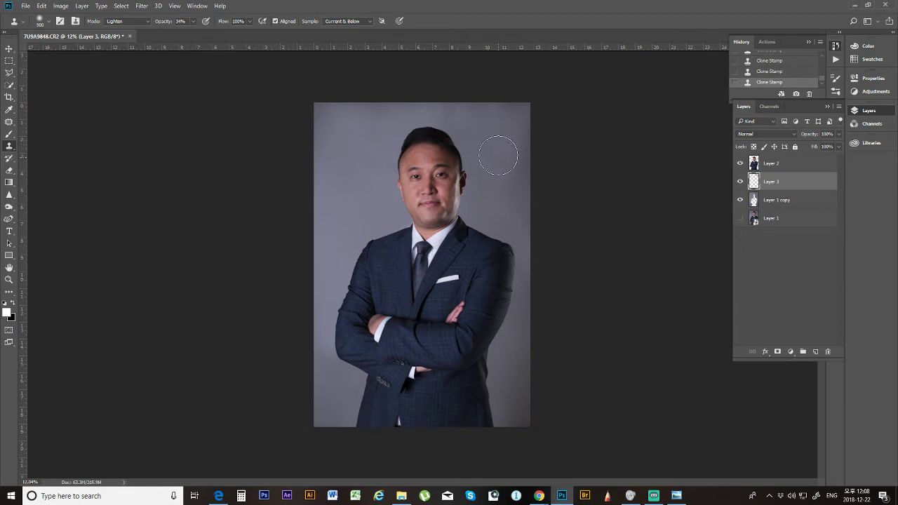
Step: Even out the backdrop around the subject with the Clone Stamp at 900 px, sampling clean areas on both sides of him
key(bracketright)
key(bracketright)
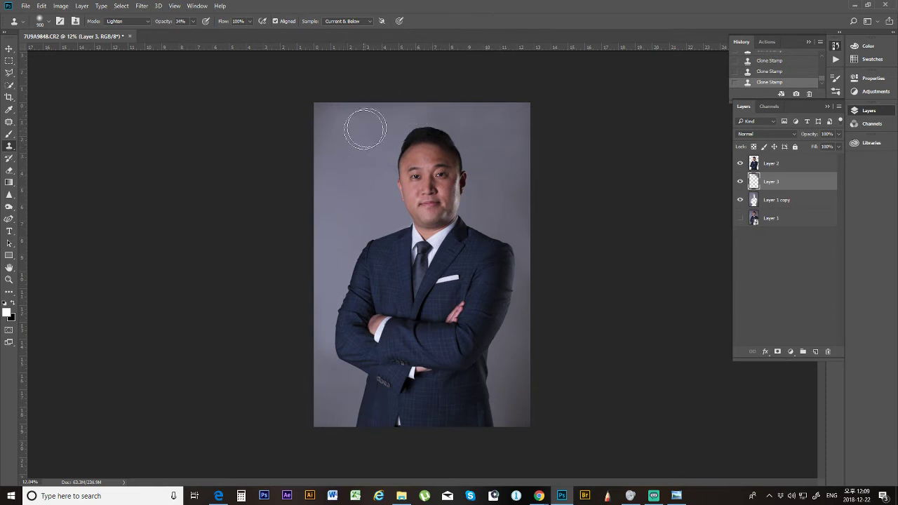
key(alt)
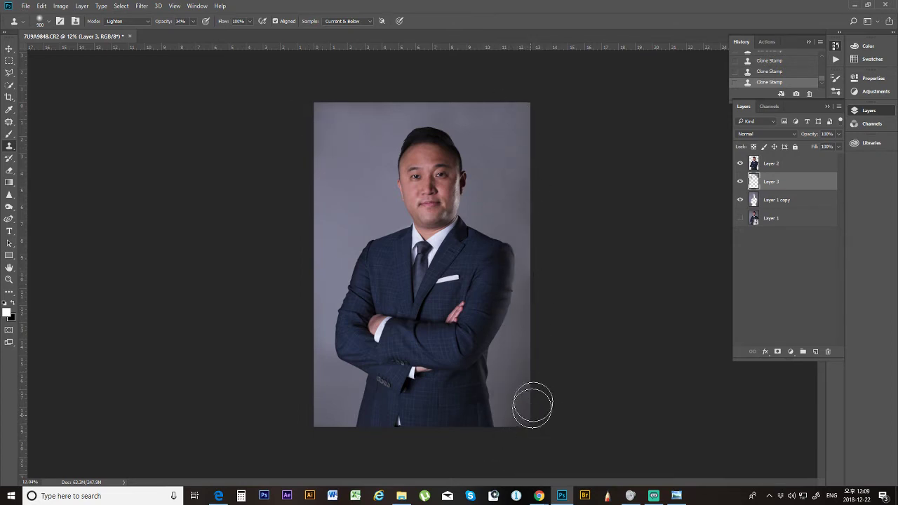
key(alt)
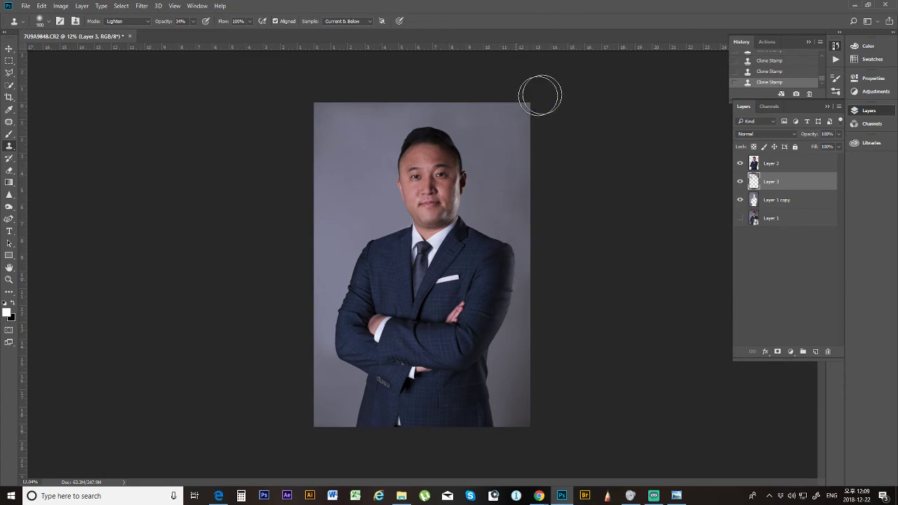
key(alt)
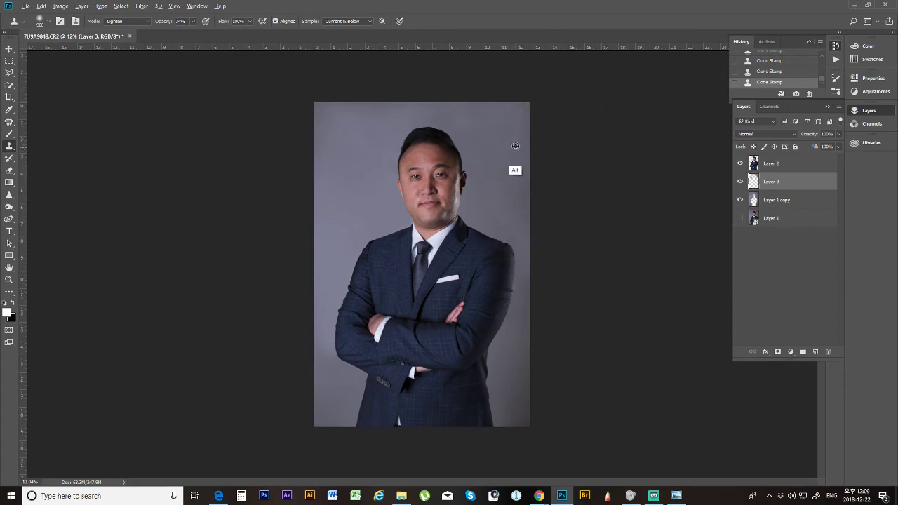
key(alt)
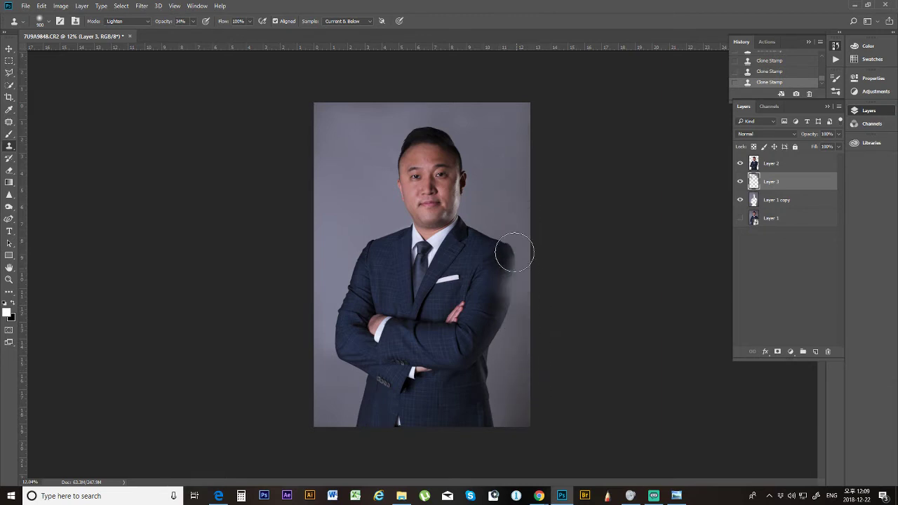
key(alt)
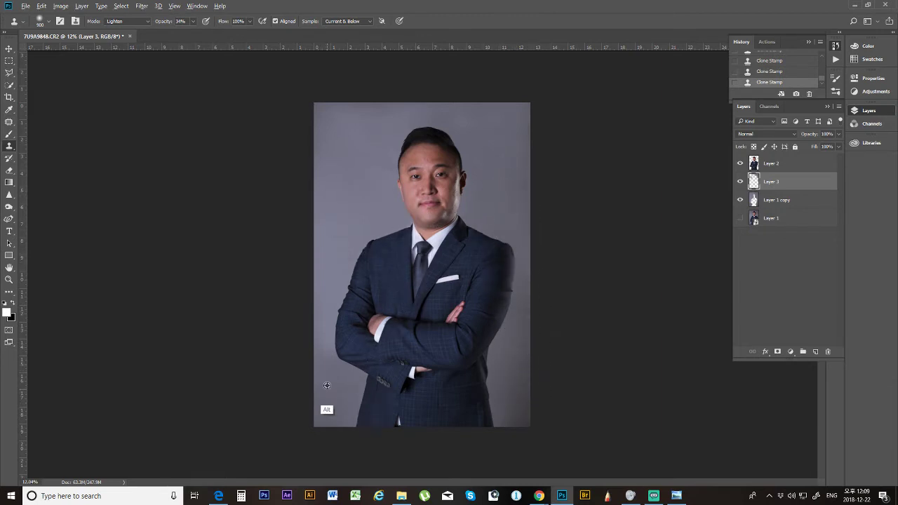
key(alt)
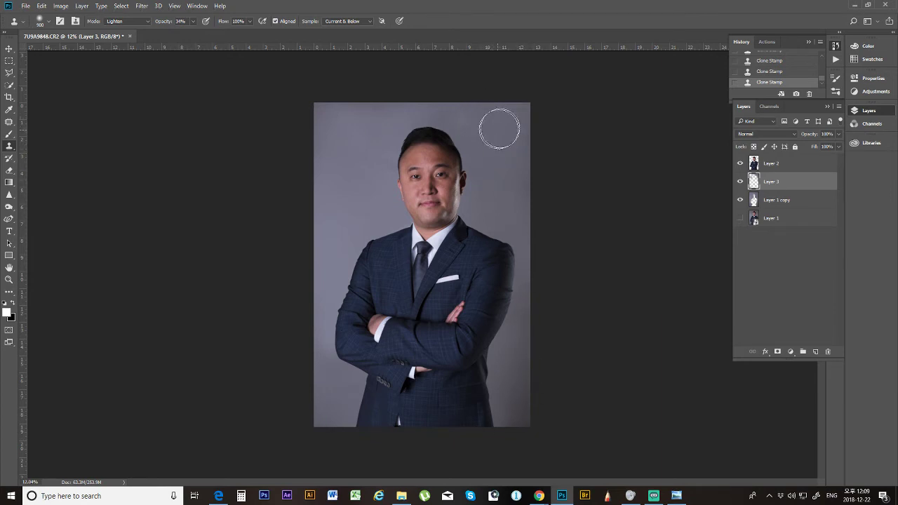
key(alt)
key(alt)
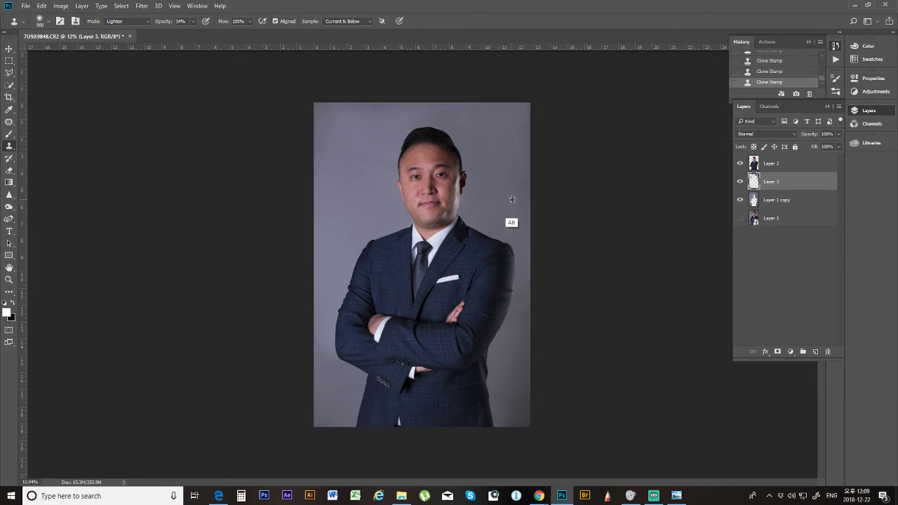
key(alt)
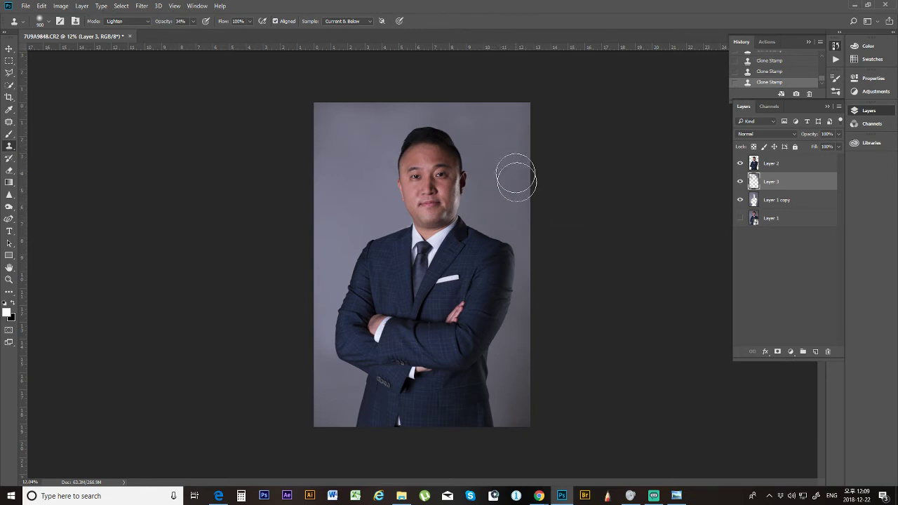
key(alt)
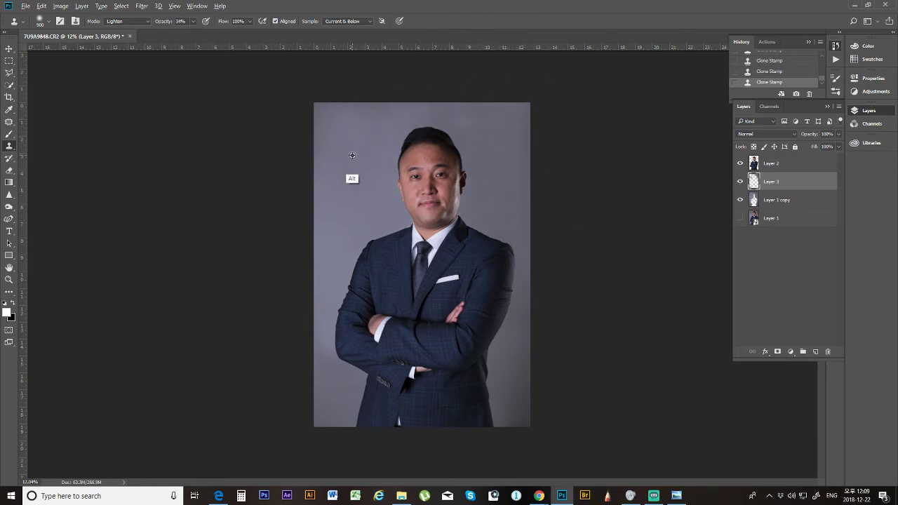
key(alt)
key(alt)
key(alt)
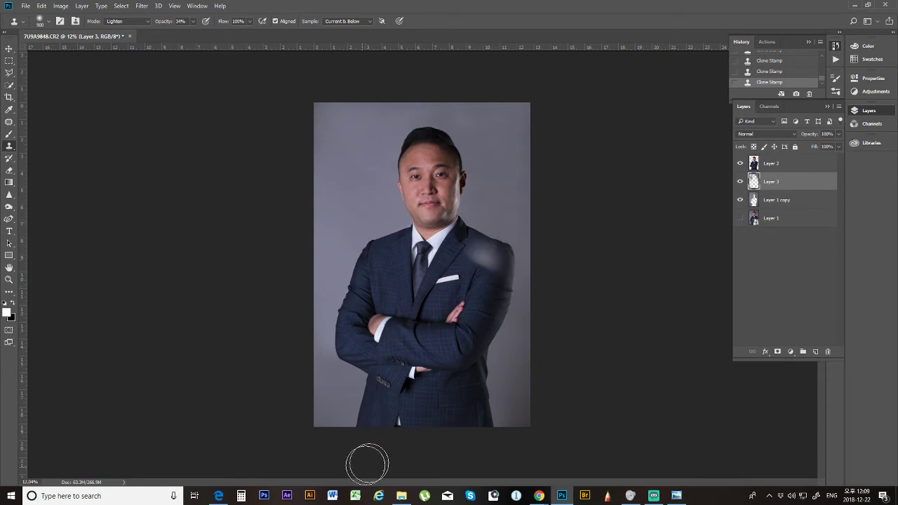
key(alt)
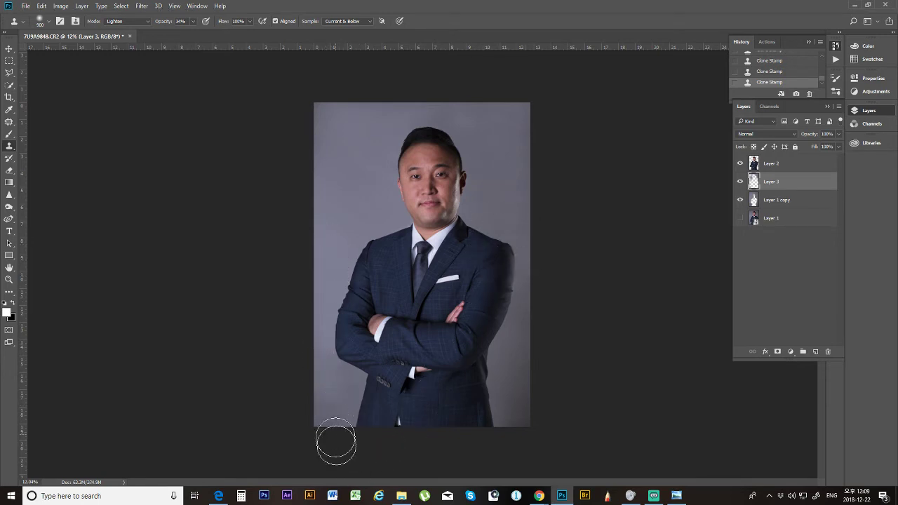
key(alt)
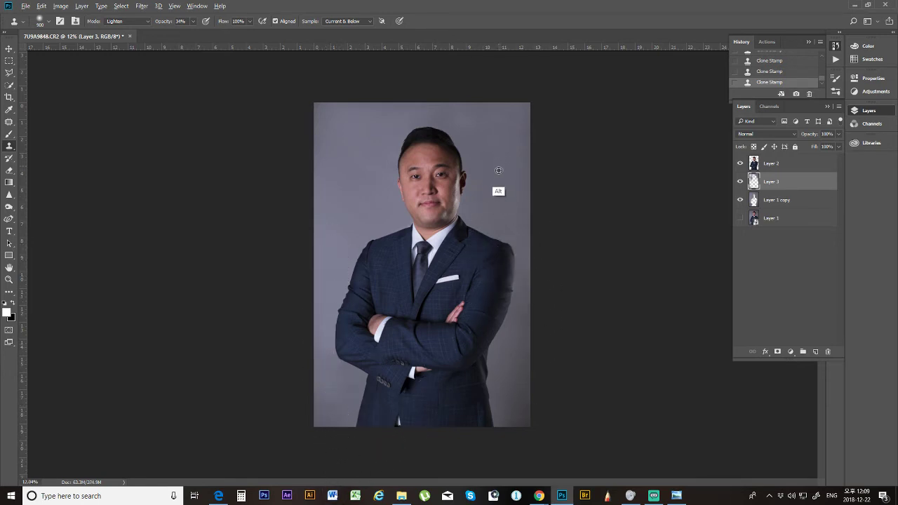
key(alt)
Step: Check the cloned backdrop by toggling layer visibility, and merge Layer 3 down into Layer 1 copy
click(742, 183)
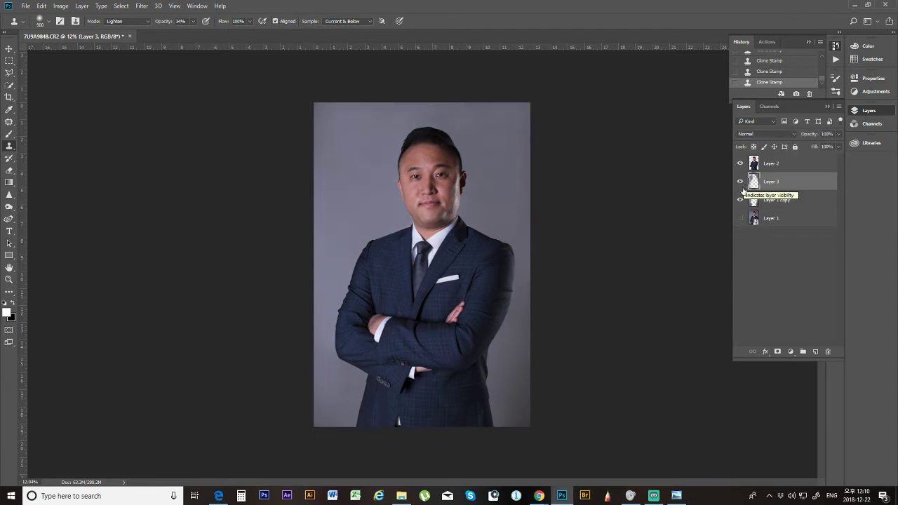
click(740, 201)
key(ctrl+e)
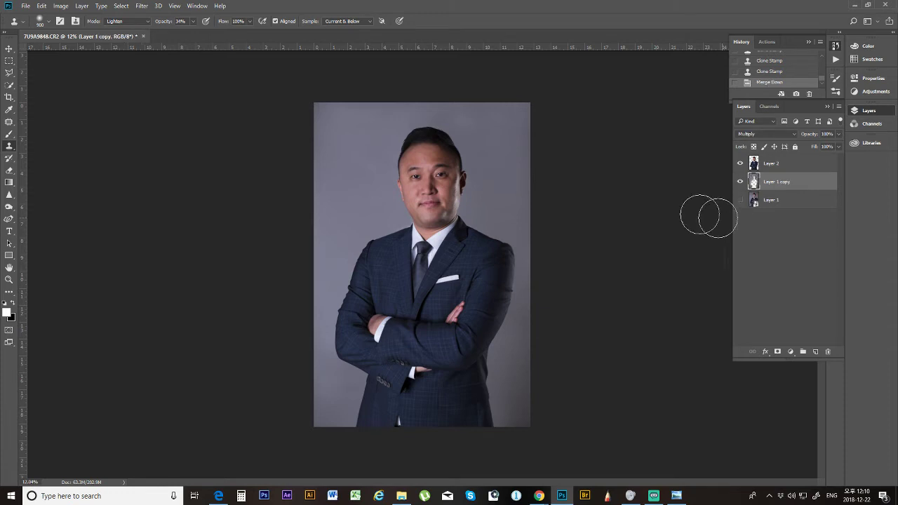
Step: Apply a Surface Blur to Layer 1 copy, lowering the threshold and raising the radius to smooth the backdrop
click(121, 6)
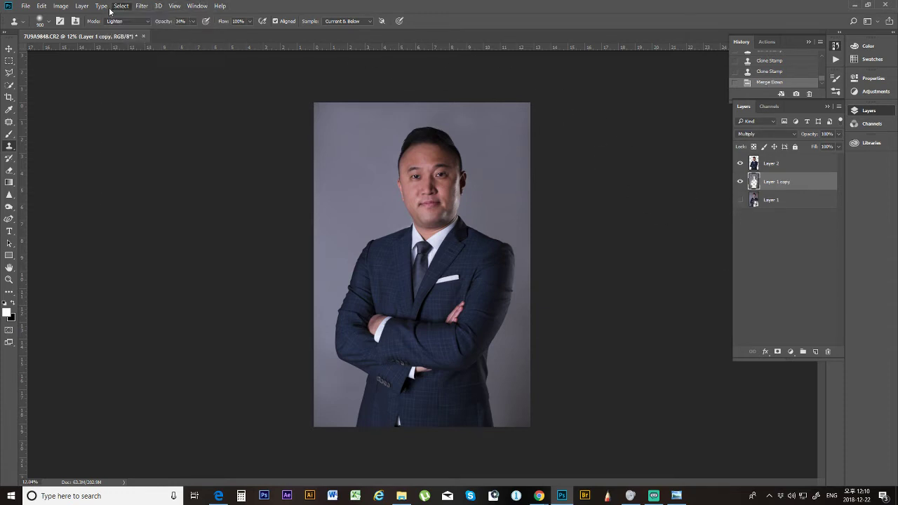
mouse_move(142, 6)
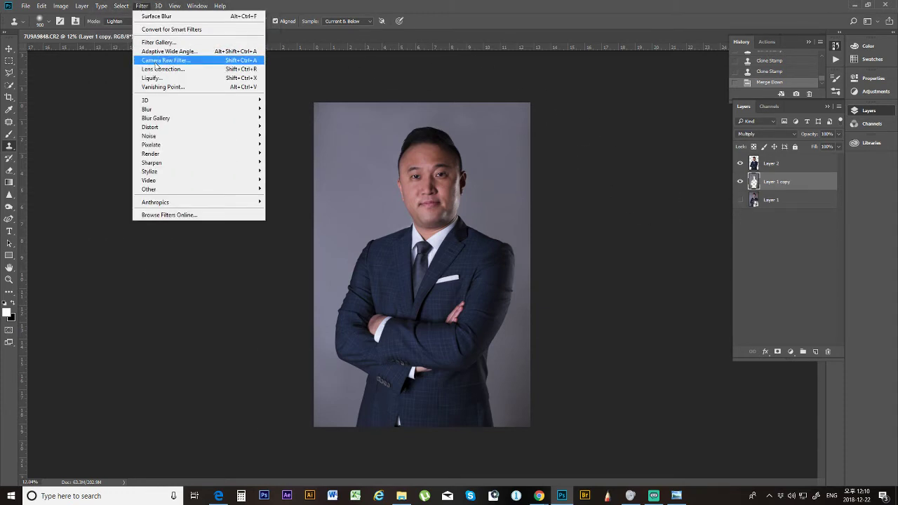
mouse_move(177, 190)
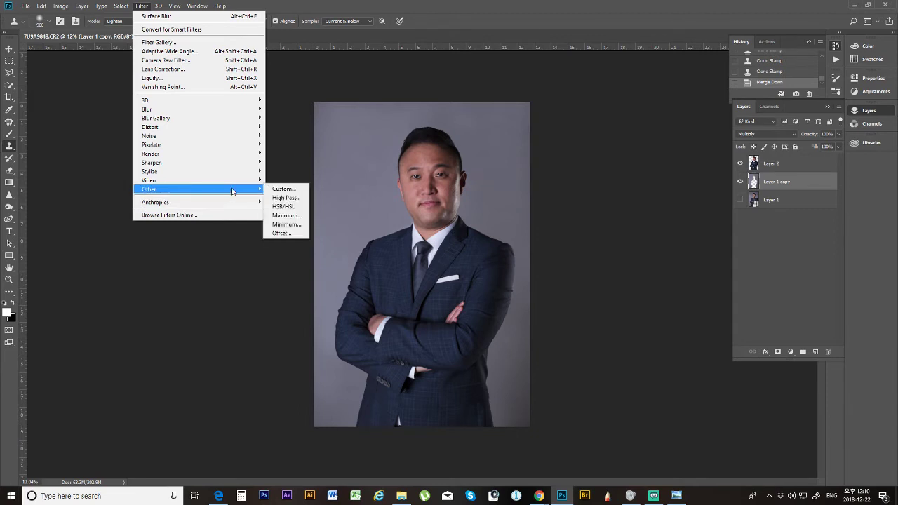
mouse_move(210, 108)
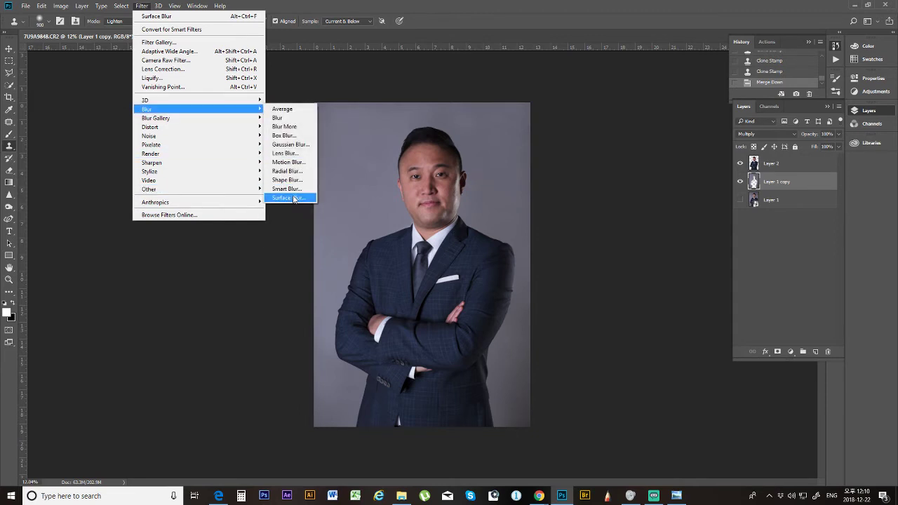
click(293, 198)
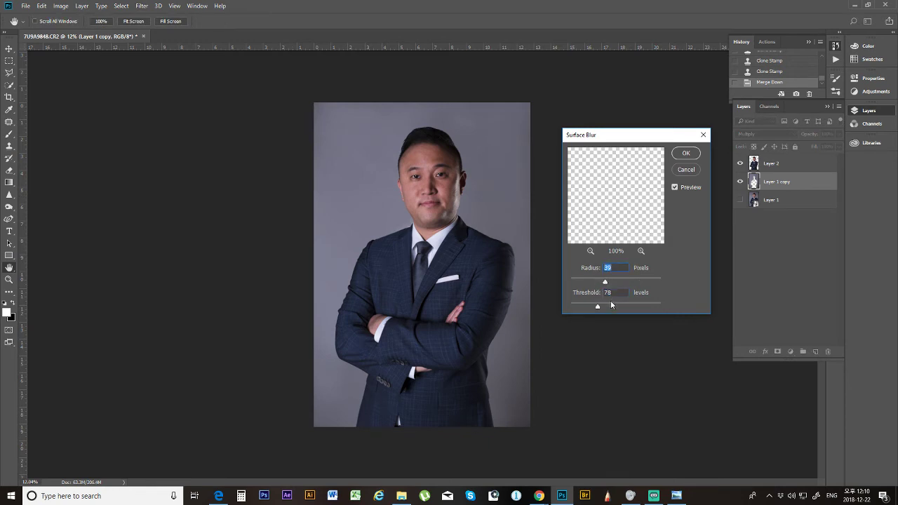
drag(591, 307, 583, 307)
drag(590, 282, 626, 284)
click(685, 154)
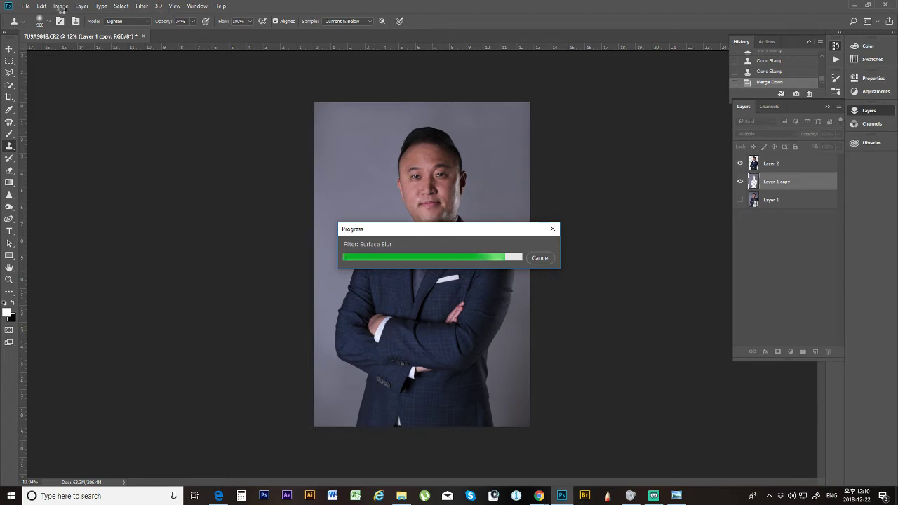
Step: Open Layer 1 copy in the Camera Raw Filter and set Clarity to -100 and Saturation to -37
click(140, 6)
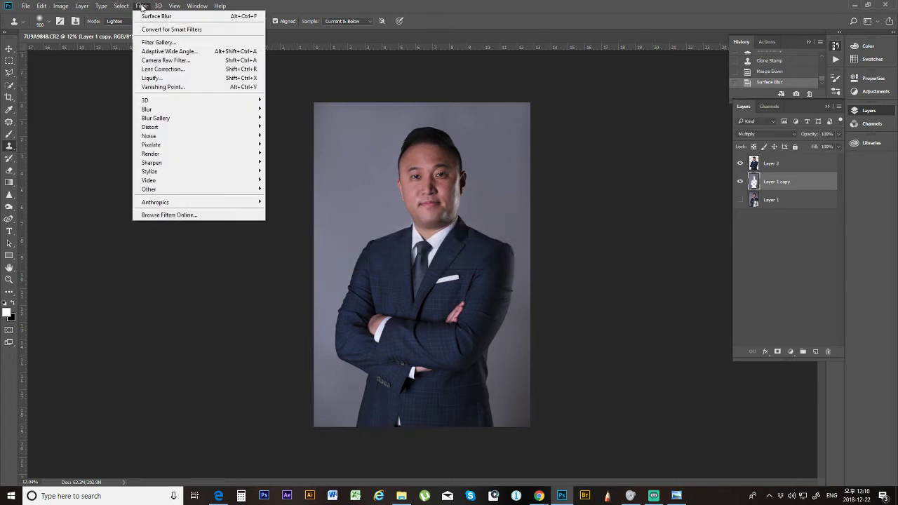
click(176, 61)
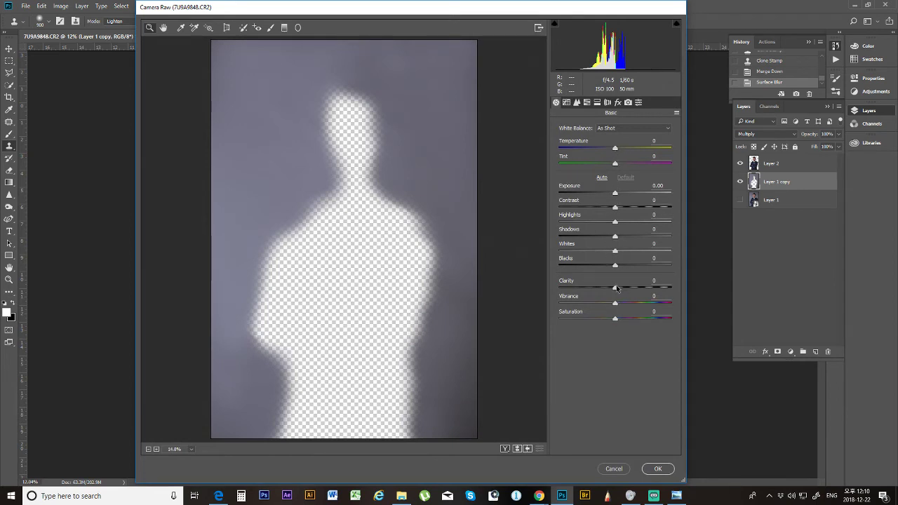
drag(615, 289, 554, 288)
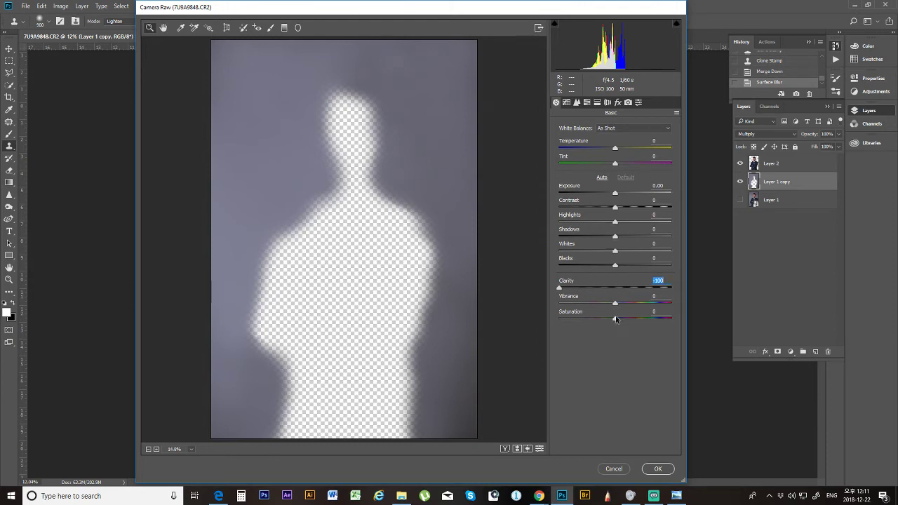
drag(615, 319, 595, 320)
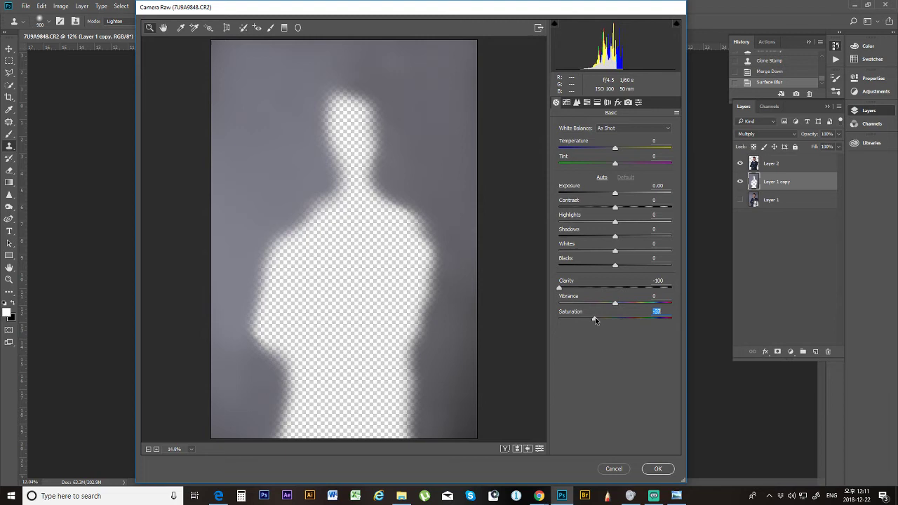
Step: Add a post-crop vignette to the backdrop with Amount -24, Midpoint 35, Roundness -2 and Feather 43
click(578, 104)
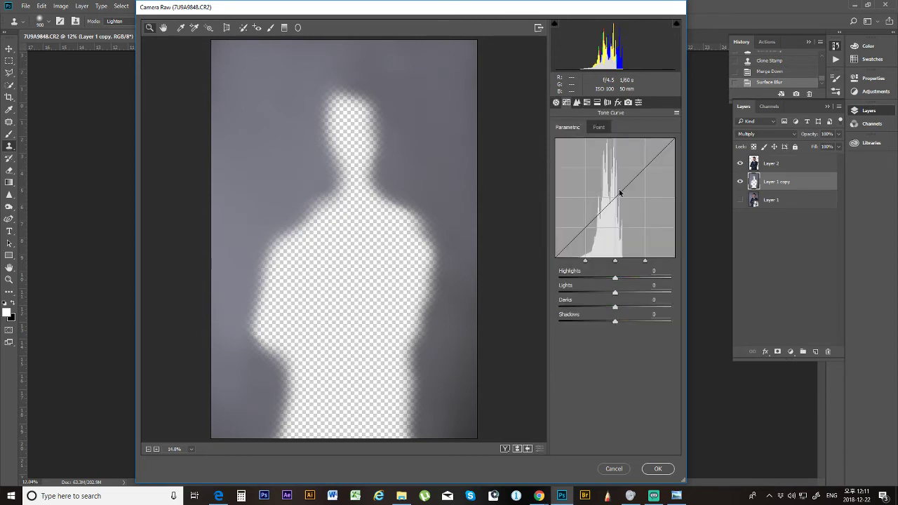
click(597, 102)
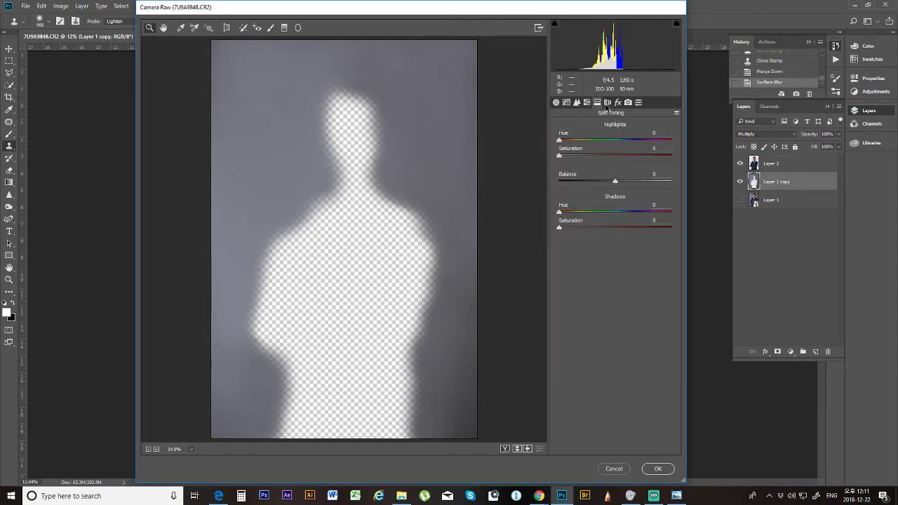
click(607, 102)
click(617, 103)
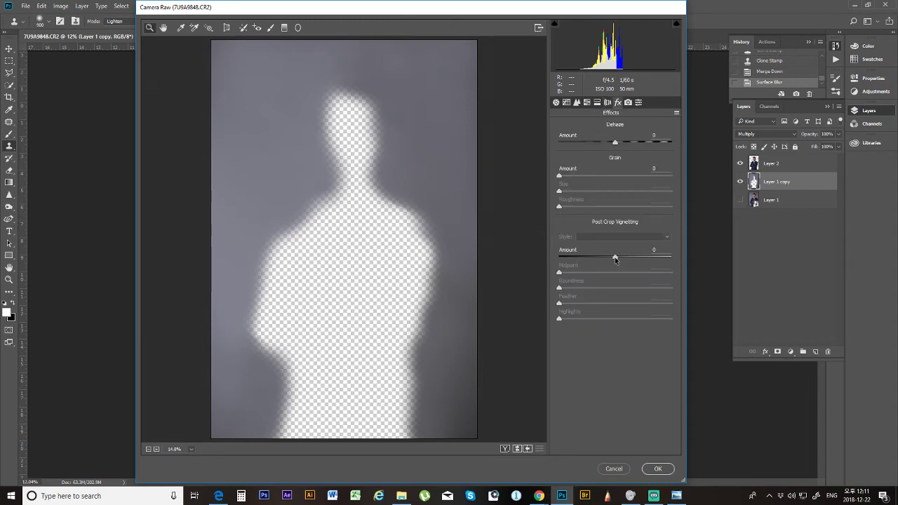
drag(615, 259, 612, 296)
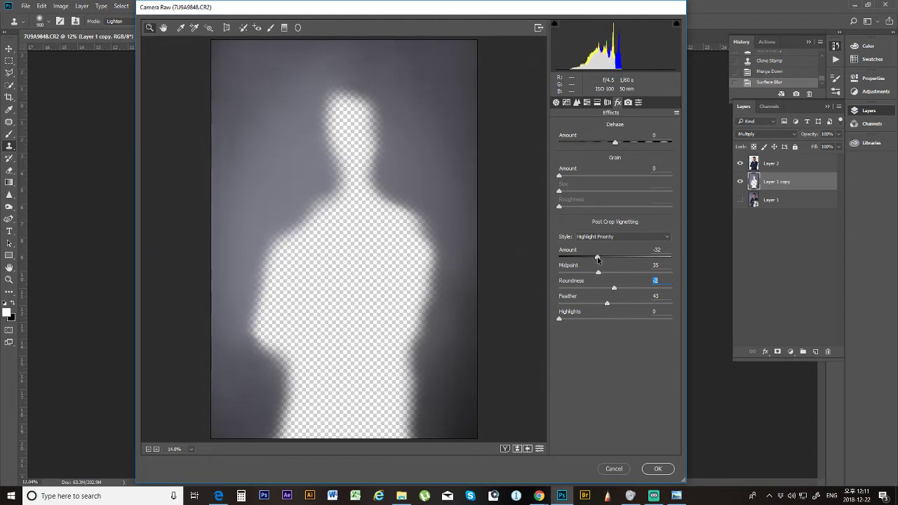
drag(598, 259, 602, 262)
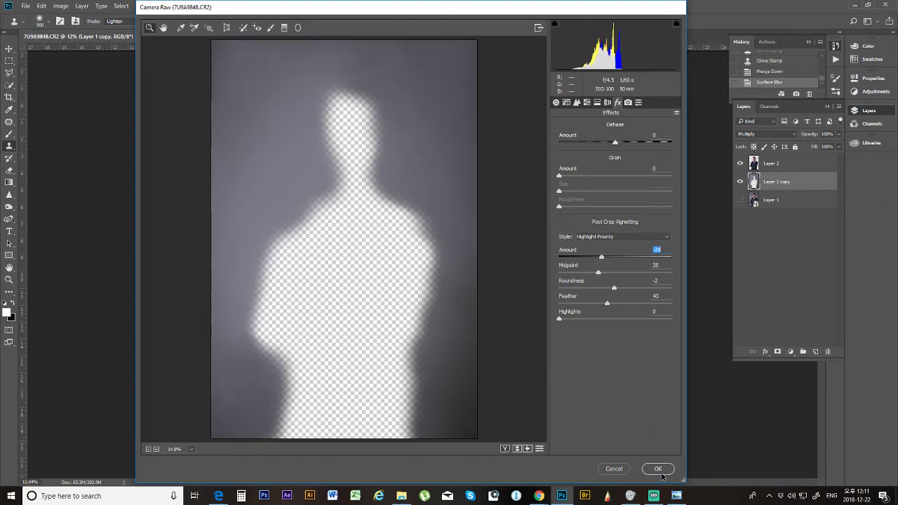
Step: Compare the backdrop before and after the Camera Raw adjustments, including side by side, and apply the filter
click(555, 103)
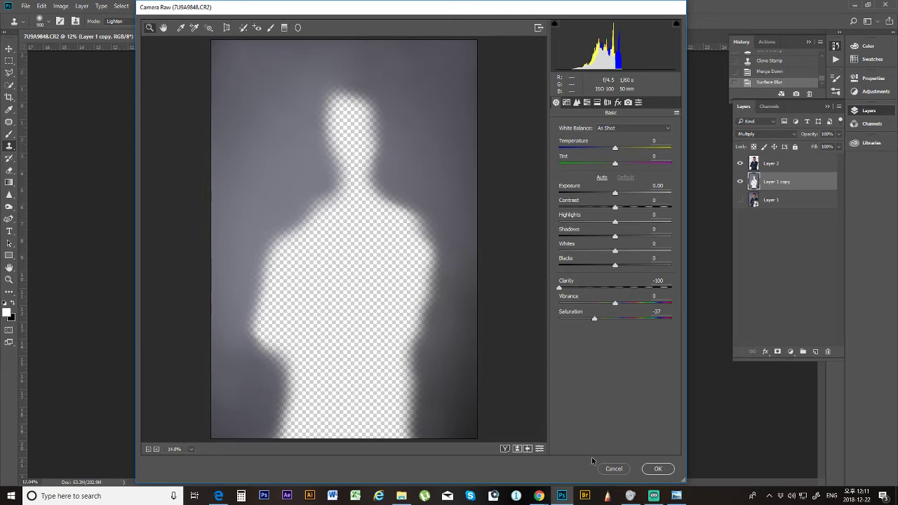
click(517, 449)
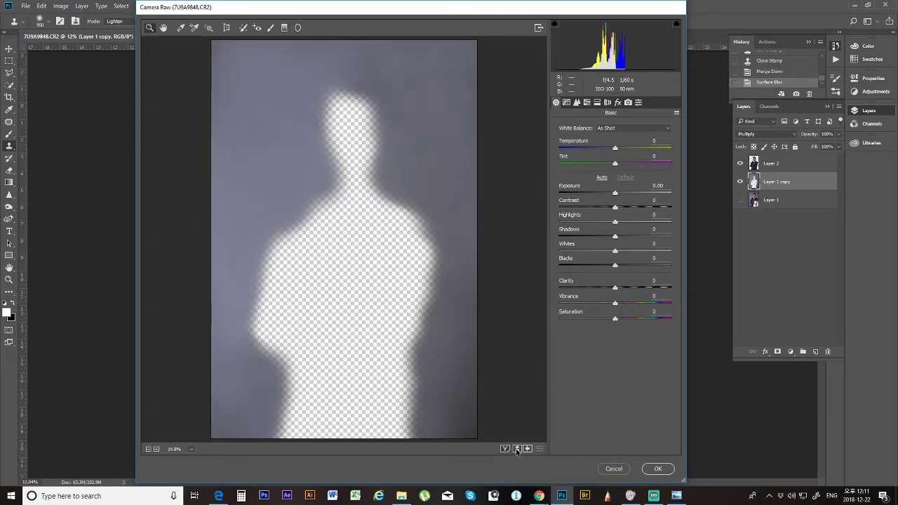
click(516, 448)
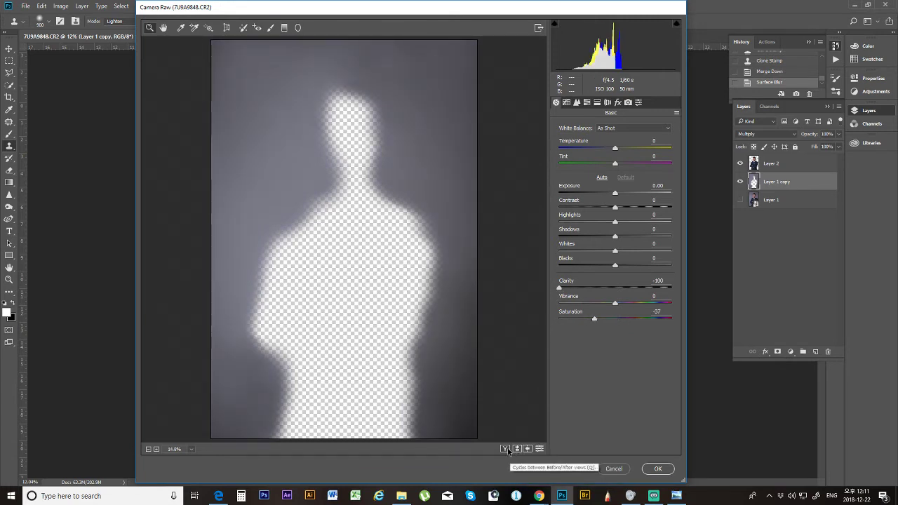
click(506, 449)
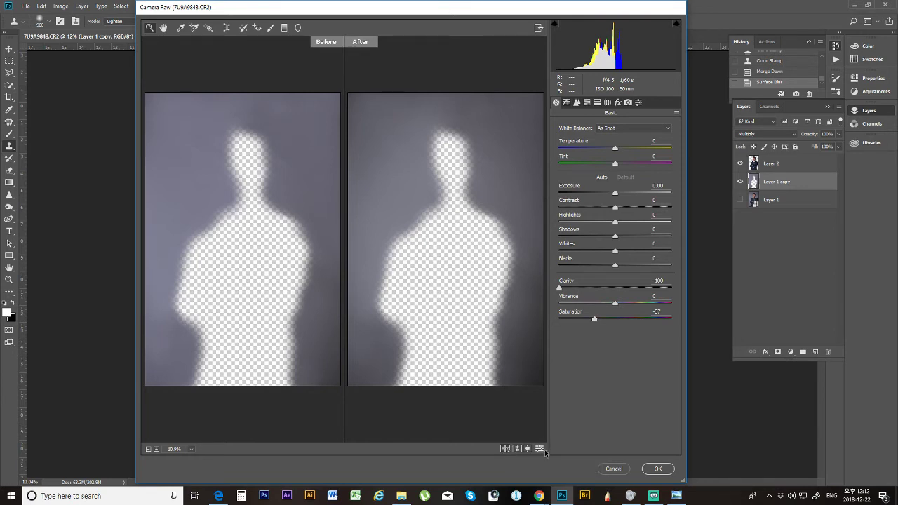
click(539, 448)
click(540, 449)
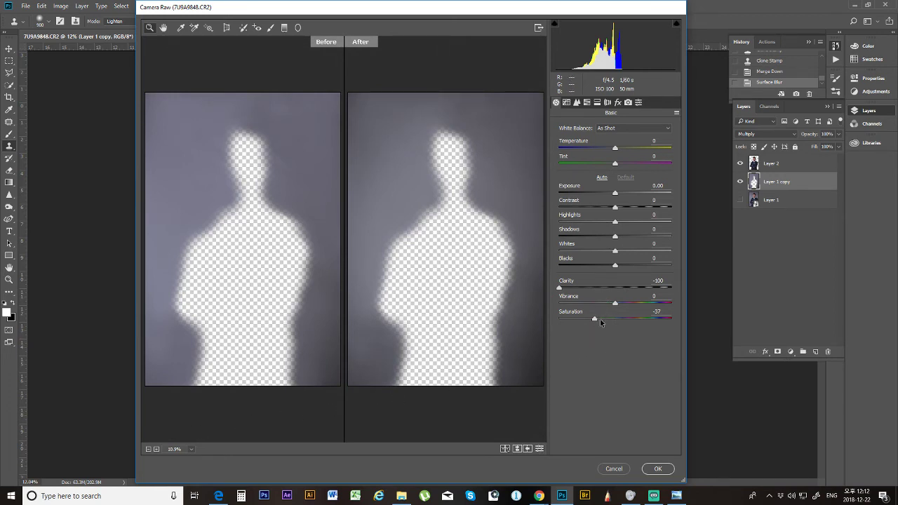
click(659, 468)
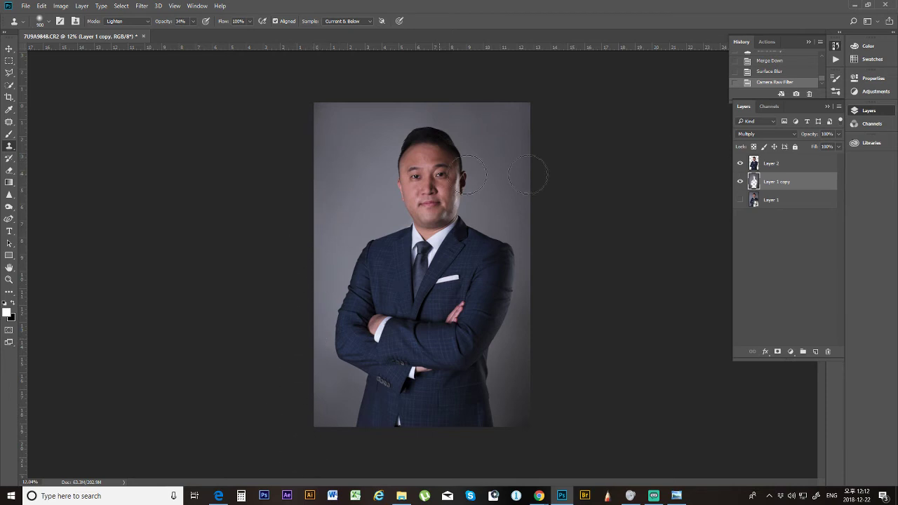
Step: Brighten Layer 1 copy with Levels, setting the midtone input to 1.14 and the black output level to 82
key(ctrl+l)
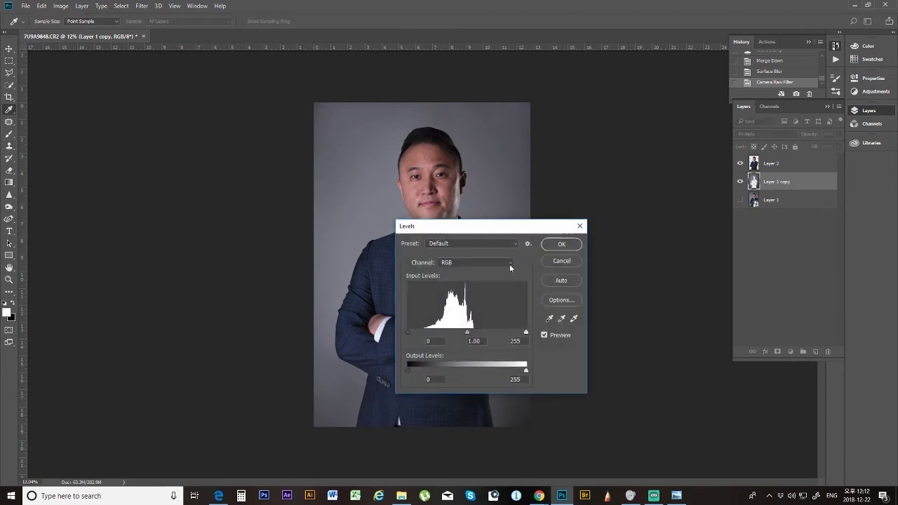
drag(529, 226, 716, 224)
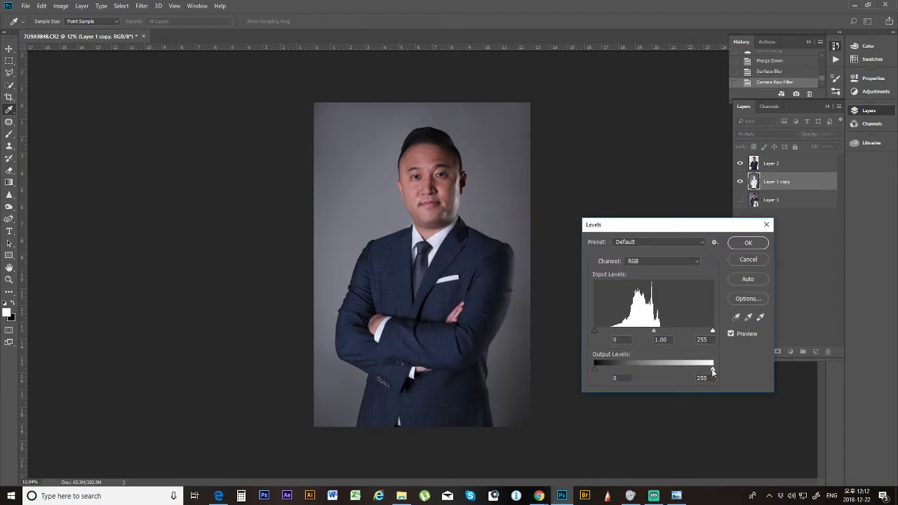
drag(713, 370, 713, 370)
drag(595, 371, 627, 370)
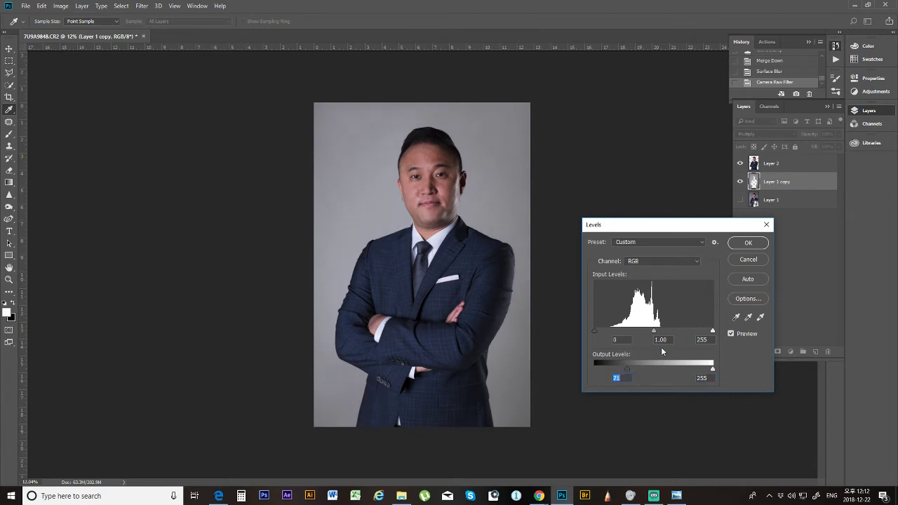
click(713, 332)
mouse_move(655, 335)
mouse_down()
mouse_move(669, 335)
mouse_move(639, 335)
mouse_move(648, 331)
mouse_up()
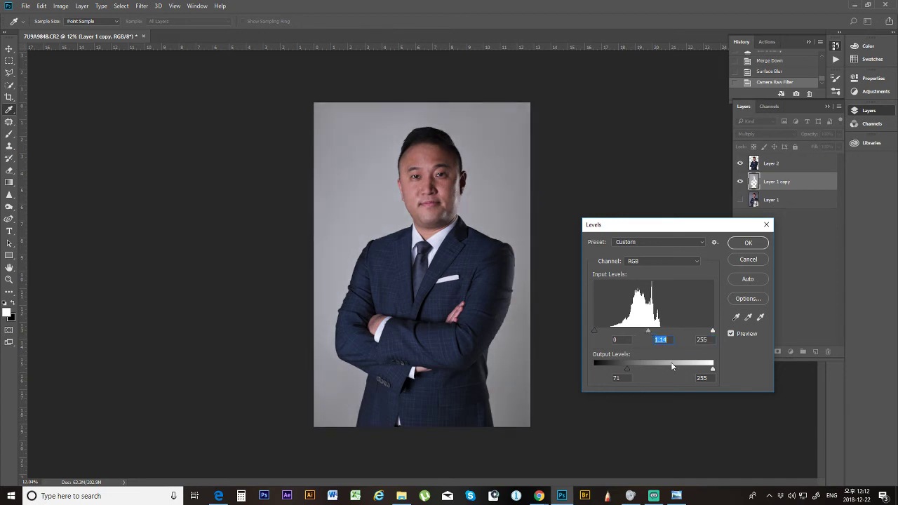
mouse_move(631, 368)
mouse_down()
mouse_move(620, 368)
mouse_move(630, 372)
mouse_up()
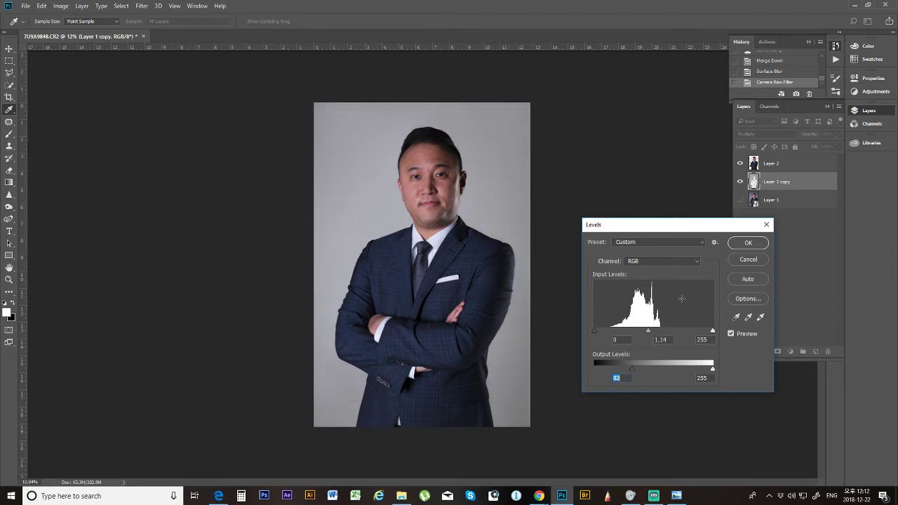
click(747, 242)
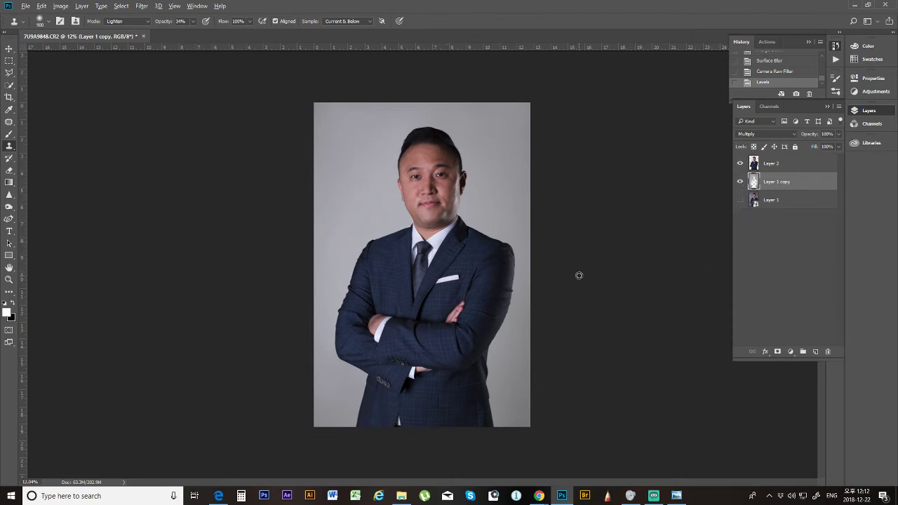
Step: Inspect the backdrop edge around the neck and collar, and add a new layer directly above Layer 1
scroll(490, 256, down, 2)
scroll(424, 235, up, 5)
scroll(424, 235, up, 4)
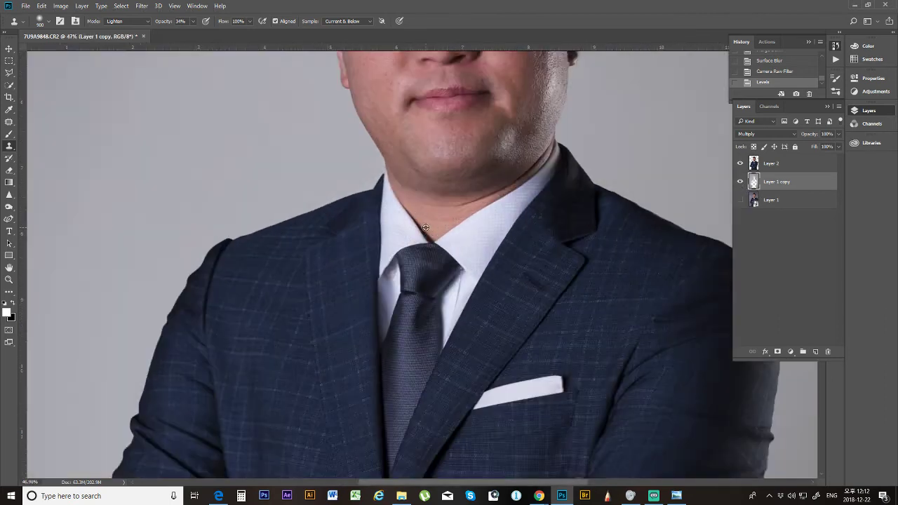
scroll(434, 203, down, 2)
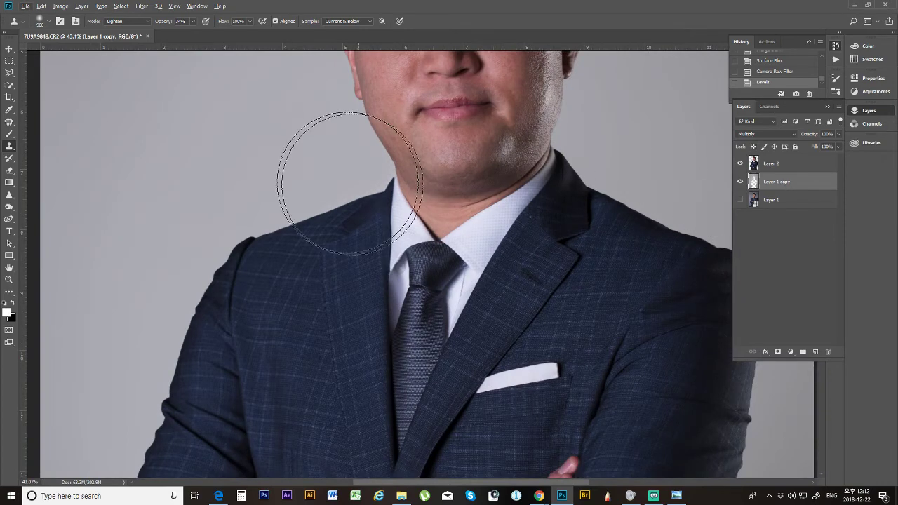
scroll(408, 167, up, 3)
scroll(408, 166, up, 2)
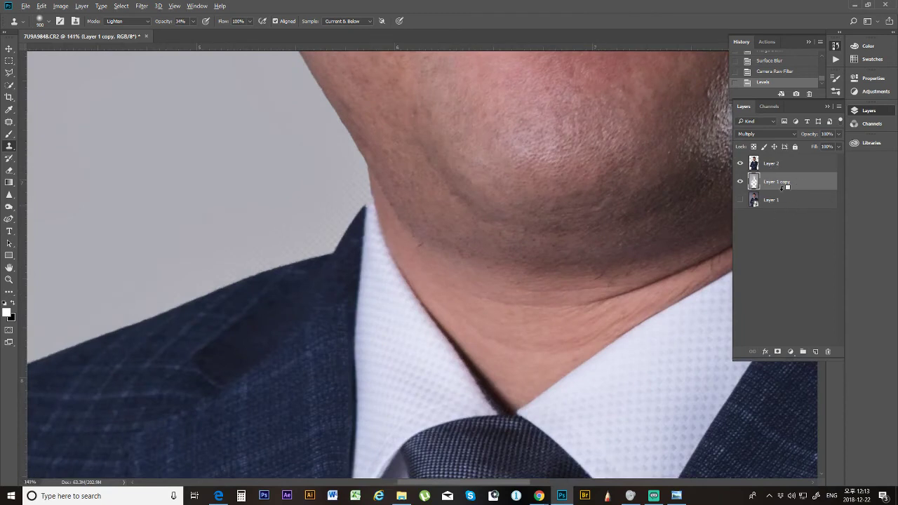
click(783, 205)
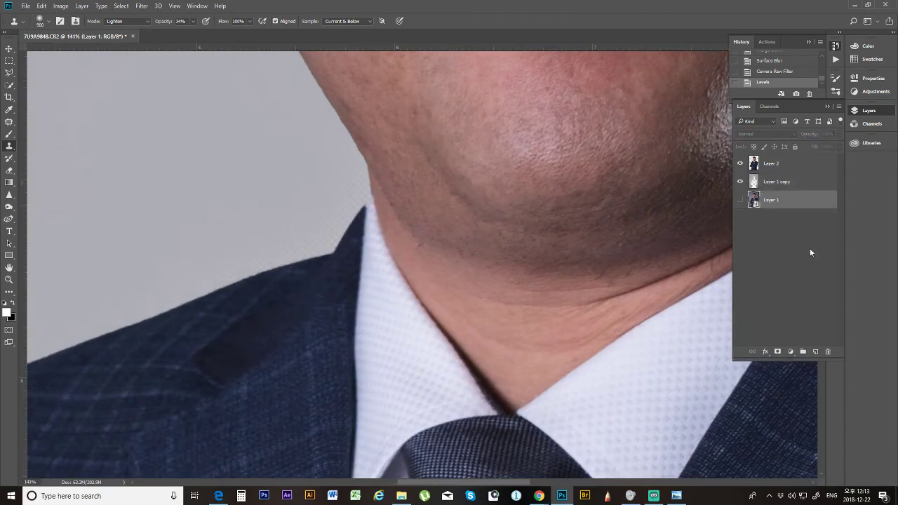
click(816, 352)
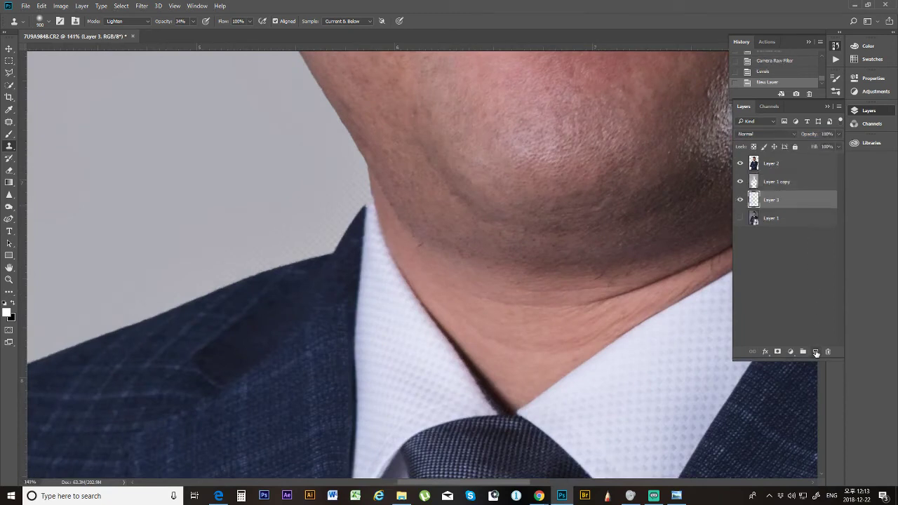
Step: Sample the light grey backdrop beside the neck and fill Layer 3 with it using the Paint Bucket
click(10, 109)
click(315, 163)
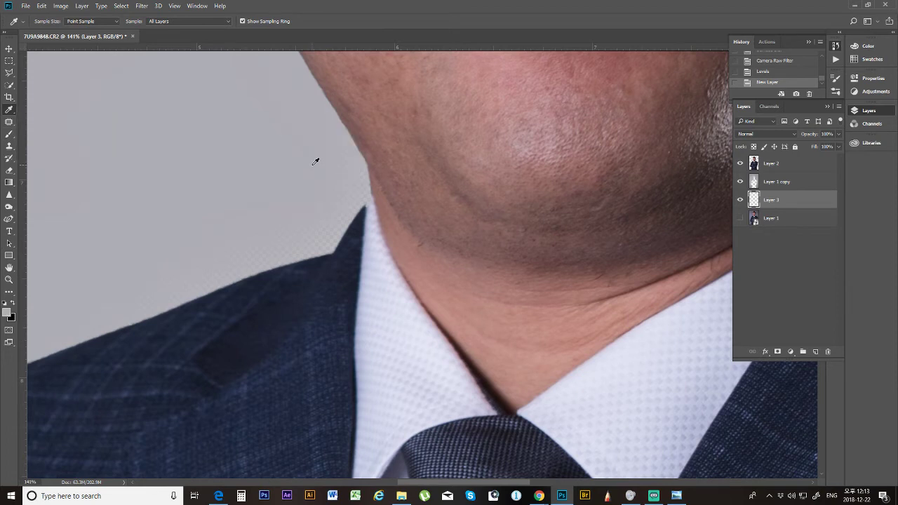
click(9, 182)
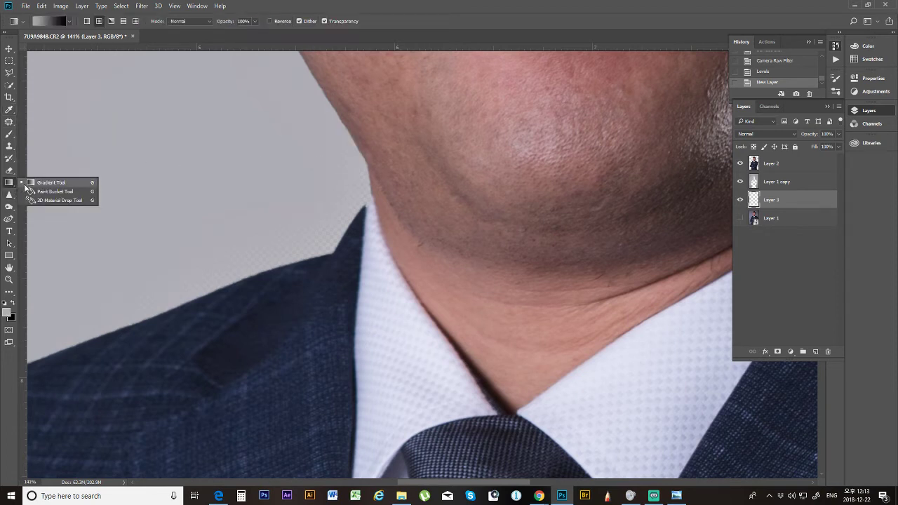
click(49, 191)
click(305, 224)
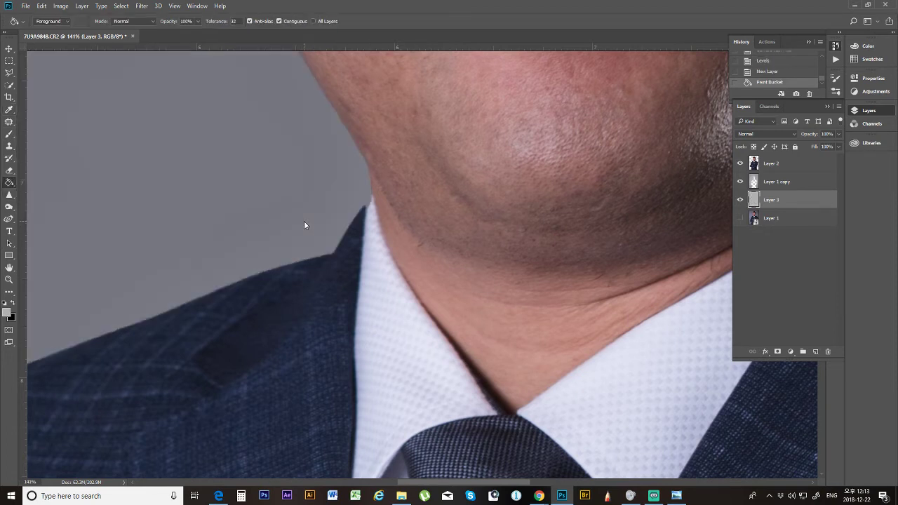
Step: Change the blending mode of Layer 1 copy to Normal and check the backdrop against the grey fill layer
key(ctrl+0)
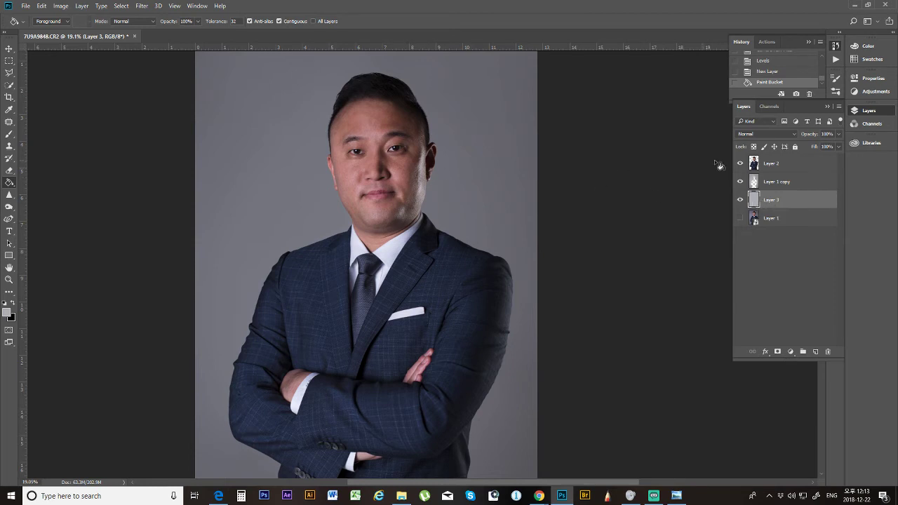
click(773, 183)
click(772, 133)
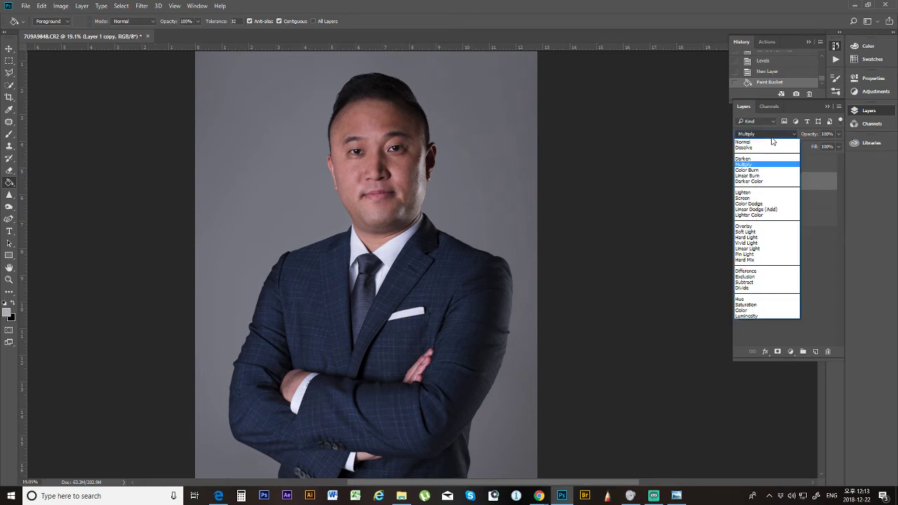
click(774, 140)
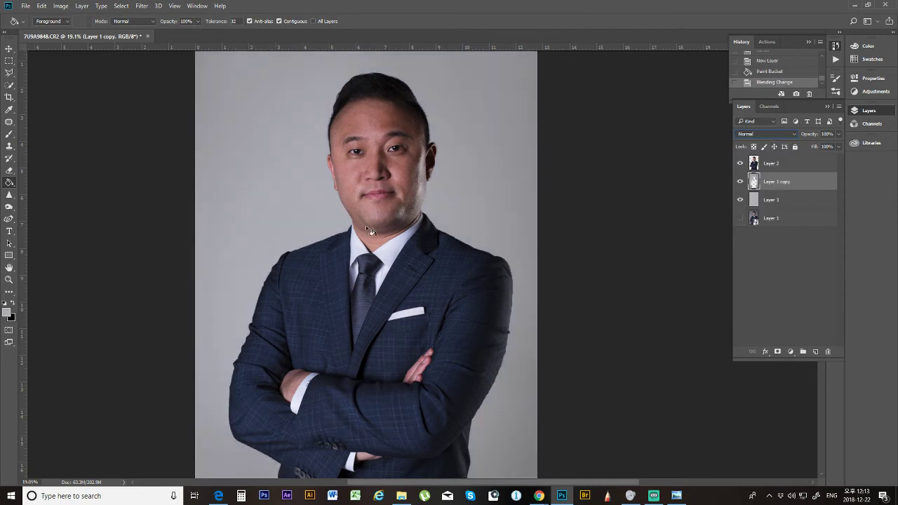
click(740, 200)
Step: Switch to the Rectangular Marquee tool, review the whole portrait and make Layer 2 with the subject active
click(9, 61)
scroll(93, 162, down, 4)
scroll(539, 248, up, 4)
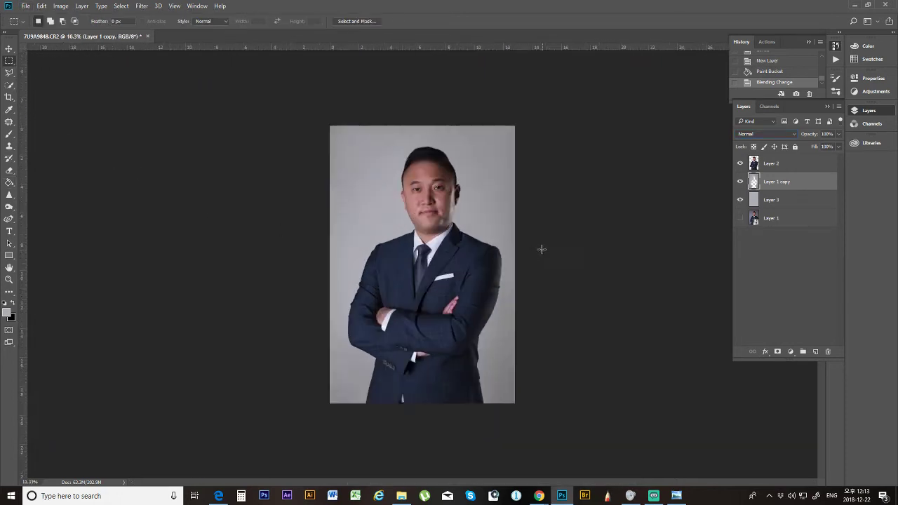
scroll(497, 236, down, 2)
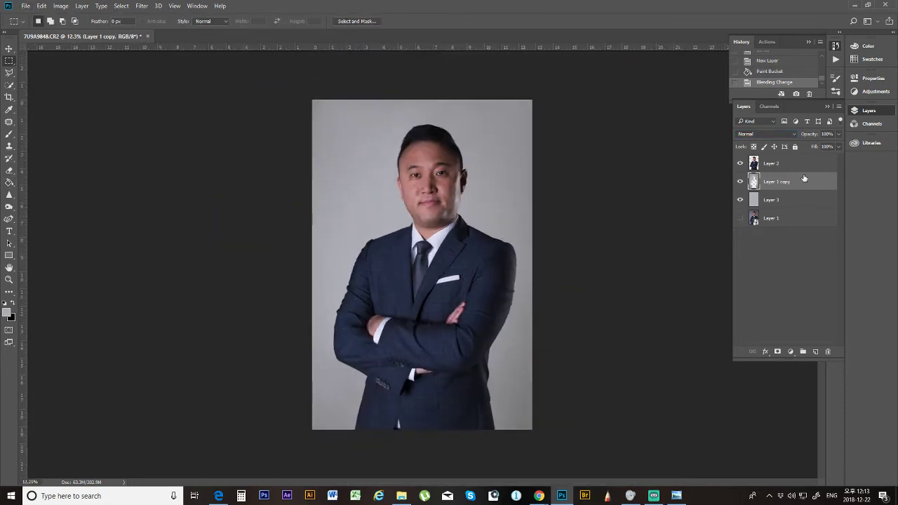
click(778, 164)
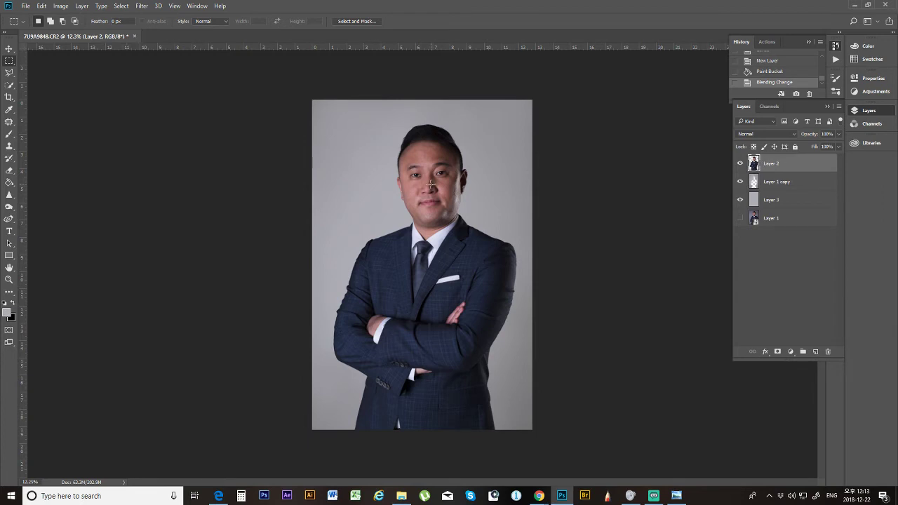
Step: Open the Liquify filter on the cut-out subject layer and choose Face #1 for face-aware adjustment
scroll(433, 181, up, 3)
scroll(443, 173, down, 2)
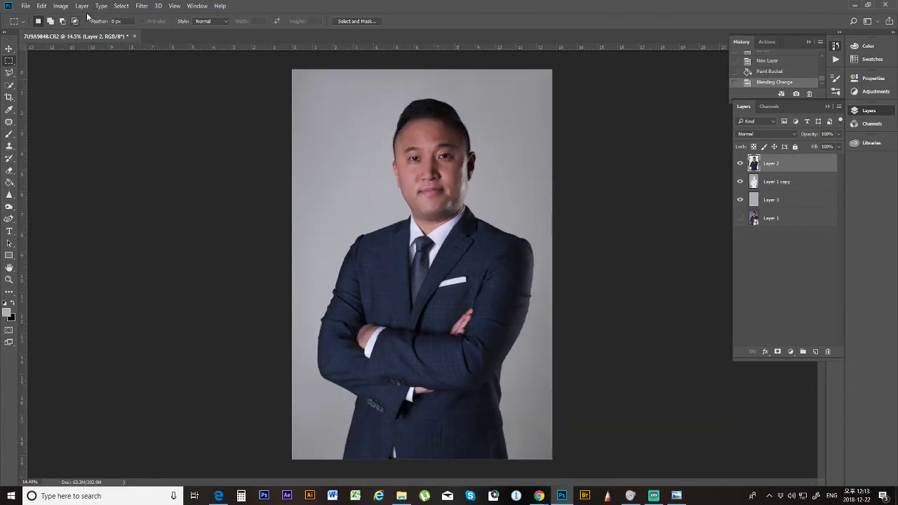
click(146, 5)
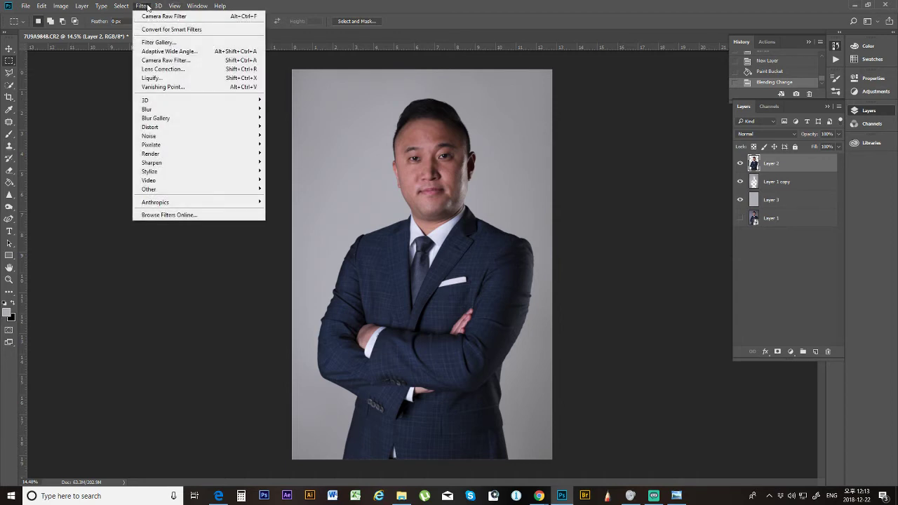
click(181, 78)
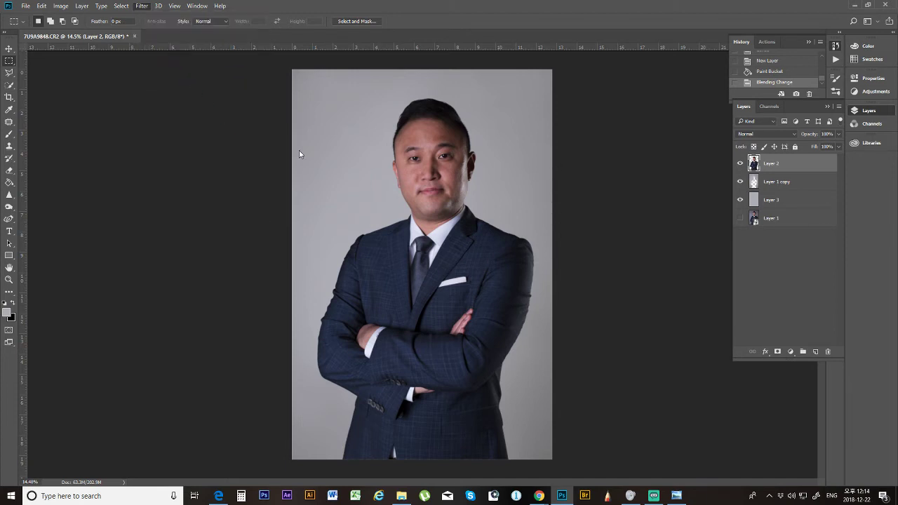
key(ctrl+plus)
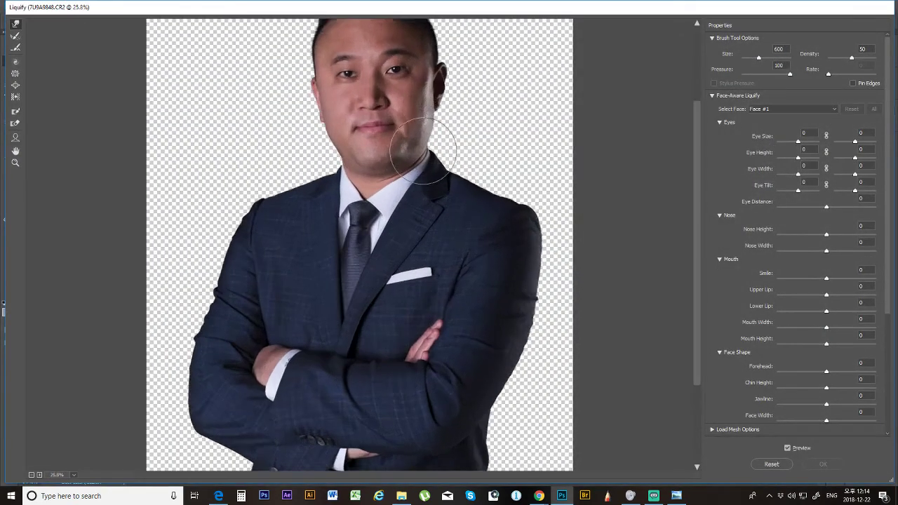
scroll(423, 151, up, 1)
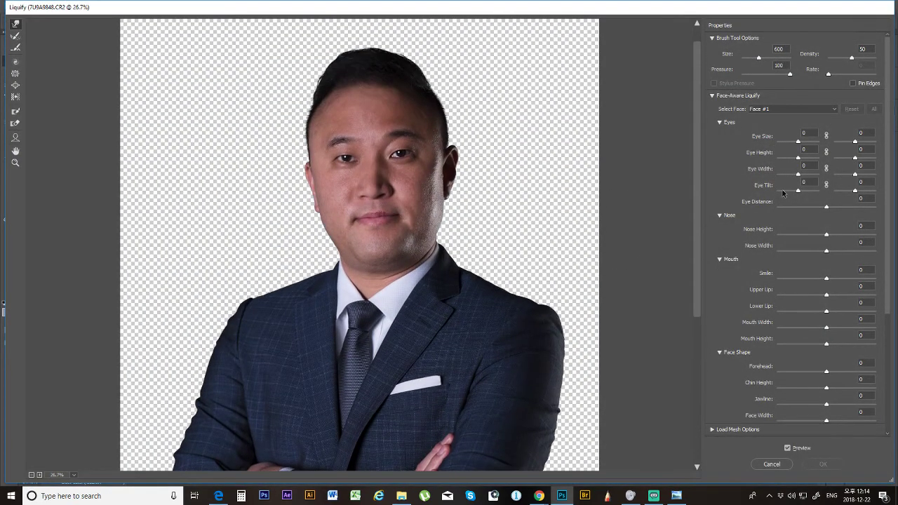
click(775, 110)
click(774, 114)
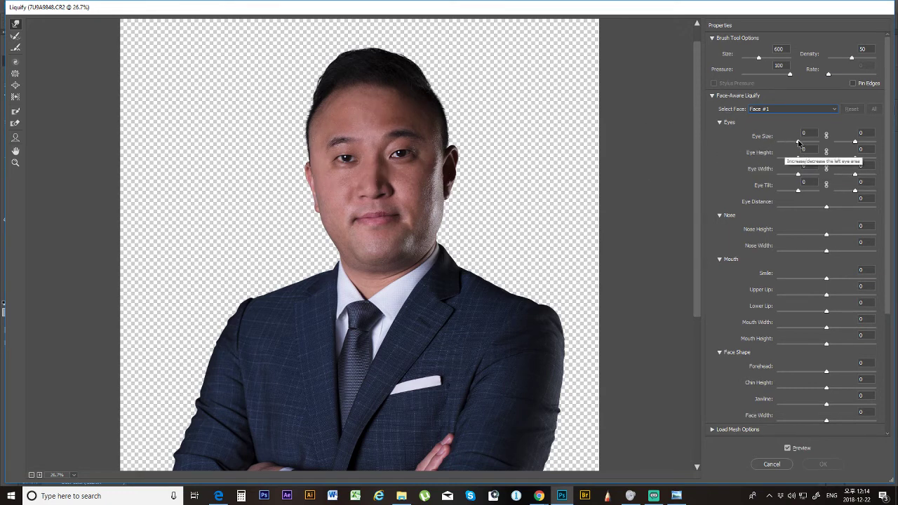
Step: Set both eye sizes to 36, the eye distance to 10 and the nose width to -15
drag(797, 142, 862, 143)
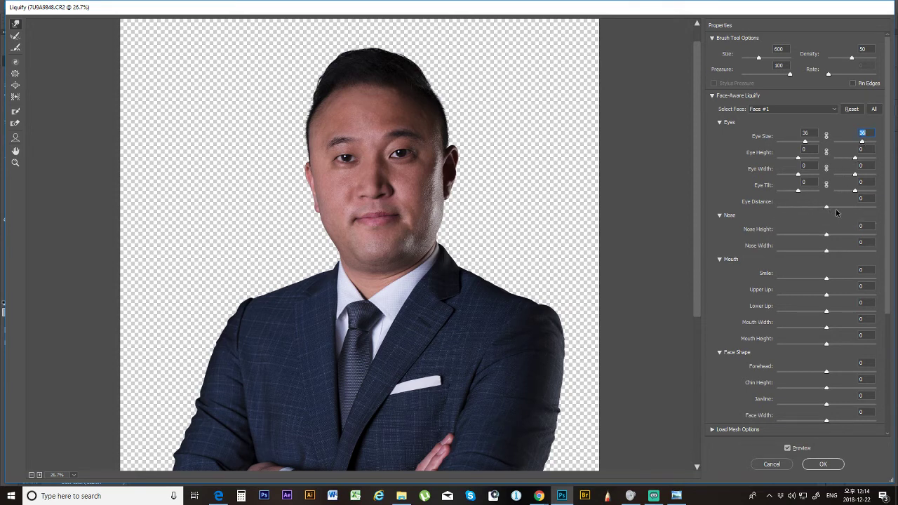
drag(826, 208, 834, 209)
click(826, 252)
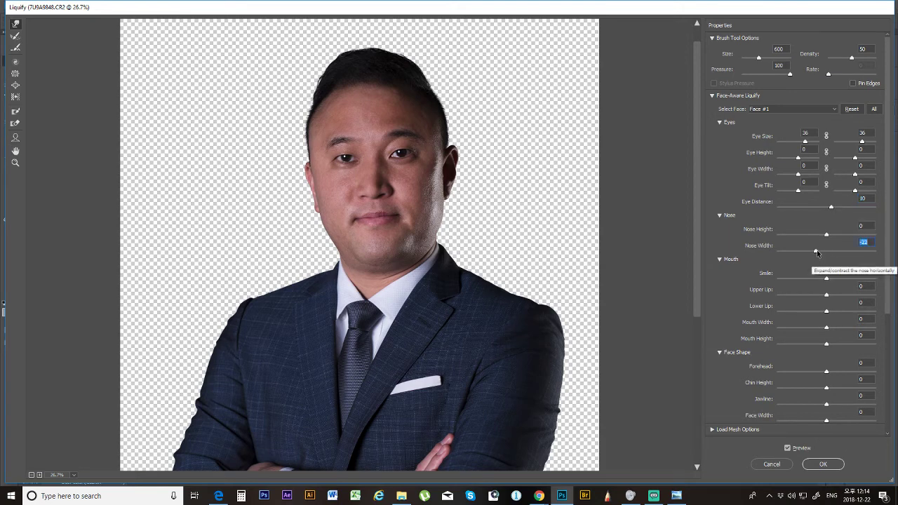
mouse_move(826, 254)
mouse_down()
mouse_move(834, 253)
mouse_move(820, 254)
mouse_up()
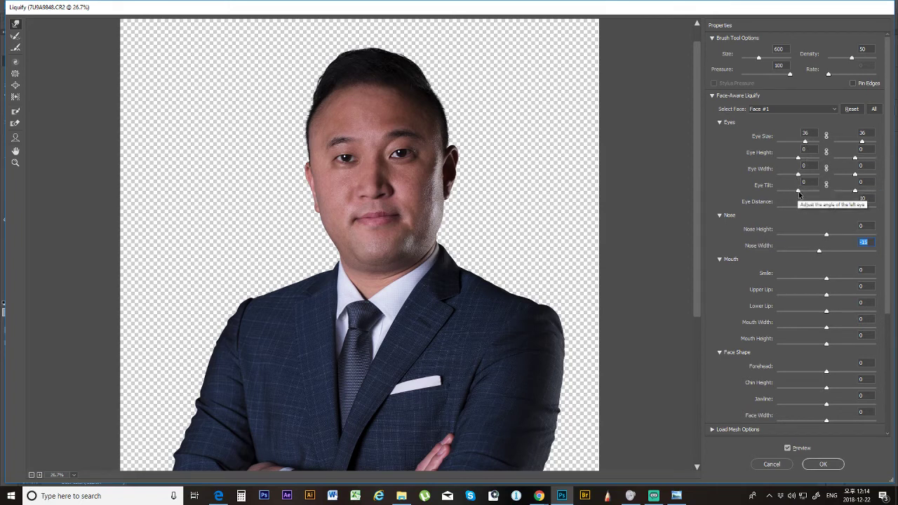
Step: Set the left eye tilt to -29 and the right eye size to 10
drag(797, 189, 793, 196)
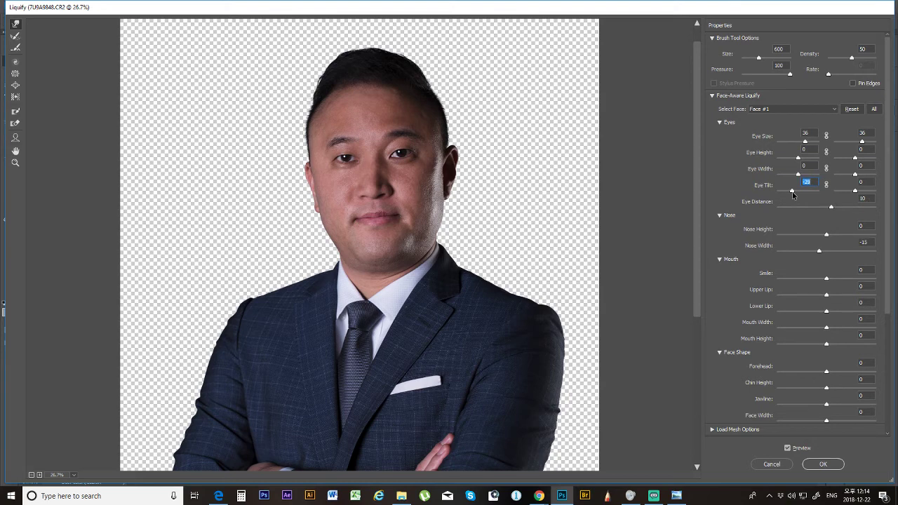
drag(861, 142, 856, 144)
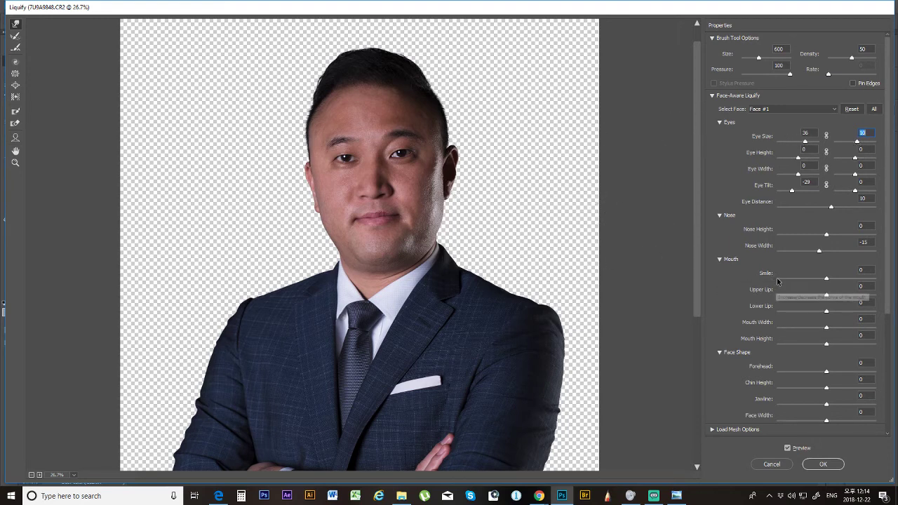
Step: Adjust the mouth with a Smile value of 25 and a Mouth Width of 63
scroll(777, 281, down, 1)
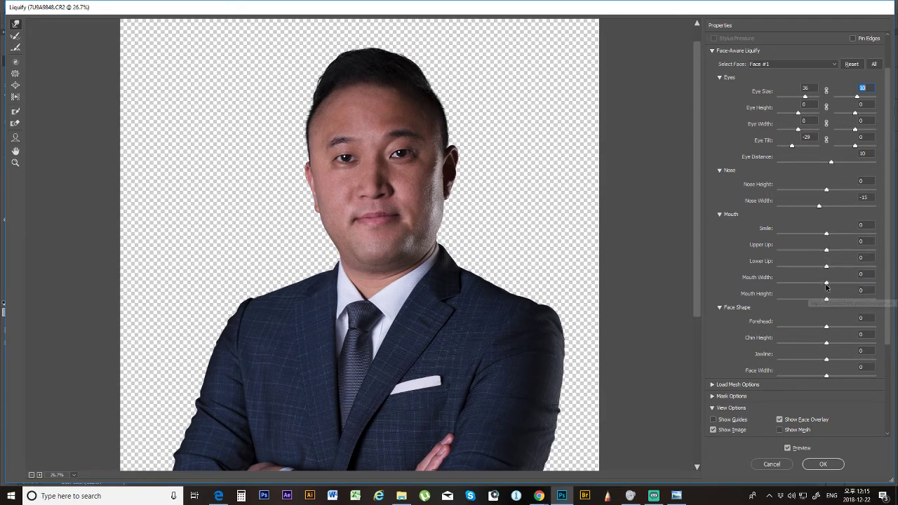
mouse_move(826, 233)
mouse_down()
mouse_move(846, 237)
mouse_move(825, 236)
mouse_up()
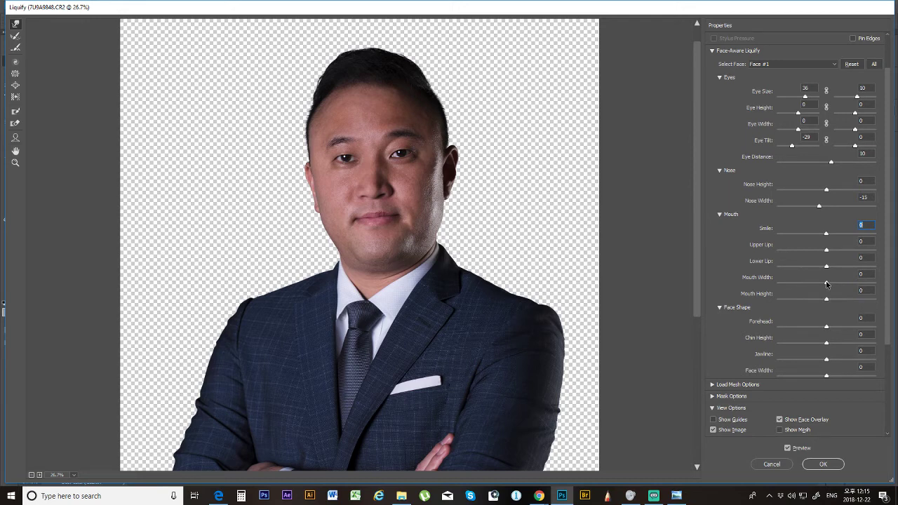
drag(826, 284, 875, 285)
drag(826, 236, 840, 238)
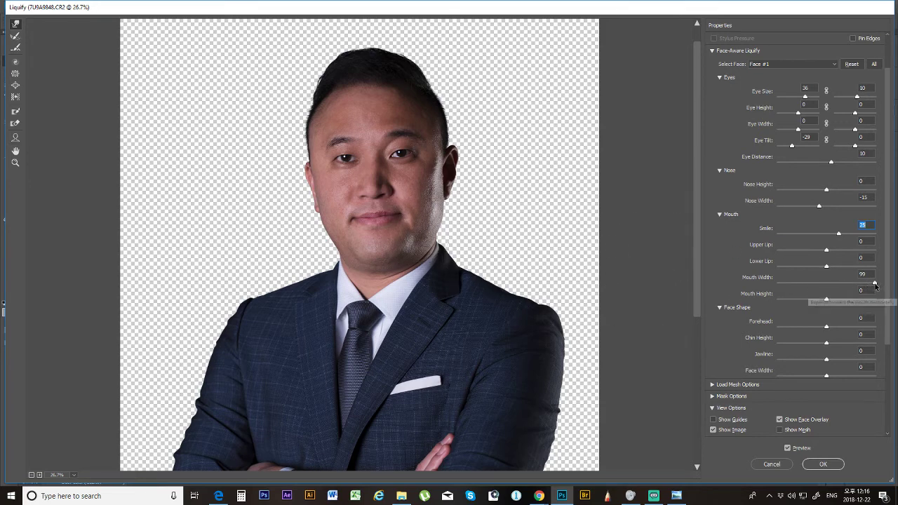
drag(875, 286, 857, 287)
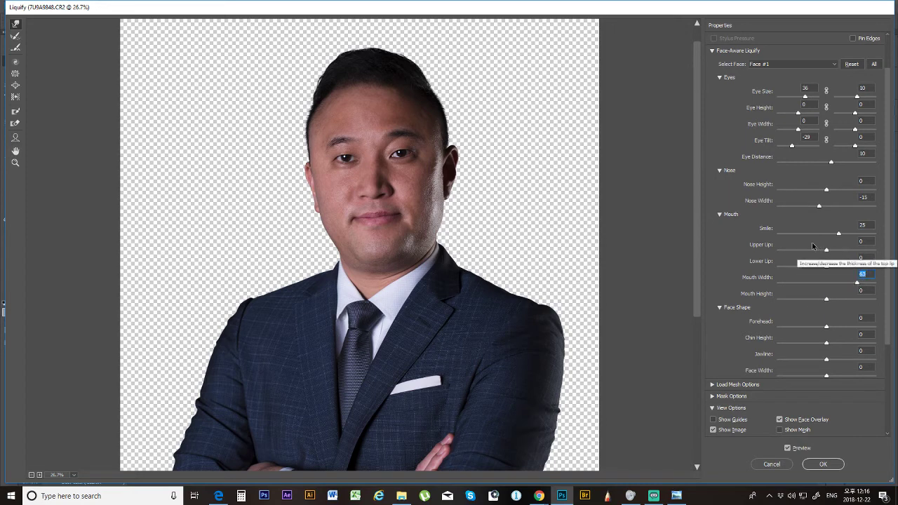
Step: Set the left eye size to 26
click(805, 96)
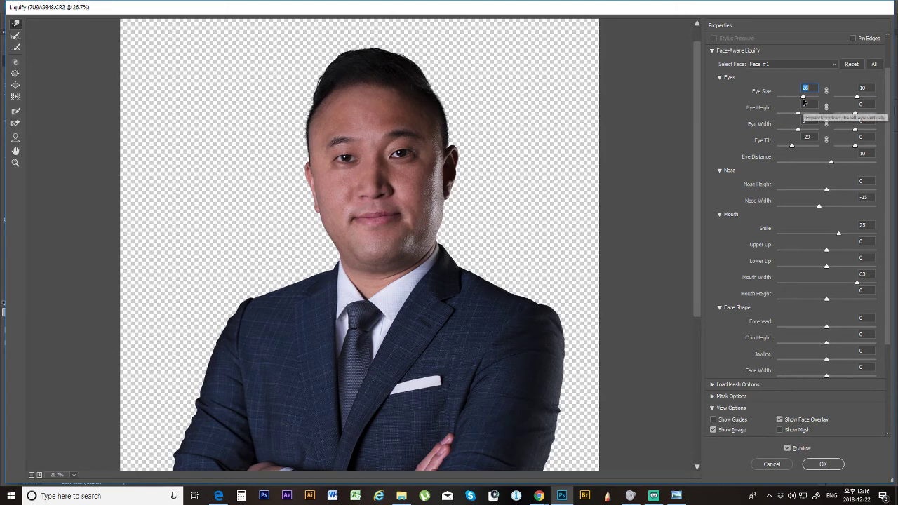
scroll(668, 317, down, 3)
scroll(668, 317, up, 3)
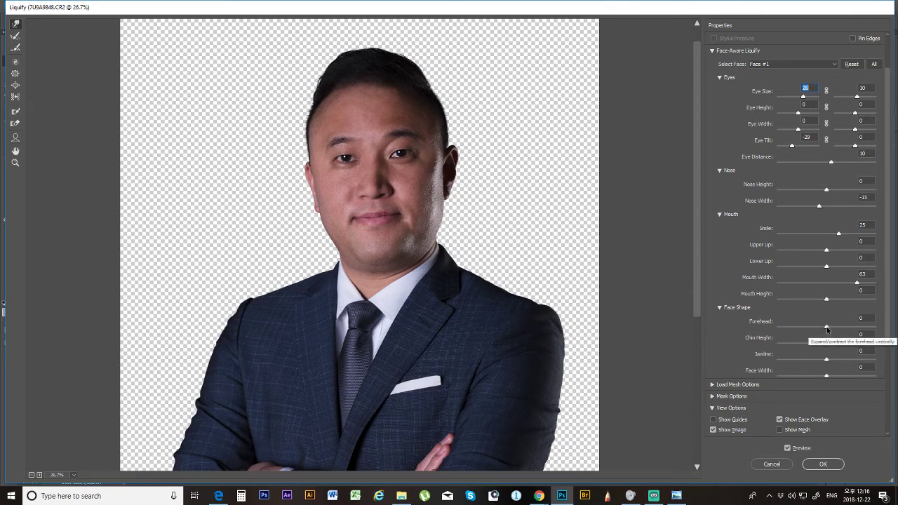
Step: Reshape the face with Forehead -1, Chin Height 44, Jawline -29 and Face Width -32
drag(826, 328, 806, 333)
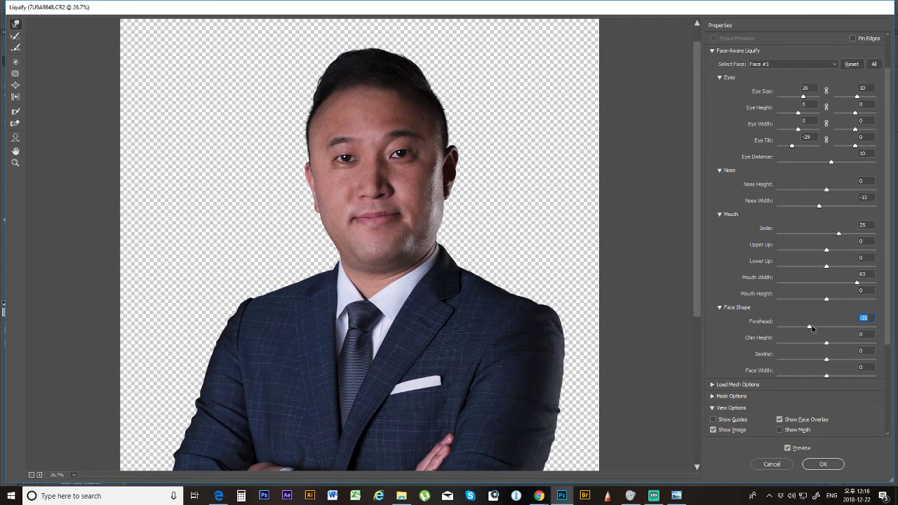
mouse_move(811, 328)
mouse_down()
mouse_move(837, 328)
mouse_move(824, 329)
mouse_up()
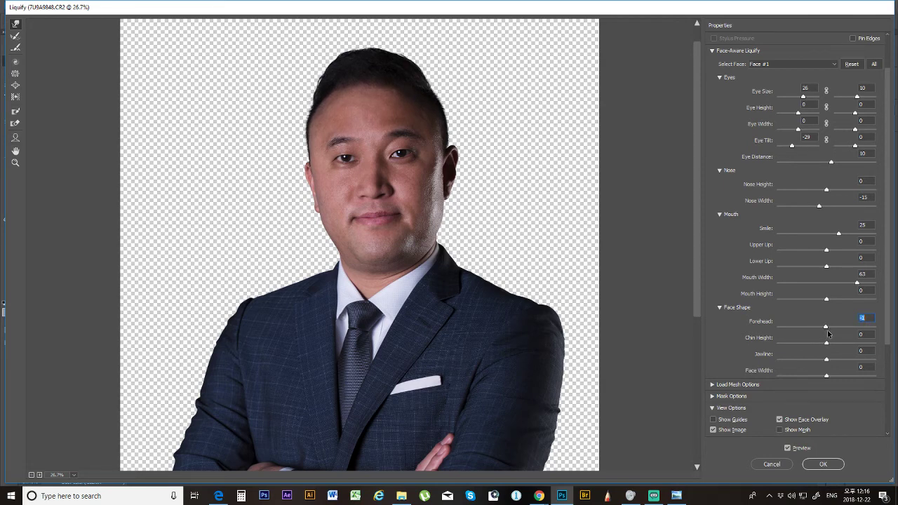
drag(826, 331, 827, 331)
drag(830, 378, 811, 378)
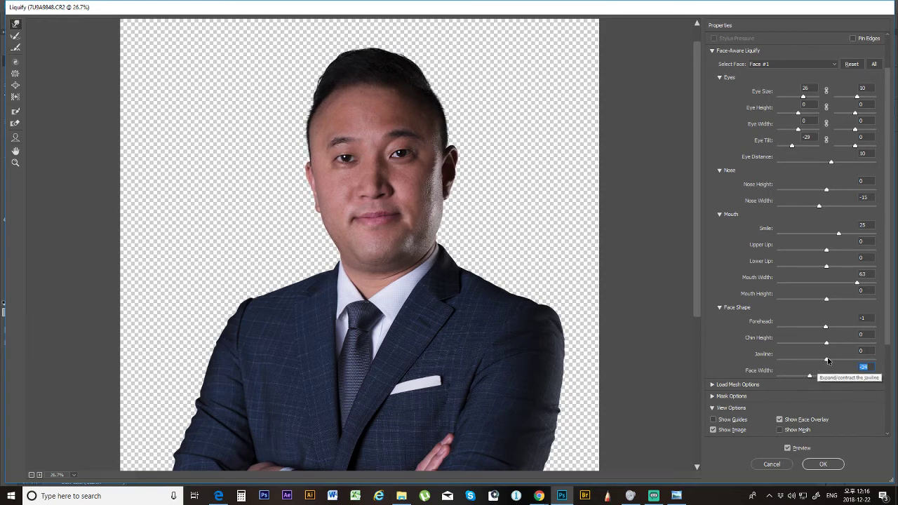
mouse_move(827, 359)
mouse_down()
mouse_move(817, 360)
mouse_move(824, 362)
mouse_up()
drag(827, 344, 849, 345)
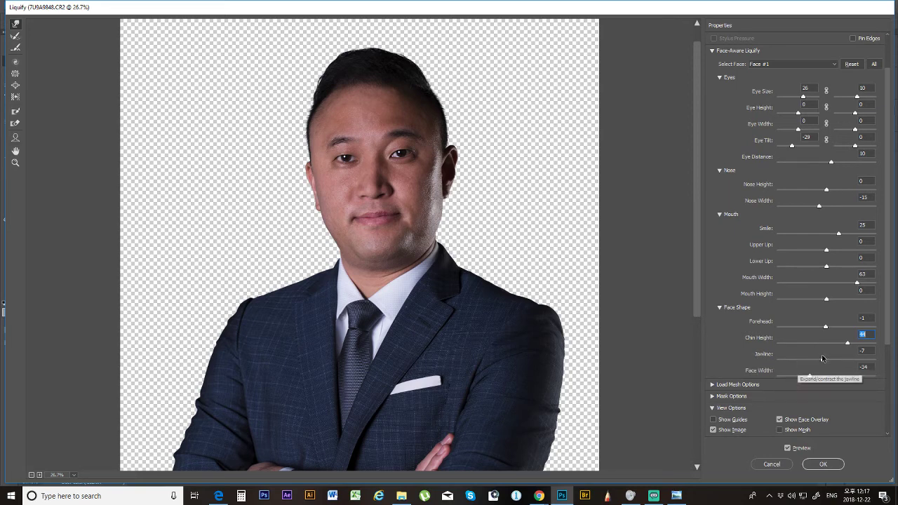
drag(823, 361, 811, 379)
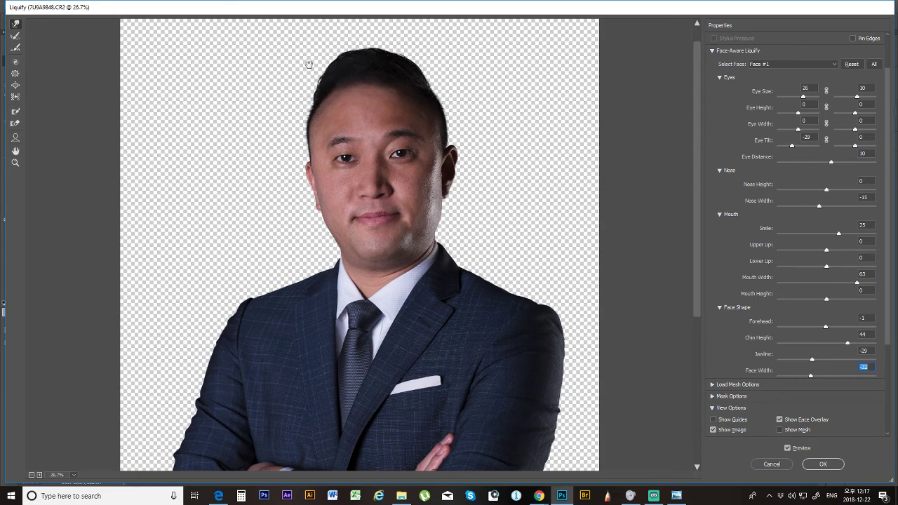
Step: Enlarge the Forward Warp brush and push the outer edge of the subject's left shoulder and upper arm slightly outward
drag(308, 64, 303, 105)
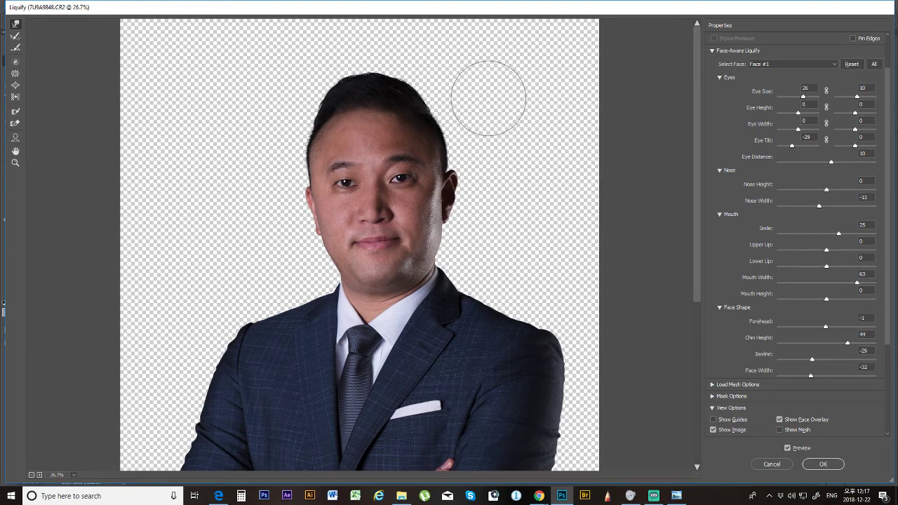
scroll(467, 357, down, 4)
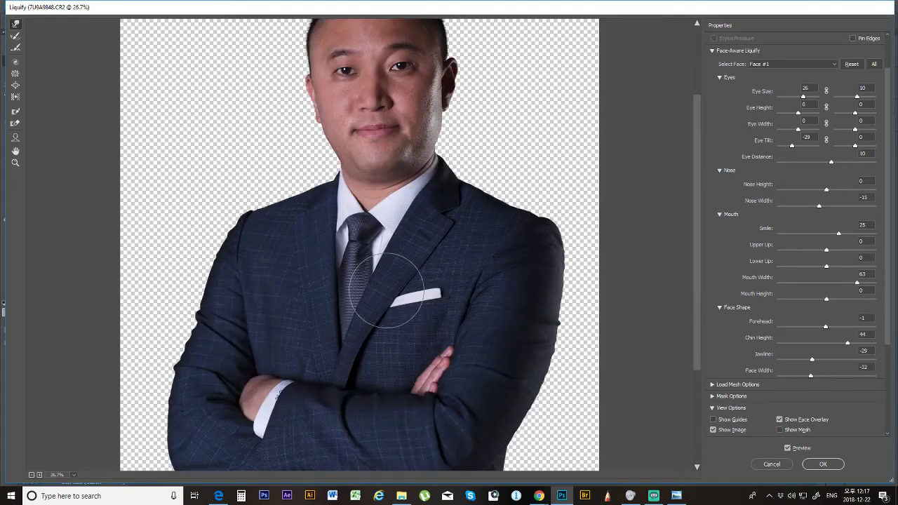
key(bracketright)
key(bracketright)
key(bracketright)
key(bracketright)
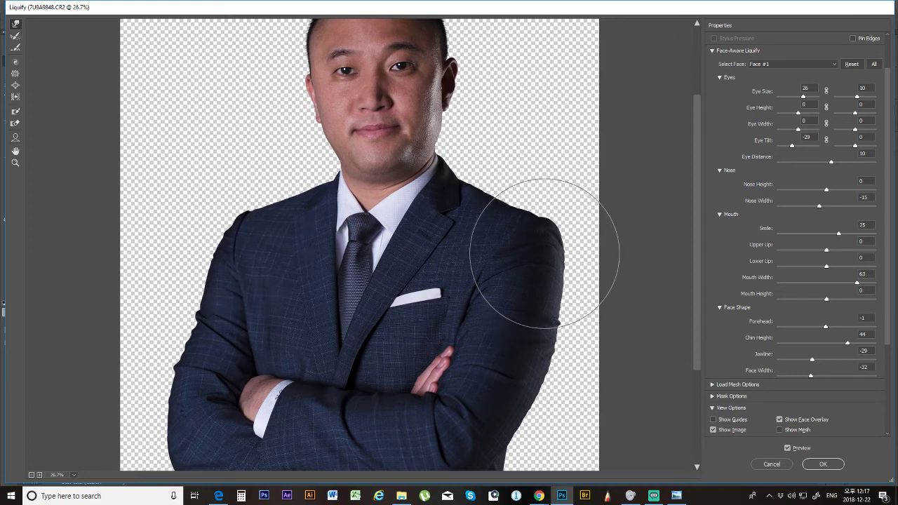
drag(545, 250, 552, 257)
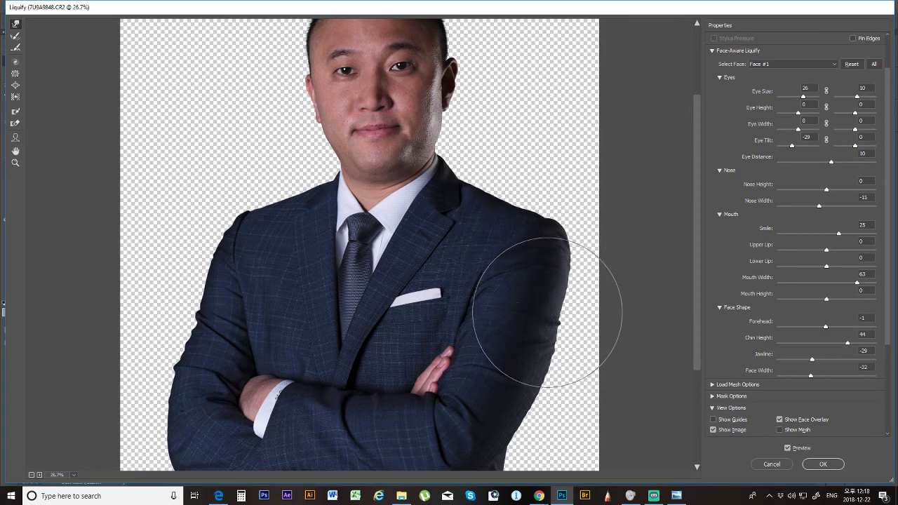
drag(546, 308, 554, 305)
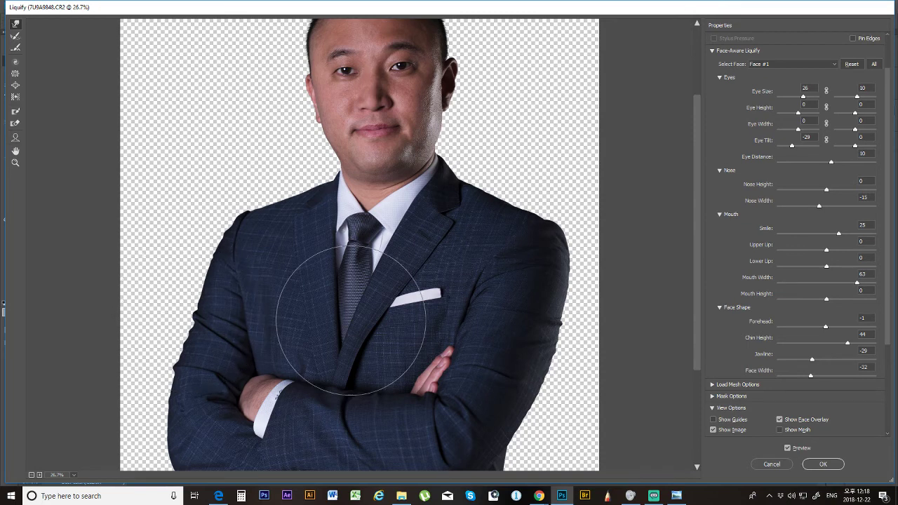
Step: Shrink the warp brush and push the shirt and jacket collar edges inward around the neck
scroll(561, 284, up, 5)
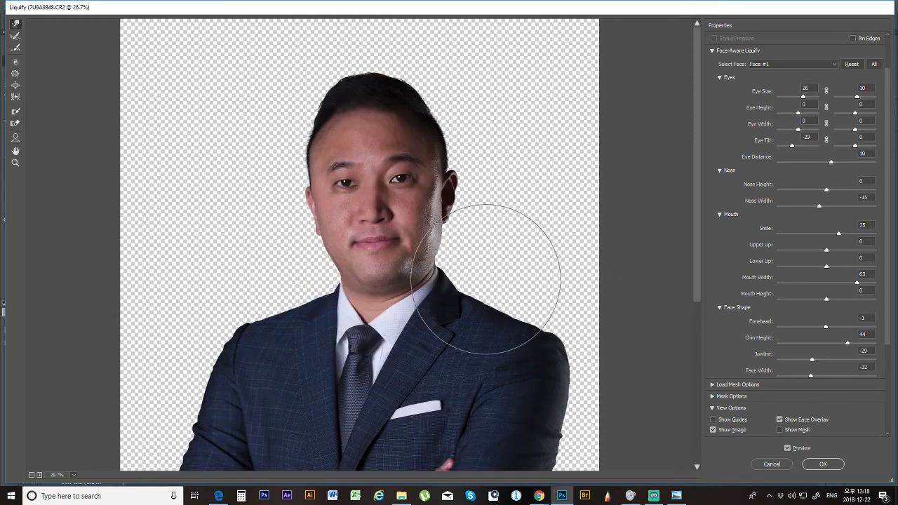
key(bracketleft)
key(bracketleft)
key(bracketleft)
key(bracketleft)
key(bracketleft)
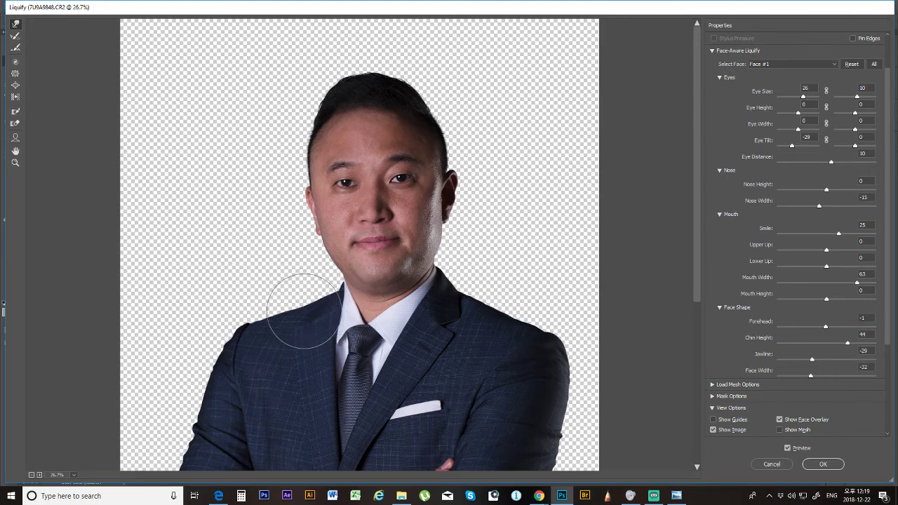
Step: Compare the portrait repeatedly with and without the Liquify changes, checking the face, neck and shoulders, and reduce the warp brush size
key(p)
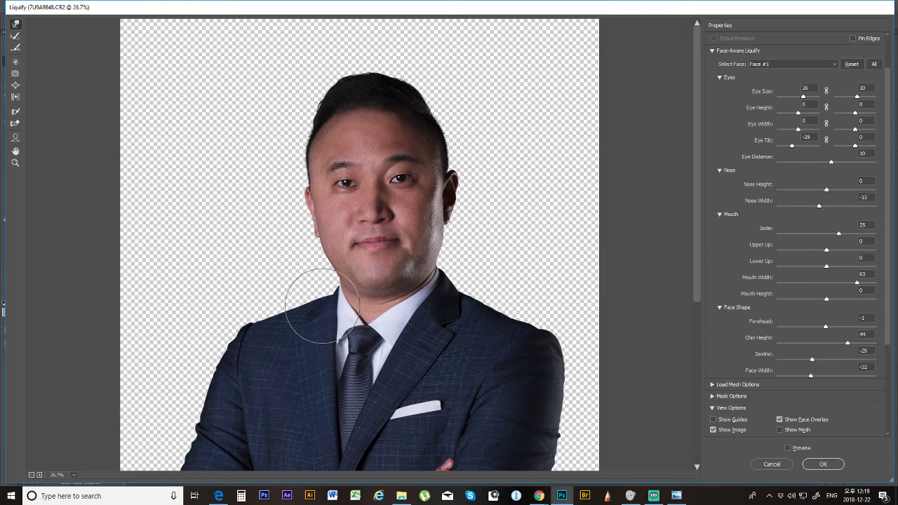
key(p)
key(p)
key(p)
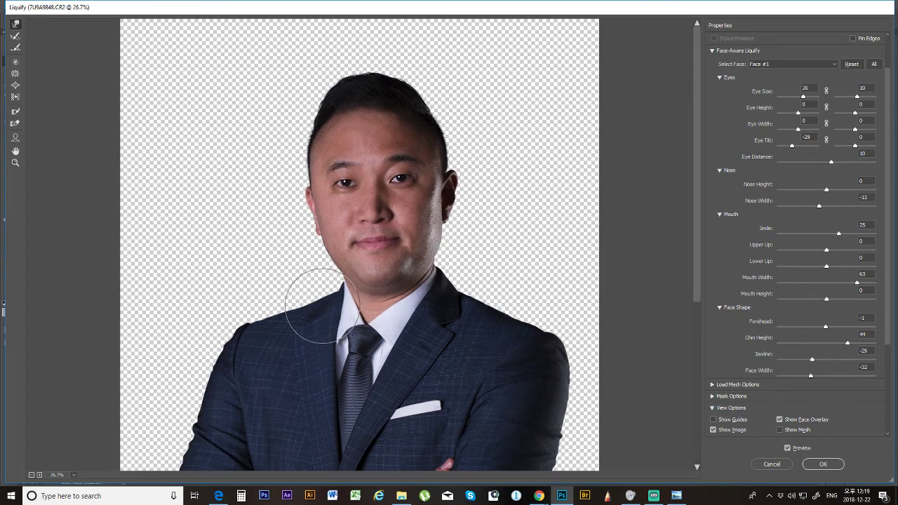
key(bracketleft)
key(bracketleft)
key(bracketleft)
key(bracketleft)
key(p)
key(p)
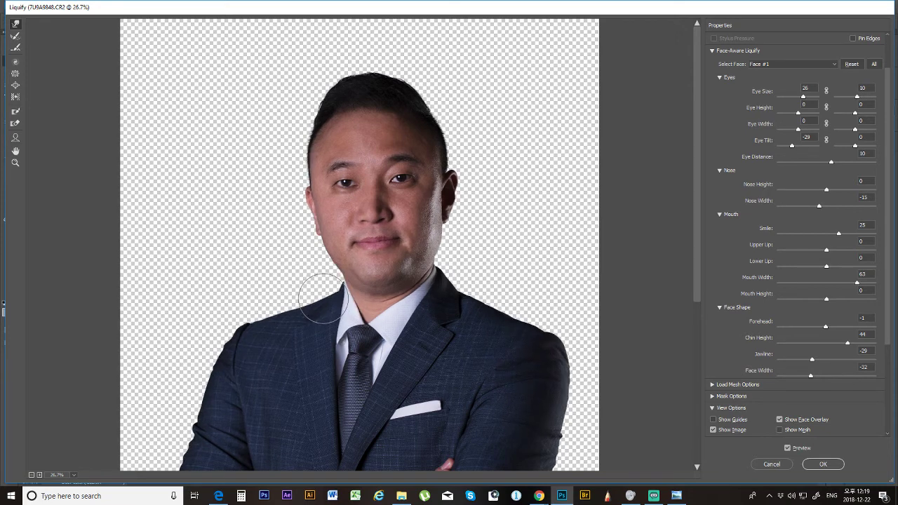
key(p)
key(p)
key(p)
key(p)
key(p)
key(p)
key(p)
key(p)
key(p)
key(p)
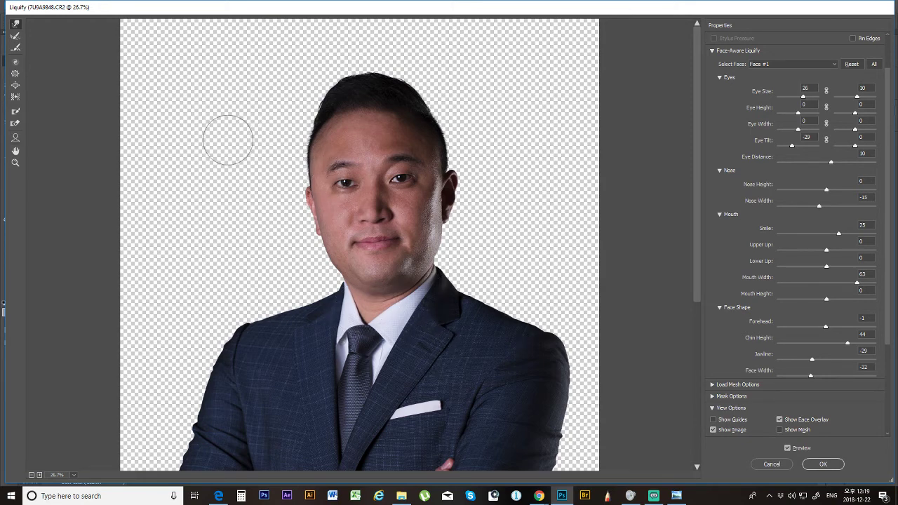
Step: Enlarge the warp brush, check the crossed arms and lower jacket, and apply the Liquify changes
key(bracketright)
key(bracketright)
key(bracketright)
key(bracketright)
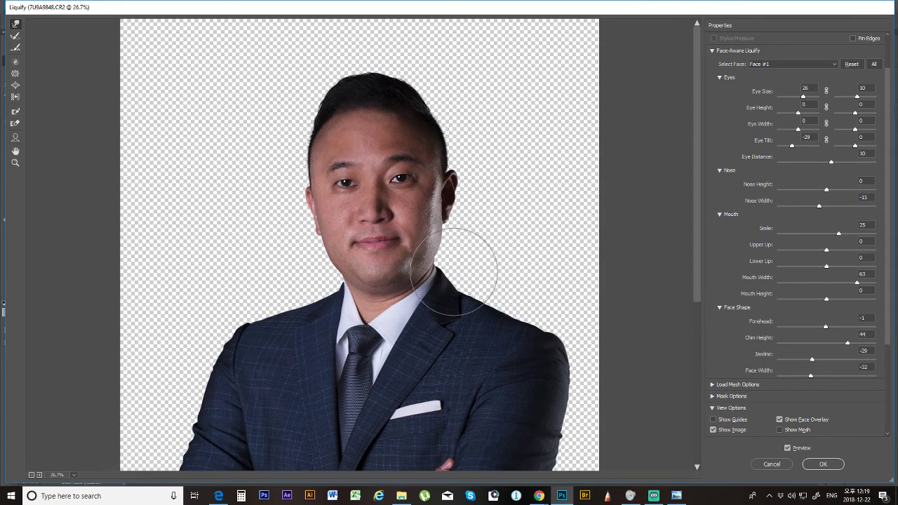
scroll(274, 330, down, 8)
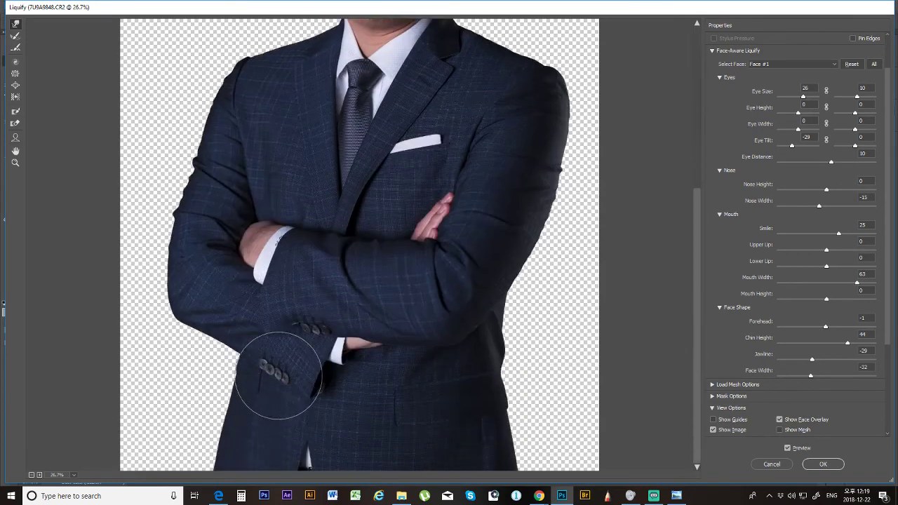
scroll(279, 375, up, 8)
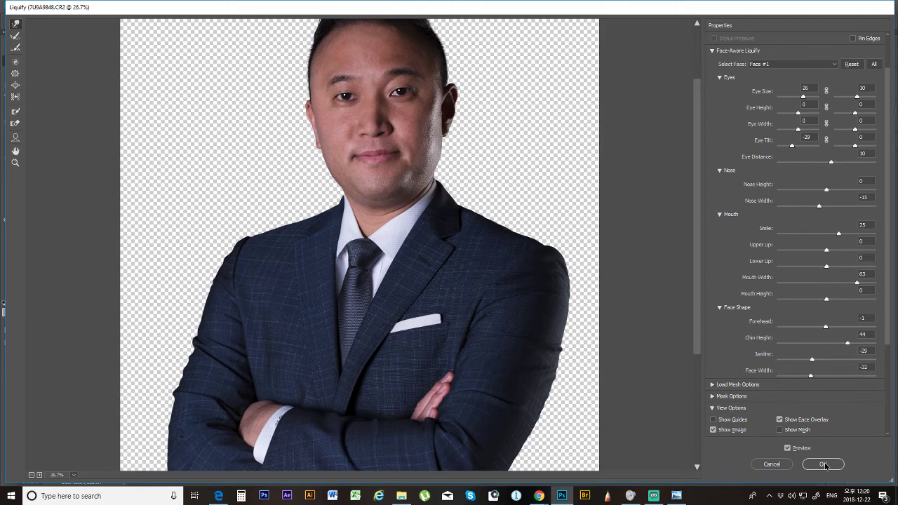
click(825, 465)
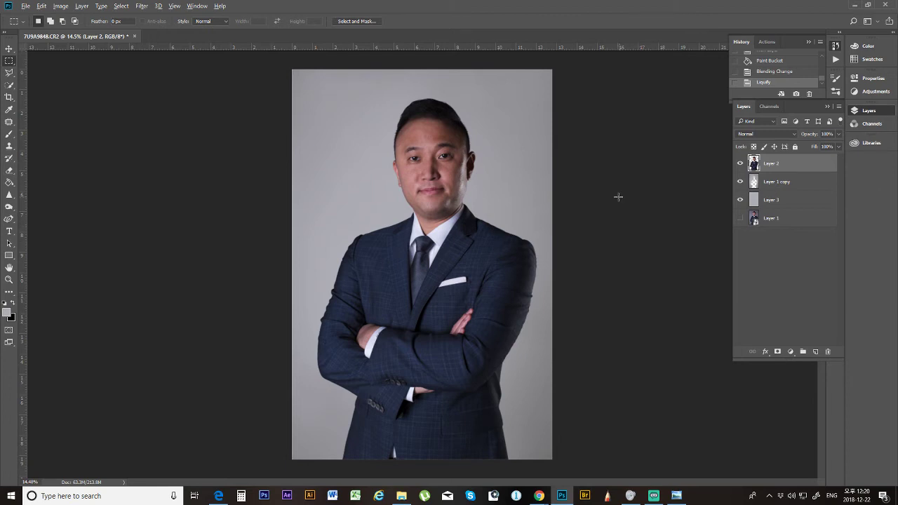
Step: Inspect the portrait, run Liquify on Layer 2 again and apply an Eye Distance of -10
scroll(449, 195, up, 8)
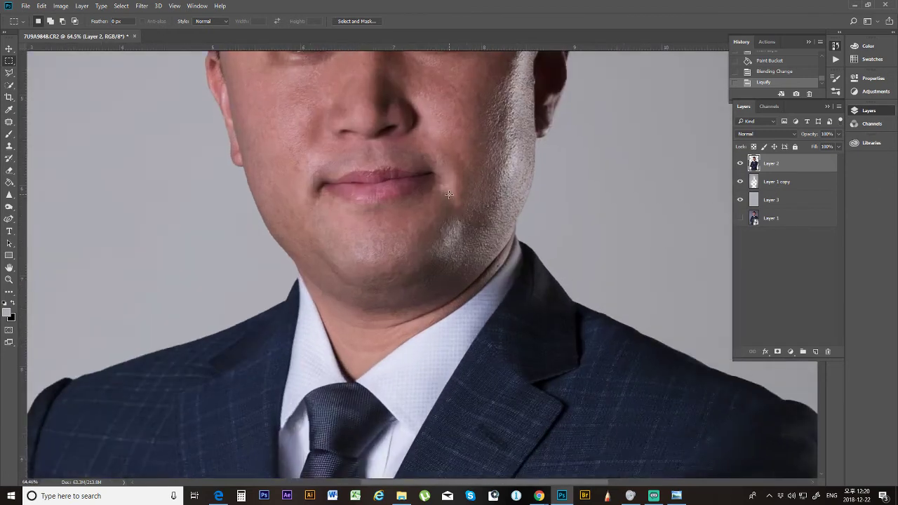
scroll(449, 195, down, 6)
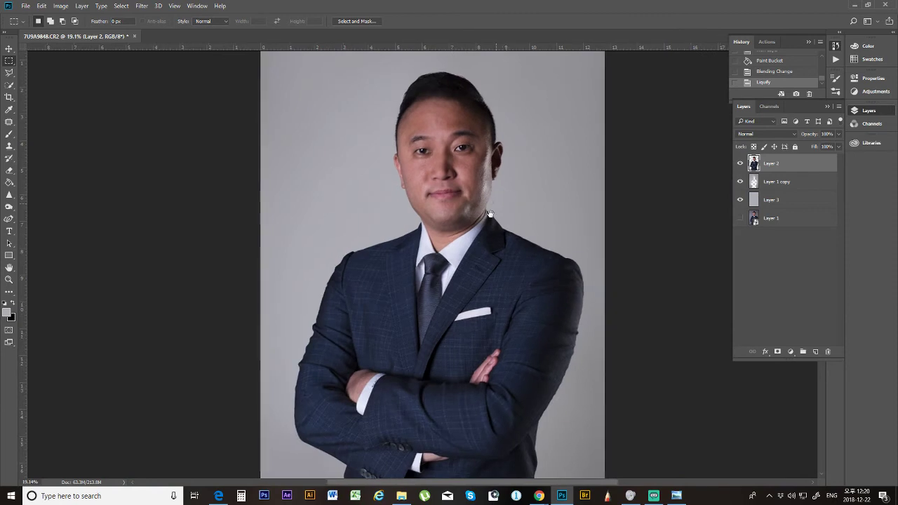
drag(490, 213, 441, 241)
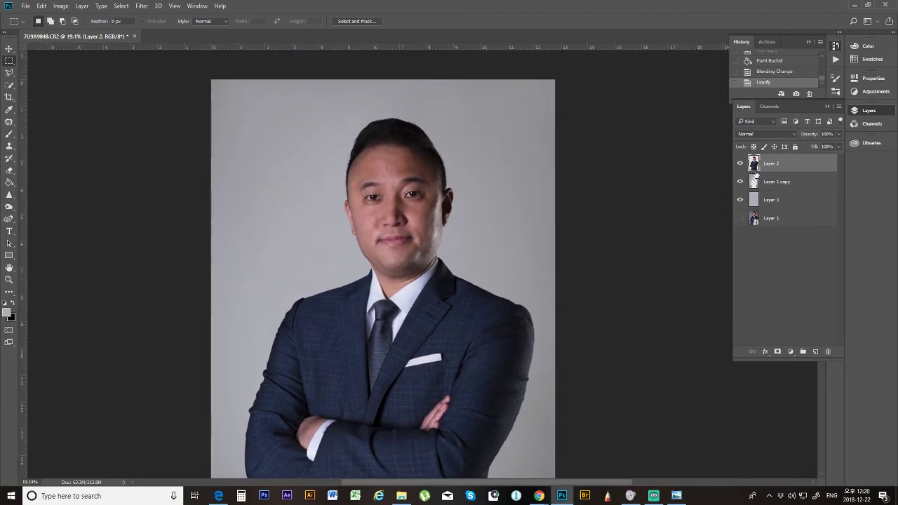
click(146, 7)
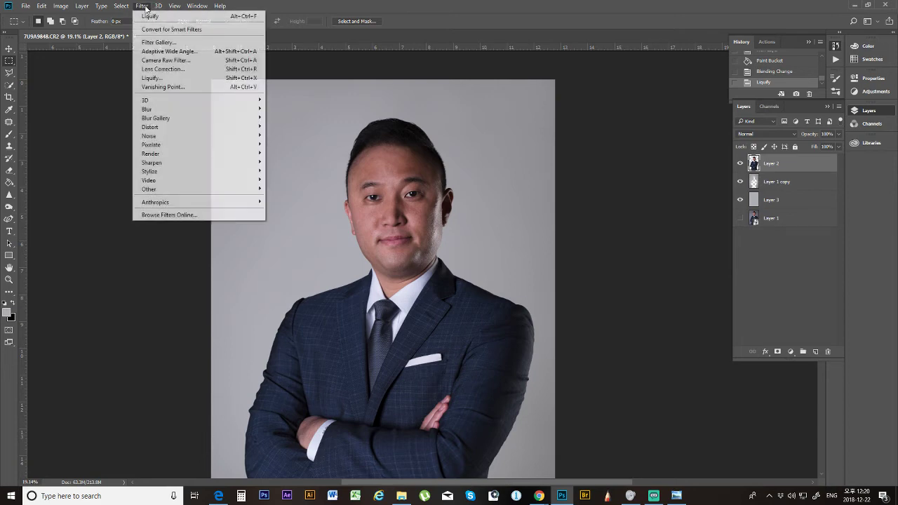
click(171, 78)
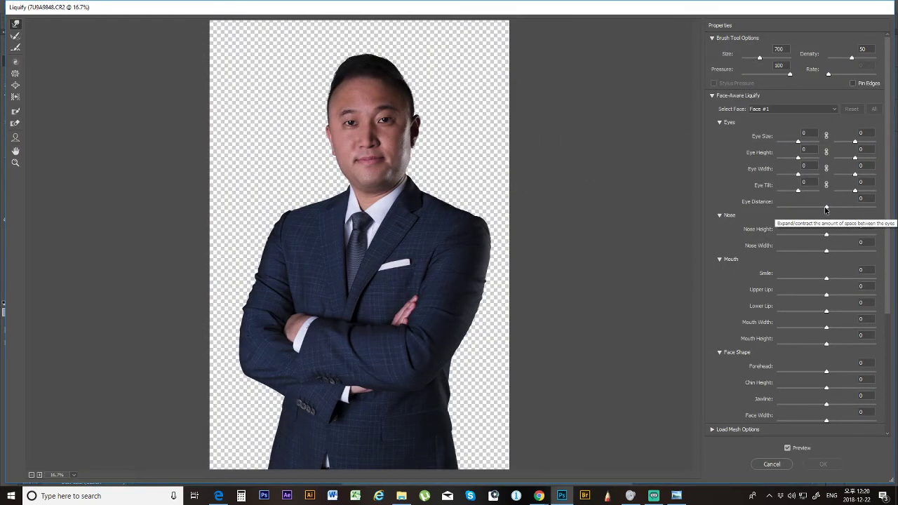
drag(825, 209, 818, 208)
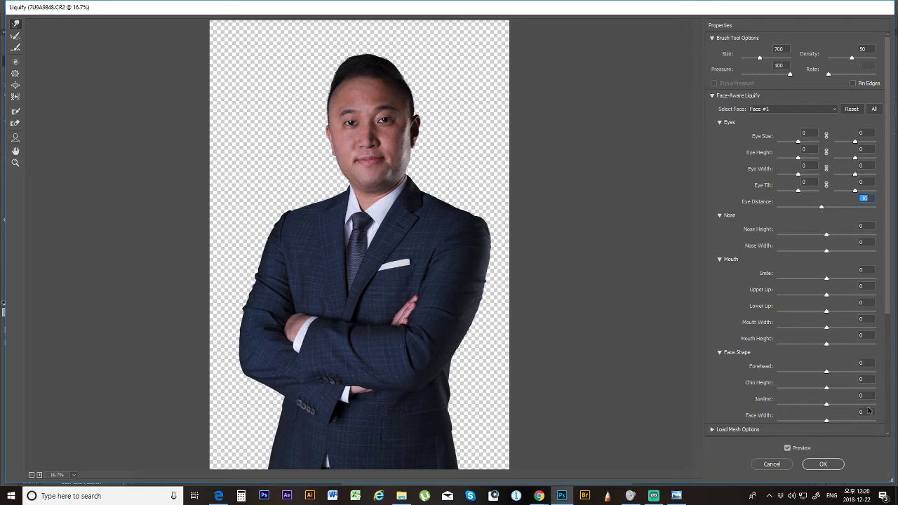
click(820, 465)
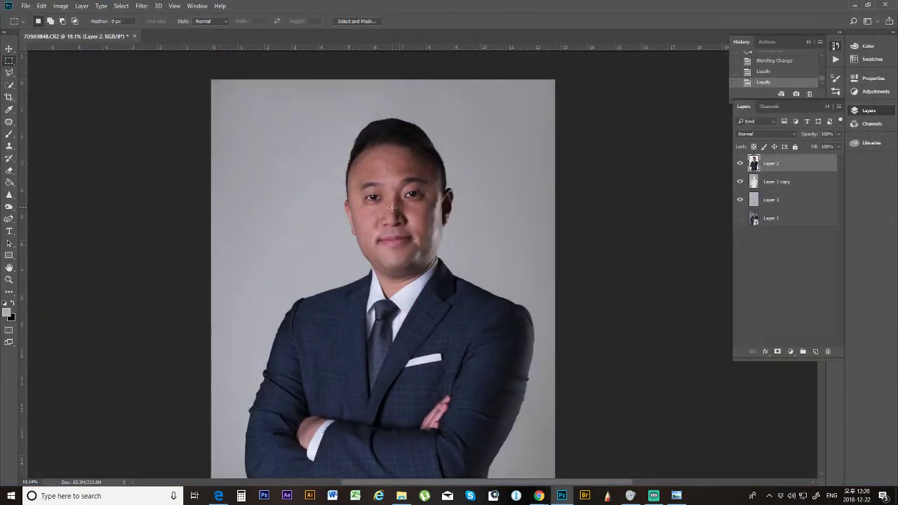
Step: Add a new empty layer above Layer 2 and place a duplicate of Layer 2 directly beneath the original
scroll(391, 205, up, 5)
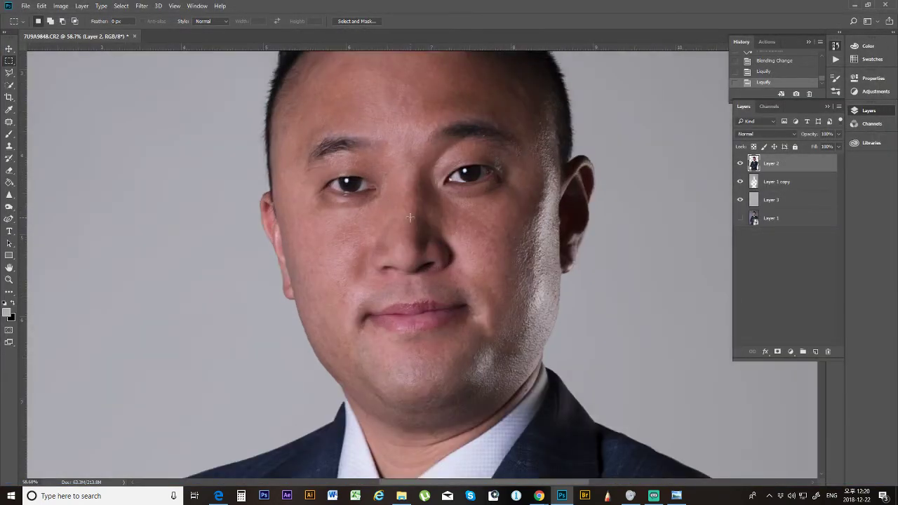
click(816, 352)
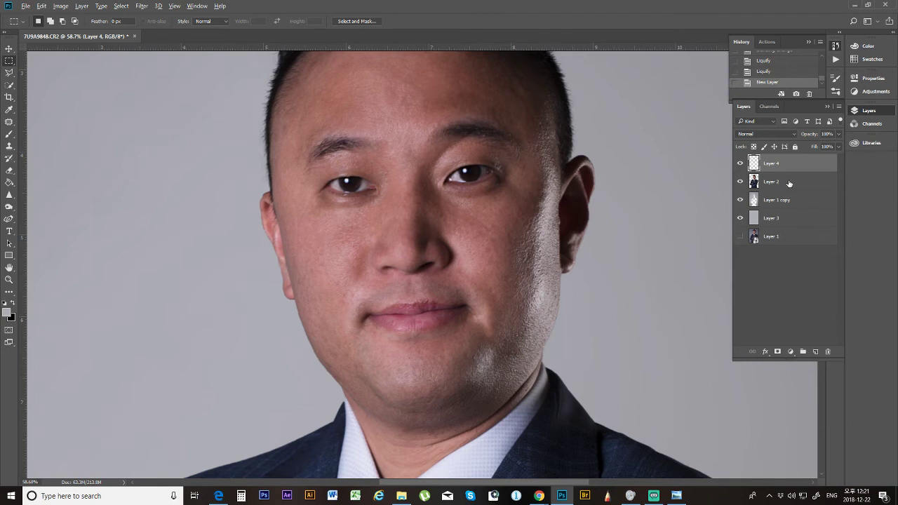
drag(790, 183, 786, 197)
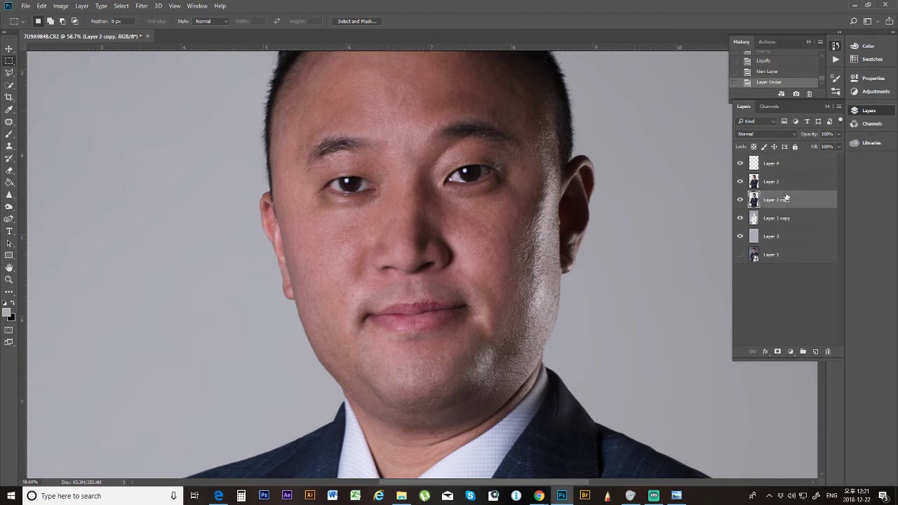
Step: Hide the Layer 2 copy and move it to the top of the layer stack as a backup
click(739, 202)
click(739, 201)
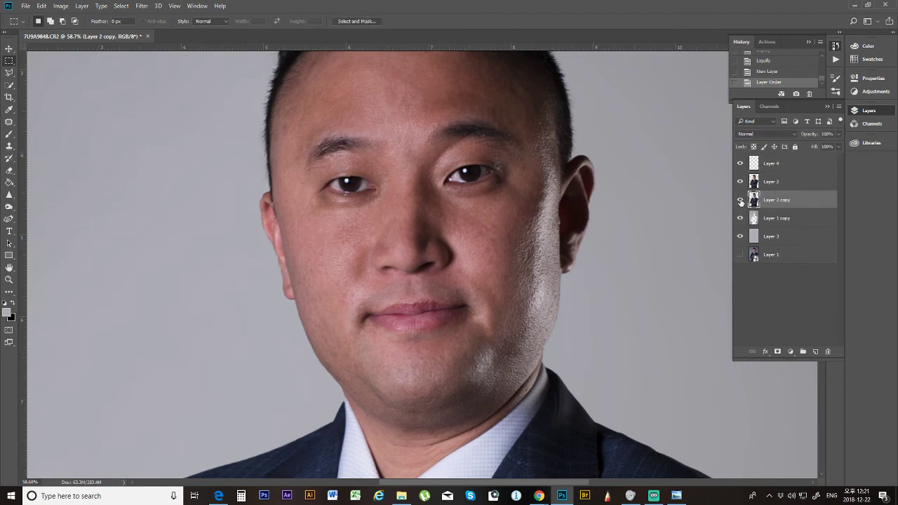
click(740, 201)
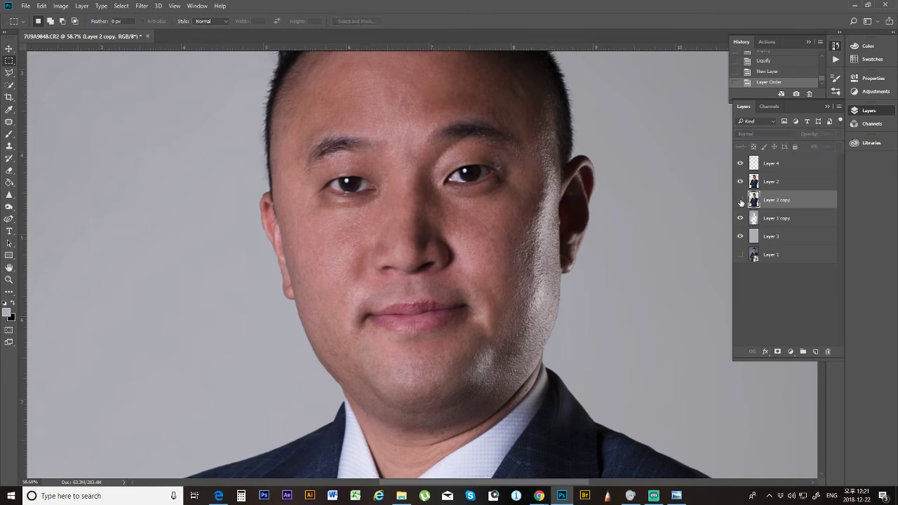
click(740, 201)
click(740, 202)
click(770, 182)
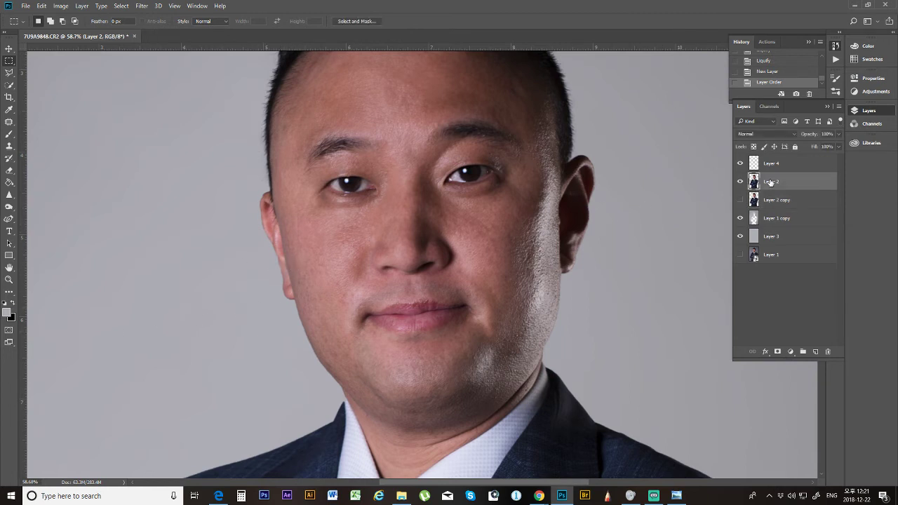
drag(779, 202, 776, 158)
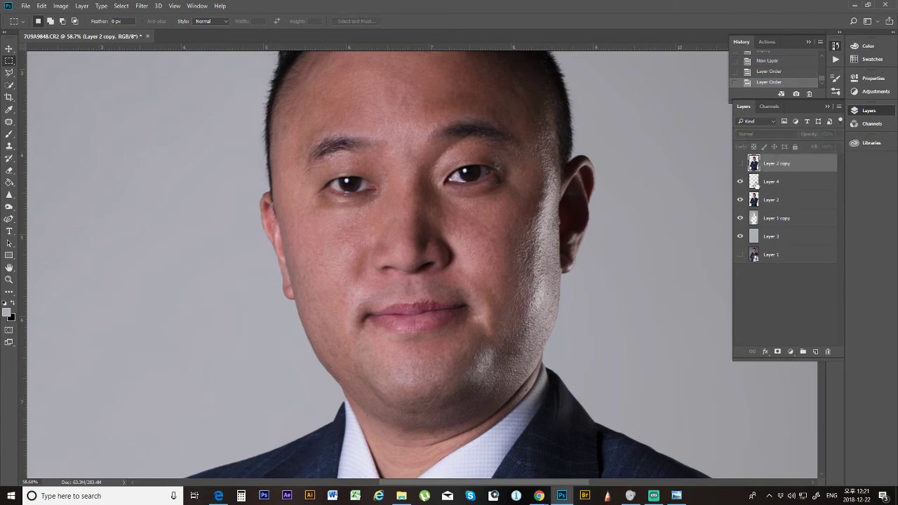
Step: Hide the empty Layer 4 and duplicate the visible Layer 2 for skin smoothing
click(756, 186)
scroll(438, 208, down, 3)
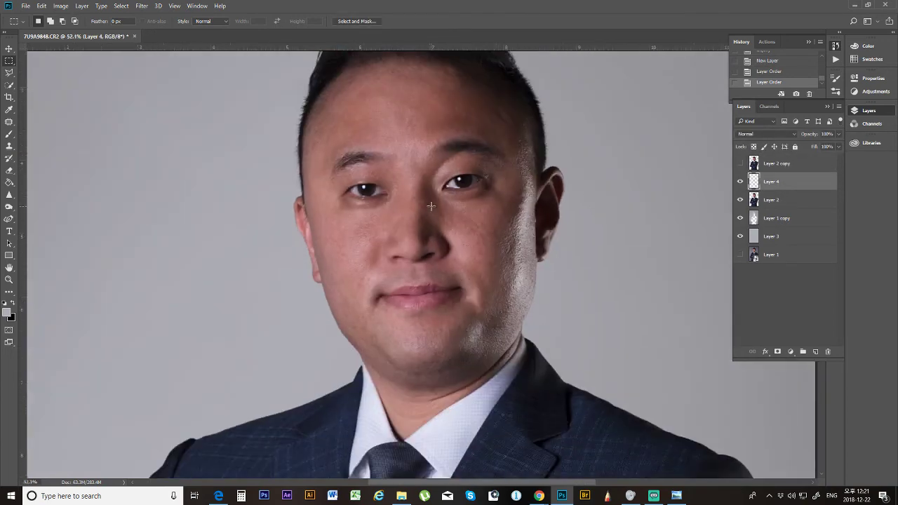
scroll(431, 206, up, 4)
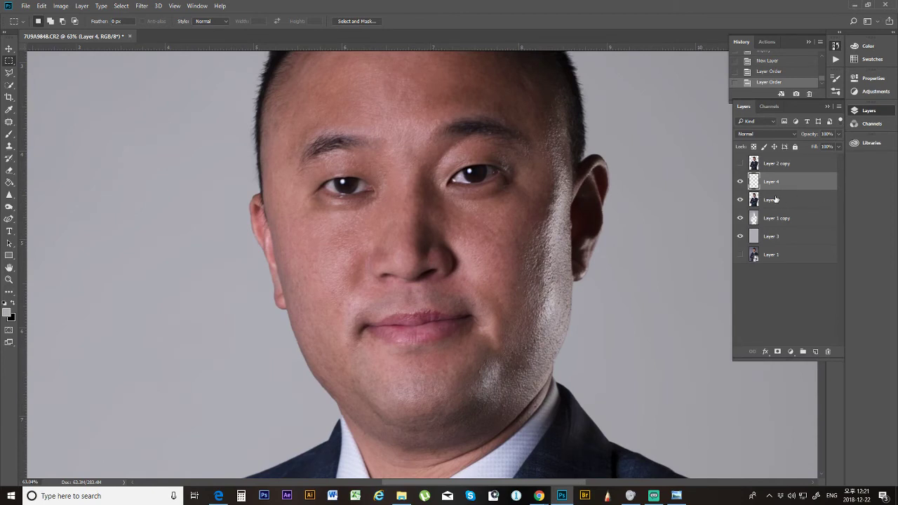
click(740, 182)
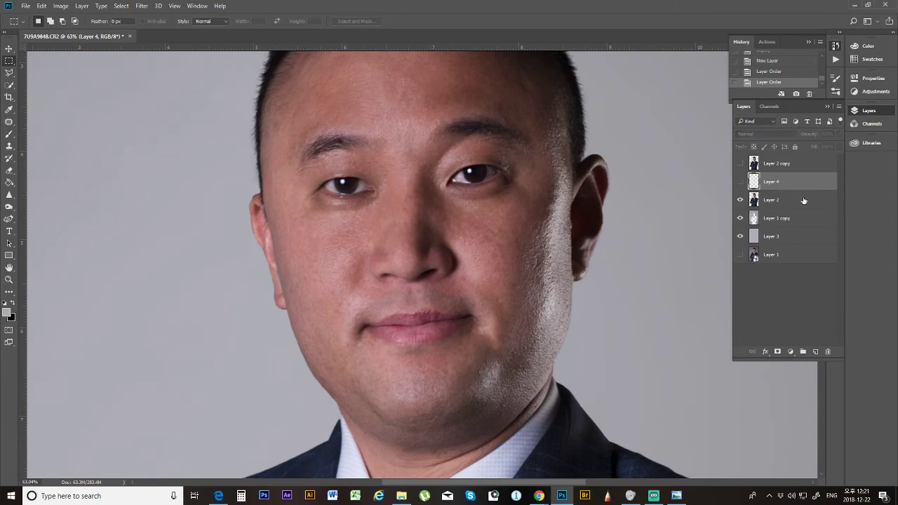
drag(803, 201, 815, 352)
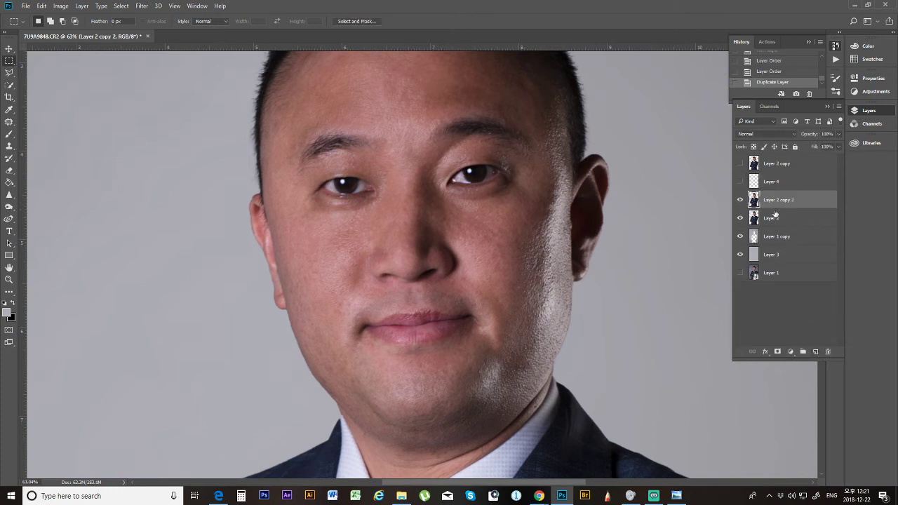
Step: Apply Surface Blur to Layer 2 copy 2 with a radius of 20 pixels and a threshold of 30 levels
click(142, 5)
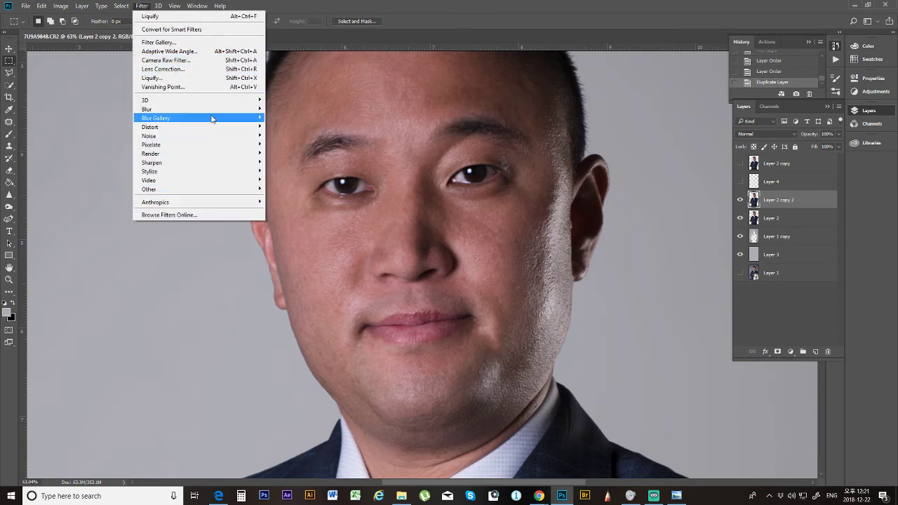
mouse_move(210, 109)
click(288, 197)
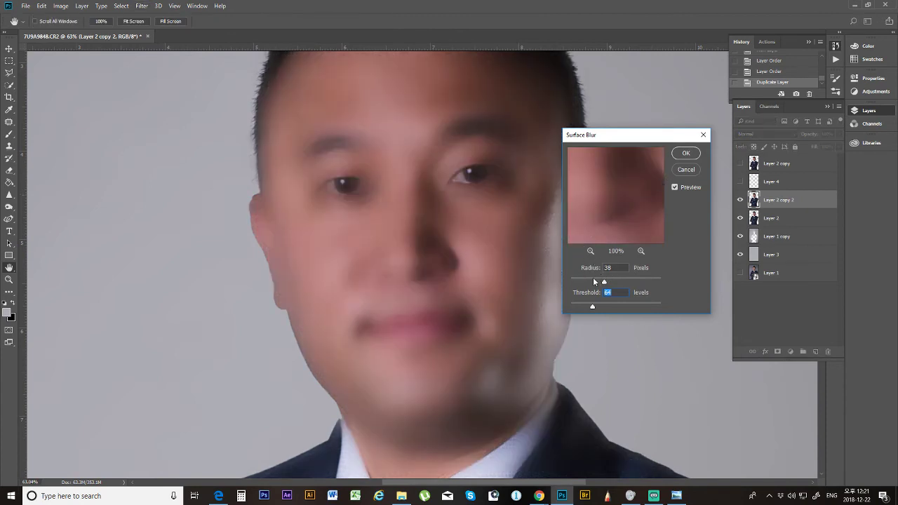
drag(592, 306, 580, 282)
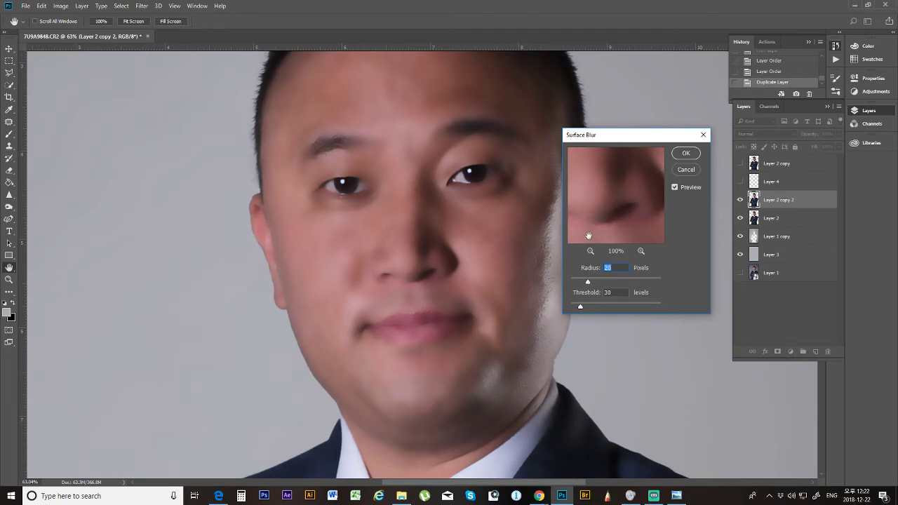
click(690, 156)
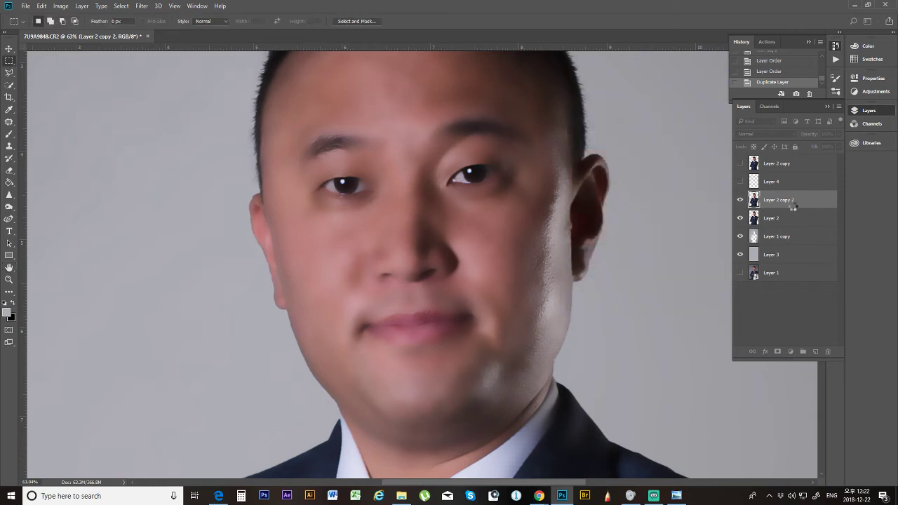
Step: Add a layer mask to the blurred Layer 2 copy 2 and invert it to black
click(776, 351)
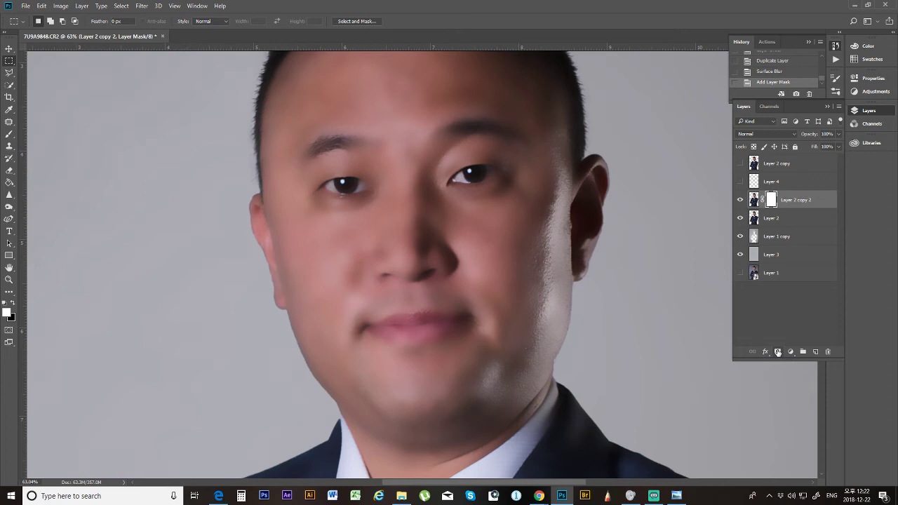
key(ctrl+i)
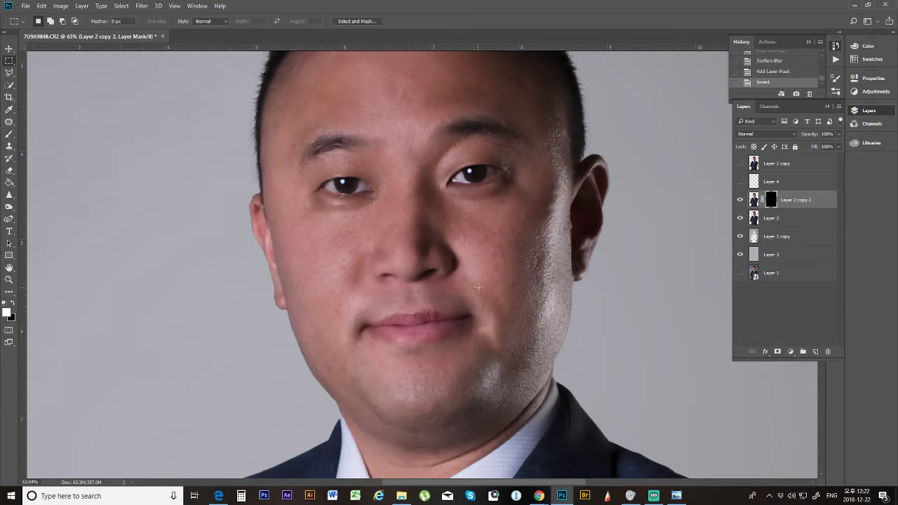
Step: Paint white on the layer mask over both cheeks with the Brush tool at 17% opacity
key(b)
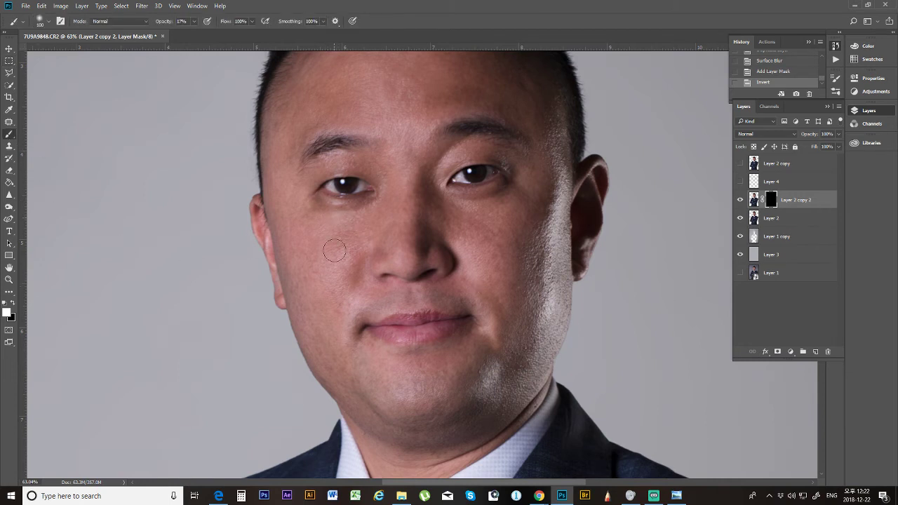
mouse_move(343, 257)
mouse_down()
mouse_move(347, 229)
mouse_move(337, 284)
mouse_move(331, 251)
mouse_move(330, 312)
mouse_move(312, 224)
mouse_move(303, 226)
mouse_move(318, 350)
mouse_move(341, 260)
mouse_up()
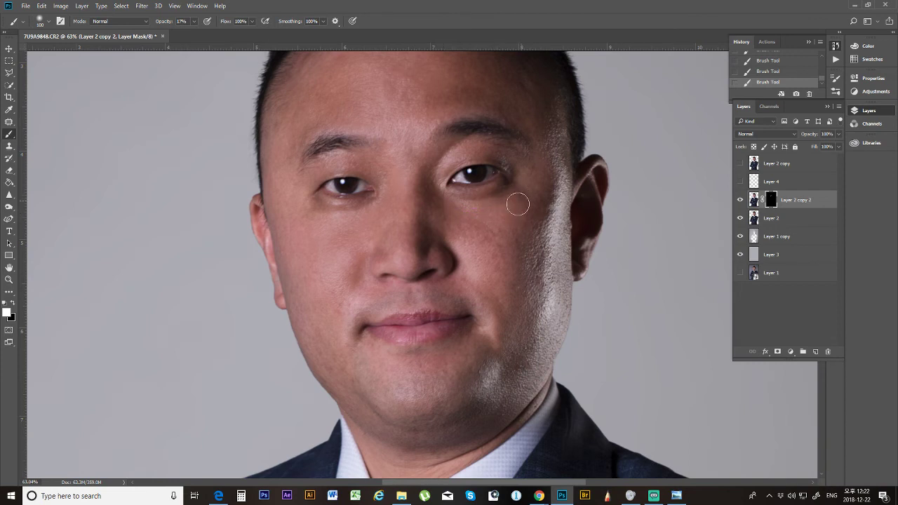
mouse_move(498, 267)
mouse_down()
mouse_move(511, 246)
mouse_move(535, 240)
mouse_move(544, 206)
mouse_up()
Step: Raise the brush opacity to 34% and paint the blur in under the subject's right eye and over that cheek
key(bracketright)
key(bracketright)
key(bracketright)
click(194, 22)
key(bracketleft)
key(bracketleft)
key(bracketleft)
key(bracketleft)
drag(360, 188, 335, 272)
Step: Enlarge the brush and paint the blur in across the forehead, from above the eyebrows up to the hairline
key(bracketright)
key(bracketright)
key(bracketright)
key(bracketright)
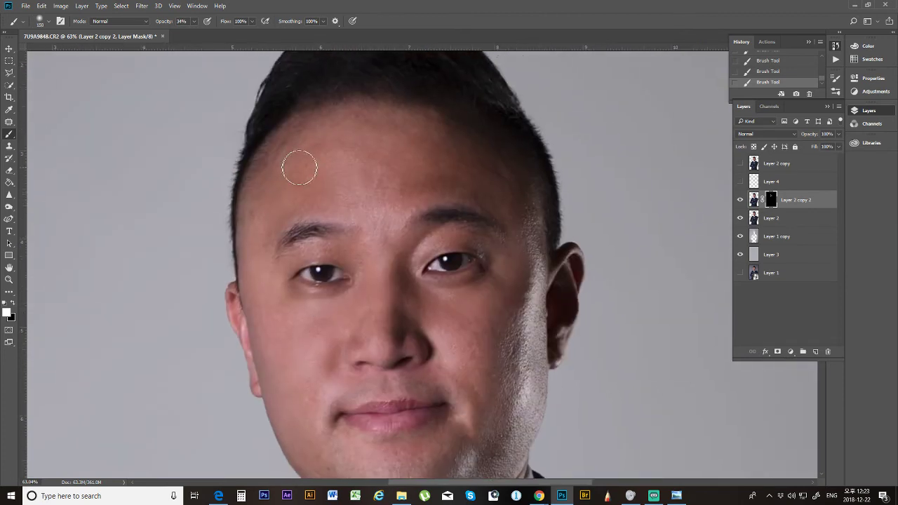
key(bracketright)
drag(307, 185, 430, 186)
key(bracketleft)
key(bracketleft)
key(bracketleft)
key(bracketleft)
key(bracketleft)
key(bracketleft)
key(bracketright)
key(bracketright)
key(bracketright)
mouse_move(418, 185)
mouse_down()
mouse_move(517, 200)
mouse_move(437, 138)
mouse_move(340, 115)
mouse_move(363, 117)
mouse_up()
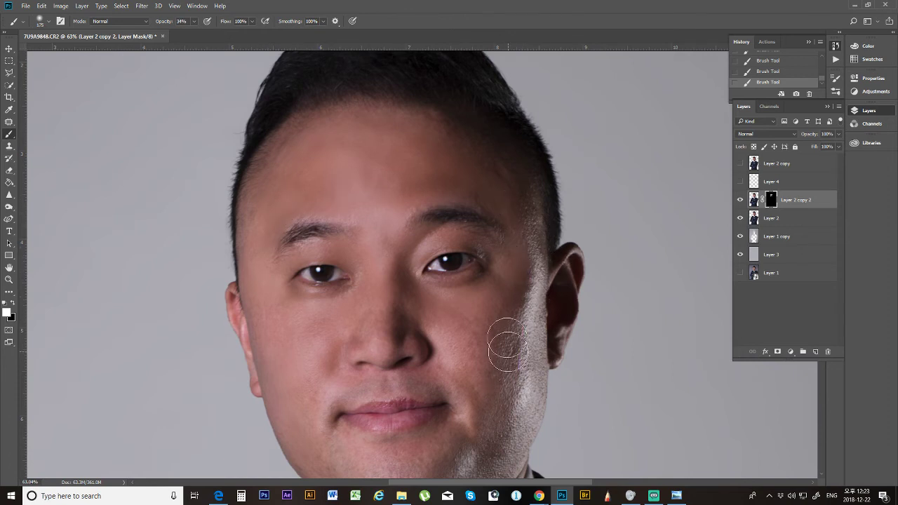
Step: Paint the blur in over the subject's left cheek beside the shiny highlight, then shrink the brush for smaller areas of the face
key(bracketleft)
key(bracketleft)
key(bracketleft)
key(bracketleft)
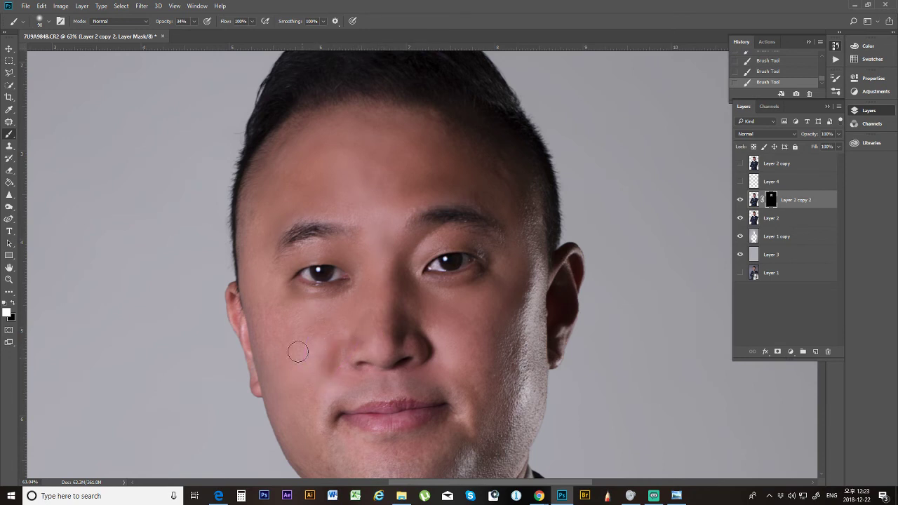
scroll(381, 411, down, 5)
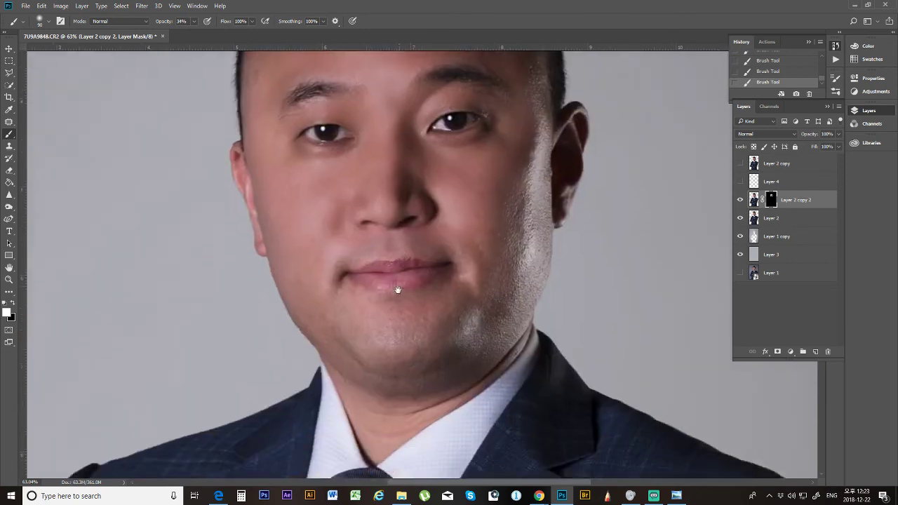
key(bracketleft)
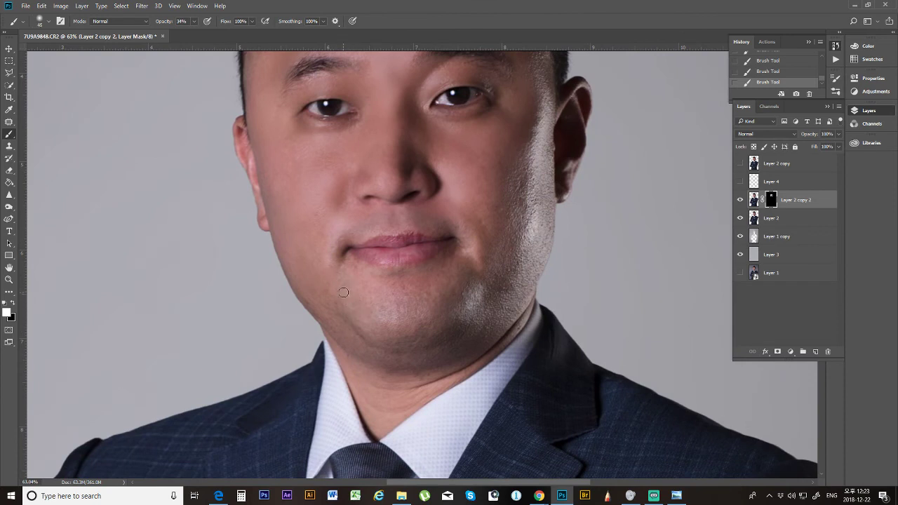
Step: Paint the blur in over the chin, jaw and skin around the mouth, adjusting the brush size to each area
key(bracketright)
key(bracketright)
key(bracketright)
key(bracketright)
key(bracketright)
key(bracketright)
key(bracketright)
key(bracketright)
drag(411, 181, 421, 226)
key(bracketleft)
key(bracketleft)
key(bracketleft)
key(bracketleft)
key(bracketleft)
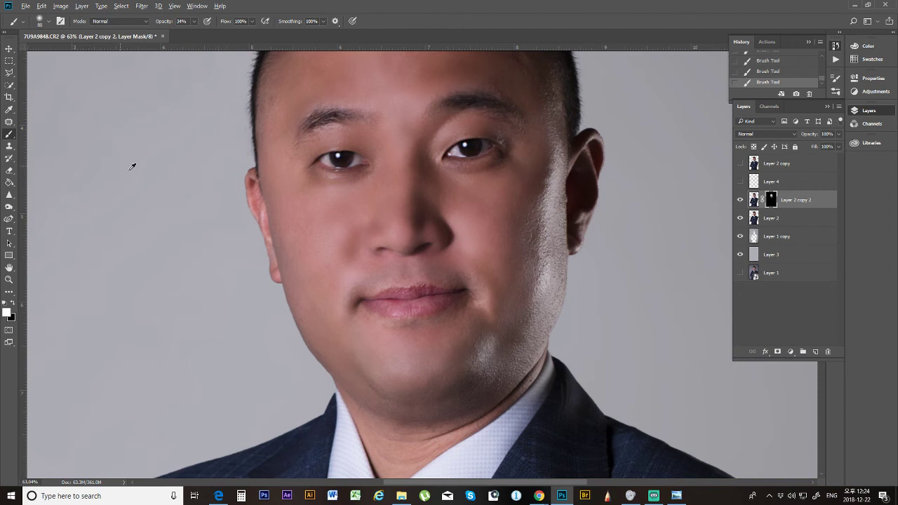
Step: Lower the opacity of the blurred Layer 2 copy 2 to 64%
scroll(141, 252, down, 3)
scroll(181, 260, down, 2)
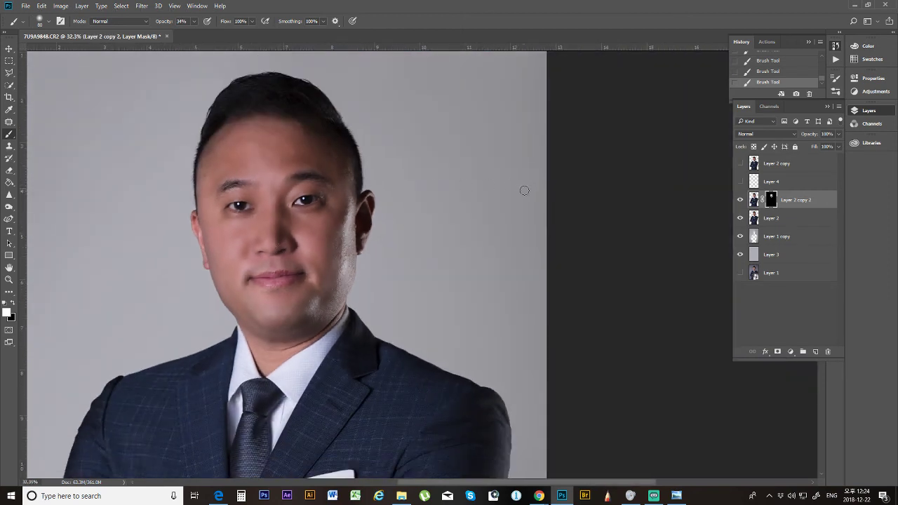
click(753, 200)
scroll(251, 207, up, 3)
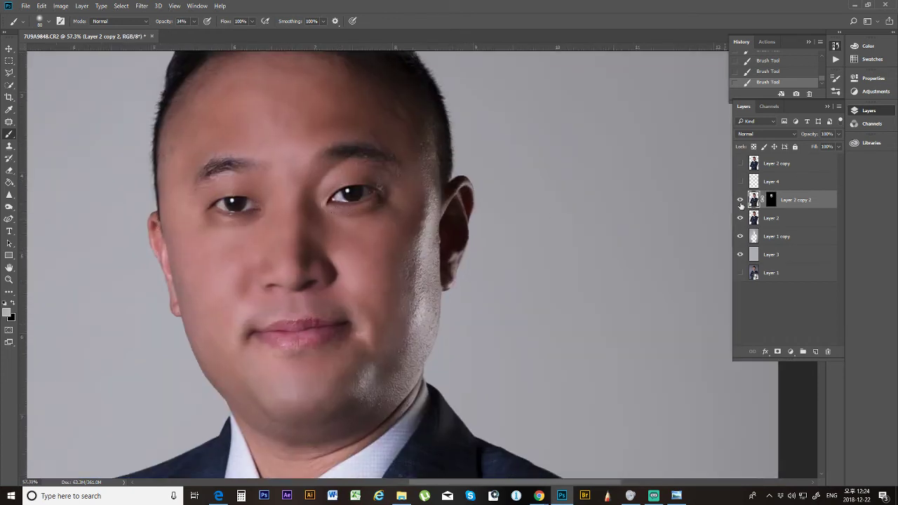
drag(838, 134, 824, 147)
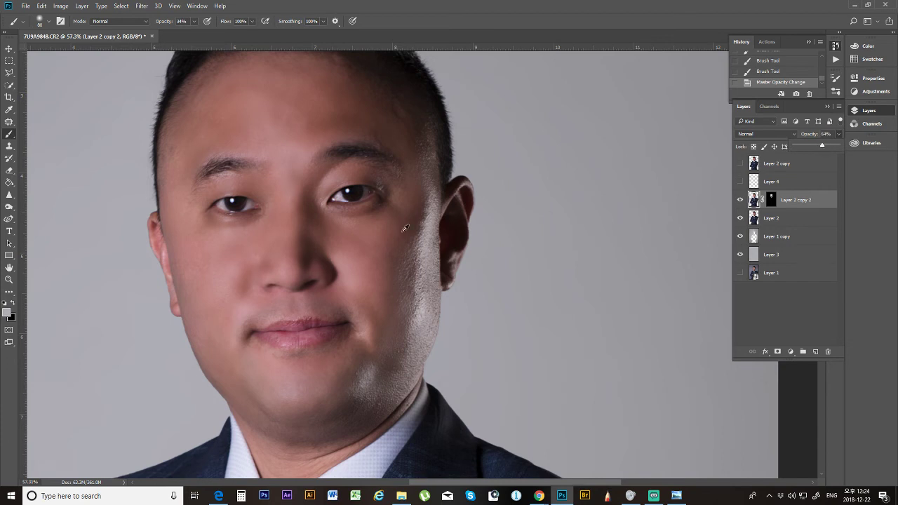
Step: Compare the face with the blurred Layer 2 copy 2 hidden and shown
scroll(325, 244, down, 2)
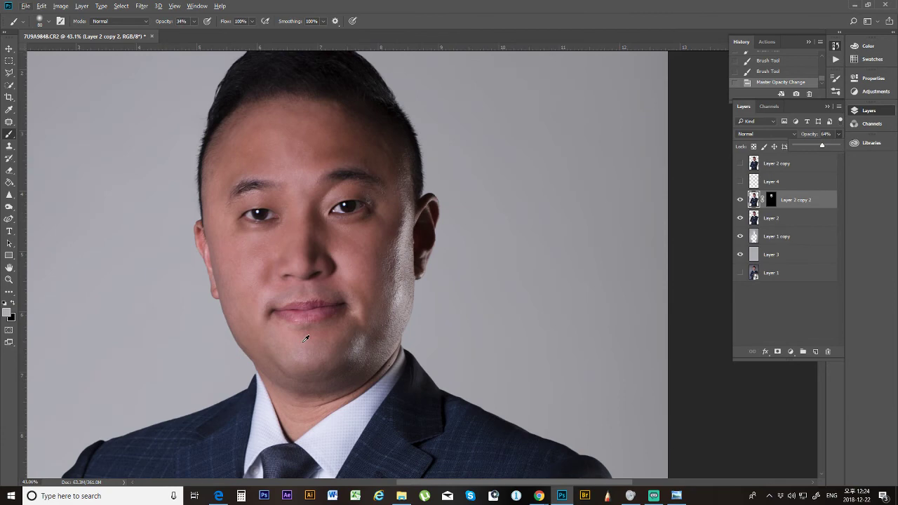
scroll(306, 340, up, 3)
scroll(307, 338, down, 4)
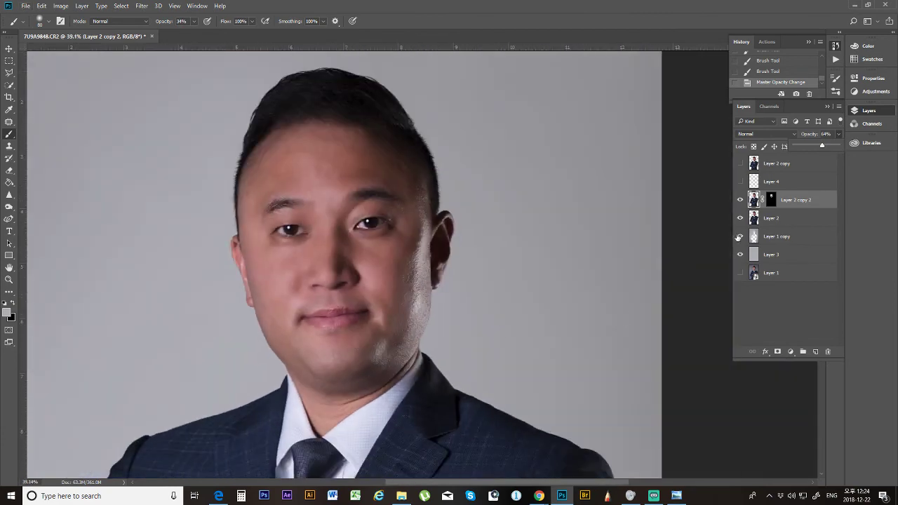
click(739, 201)
click(739, 201)
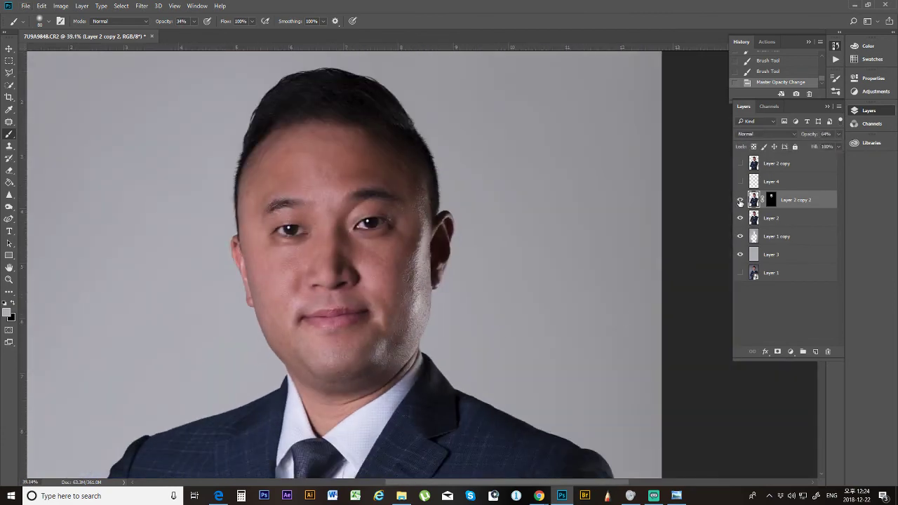
click(739, 200)
click(740, 201)
scroll(351, 266, down, 1)
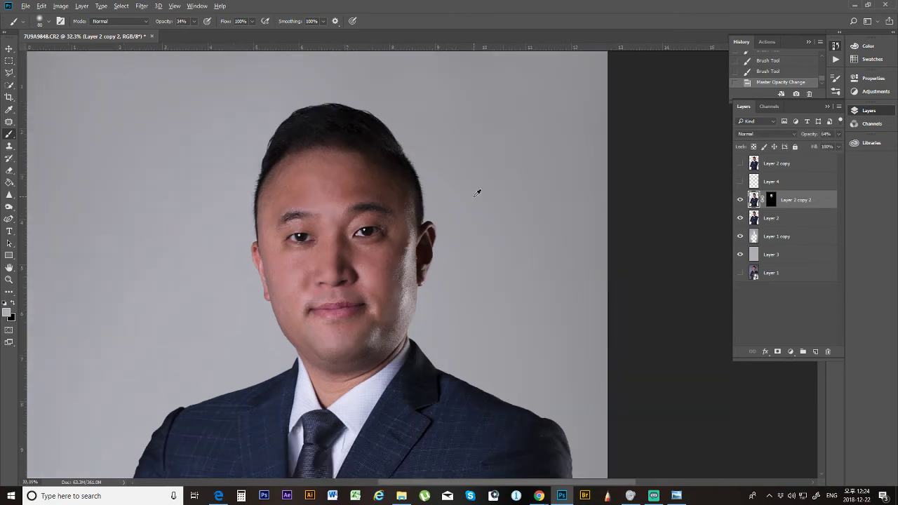
Step: Raise the opacity of the blurred Layer 2 copy 2 to about 88%
scroll(498, 203, up, 2)
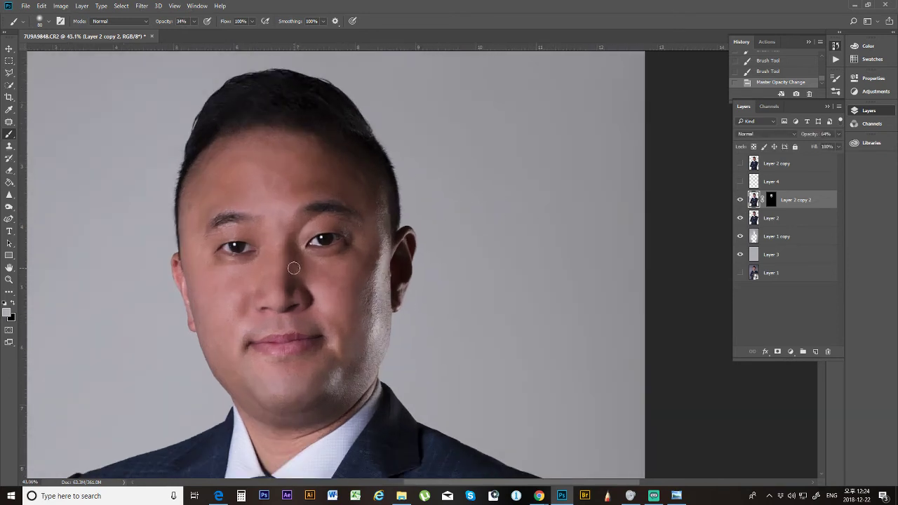
scroll(264, 302, up, 3)
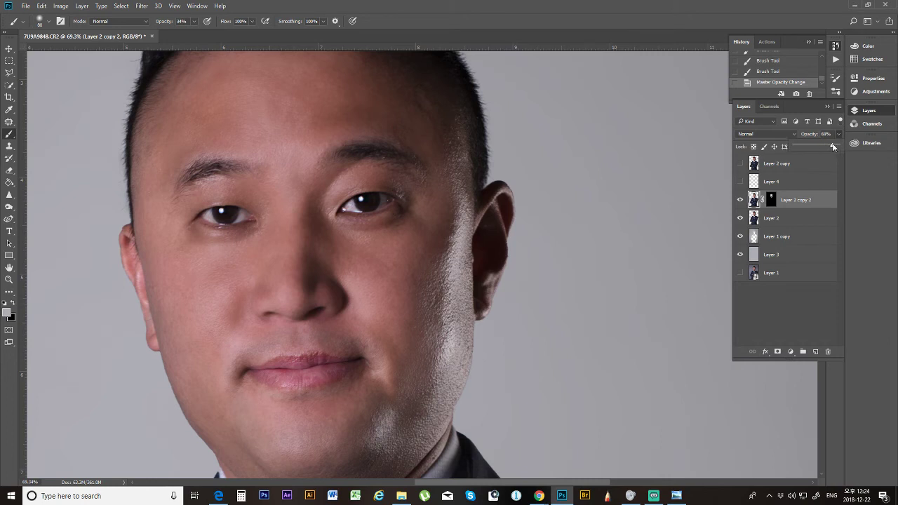
drag(833, 146, 831, 144)
Step: Move Layer 2 copy directly above Layer 2 copy 2 in the layer stack and make it visible
drag(790, 164, 774, 195)
click(740, 182)
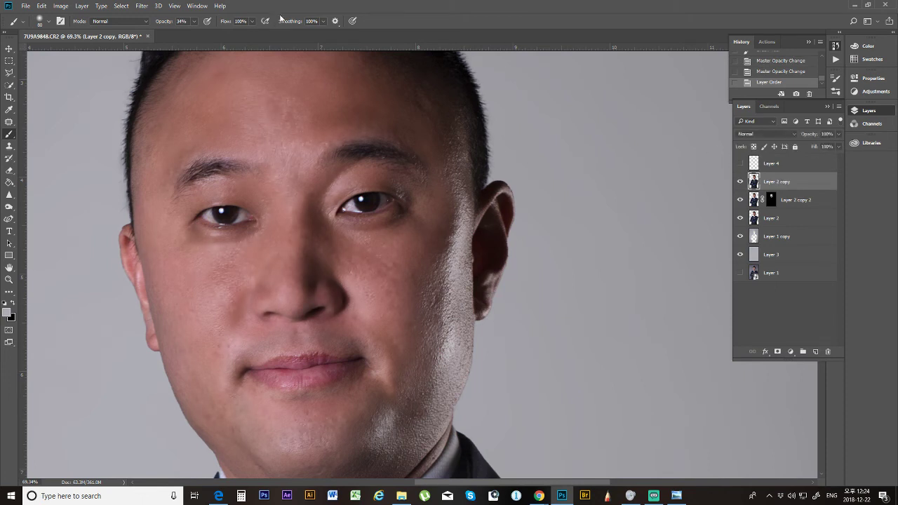
Step: Apply a High Pass filter with a radius of 3 pixels to Layer 2 copy
click(142, 6)
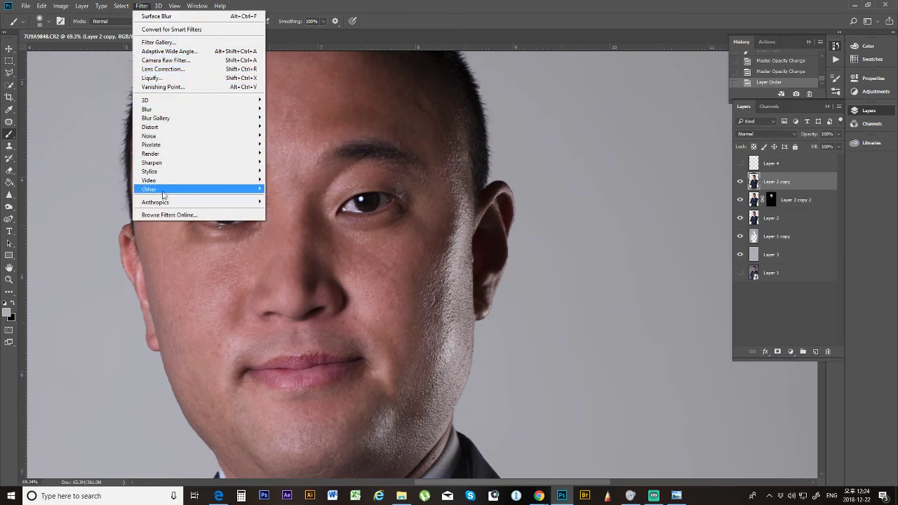
mouse_move(178, 191)
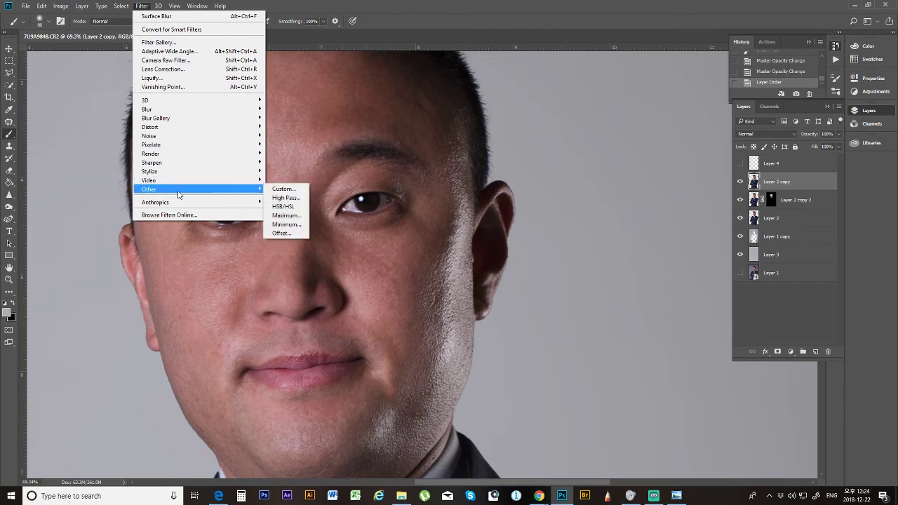
click(292, 201)
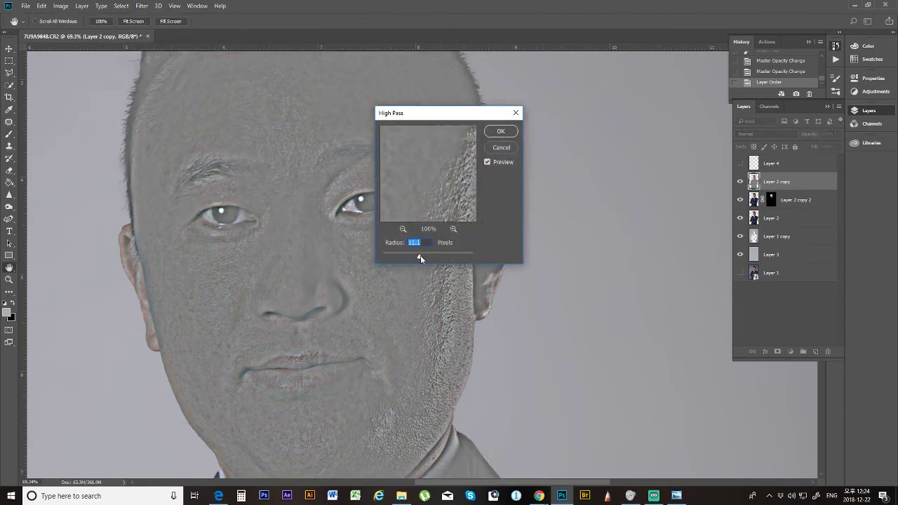
drag(413, 255, 400, 257)
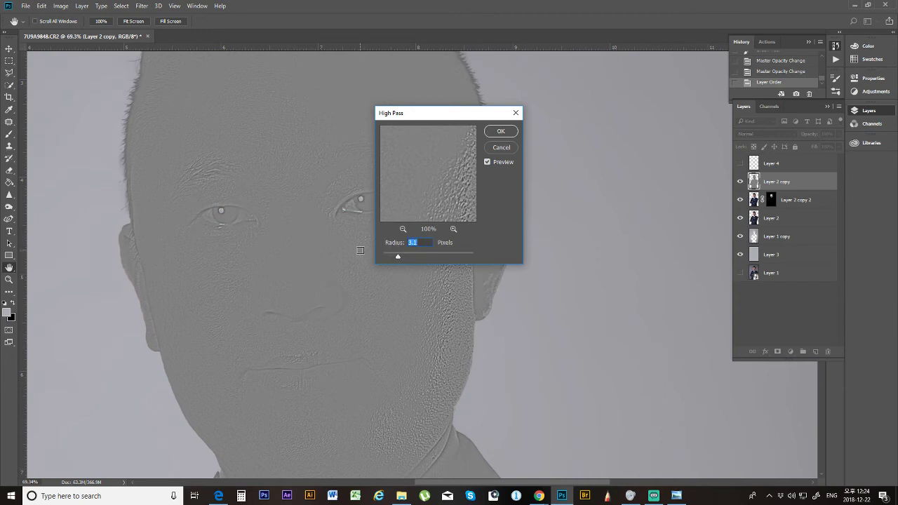
text(3)
click(502, 133)
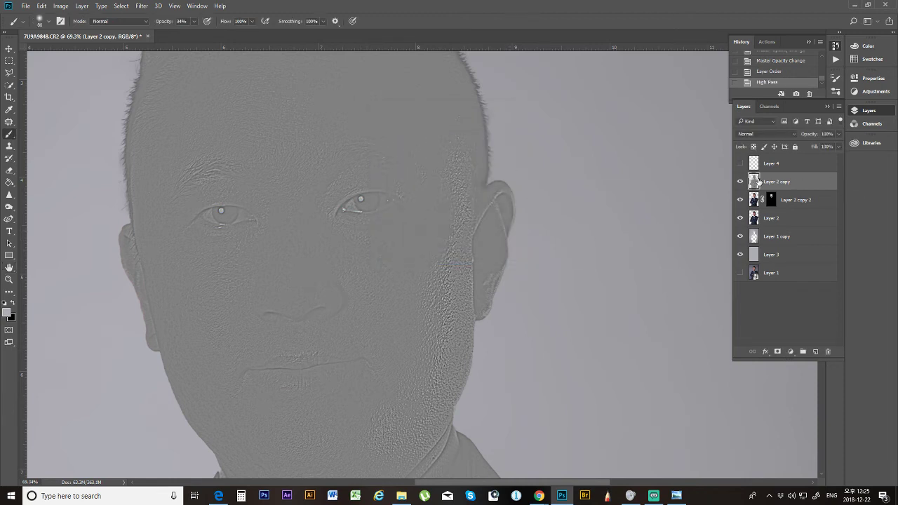
Step: Set the High Pass layer's blending mode to Overlay and give it a layer mask inverted to black
click(766, 136)
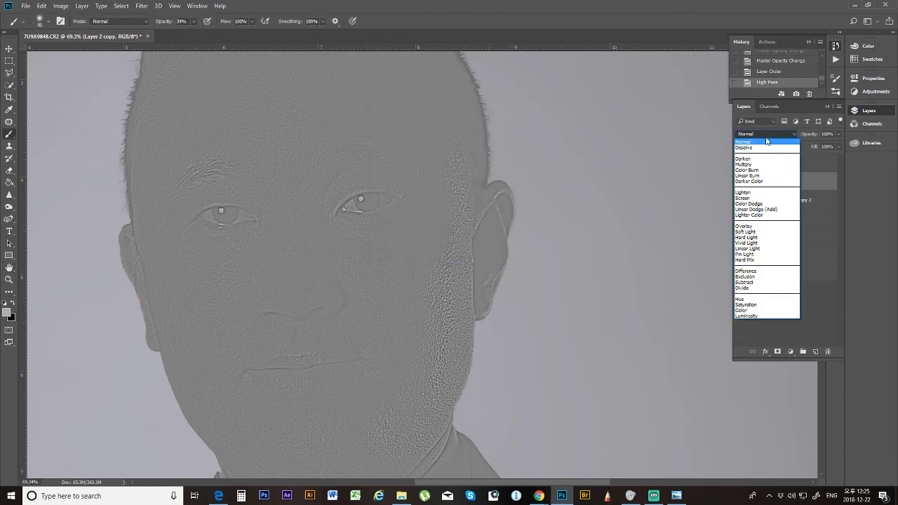
click(762, 230)
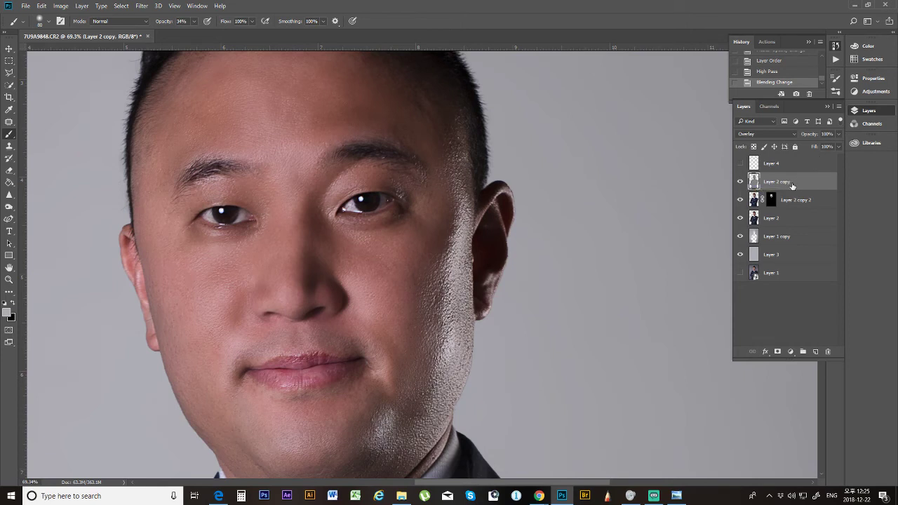
click(776, 352)
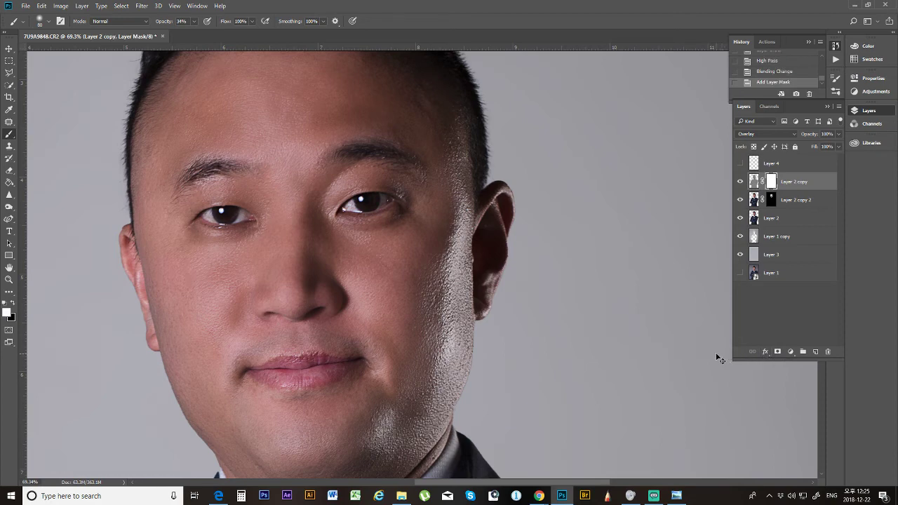
key(ctrl+i)
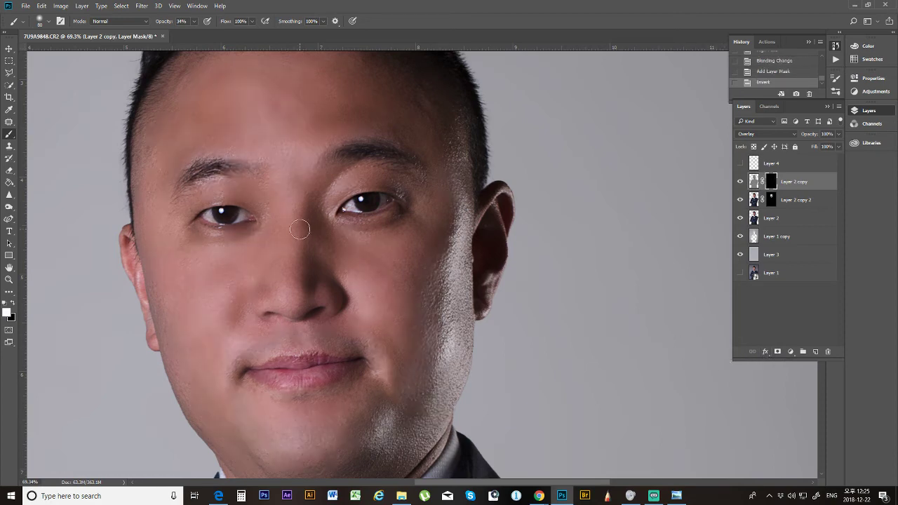
Step: Enlarge the brush and paint white on the High Pass layer's mask across the forehead to restore skin texture
scroll(305, 235, down, 2)
scroll(305, 235, up, 3)
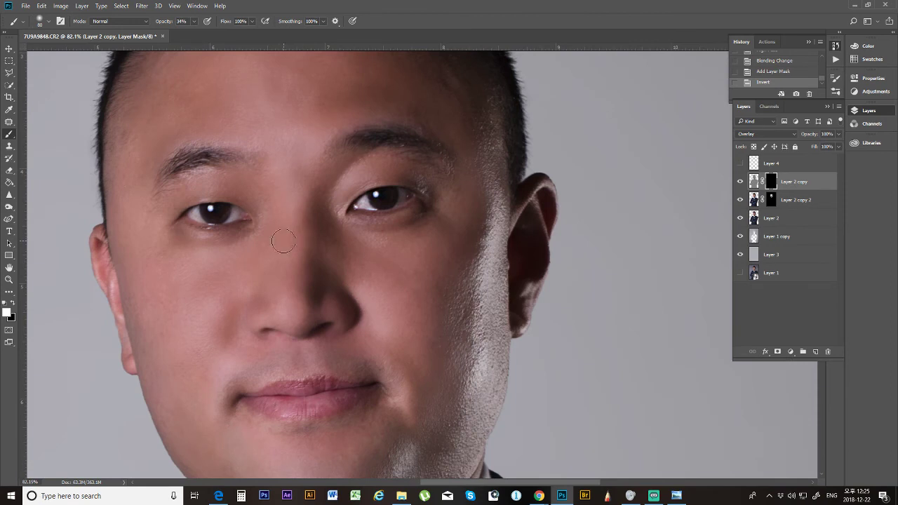
scroll(277, 266, up, 2)
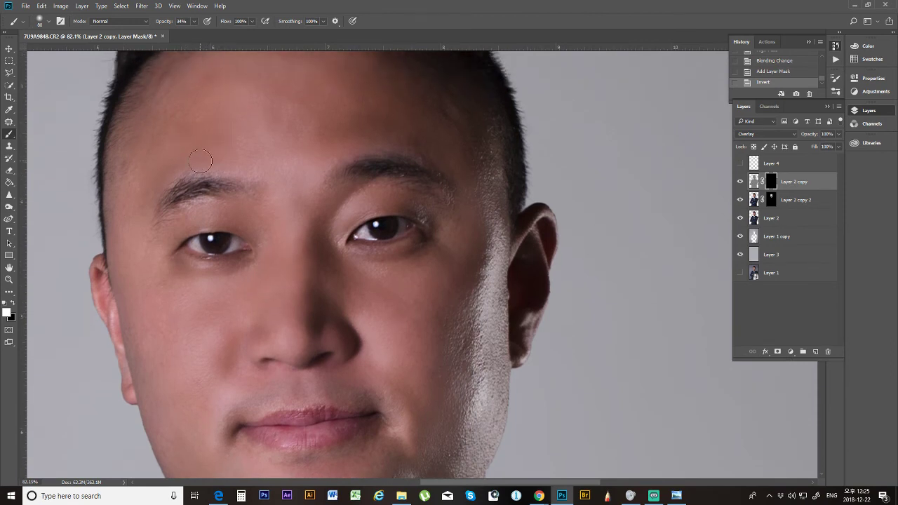
key(bracketright)
key(bracketright)
key(bracketright)
key(bracketright)
scroll(251, 241, down, 2)
mouse_move(270, 130)
mouse_down()
mouse_move(247, 111)
mouse_move(239, 173)
mouse_move(249, 138)
mouse_move(285, 136)
mouse_move(279, 183)
mouse_move(303, 96)
mouse_move(339, 163)
mouse_up()
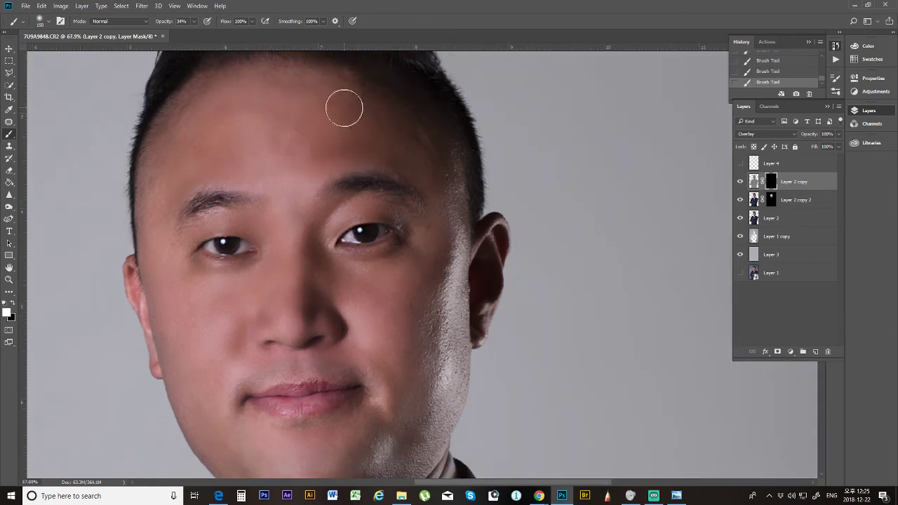
key(bracketleft)
key(bracketleft)
key(bracketleft)
key(bracketright)
key(bracketright)
key(bracketright)
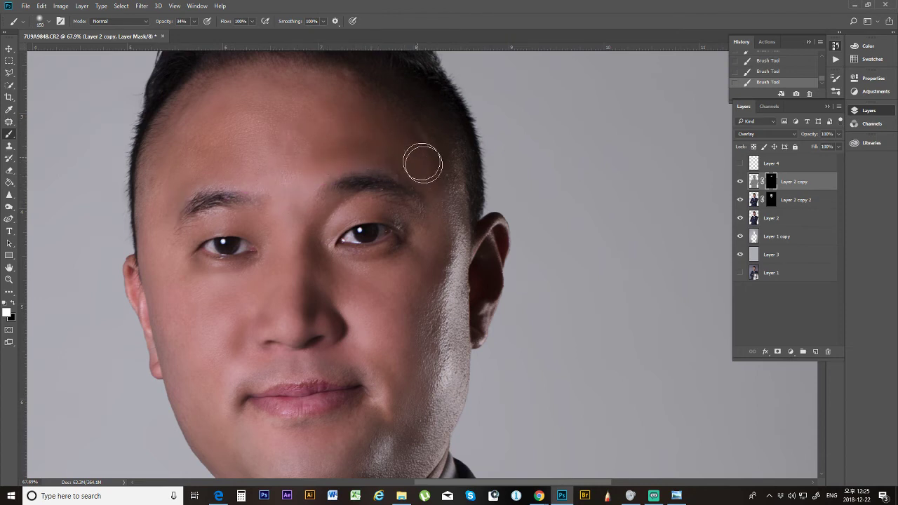
Step: Reduce the brush size to 100 and paint the skin texture back in along the nose
key(bracketleft)
key(bracketleft)
key(bracketleft)
key(bracketleft)
key(bracketleft)
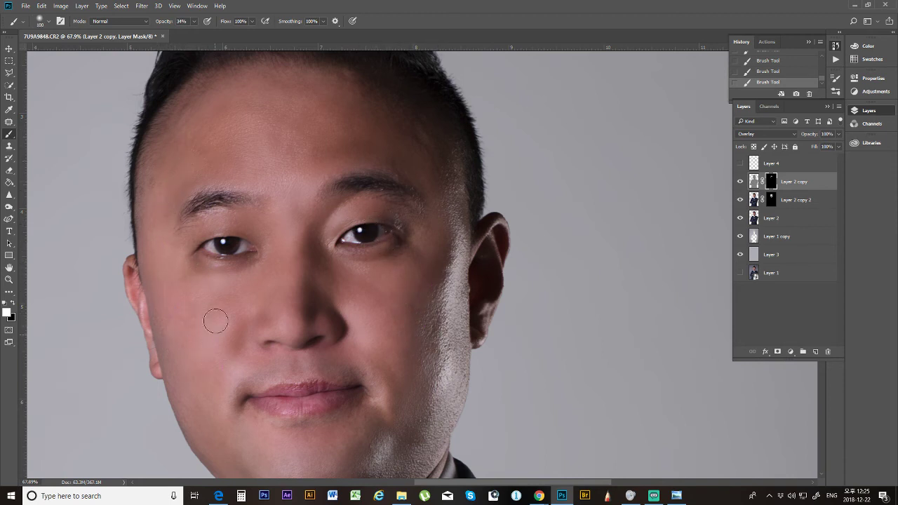
mouse_move(288, 198)
mouse_down()
mouse_move(291, 326)
mouse_move(286, 319)
mouse_up()
Step: Enlarge the brush to 175 and paint the skin texture back in over both cheeks and the lower face
key(bracketright)
key(bracketright)
key(bracketright)
key(bracketright)
key(bracketright)
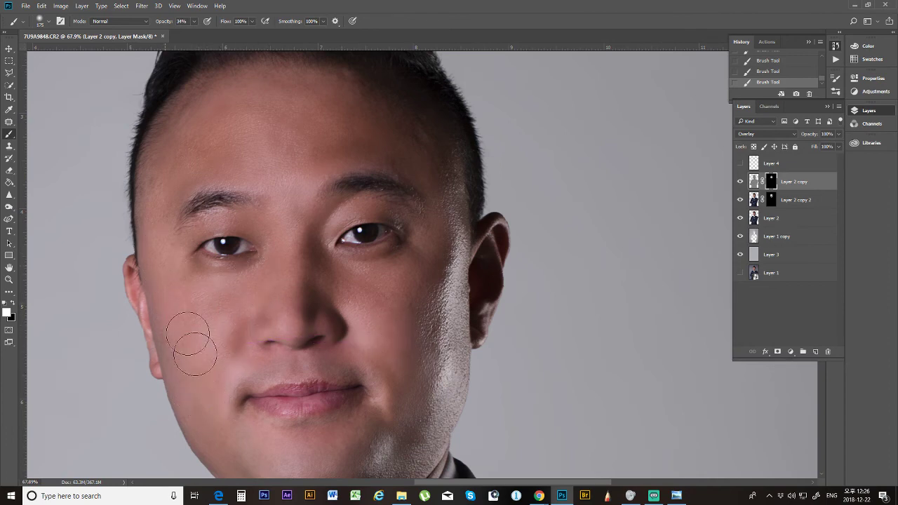
mouse_move(229, 419)
mouse_down()
mouse_move(202, 276)
mouse_move(226, 255)
mouse_move(214, 221)
mouse_up()
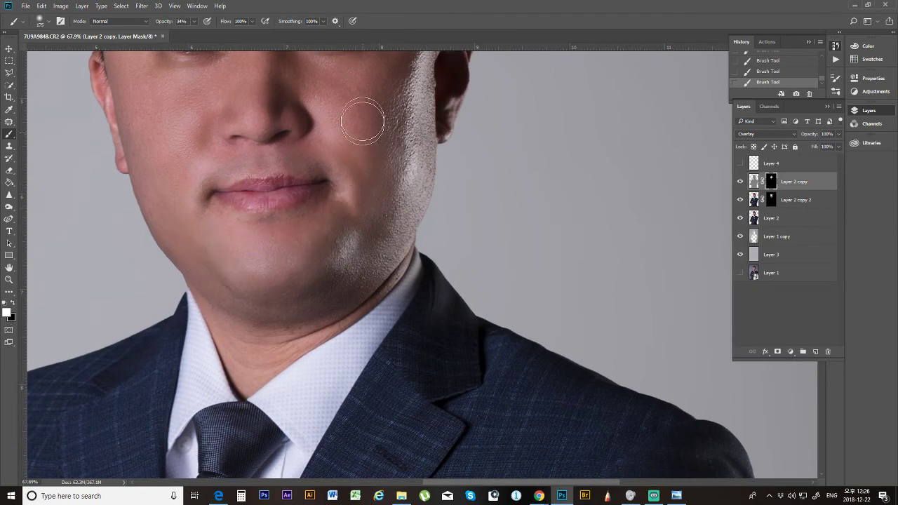
drag(344, 160, 327, 301)
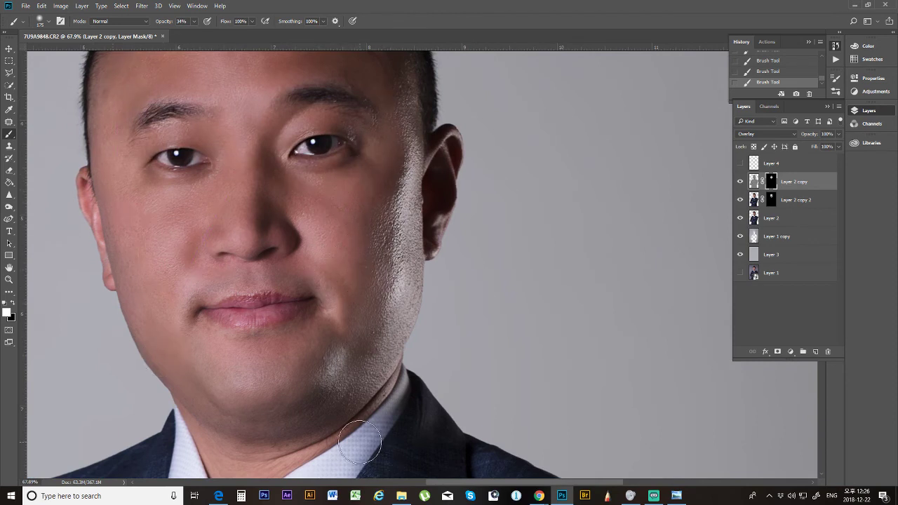
Step: Compare the face with the High Pass texture layer hidden and shown
scroll(421, 289, down, 2)
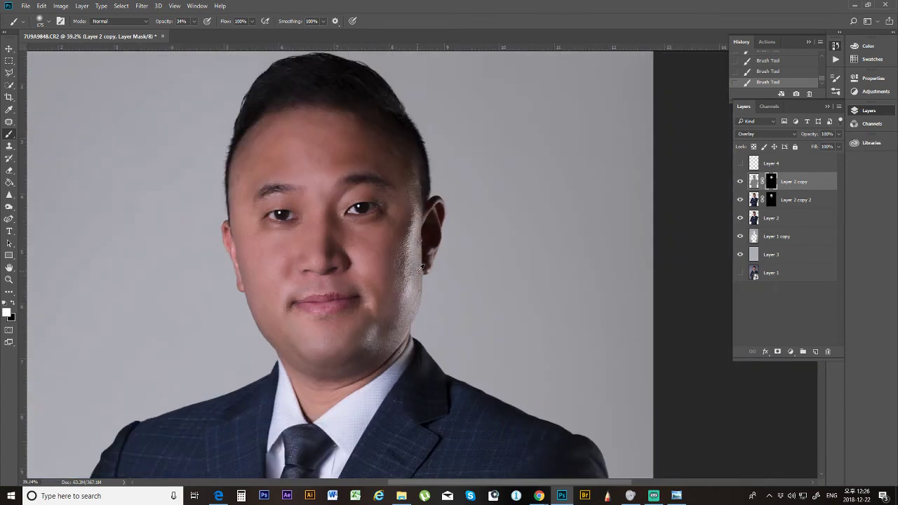
scroll(376, 269, up, 1)
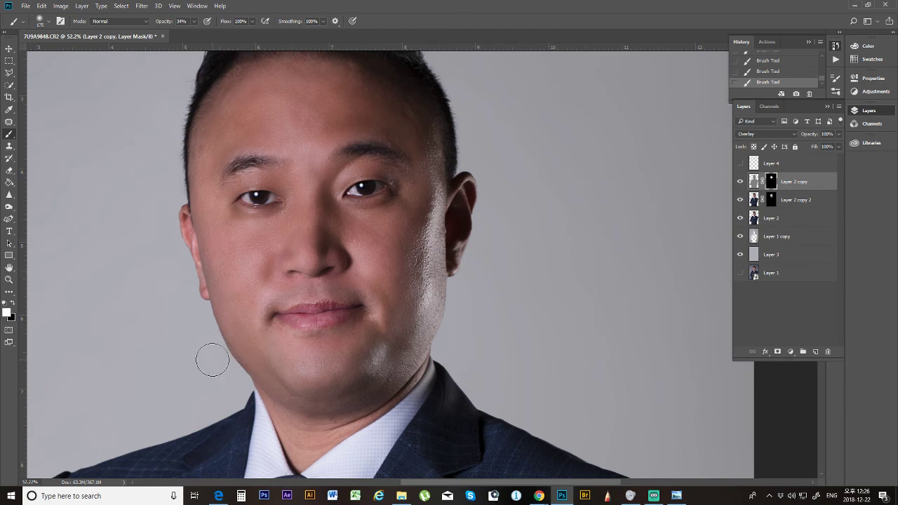
scroll(402, 456, down, 3)
scroll(357, 437, up, 2)
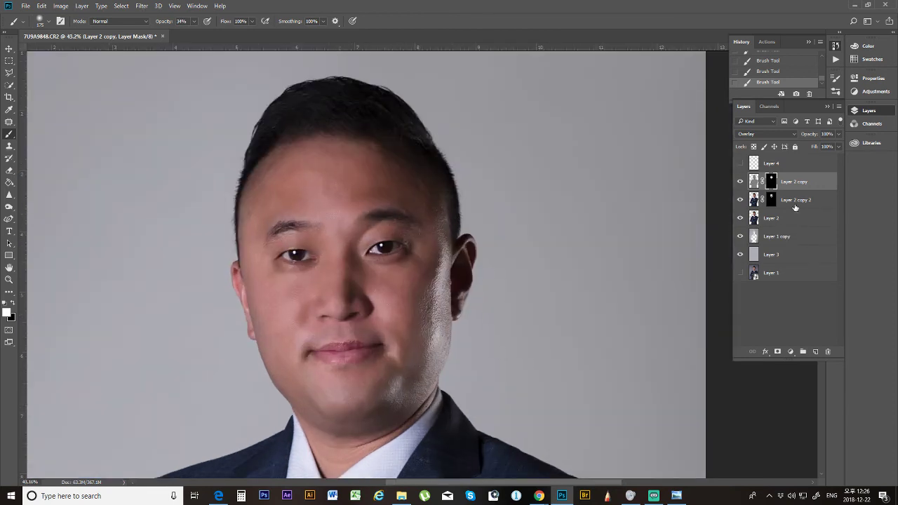
click(740, 182)
scroll(317, 306, up, 2)
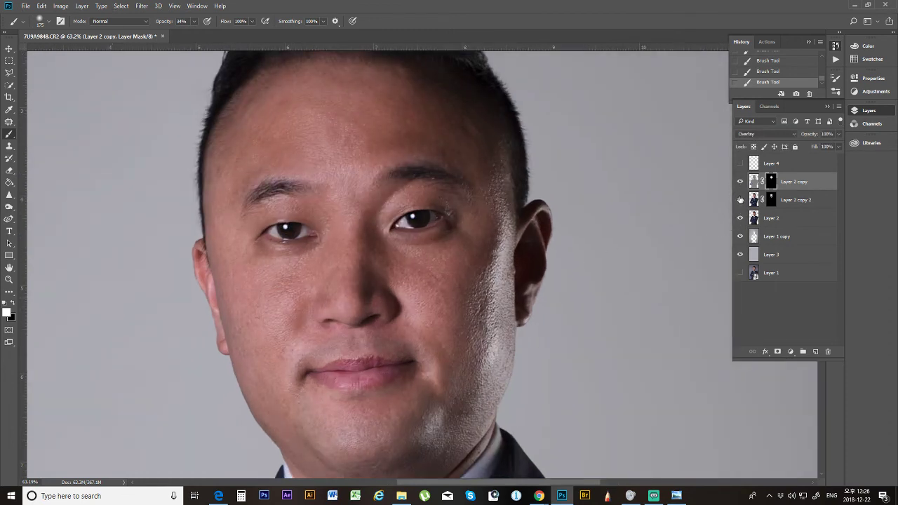
Step: Reduce the opacity of the surface-blurred layer, Layer 2 copy 2, to 40%
click(754, 201)
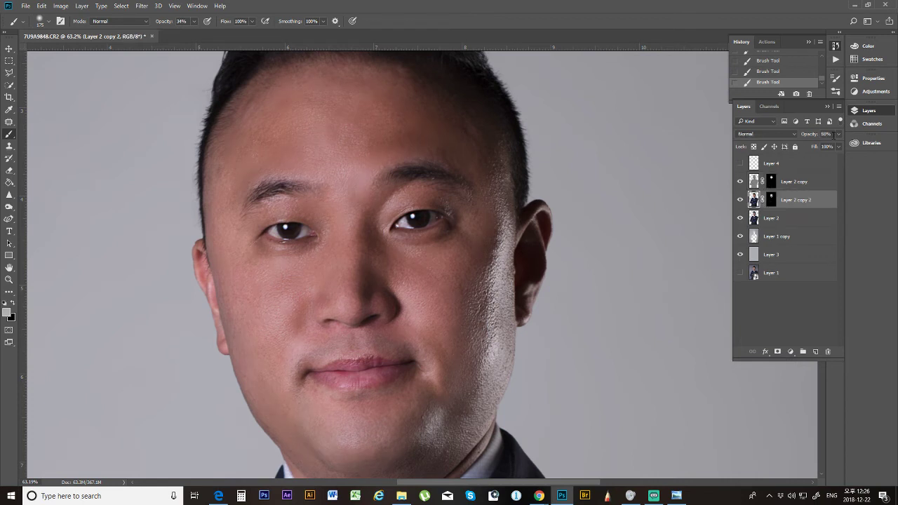
click(826, 145)
scroll(440, 323, down, 2)
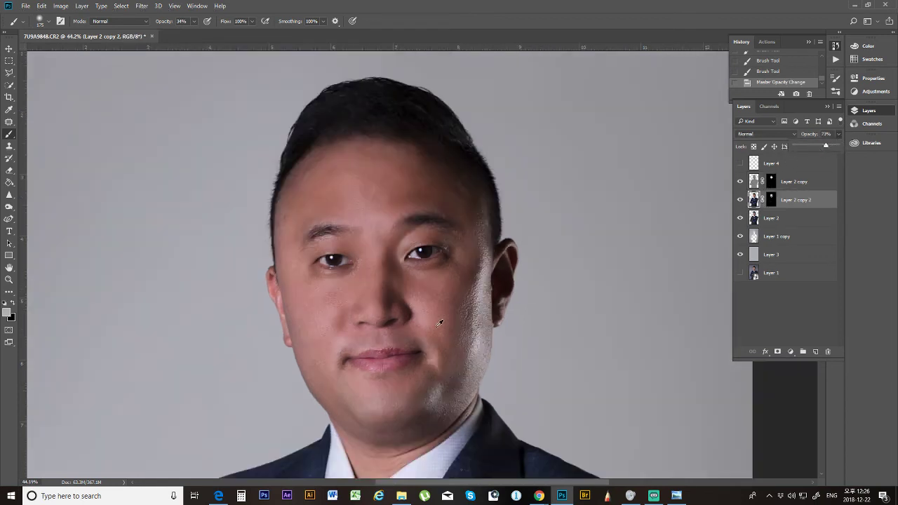
click(742, 183)
click(741, 202)
scroll(467, 298, up, 2)
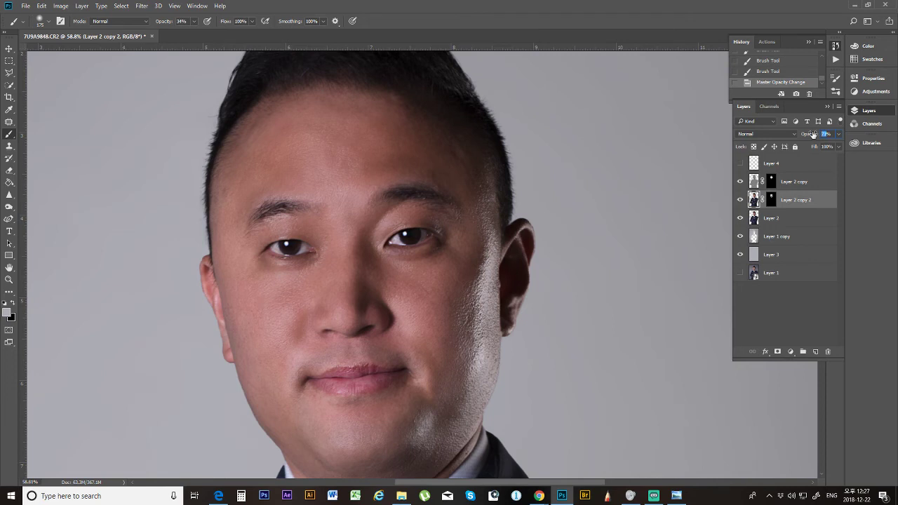
text(40)
scroll(520, 208, down, 2)
Step: Select the High Pass layer, Layer 2 copy, compare the portrait with and without it, and leave it hidden
click(756, 184)
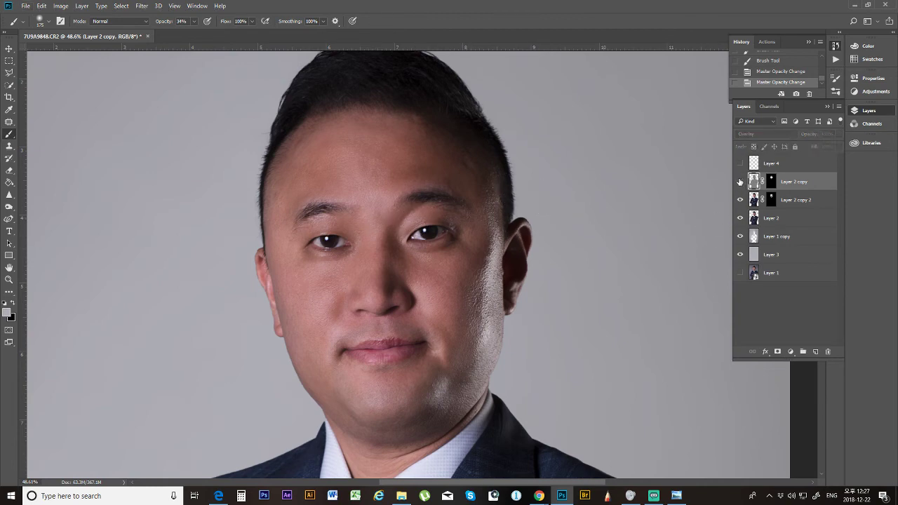
scroll(415, 264, up, 2)
scroll(416, 264, up, 3)
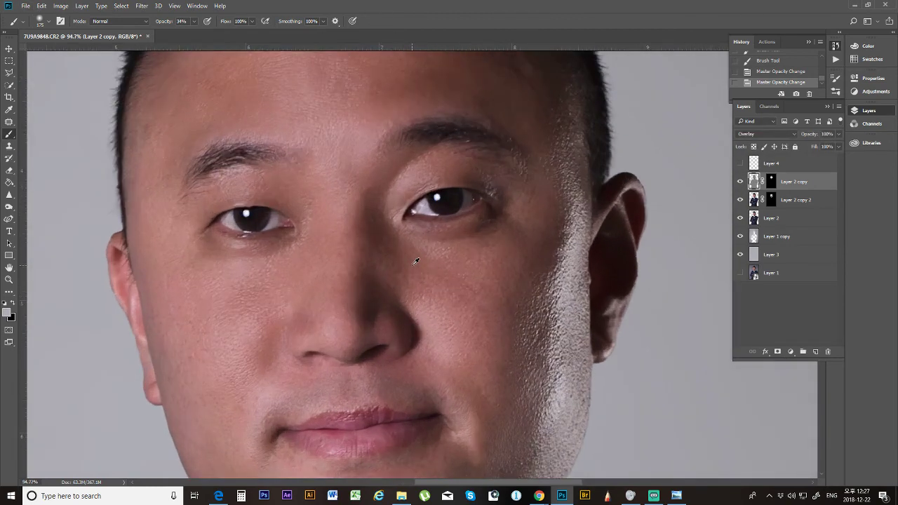
scroll(415, 261, down, 8)
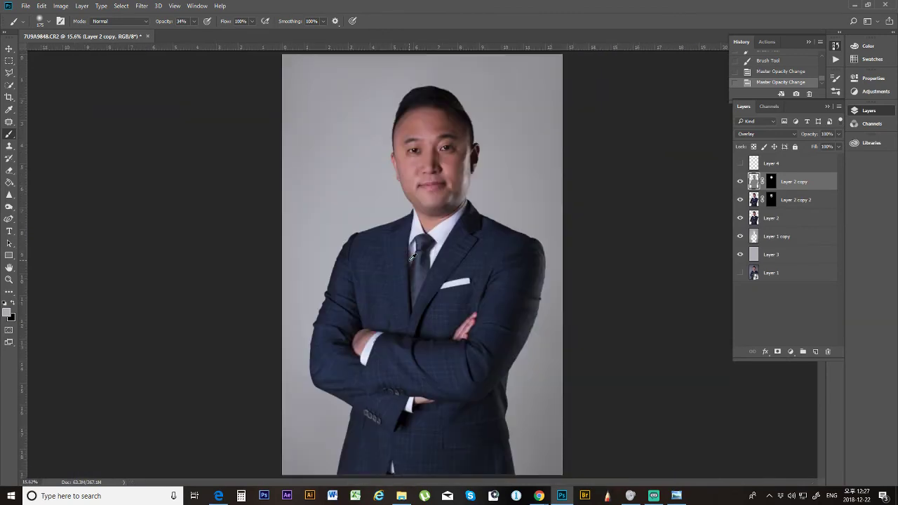
scroll(448, 160, up, 3)
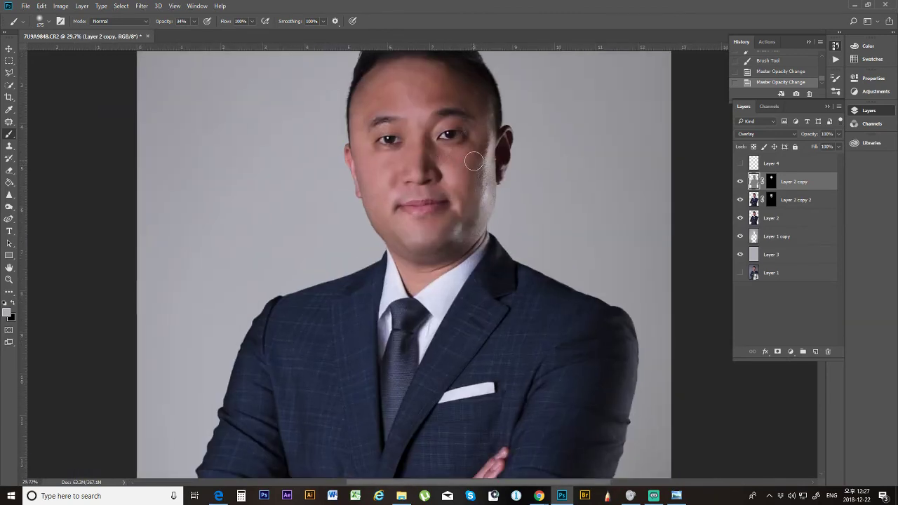
scroll(475, 156, up, 2)
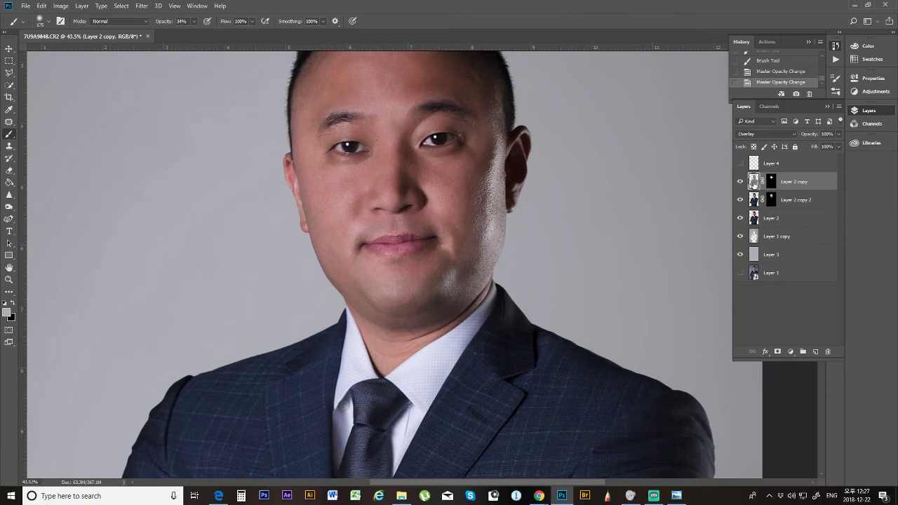
click(740, 183)
click(741, 183)
click(741, 182)
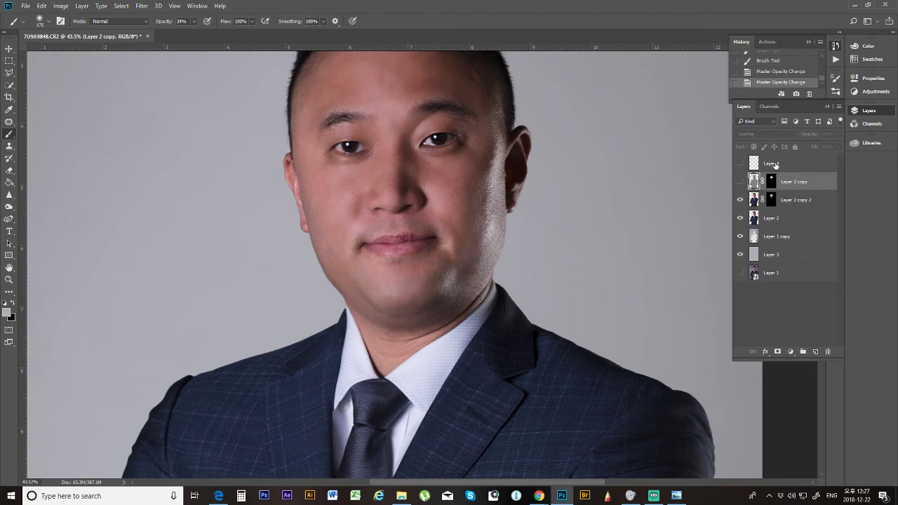
Step: Move Layer 4 directly below Layer 2 copy in the layer stack and make it visible
drag(775, 164, 767, 194)
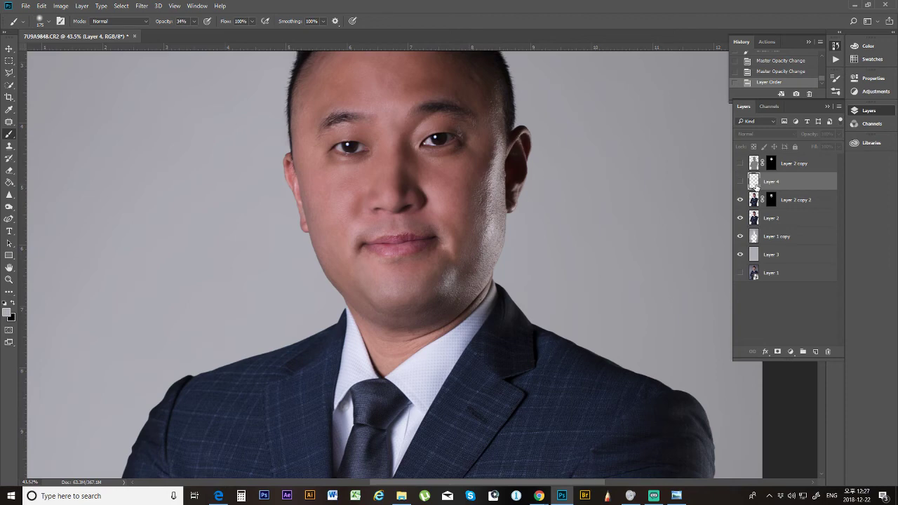
scroll(484, 200, up, 3)
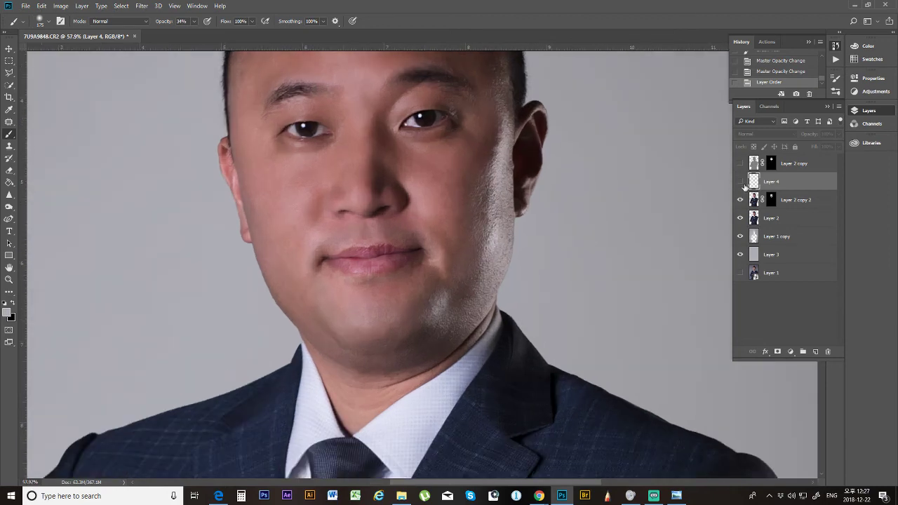
click(739, 181)
drag(365, 204, 306, 333)
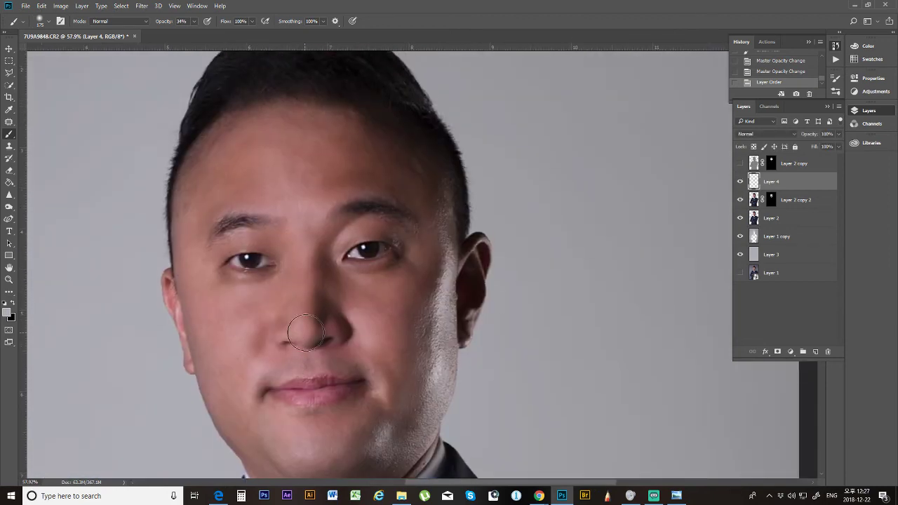
Step: Set up the Clone Stamp tool with a brush size of 150 and an opacity of 25%
click(9, 145)
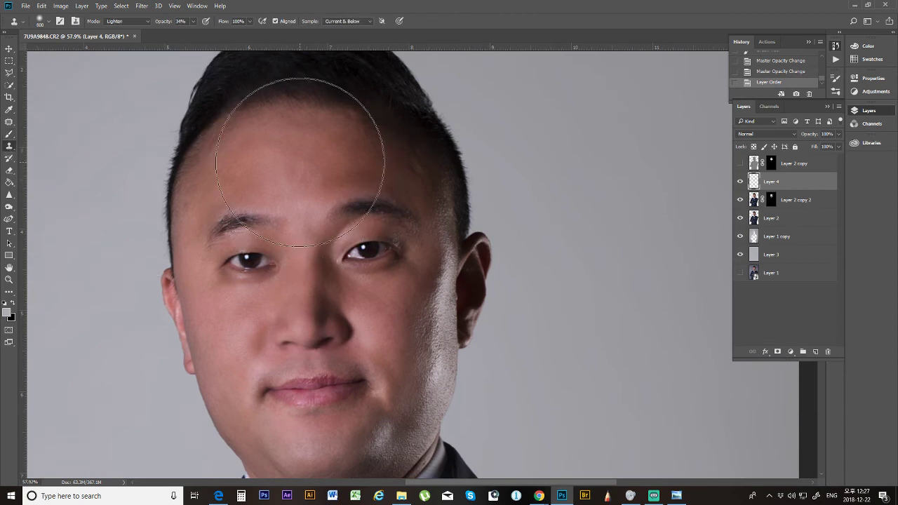
key(bracketleft)
key(bracketleft)
key(bracketleft)
key(bracketleft)
key(bracketleft)
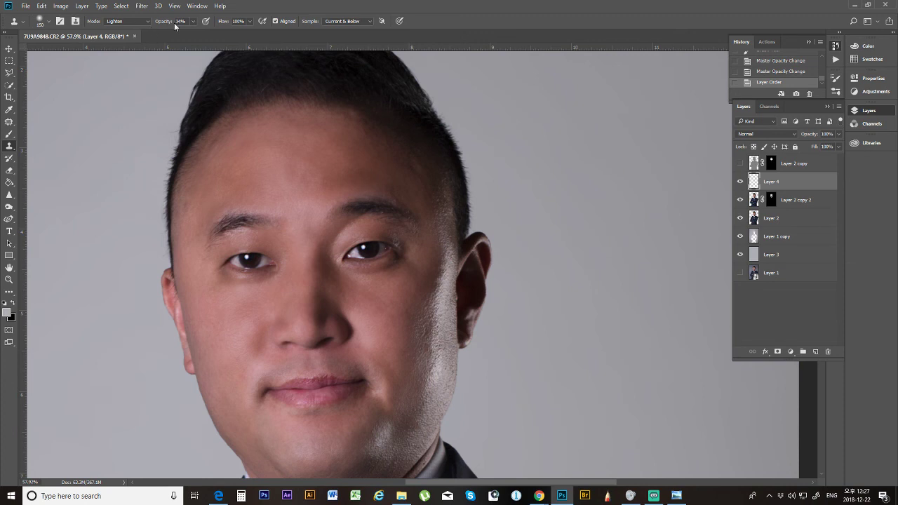
click(191, 23)
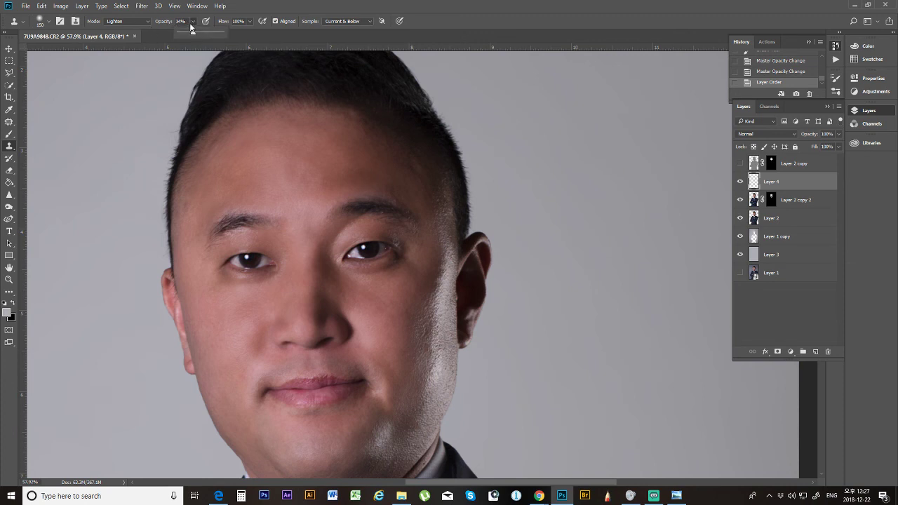
drag(188, 33, 189, 32)
click(372, 8)
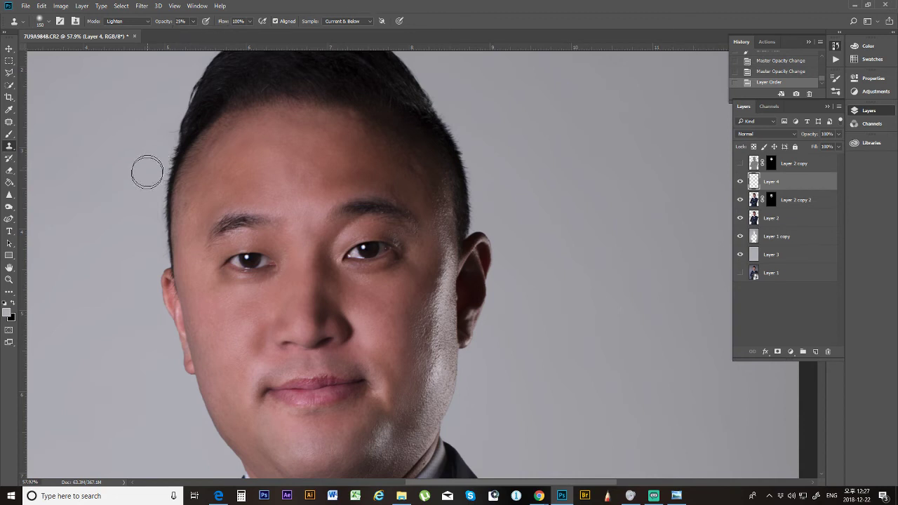
Step: Sample lighter forehead skin and clone it over the darker areas in the middle of the forehead on Layer 4
key(alt)
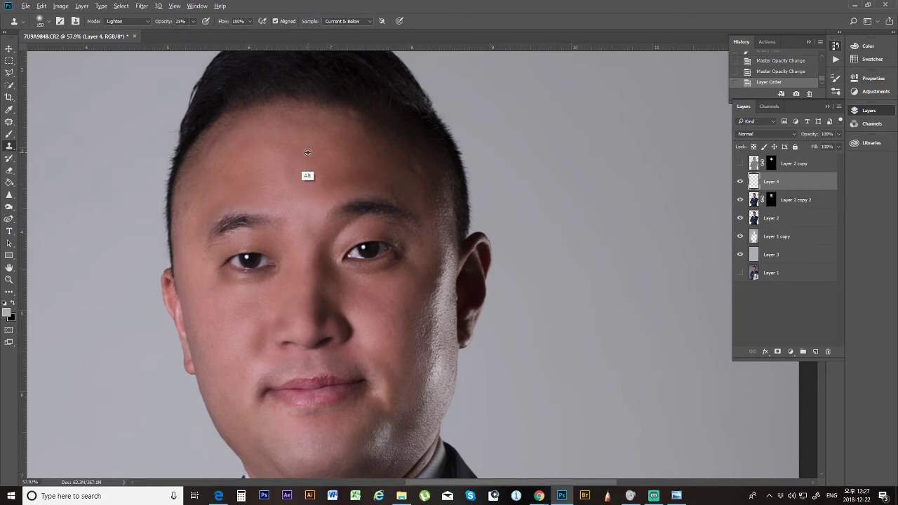
alt+click(276, 166)
click(296, 170)
click(310, 174)
click(323, 176)
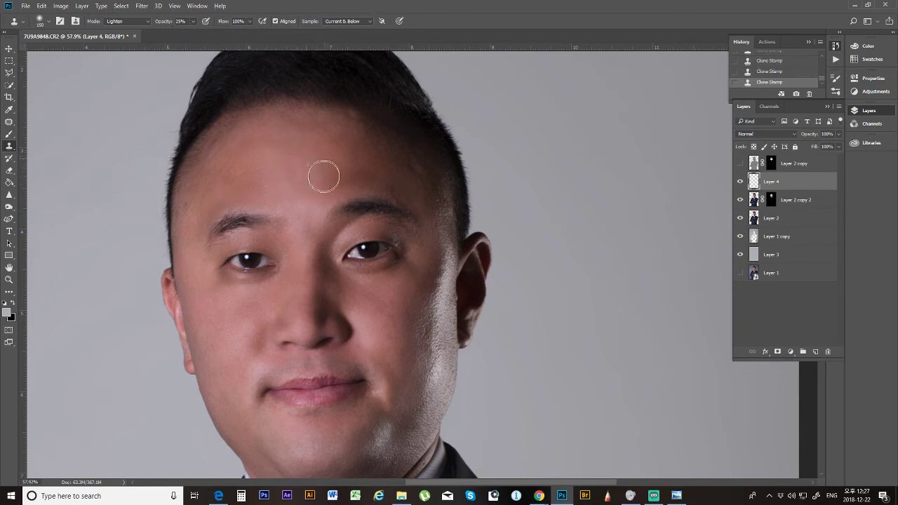
key(alt)
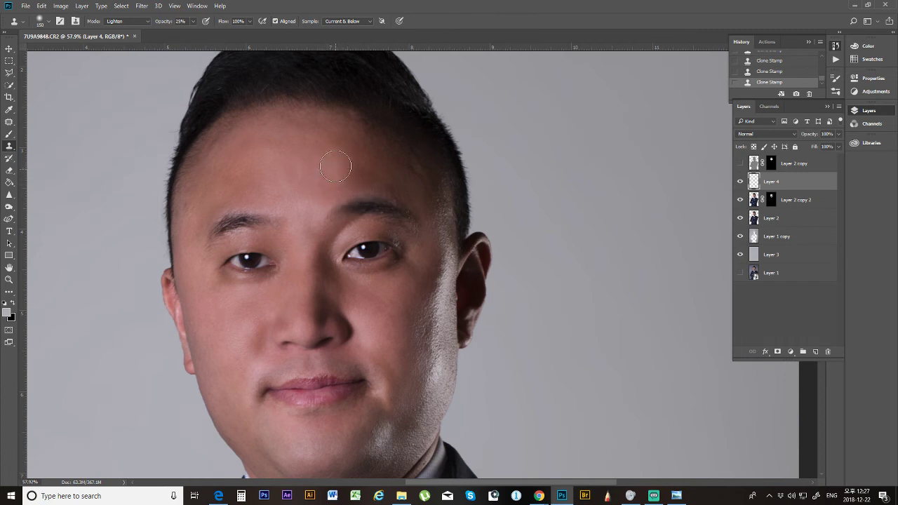
key(alt)
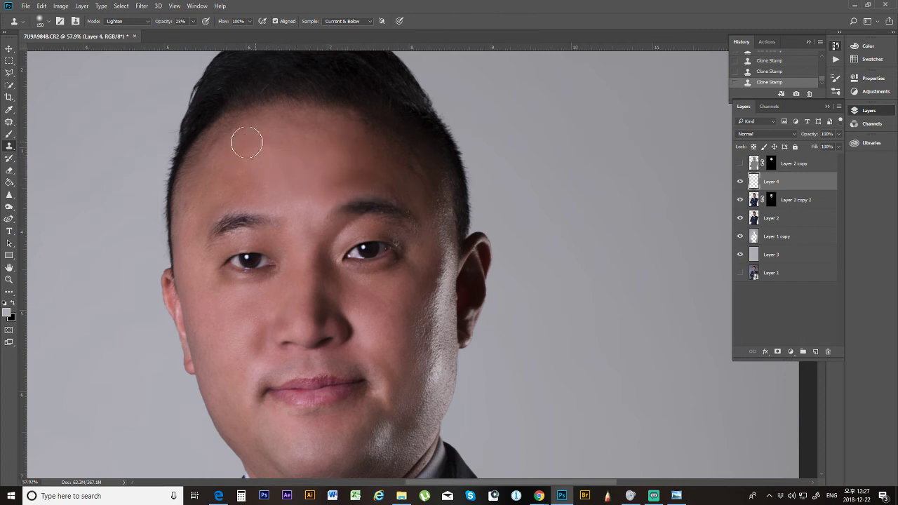
Step: Resample nearby skin and even out the tone across the sides of the forehead and between the eyebrows
key(alt)
key(alt)
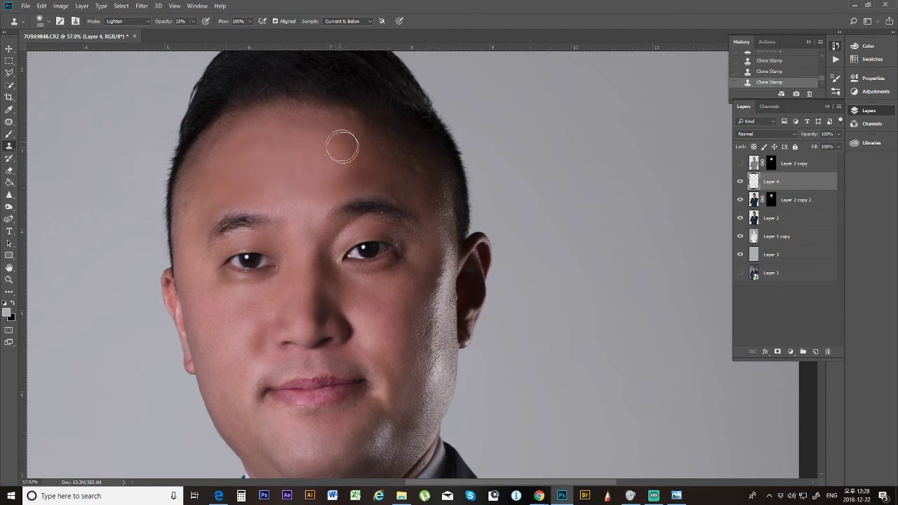
key(alt)
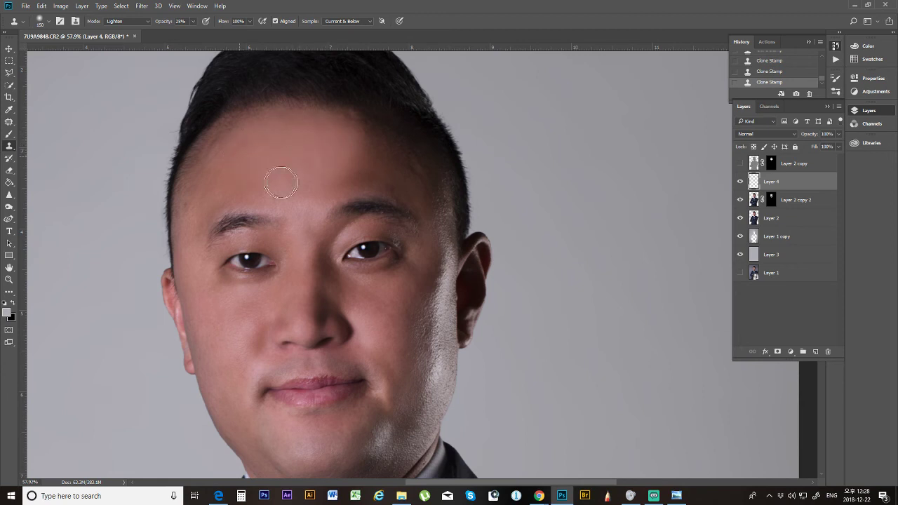
key(alt)
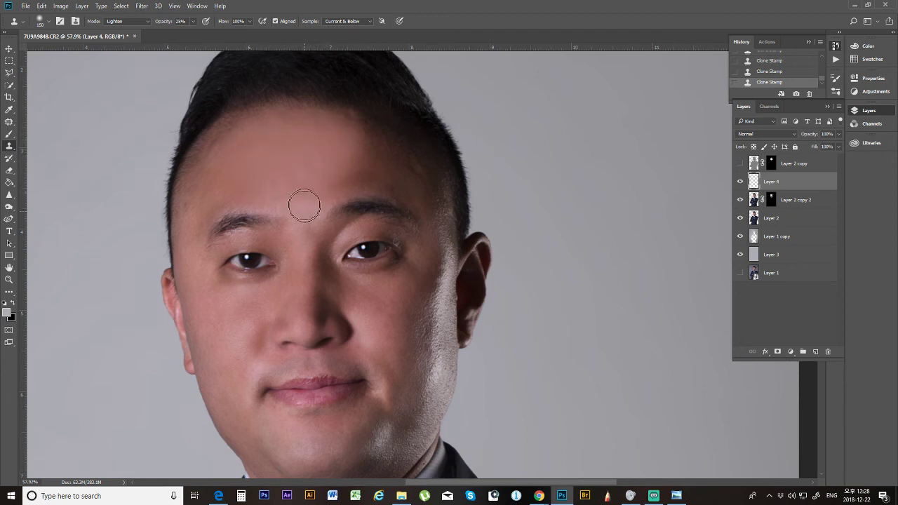
key(alt)
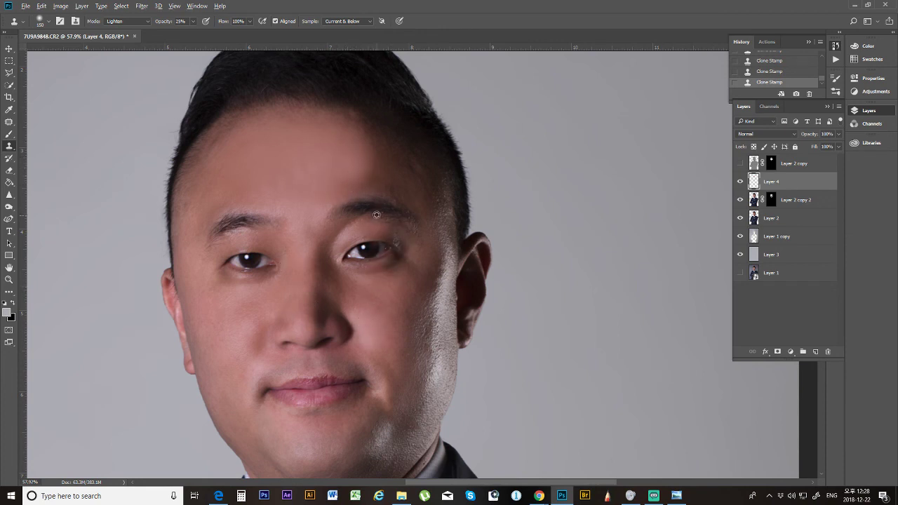
Step: Step back and forth through the latest Clone Stamp strokes to compare the forehead before and after
key(ctrl+alt+z)
key(ctrl+alt+z)
key(ctrl+alt+z)
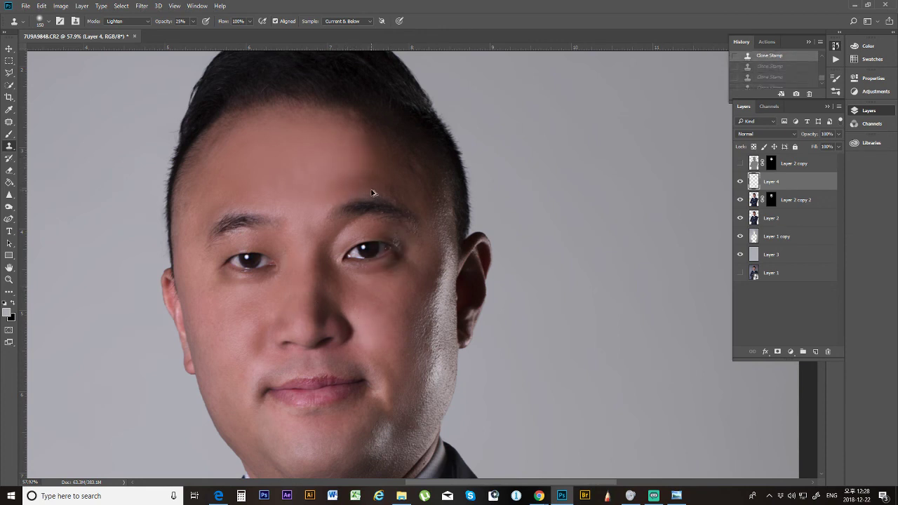
key(ctrl+shift+z)
key(ctrl+alt+z)
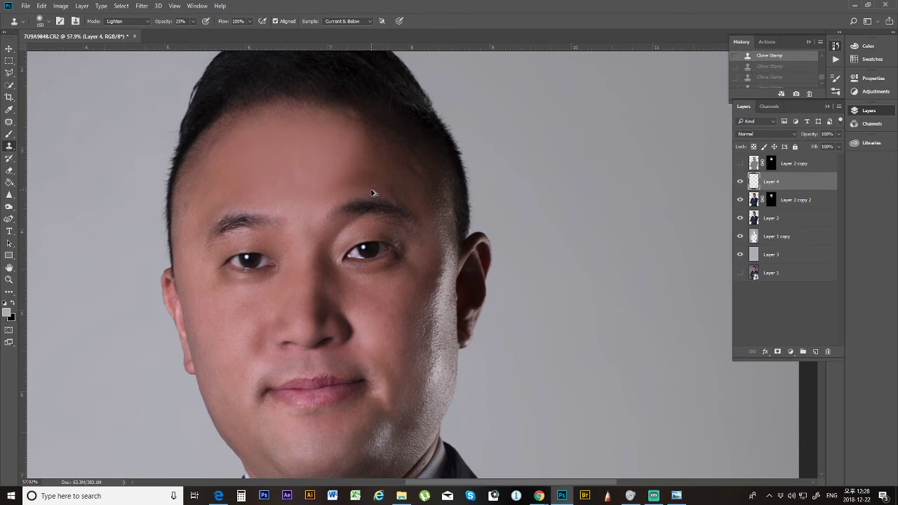
key(ctrl+shift+z)
key(ctrl+alt+z)
Step: Sample skin from the middle of the forehead and clone it over the neighbouring darker forehead area
alt+click(314, 162)
click(294, 169)
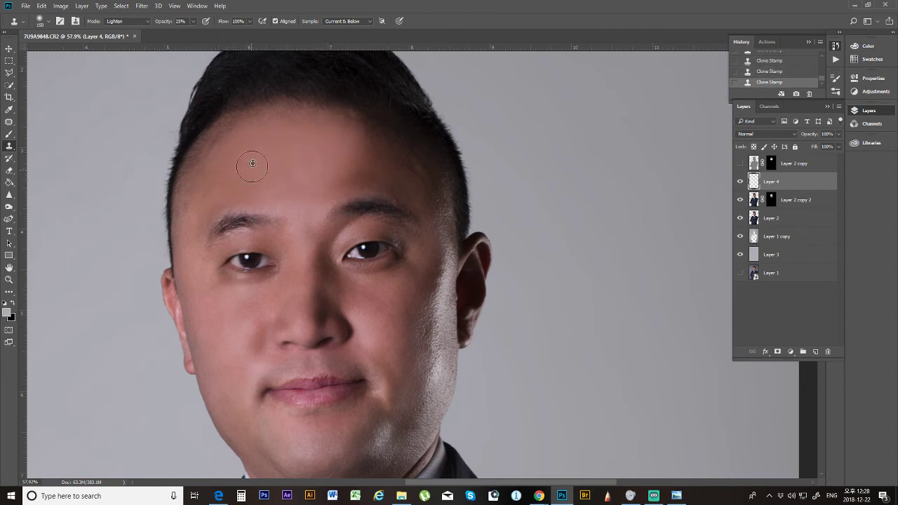
key(ctrl+alt+z)
key(ctrl+shift+z)
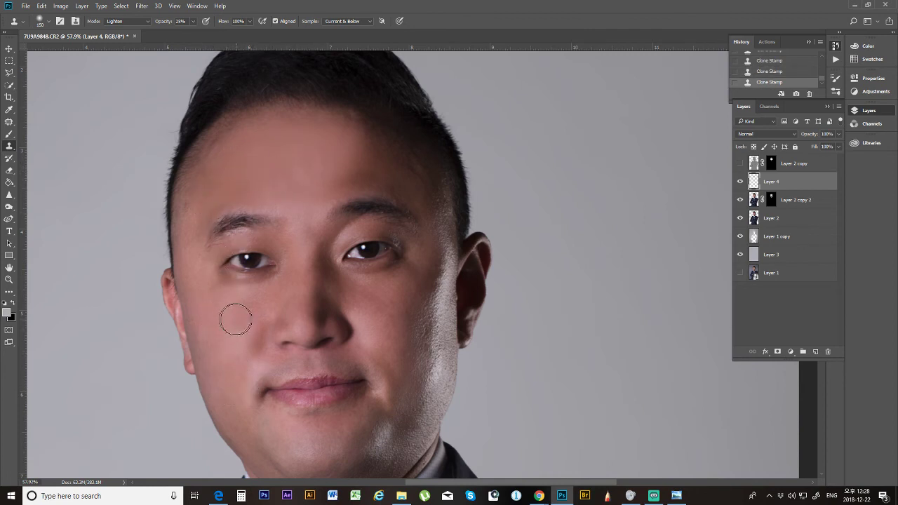
Step: Reduce the clone brush to 90 px and step back and forth through the latest strokes to compare the skin tone
key(bracketleft)
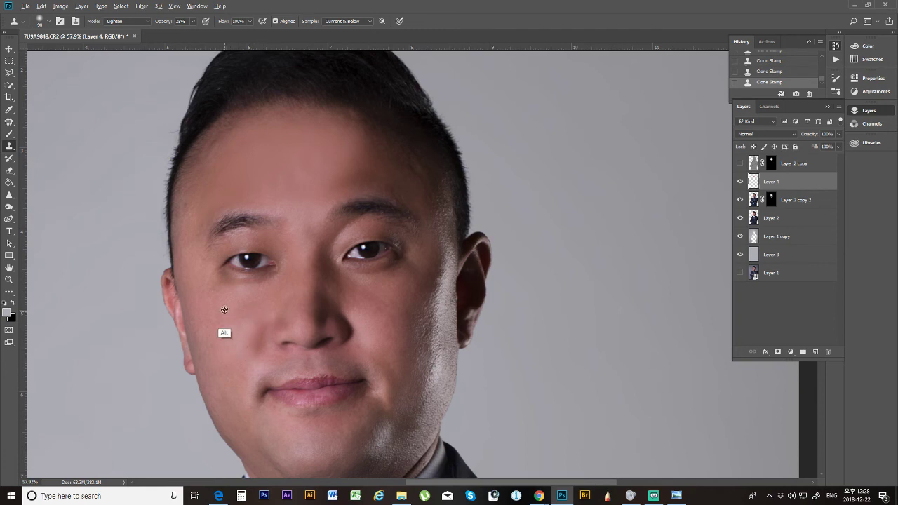
key(ctrl+alt+z)
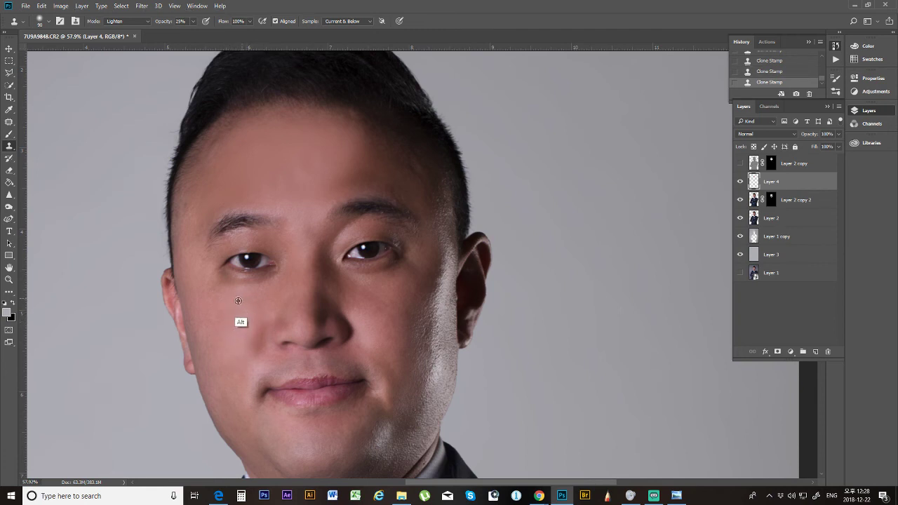
key(ctrl+shift+z)
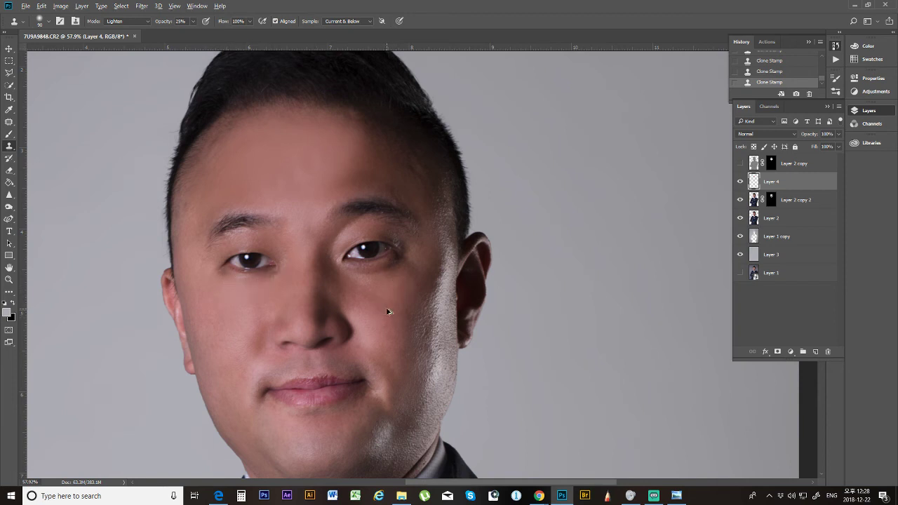
key(ctrl+alt+z)
key(ctrl+alt+z)
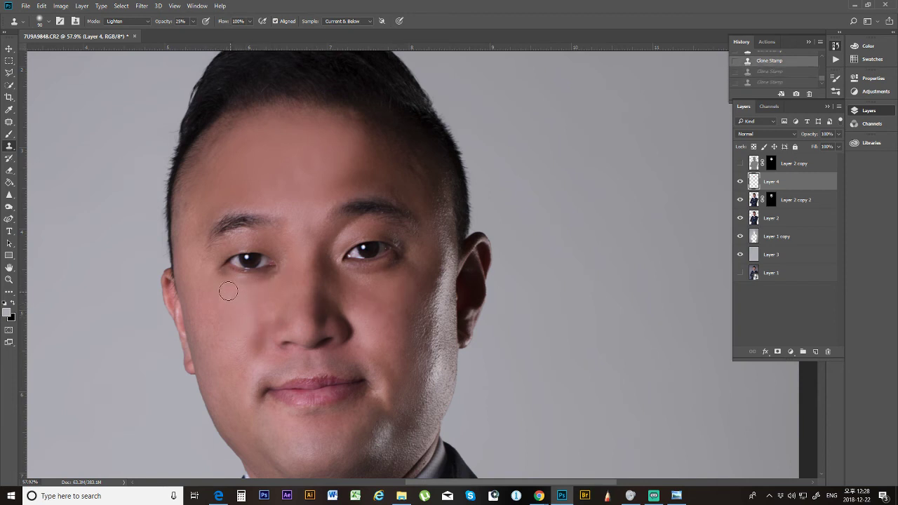
key(ctrl+shift+z)
key(ctrl+shift+z)
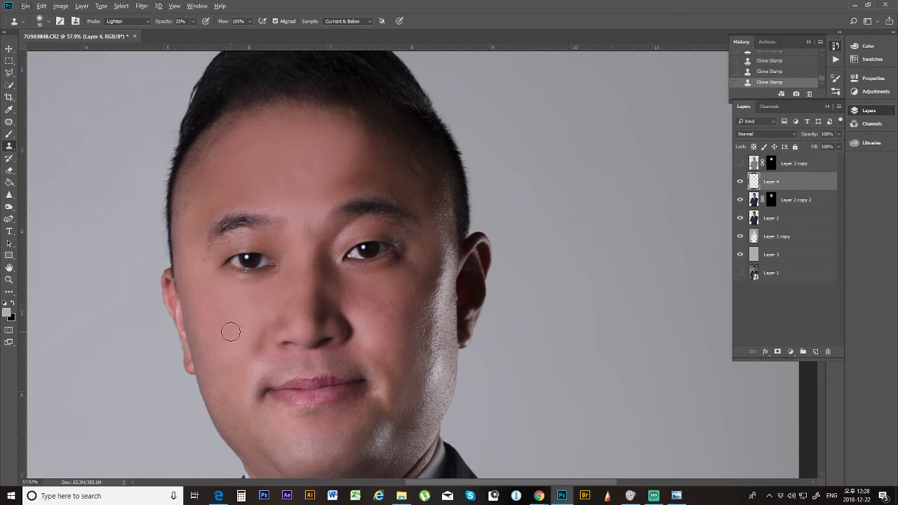
Step: Try cloning over the cheek below the eye with a 175 px brush and undo the last three strokes
key(bracketright)
key(bracketright)
key(bracketright)
key(bracketright)
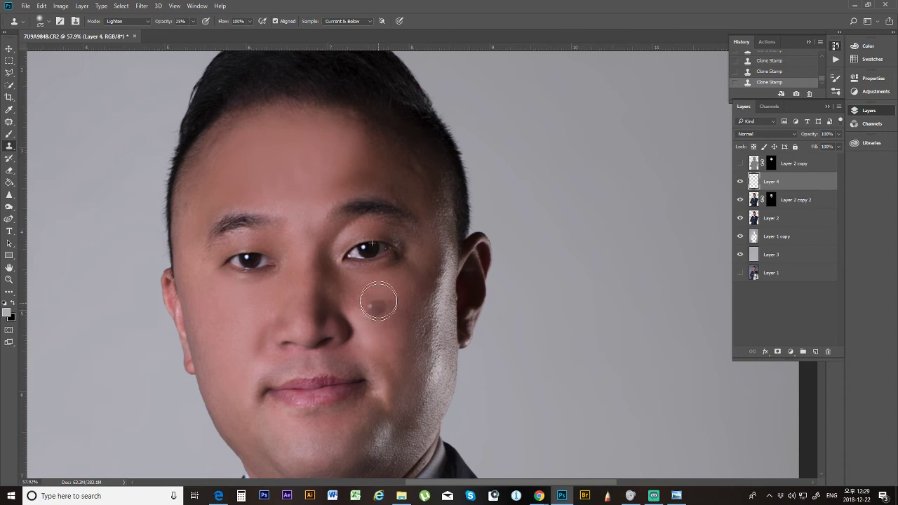
key(ctrl+alt+z)
key(ctrl+alt+z)
key(ctrl+alt+z)
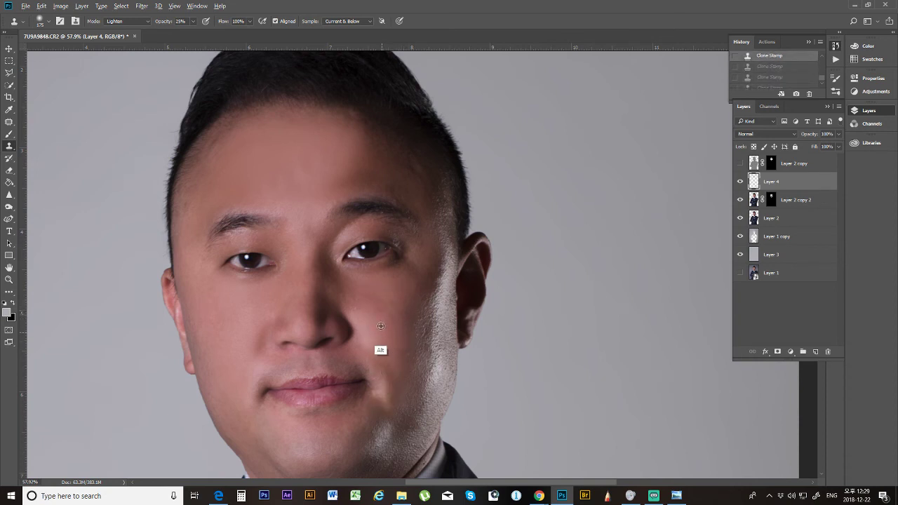
Step: Clone skin sampled from the cheek, upper eyelid and temple around the eye on the highlight side, stepping back two strokes
alt+click(380, 325)
click(381, 306)
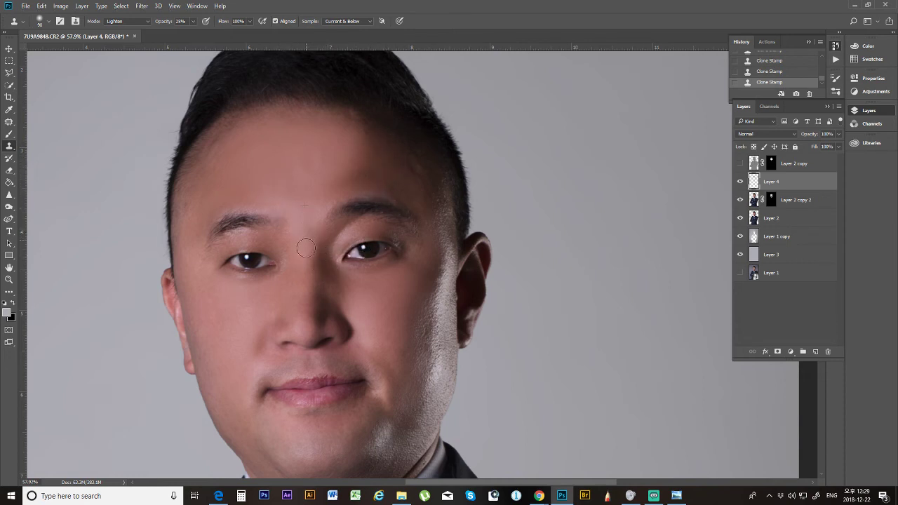
alt+click(355, 227)
alt+click(377, 223)
alt+click(425, 248)
key(ctrl+alt+z)
key(ctrl+alt+z)
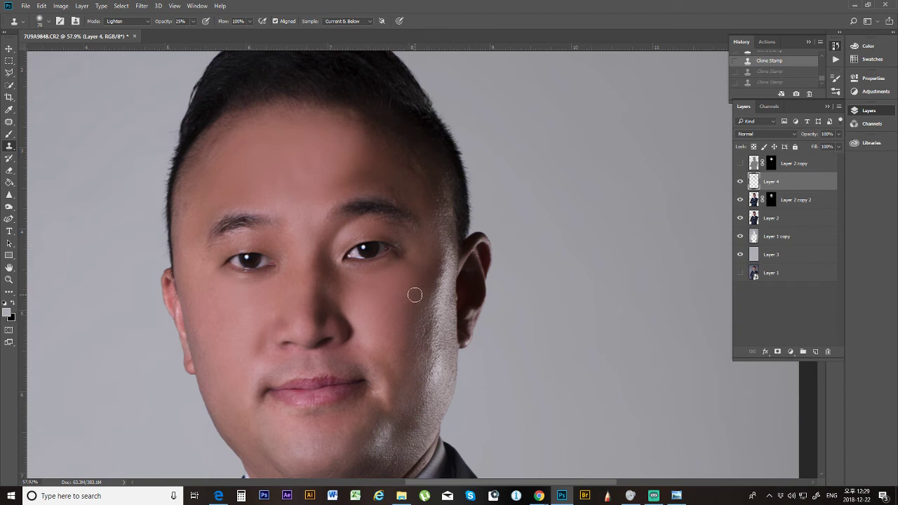
Step: Enlarge the clone brush to 100 px and even out the skin along the inner edge of the bright cheek highlight
key(bracketright)
mouse_move(426, 294)
mouse_down()
mouse_move(443, 350)
mouse_move(435, 322)
mouse_up()
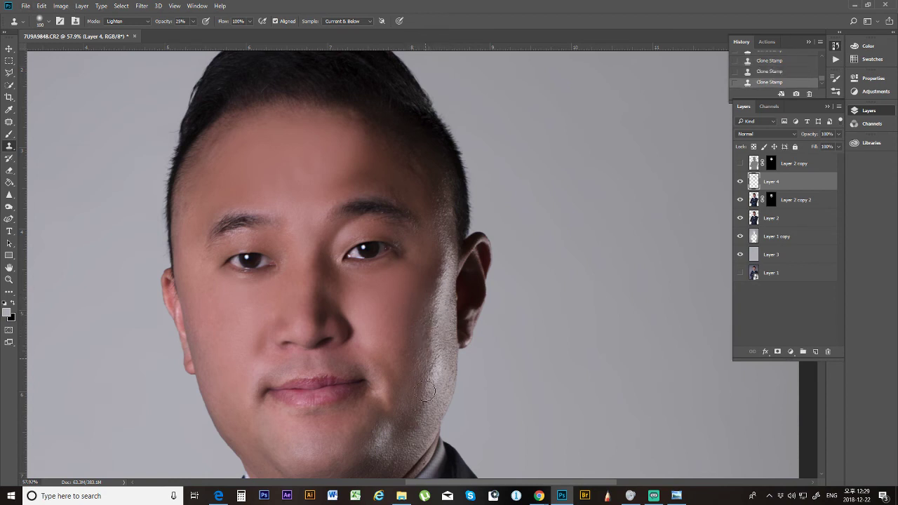
key(alt)
key(alt)
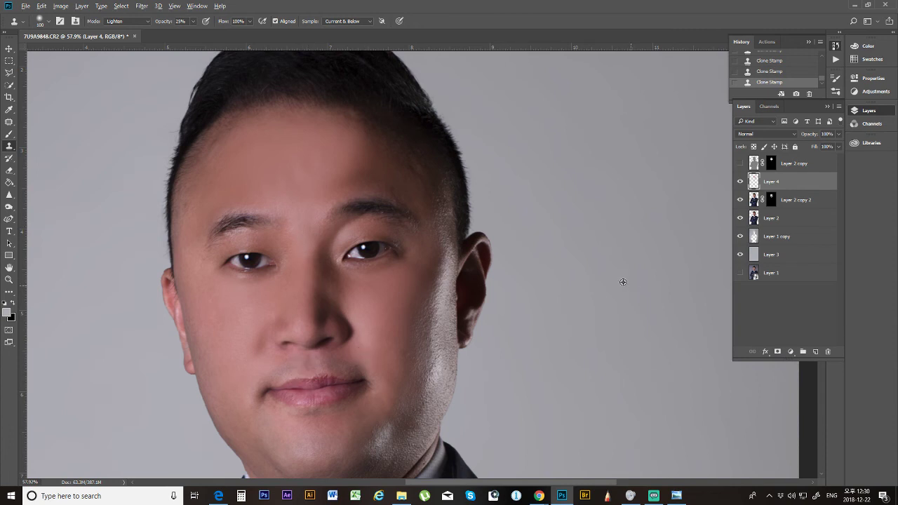
Step: Toggle Layer 4's visibility to compare the face with and without the cloned skin
scroll(536, 291, down, 3)
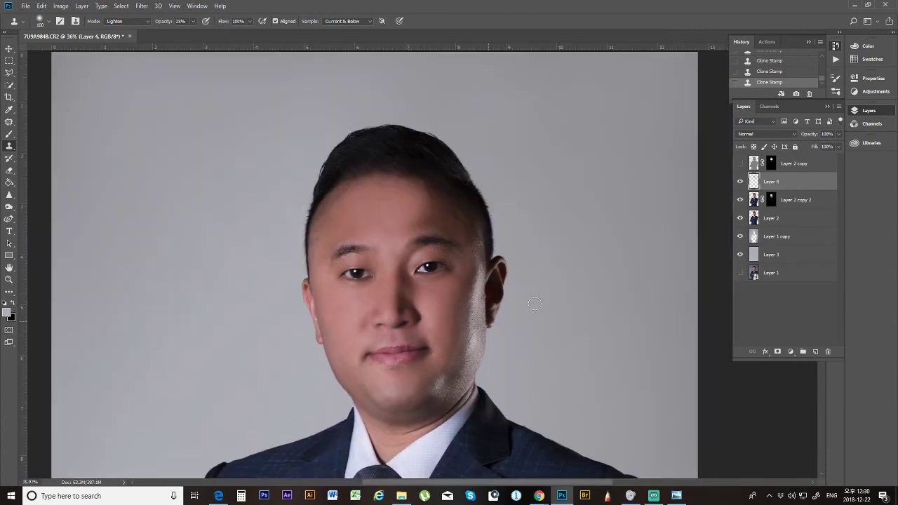
click(740, 182)
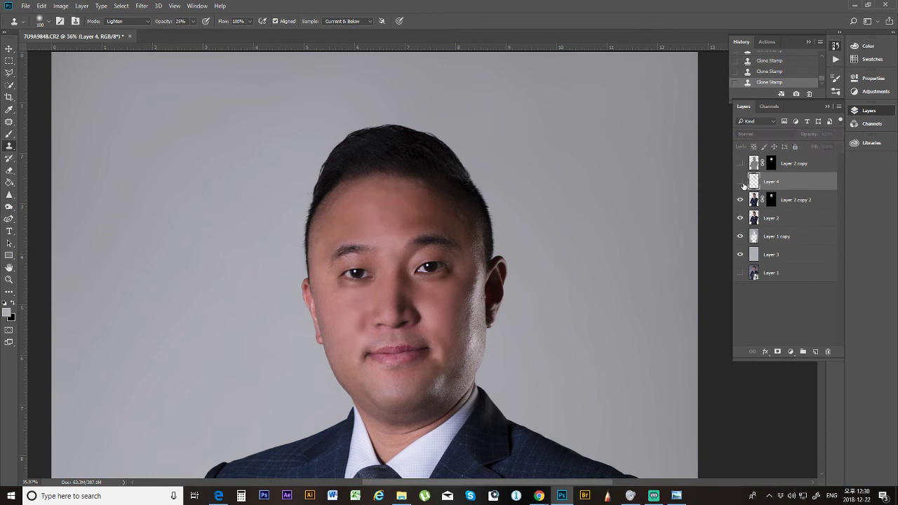
click(740, 182)
click(740, 182)
click(740, 182)
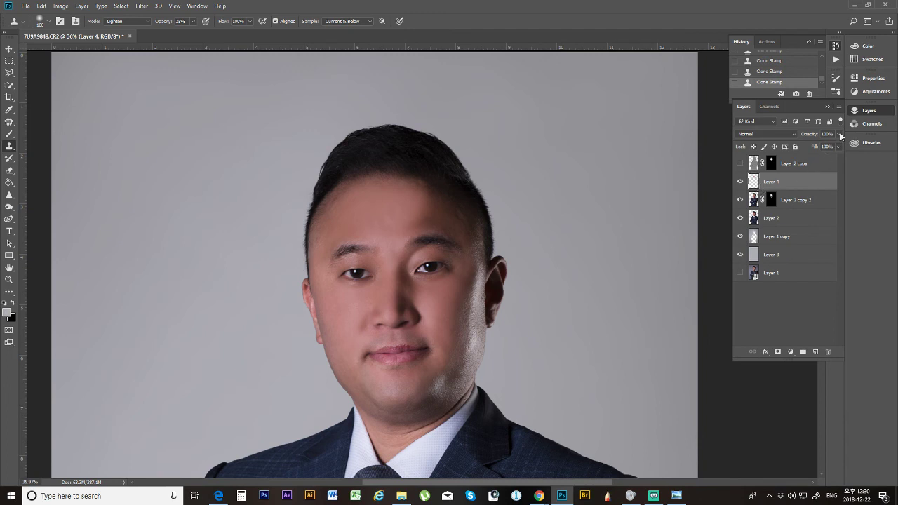
Step: Reduce Layer 4's opacity to 77% and toggle the layer to compare the softened retouching
click(840, 134)
click(741, 182)
click(740, 182)
click(740, 182)
scroll(390, 278, down, 3)
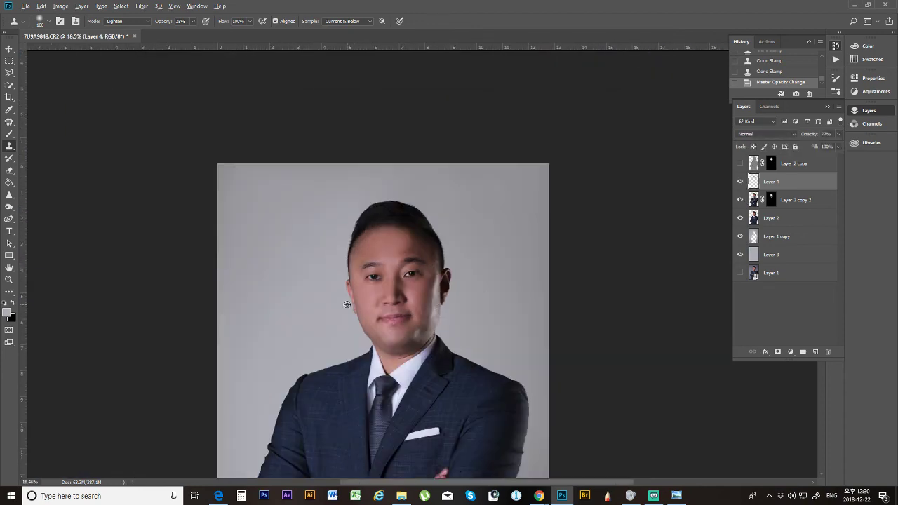
scroll(346, 304, up, 2)
scroll(491, 303, up, 2)
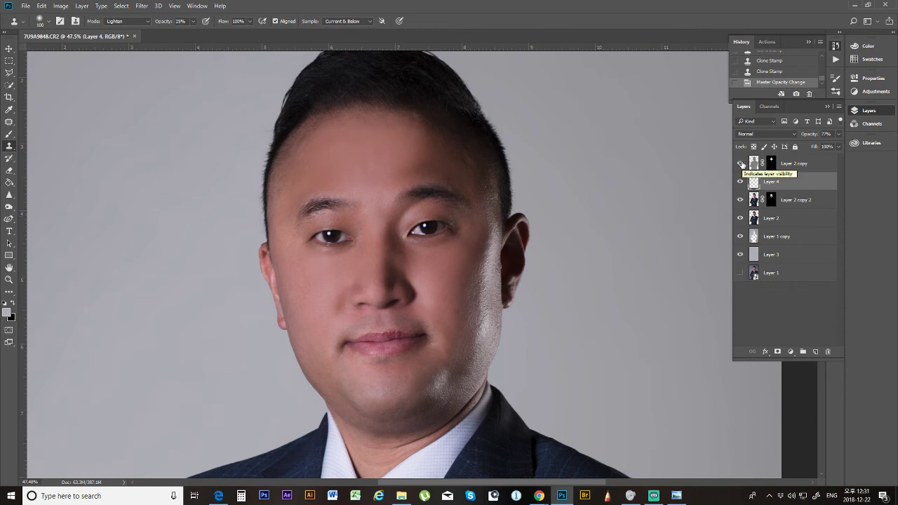
Step: Hide Layer 2 copy and toggle Layer 4 off and on to compare the skin tone across the whole portrait
click(740, 164)
scroll(475, 228, down, 3)
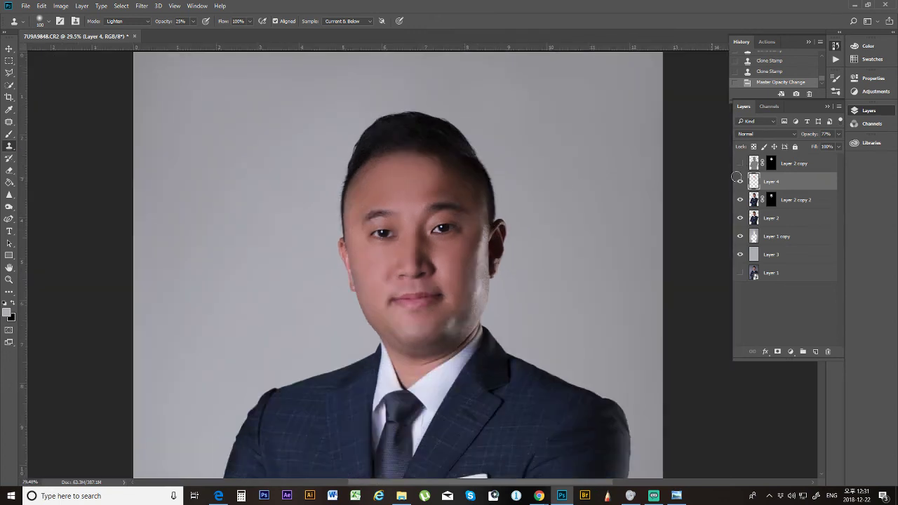
click(740, 182)
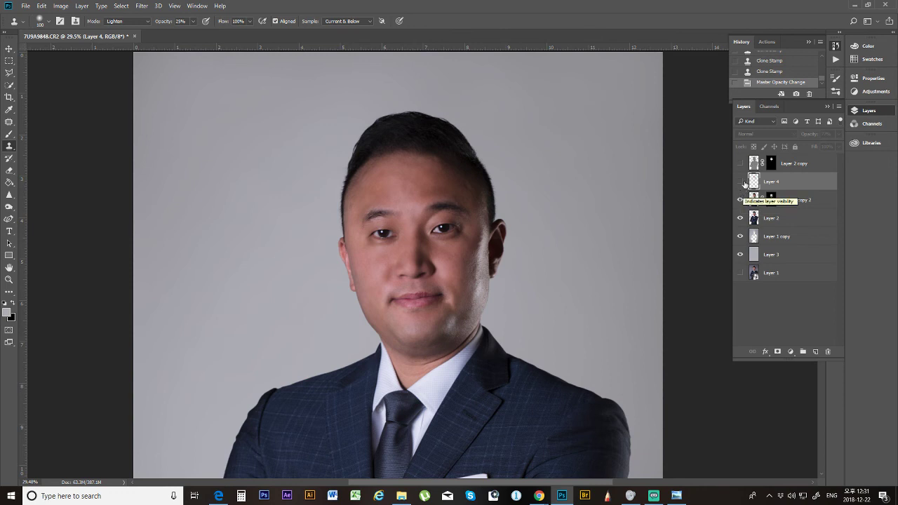
click(740, 183)
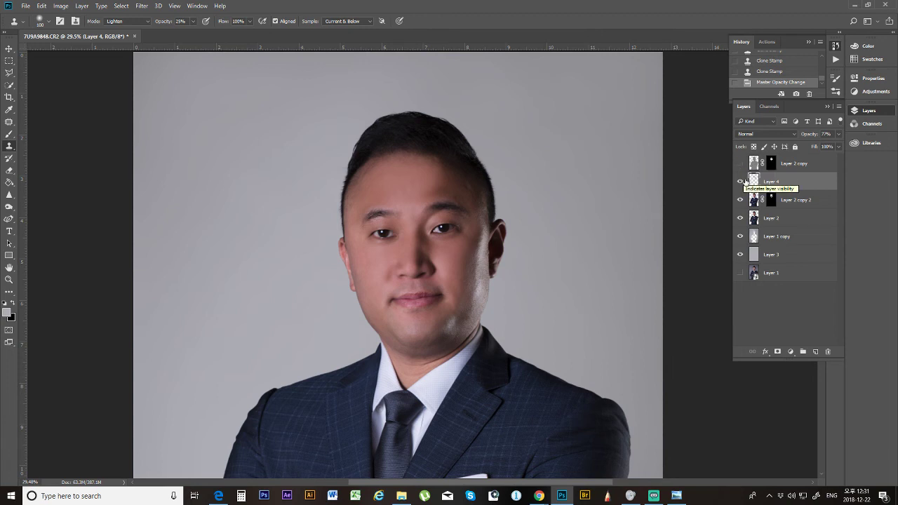
Step: Lower Layer 4's opacity to 49% and show the Layer 2 copy texture layer
click(833, 139)
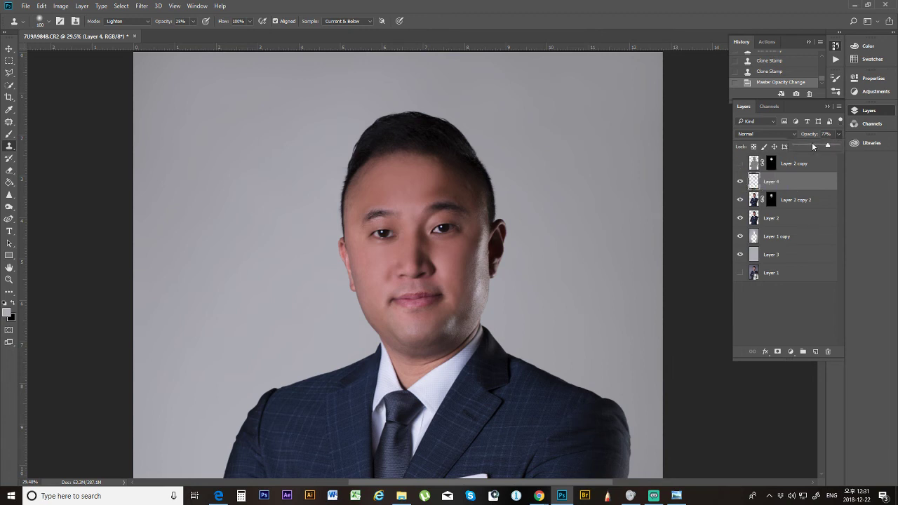
click(816, 145)
scroll(468, 272, up, 1)
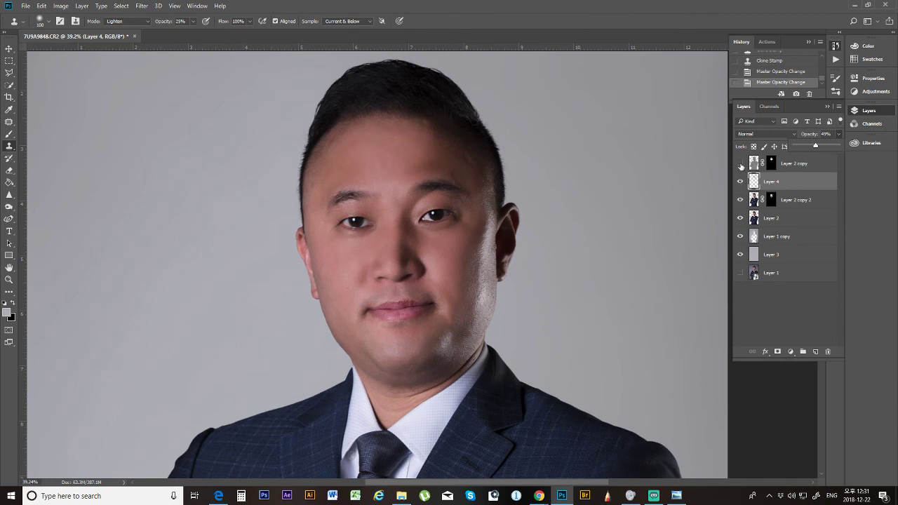
click(740, 165)
scroll(405, 217, down, 1)
scroll(355, 271, down, 1)
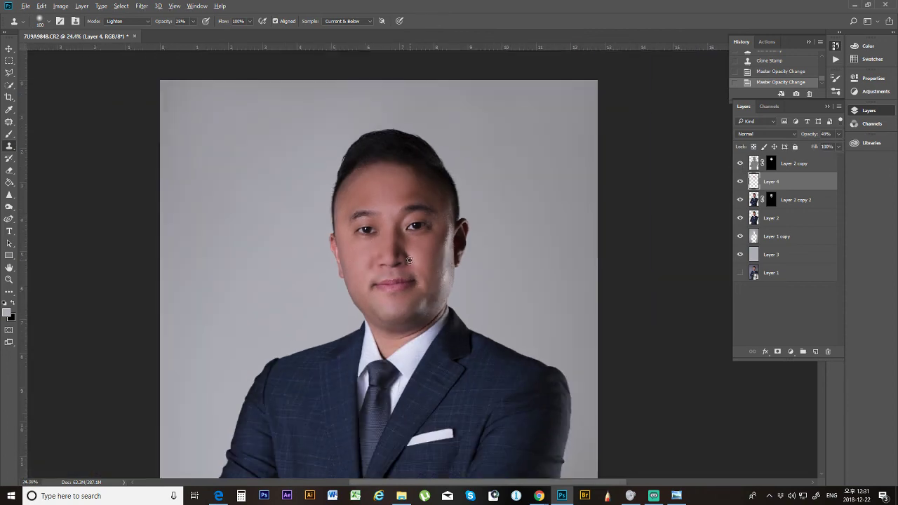
scroll(393, 260, up, 3)
scroll(410, 254, down, 1)
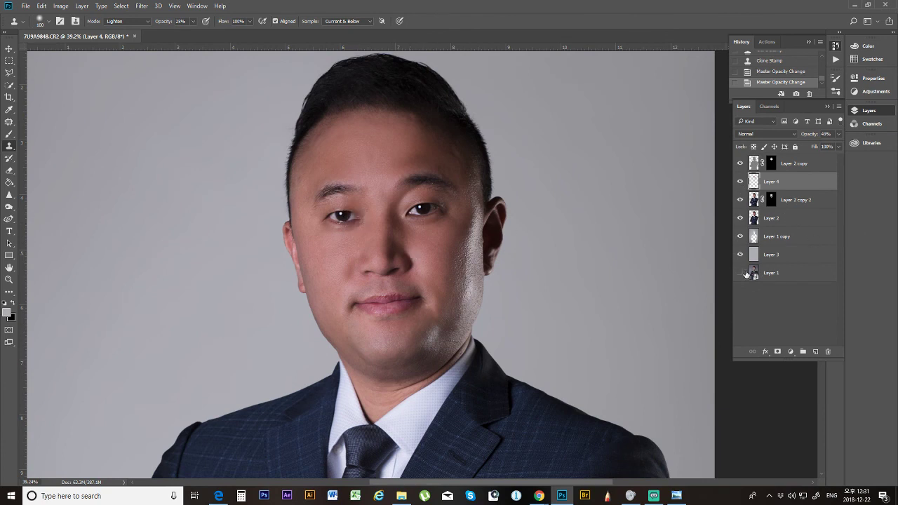
Step: Move the original photo, Layer 1, to the top of the layer stack and toggle its visibility to compare before and after
click(740, 273)
drag(771, 274, 772, 161)
click(740, 163)
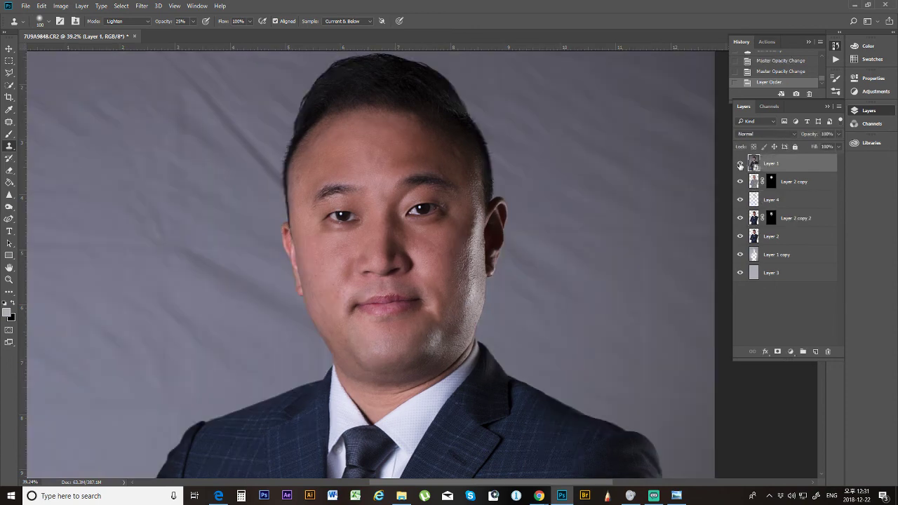
click(739, 164)
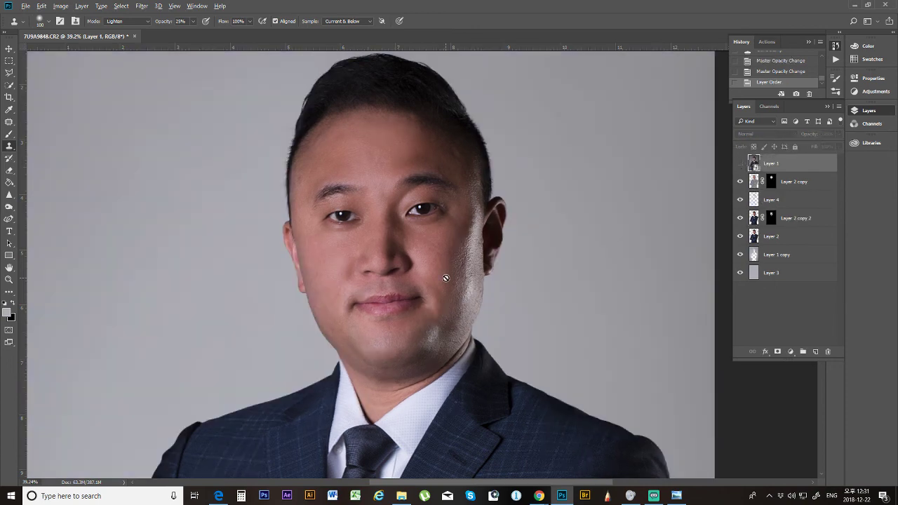
Step: Select Layer 4 and adjust its opacity, trying 29% before settling on 39%
scroll(446, 280, down, 4)
scroll(425, 196, up, 2)
scroll(424, 194, up, 1)
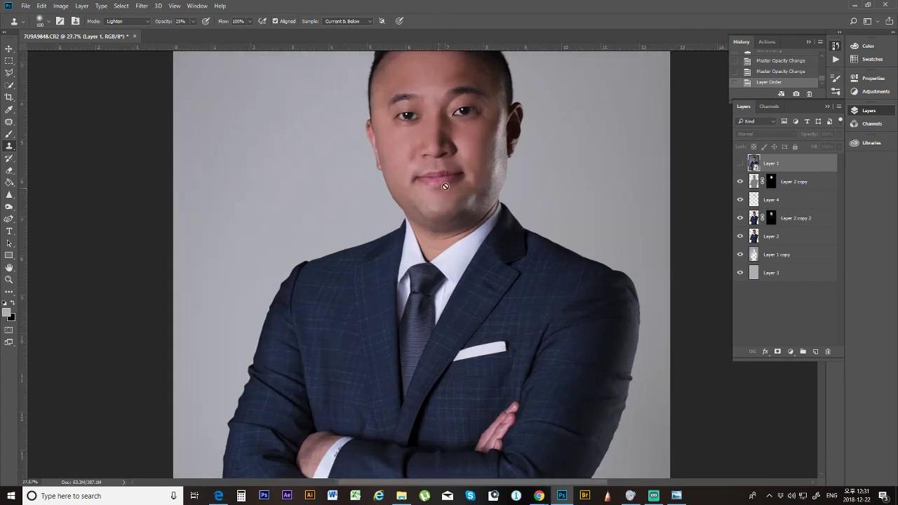
click(770, 198)
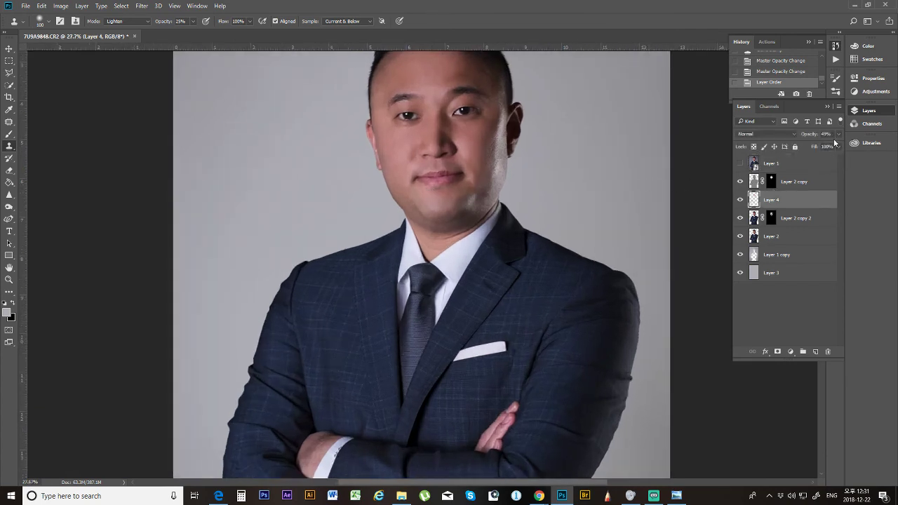
click(838, 134)
click(806, 145)
scroll(487, 141, up, 3)
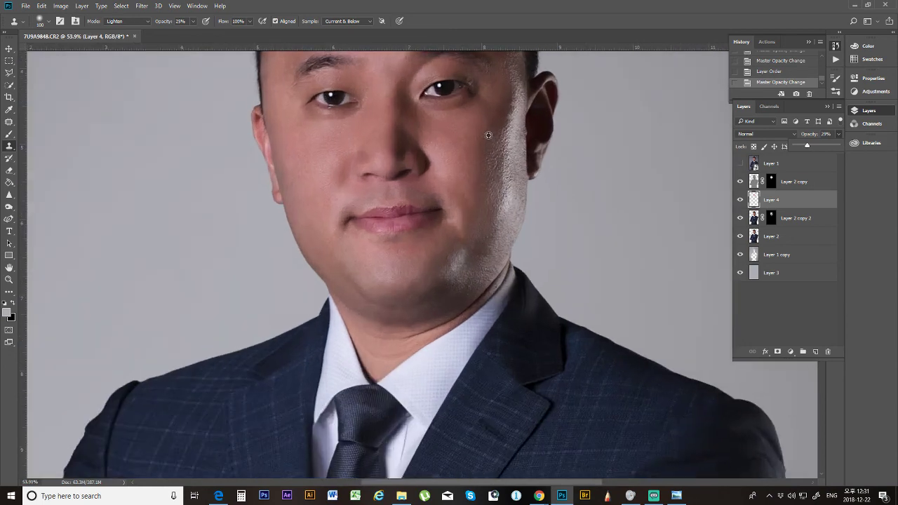
click(791, 181)
drag(810, 145, 812, 146)
scroll(577, 242, down, 2)
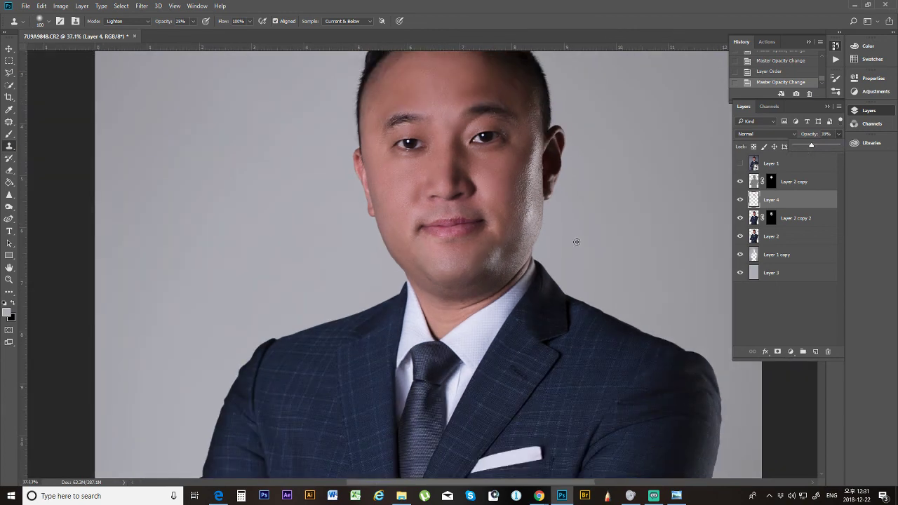
Step: Toggle Layer 2 copy 2 to compare the skin smoothing and set that layer's opacity to 60%
click(740, 219)
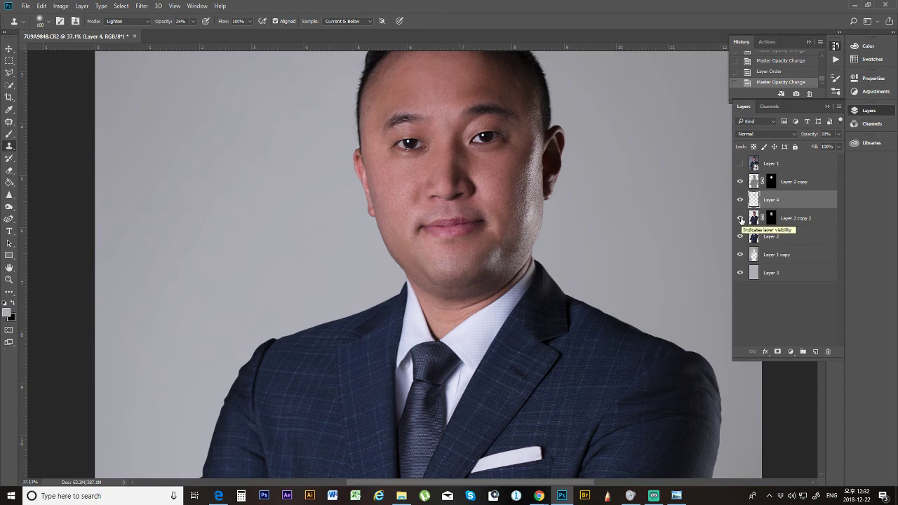
click(740, 219)
click(740, 219)
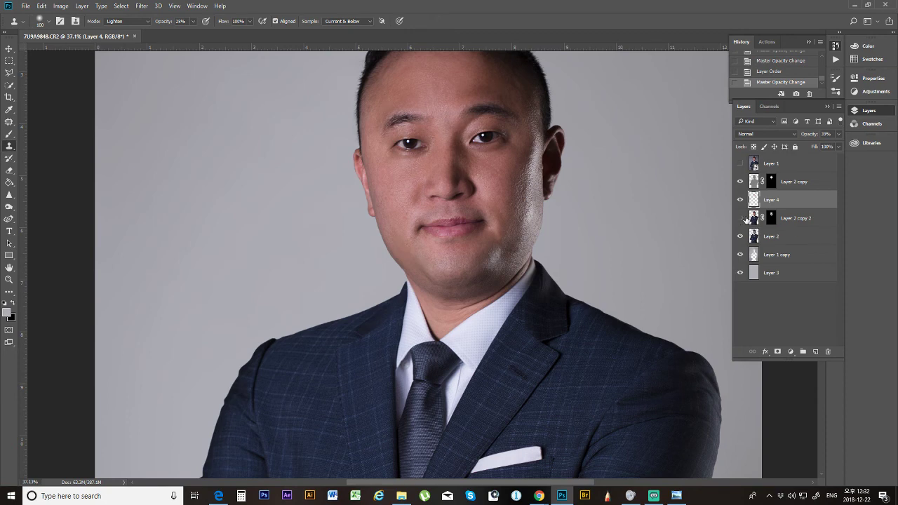
click(753, 218)
drag(837, 134, 820, 145)
scroll(495, 173, up, 3)
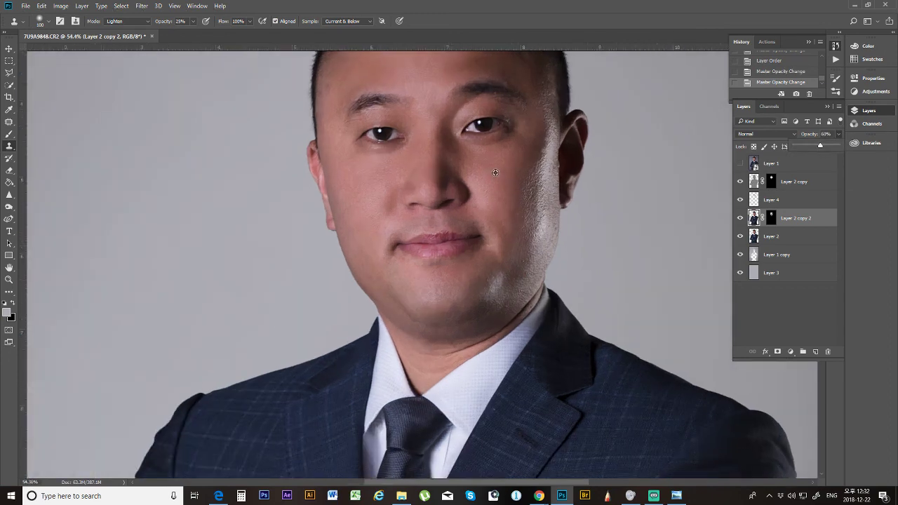
scroll(545, 185, down, 3)
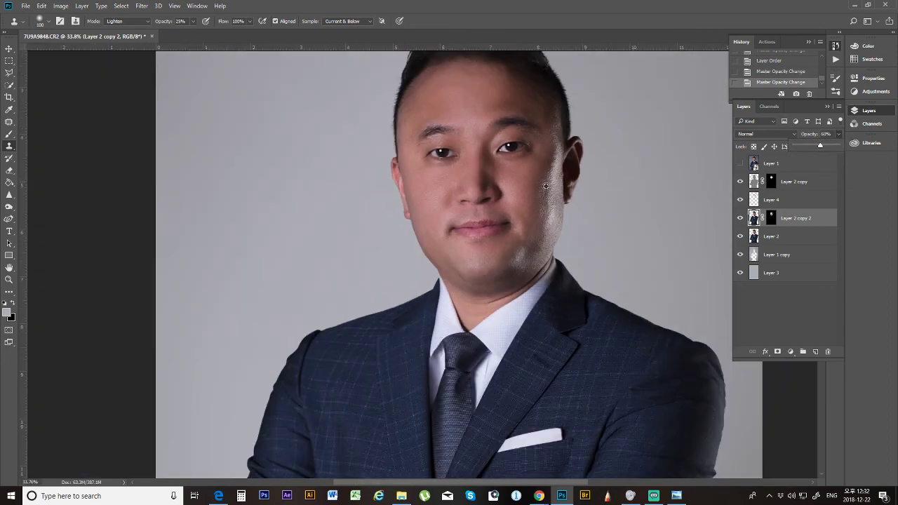
scroll(545, 186, down, 2)
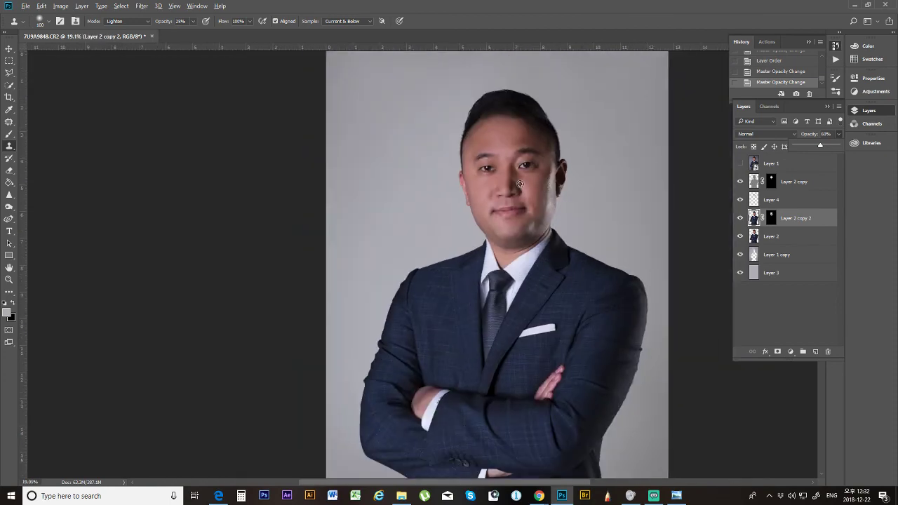
scroll(548, 168, up, 2)
scroll(548, 167, up, 1)
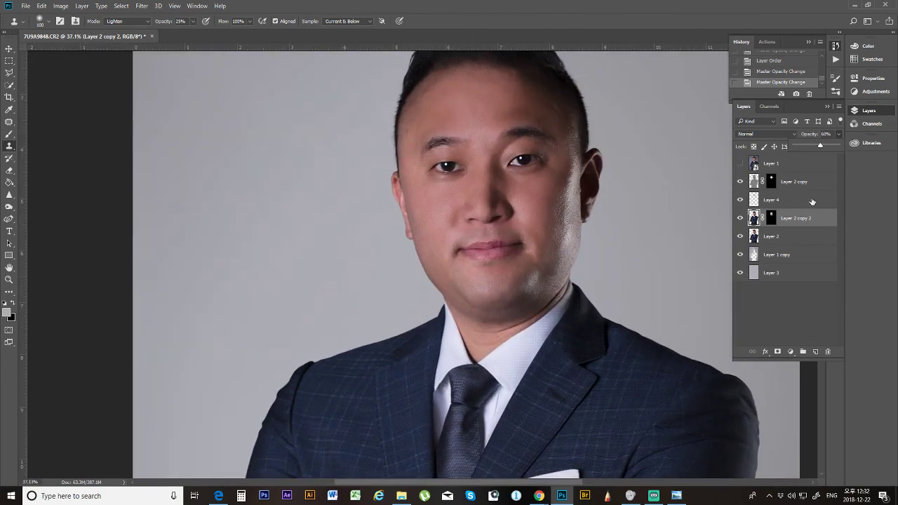
Step: Toggle Layer 1, the original photo, to compare the face and full portrait before and after retouching
click(740, 164)
click(739, 164)
click(739, 163)
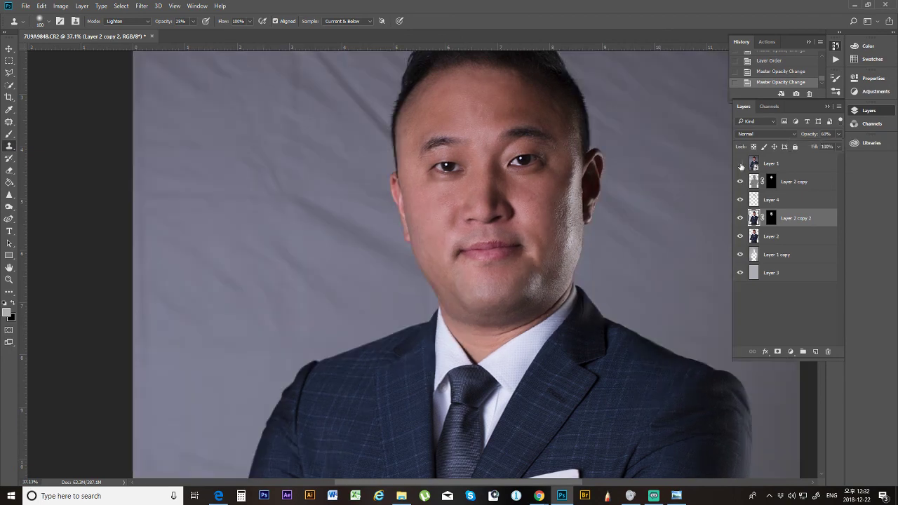
click(740, 164)
scroll(571, 214, down, 4)
scroll(460, 274, up, 2)
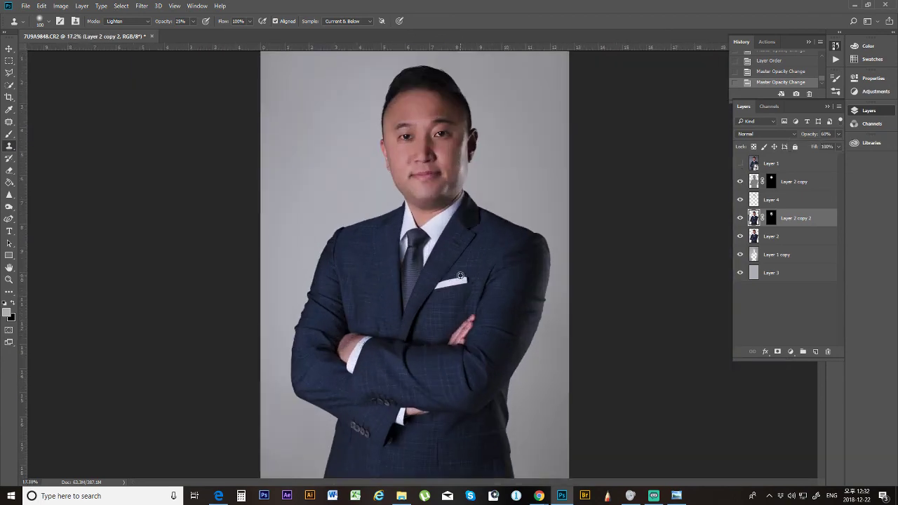
scroll(379, 131, up, 3)
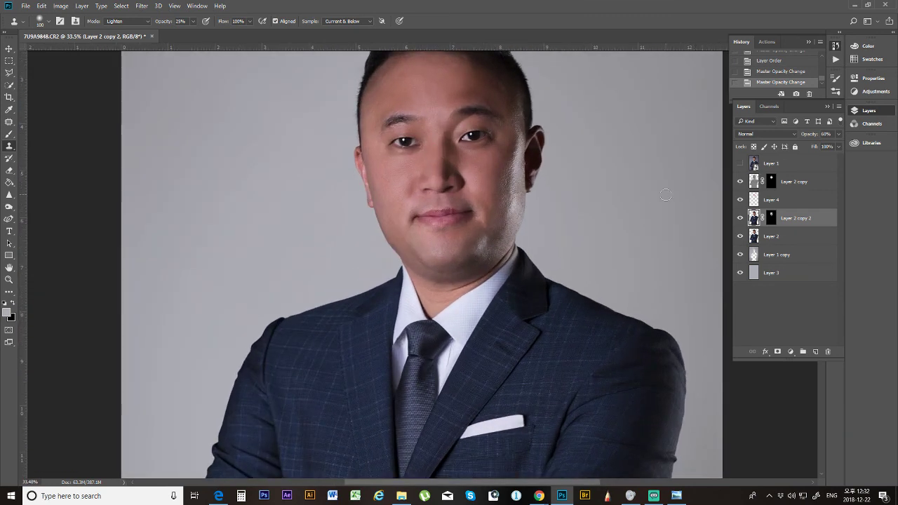
click(741, 164)
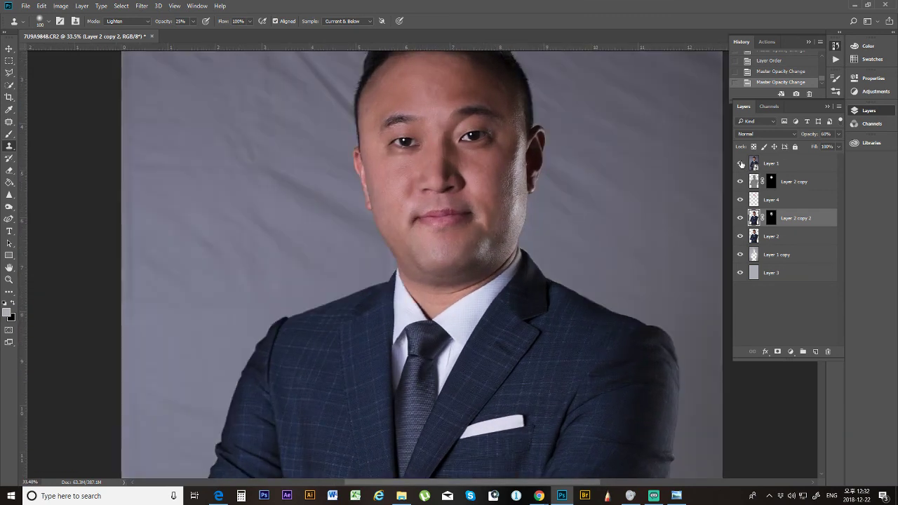
click(740, 164)
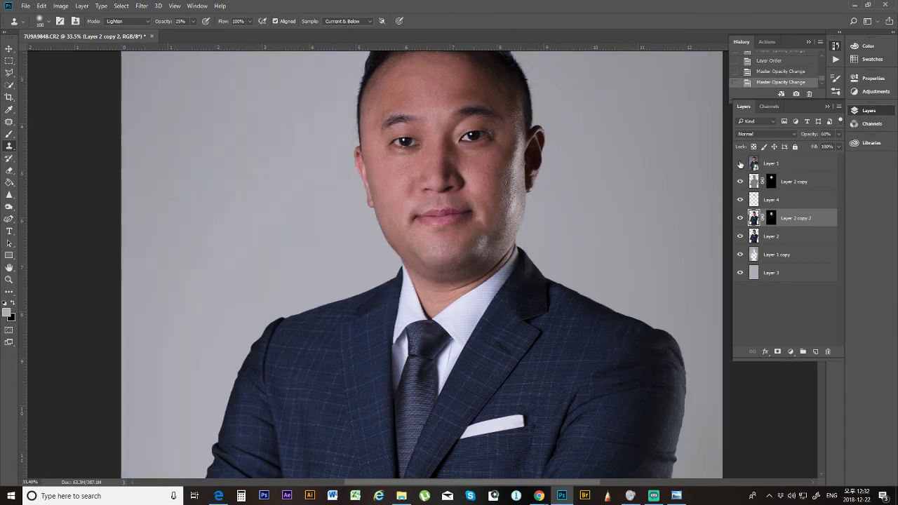
scroll(545, 221, down, 5)
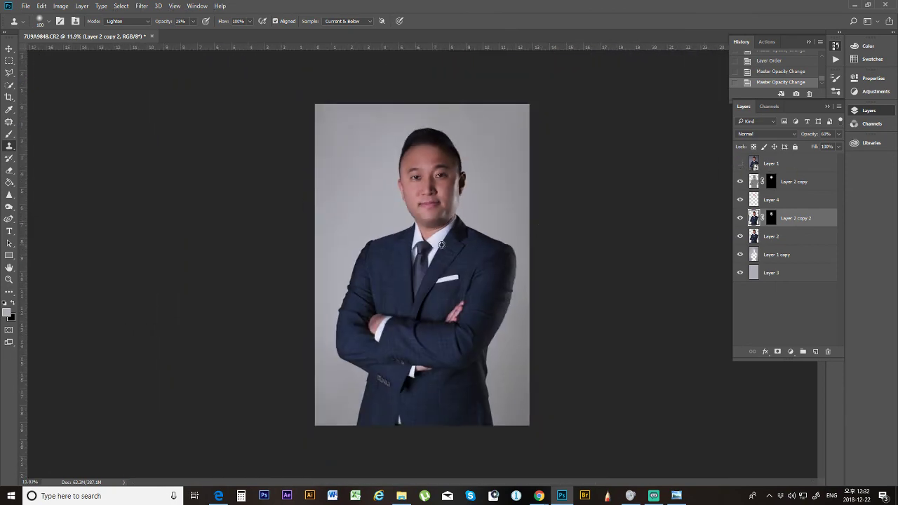
scroll(440, 242, up, 2)
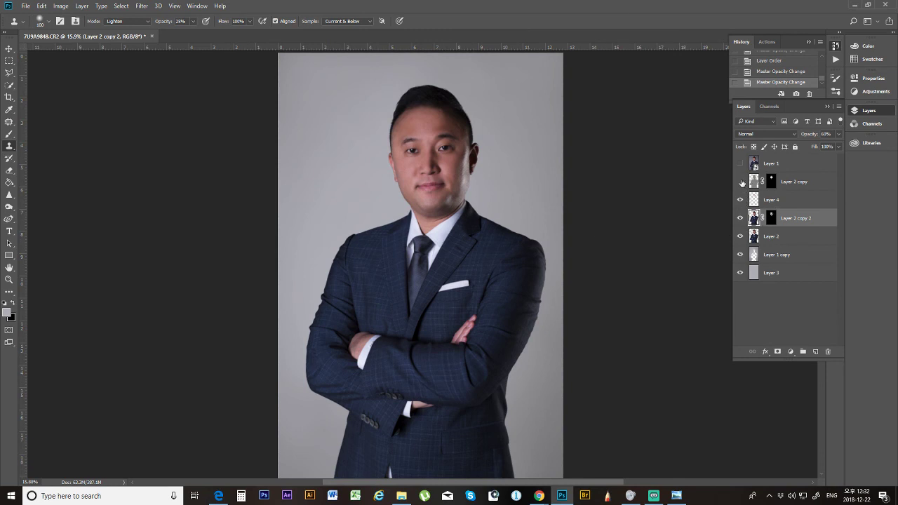
Step: Select Layer 4 and set its opacity to 40%
click(753, 182)
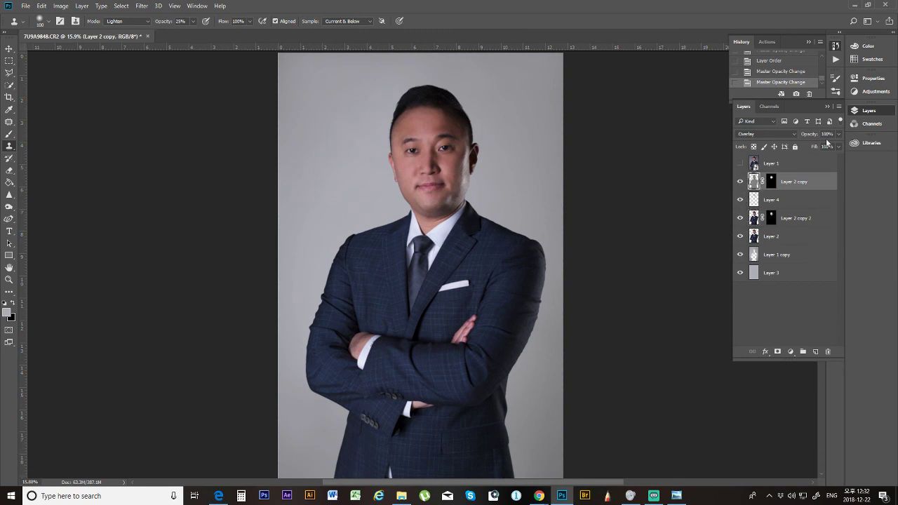
scroll(416, 189, up, 2)
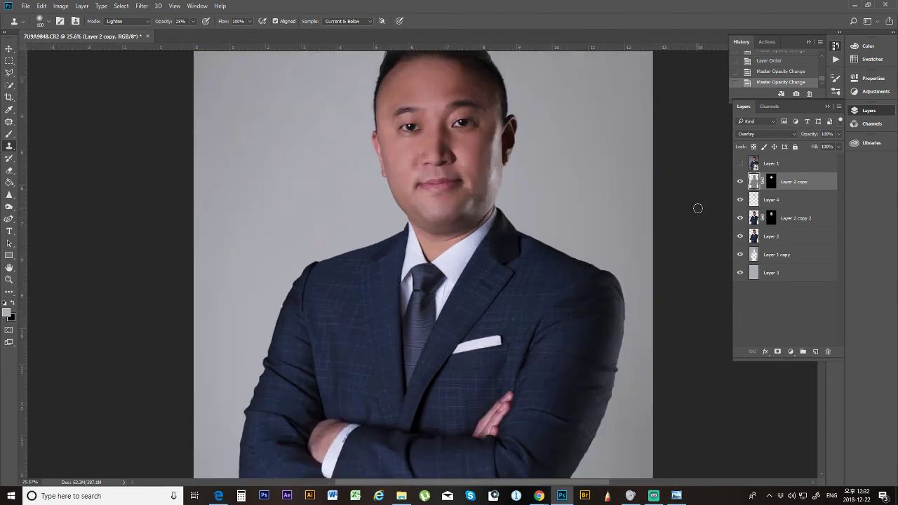
click(747, 201)
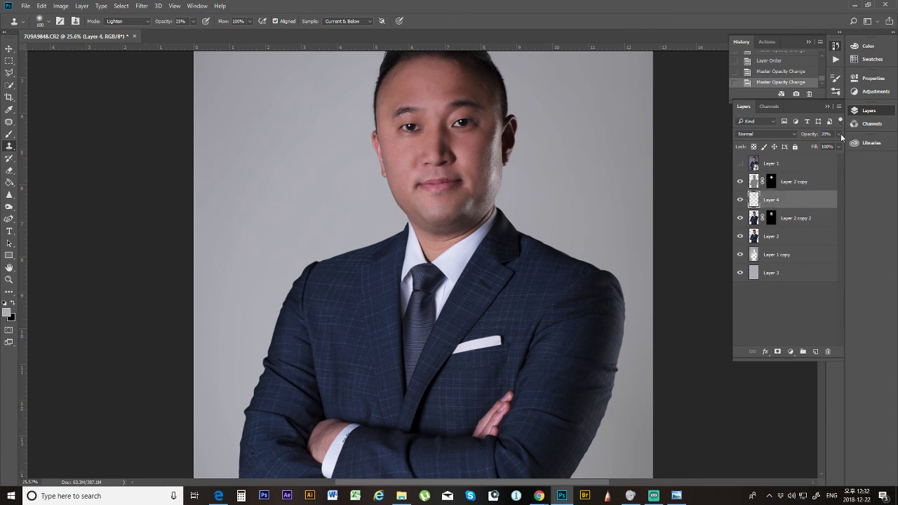
click(839, 135)
click(802, 154)
key(Up)
Step: Check the skin smoothing on the face and lower Layer 2 copy 2's opacity to 45%
scroll(484, 175, down, 3)
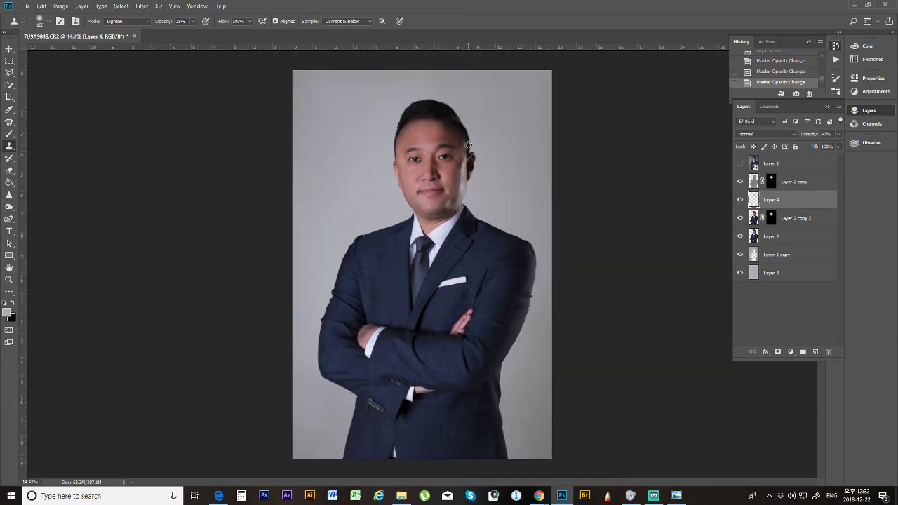
scroll(461, 156, up, 3)
scroll(461, 155, up, 2)
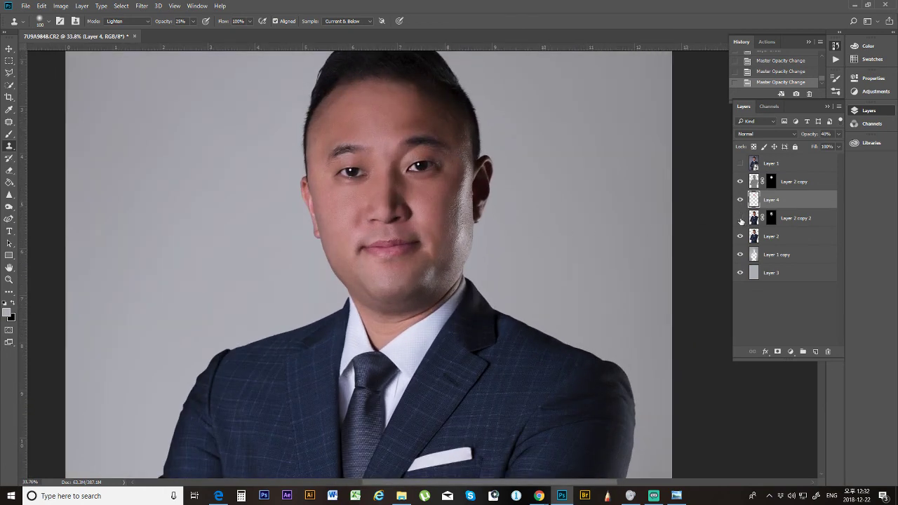
click(755, 219)
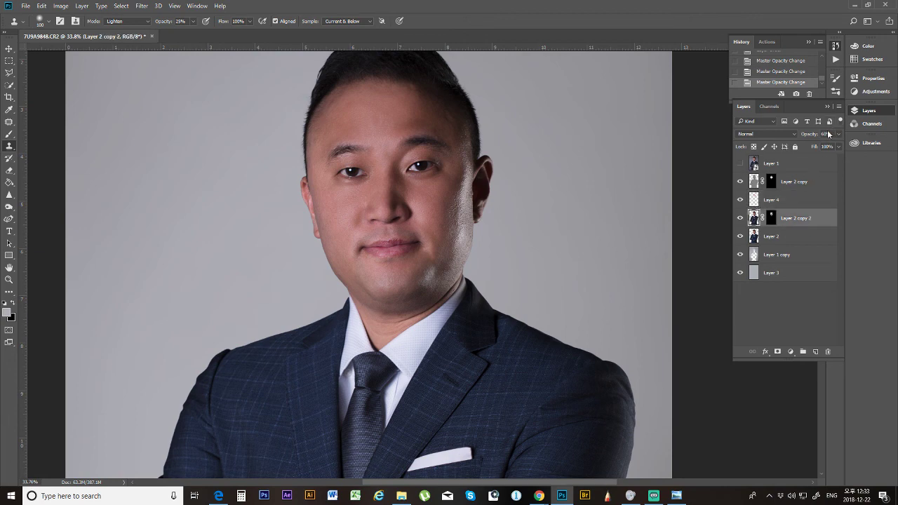
click(808, 136)
key(Return)
Step: Examine the skin smoothing on the face at close and wider magnifications
scroll(468, 203, up, 1)
scroll(401, 214, down, 1)
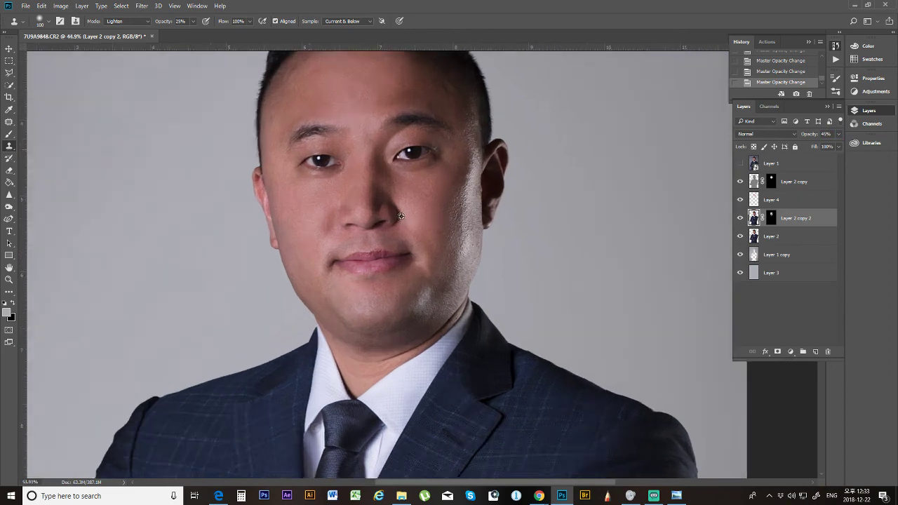
scroll(400, 215, up, 1)
scroll(400, 214, down, 2)
scroll(401, 214, down, 1)
scroll(400, 214, up, 3)
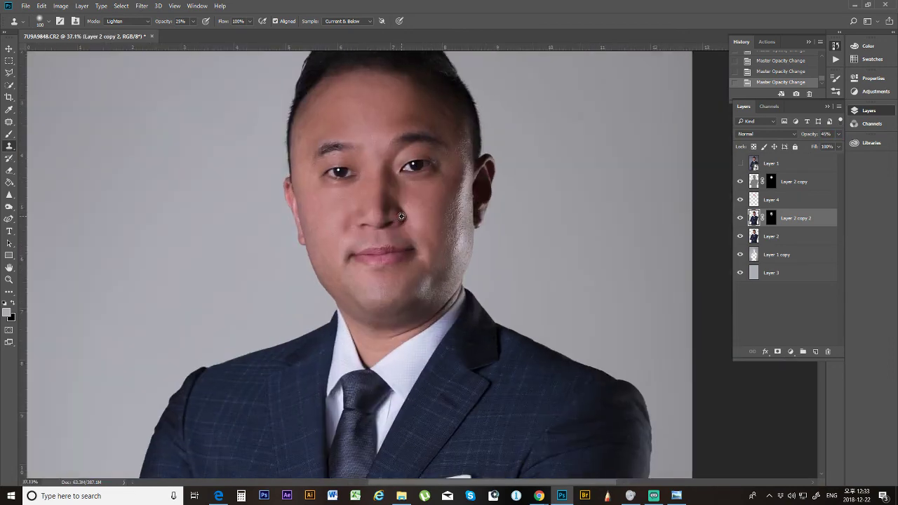
scroll(400, 214, down, 2)
scroll(400, 215, up, 1)
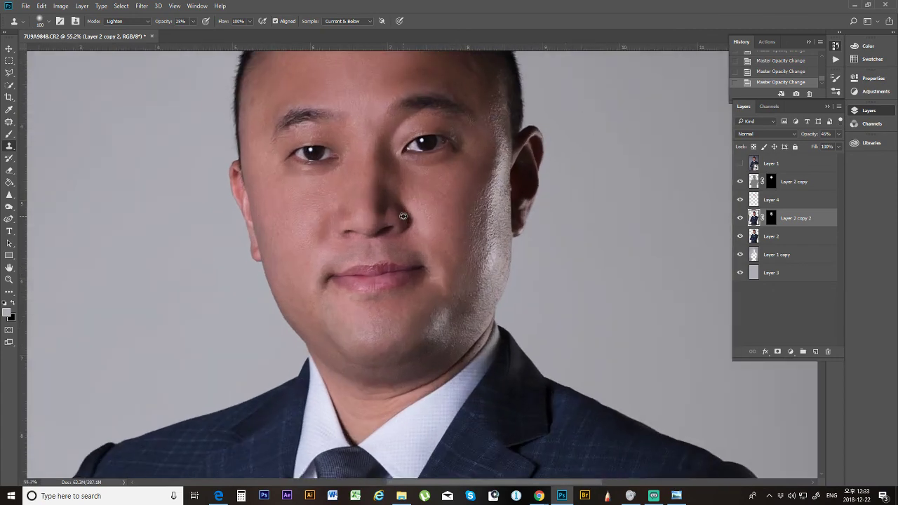
scroll(484, 185, down, 2)
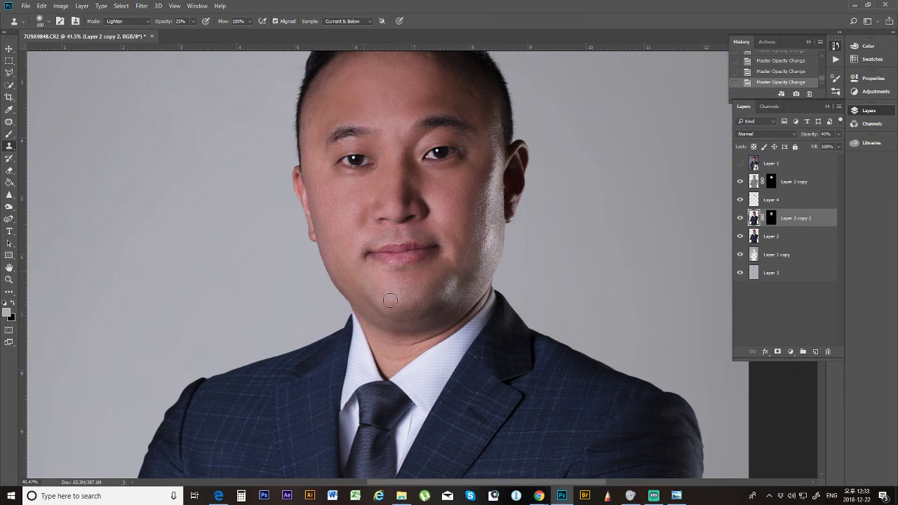
scroll(342, 211, up, 3)
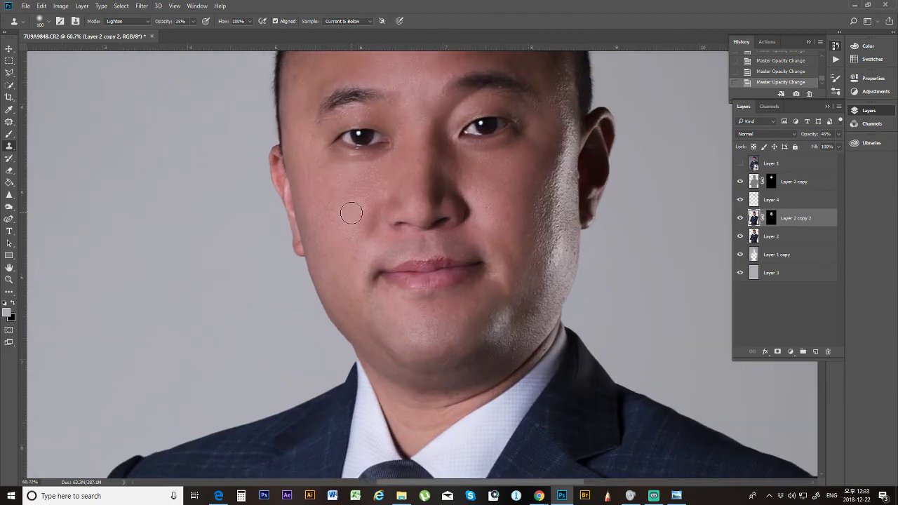
scroll(351, 213, down, 3)
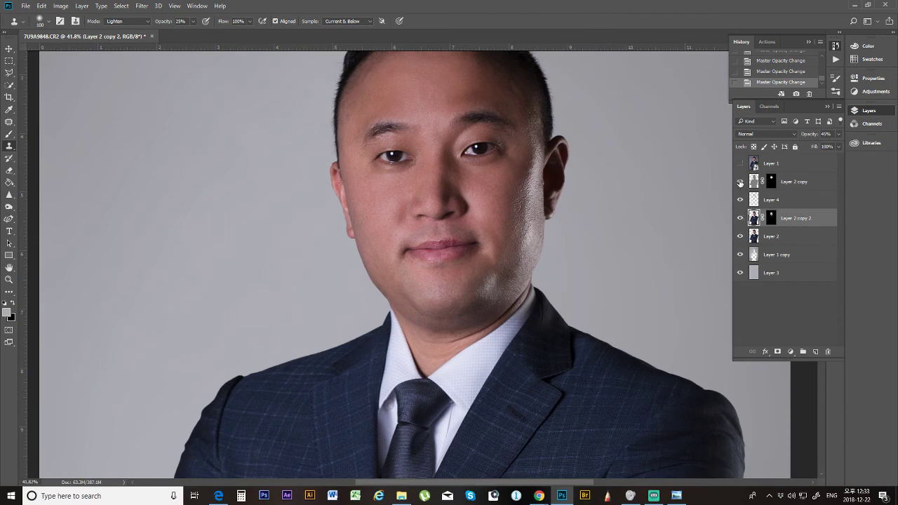
Step: Toggle the Layer 2 copy texture layer and inspect the skin texture on the face and in the full portrait
click(740, 183)
scroll(402, 144, up, 3)
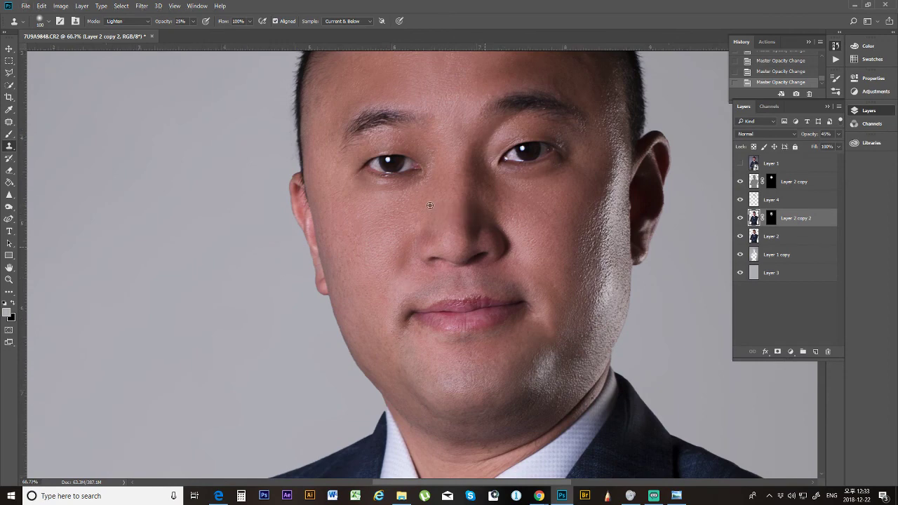
scroll(434, 213, down, 2)
scroll(434, 213, down, 2)
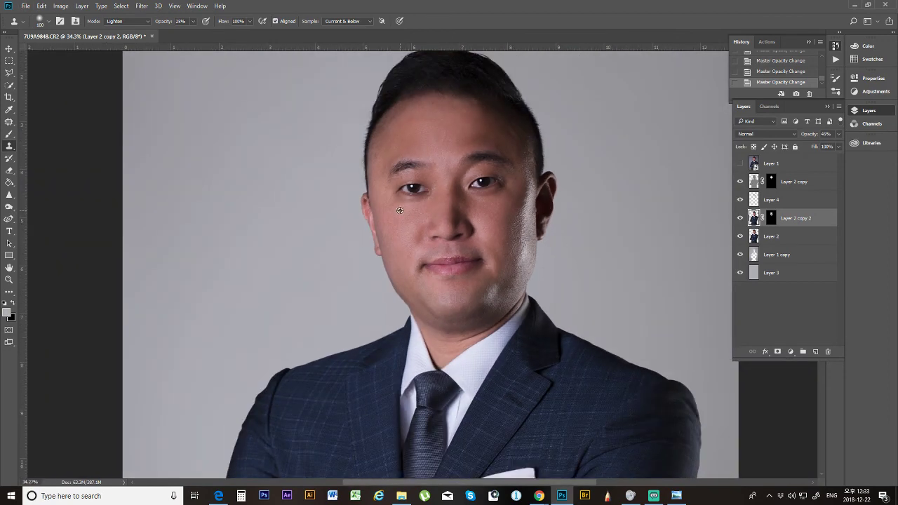
scroll(400, 211, up, 2)
scroll(400, 211, down, 2)
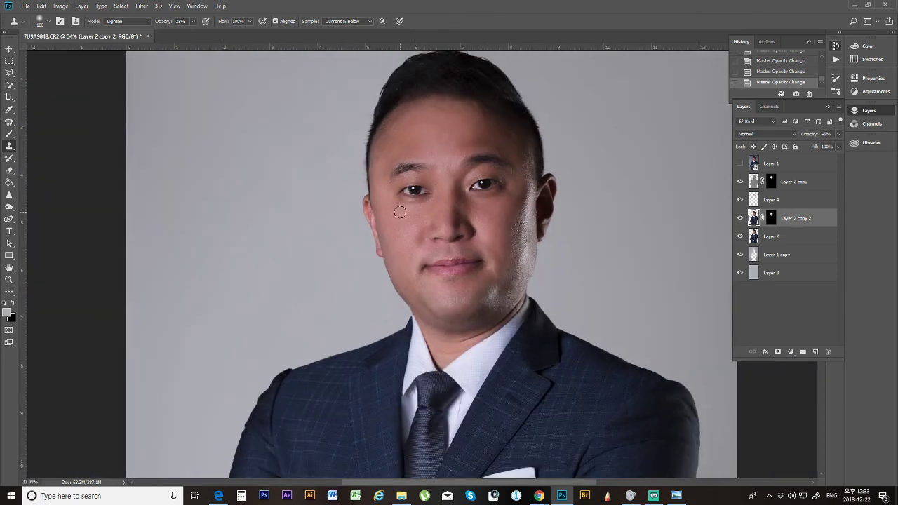
scroll(399, 211, up, 3)
scroll(425, 202, down, 2)
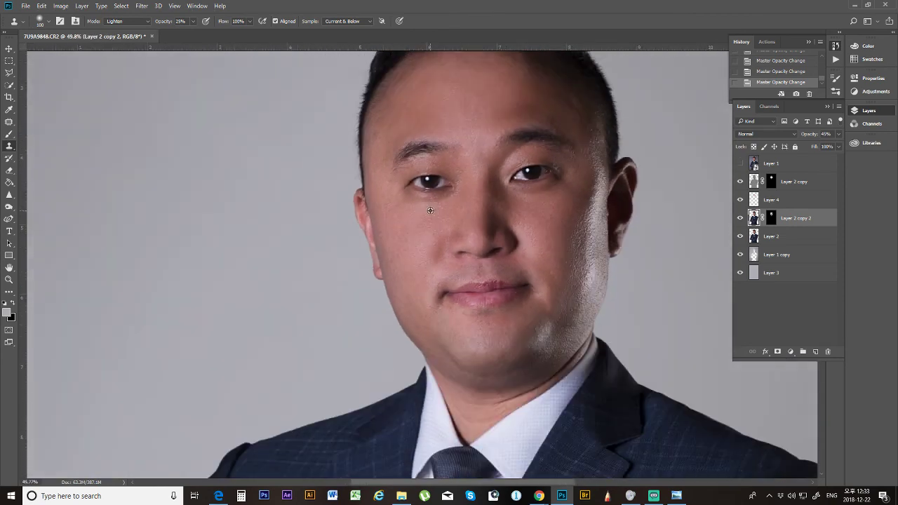
scroll(430, 207, up, 4)
scroll(430, 209, down, 5)
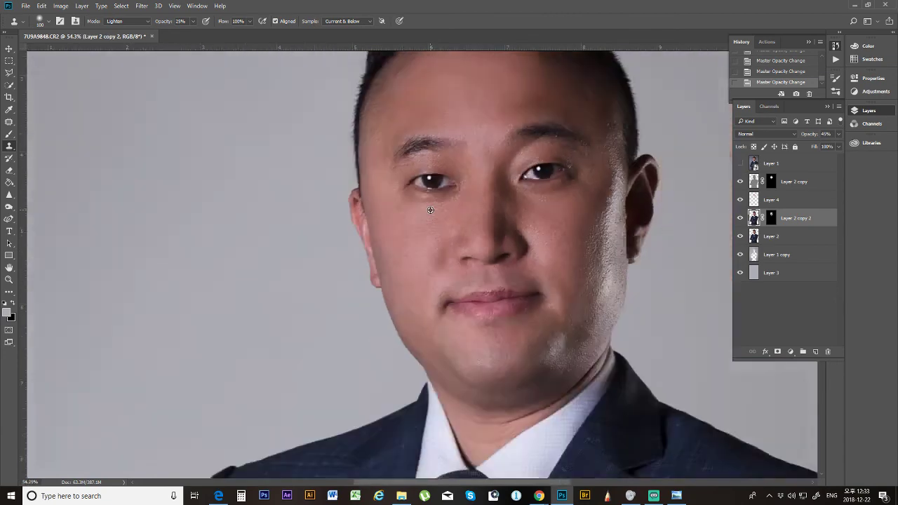
scroll(527, 217, down, 1)
scroll(461, 198, up, 3)
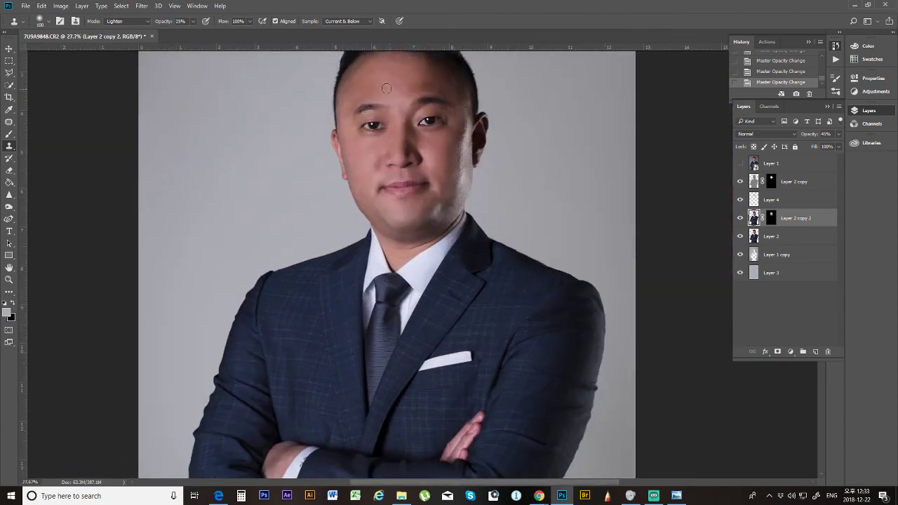
scroll(484, 147, down, 2)
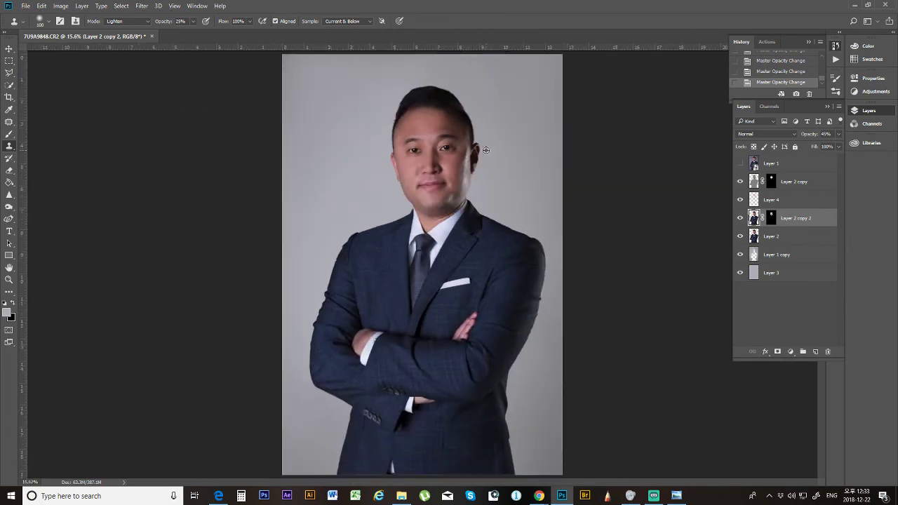
Step: Select all layers from Layer 2 copy down to Layer 3 and convert them to one smart object
click(785, 183)
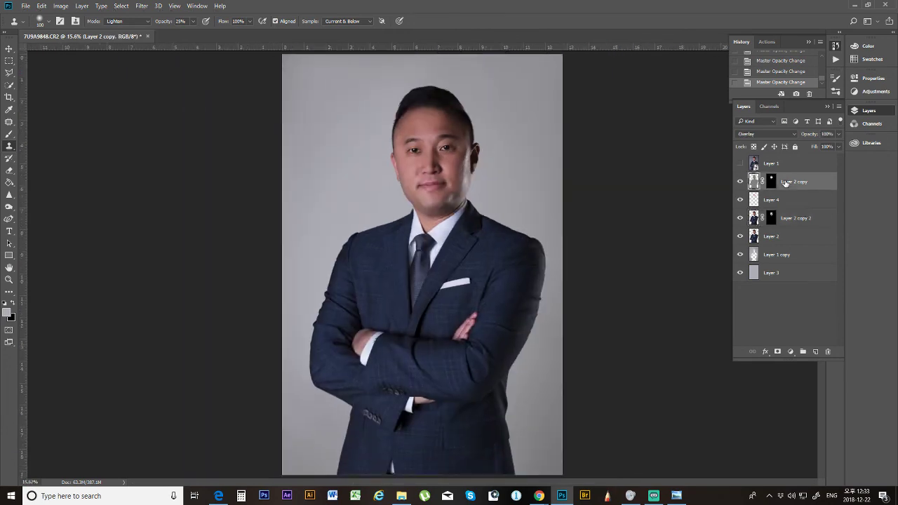
shift+click(785, 271)
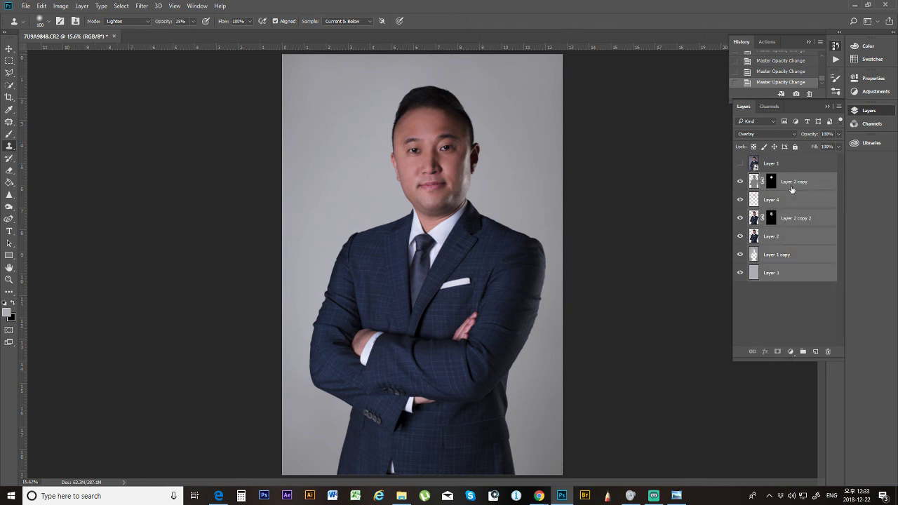
right_click(789, 190)
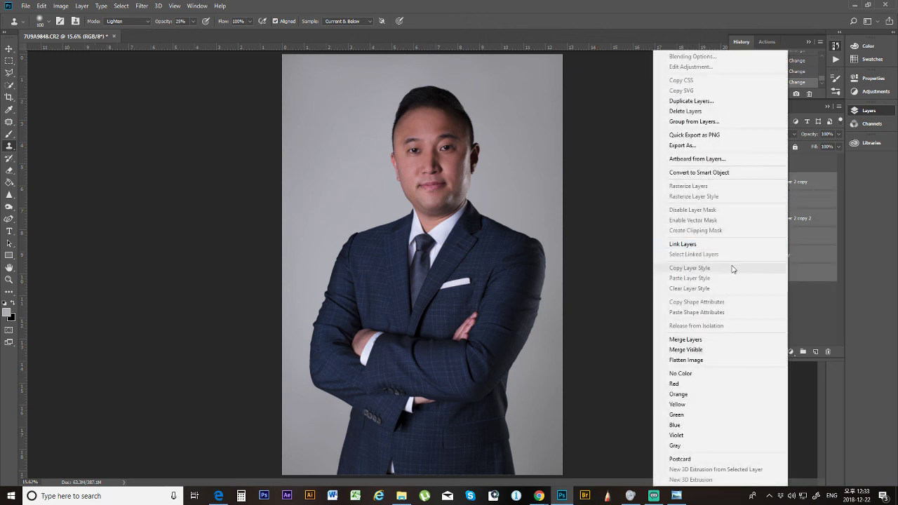
click(851, 223)
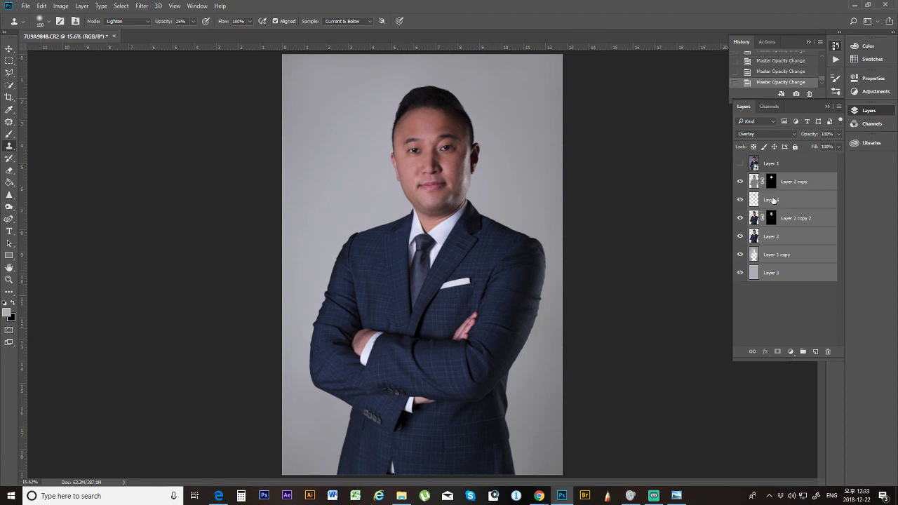
right_click(772, 200)
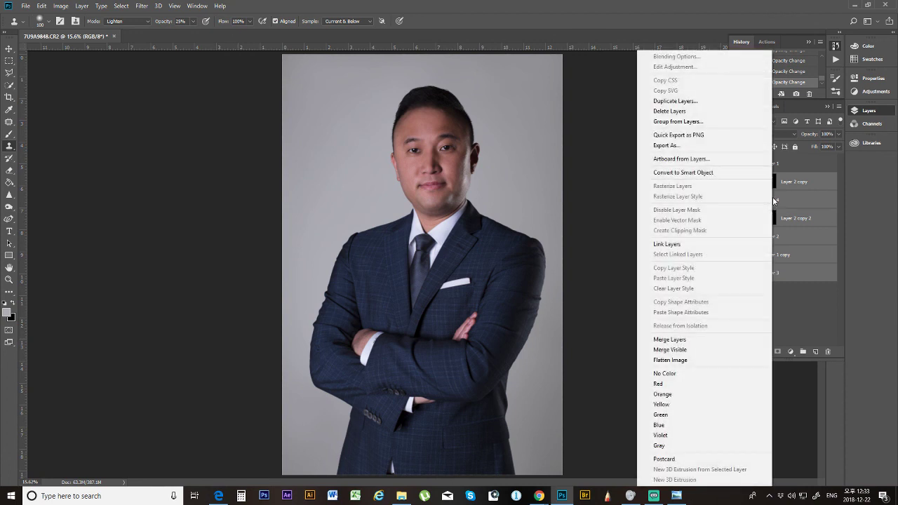
click(728, 175)
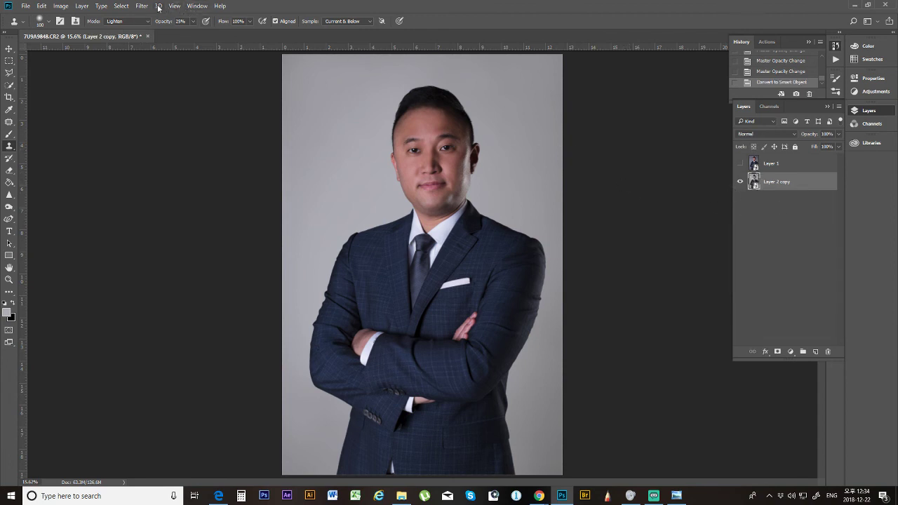
Step: Start the Camera Raw Filter on the Layer 2 copy smart object and raise Clarity to +13
scroll(439, 202, up, 2)
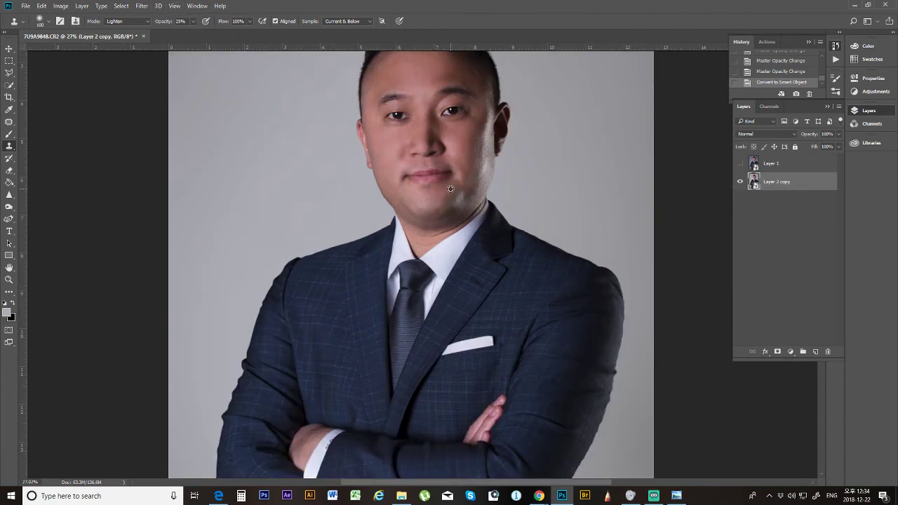
scroll(450, 189, down, 2)
scroll(464, 199, down, 1)
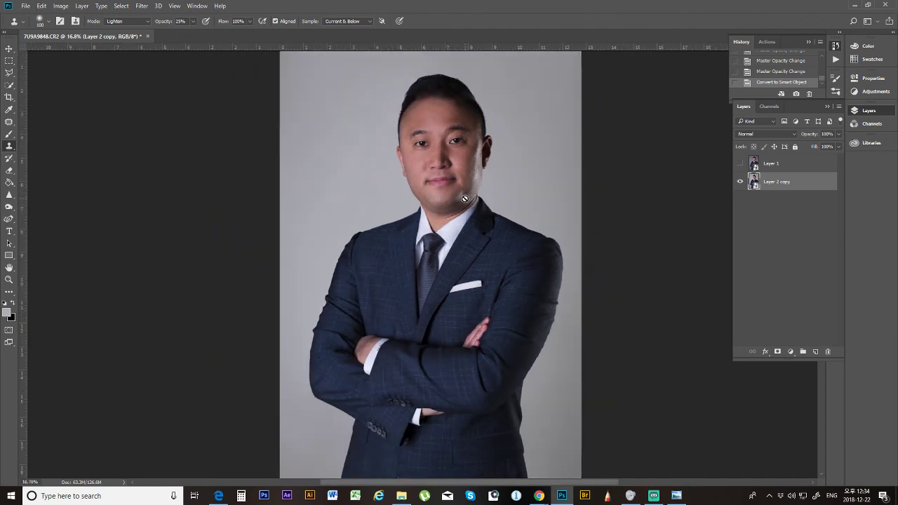
scroll(465, 198, down, 1)
click(142, 5)
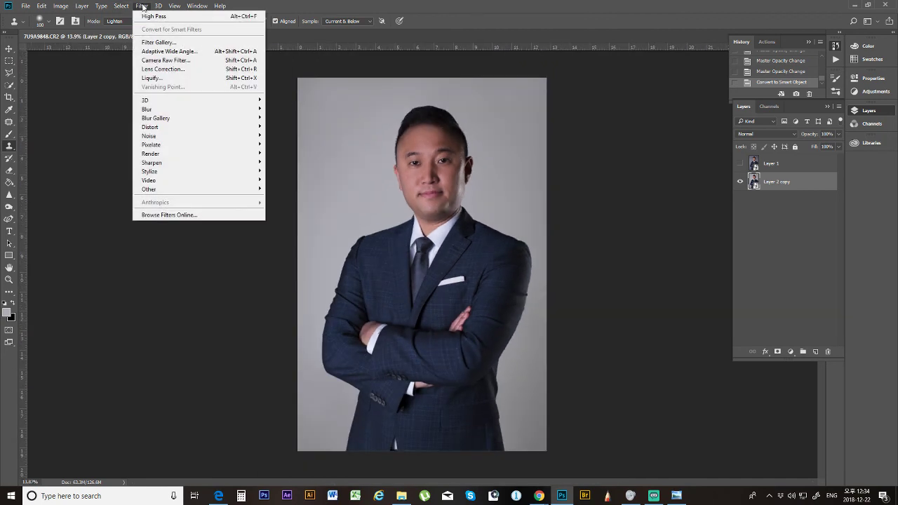
click(216, 65)
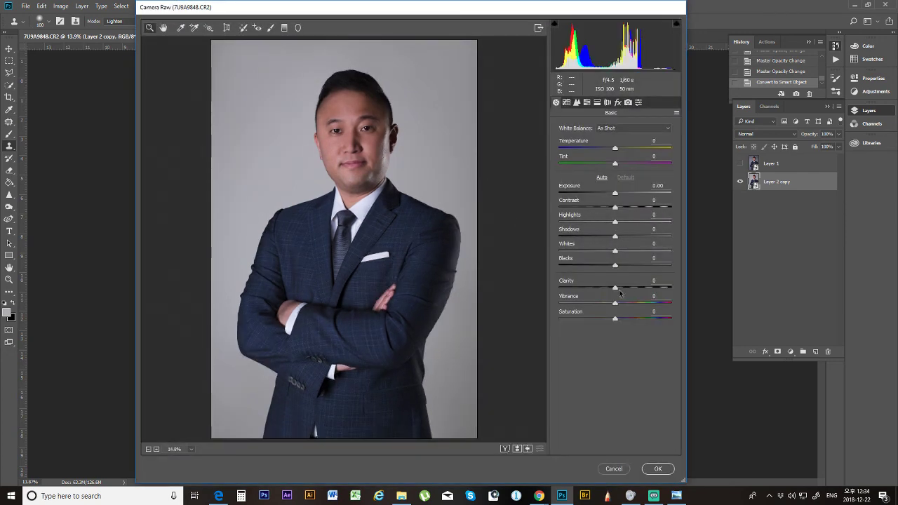
drag(617, 291, 625, 293)
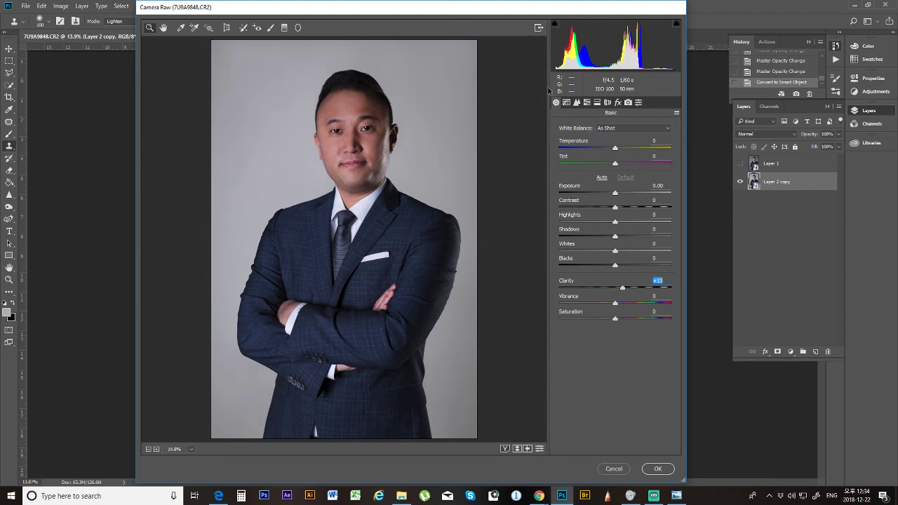
Step: Shape the parametric tone curve with Highlights -21, Lights +13, Darks -4 and Shadows -6
click(566, 102)
drag(612, 310, 606, 281)
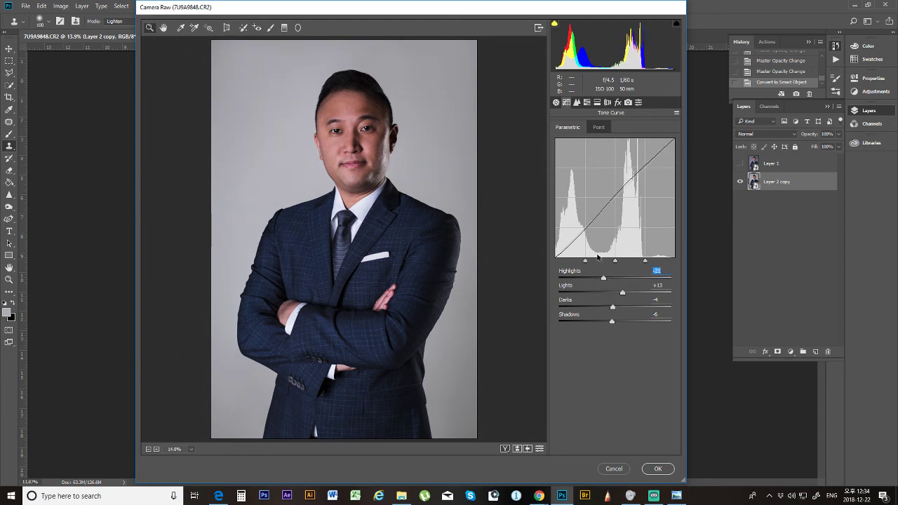
Step: Try a cooler look for the portrait with Temperature -8 and Vibrance -1
click(555, 103)
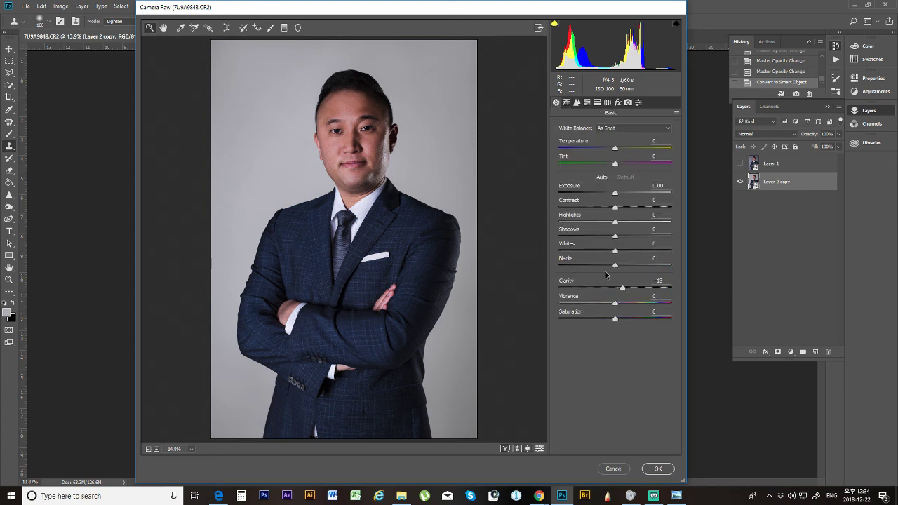
key(ctrl+plus)
drag(615, 150, 611, 150)
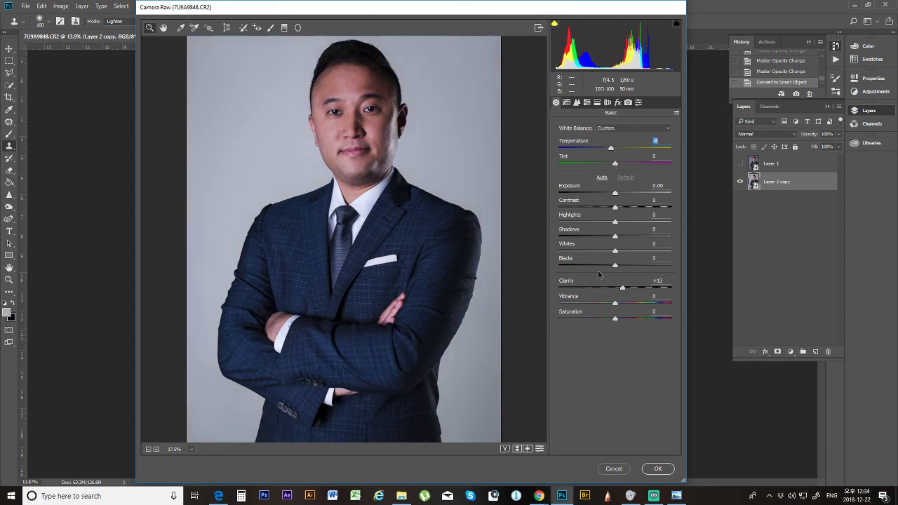
drag(615, 307, 614, 306)
Step: Try reducing the Oranges saturation and set the white balance Temperature to +1
click(587, 102)
click(605, 141)
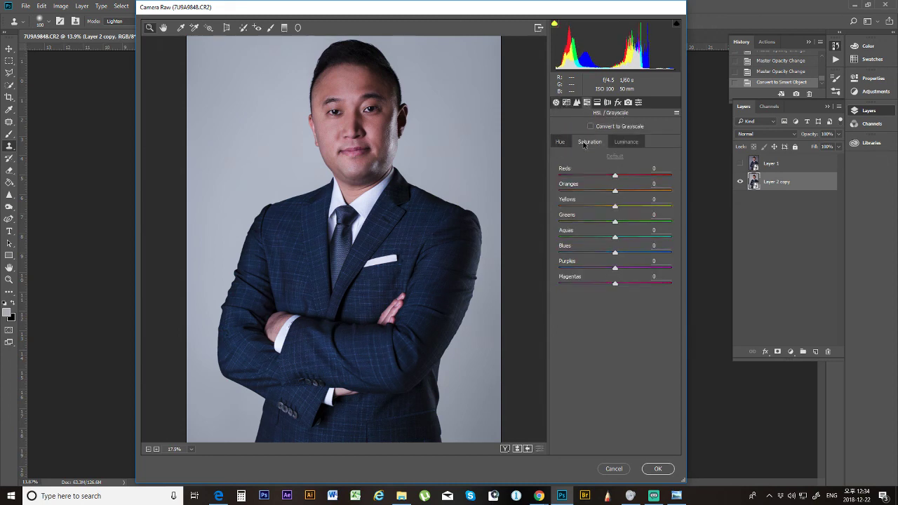
drag(615, 193, 606, 192)
click(562, 141)
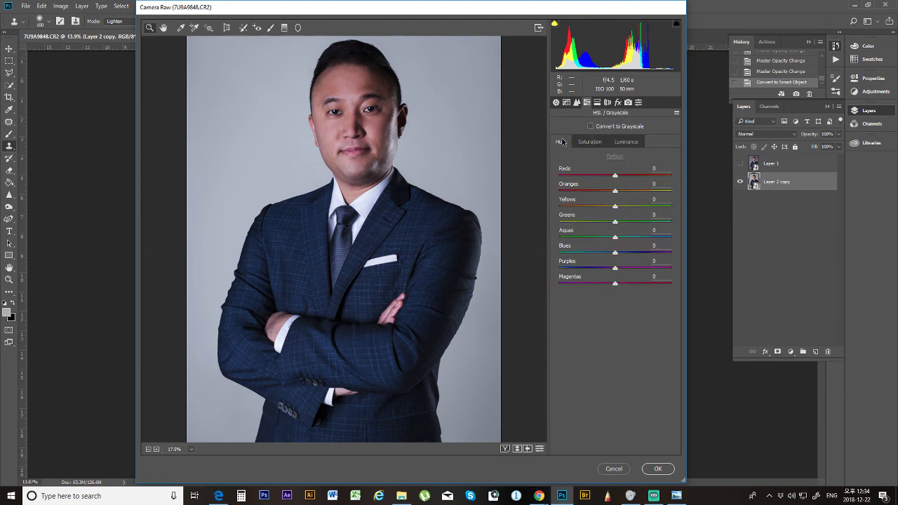
click(555, 104)
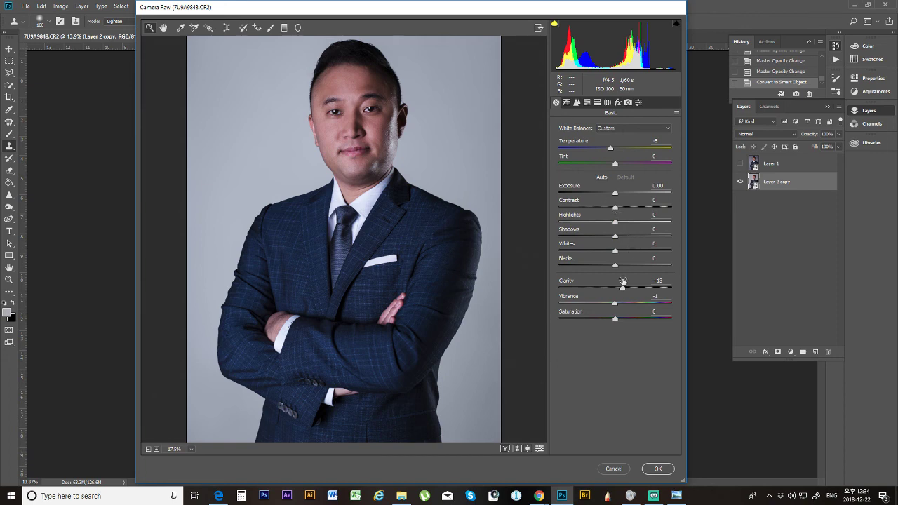
drag(610, 150, 616, 150)
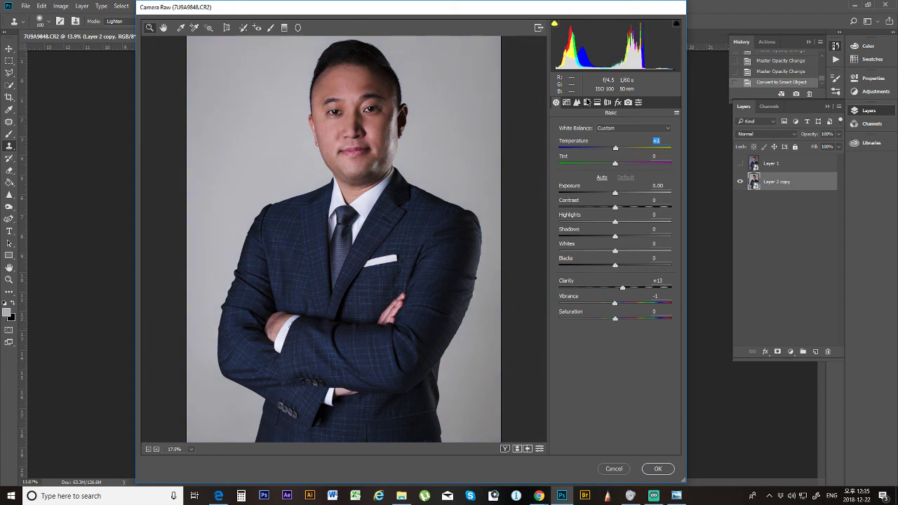
Step: Lower the Oranges saturation to -23 to mute the skin colour
click(577, 103)
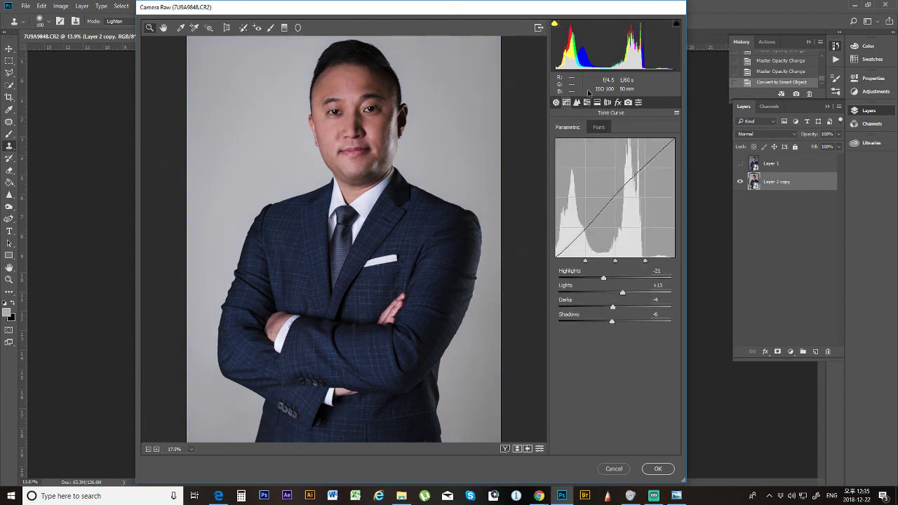
click(588, 103)
click(597, 103)
click(587, 102)
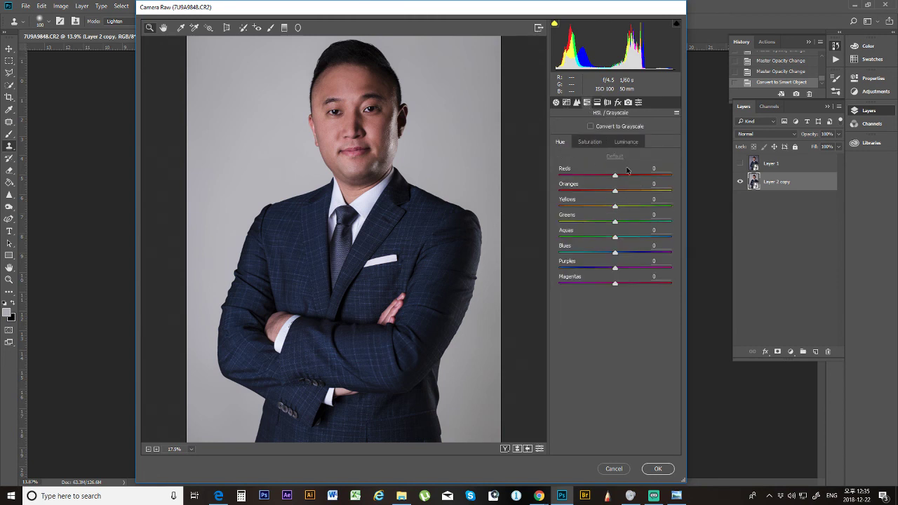
click(612, 144)
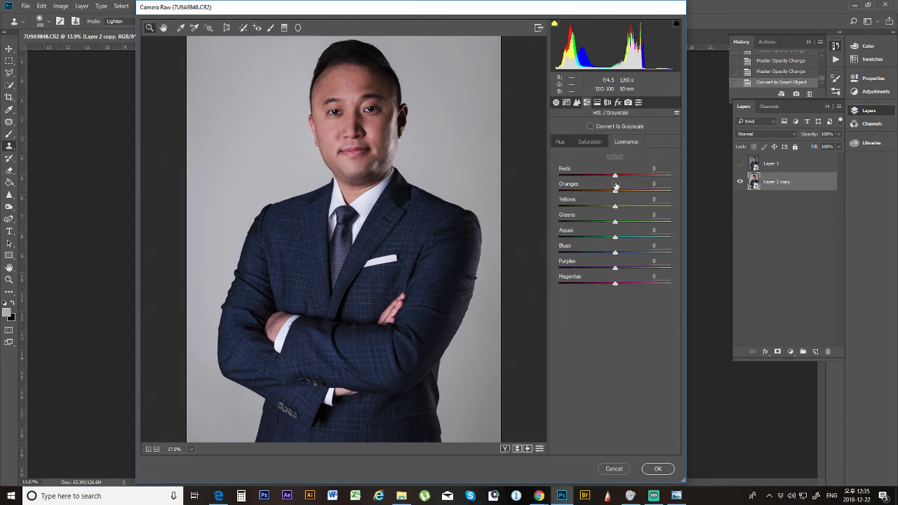
mouse_move(616, 195)
mouse_down()
mouse_move(624, 195)
mouse_move(601, 196)
mouse_up()
click(600, 144)
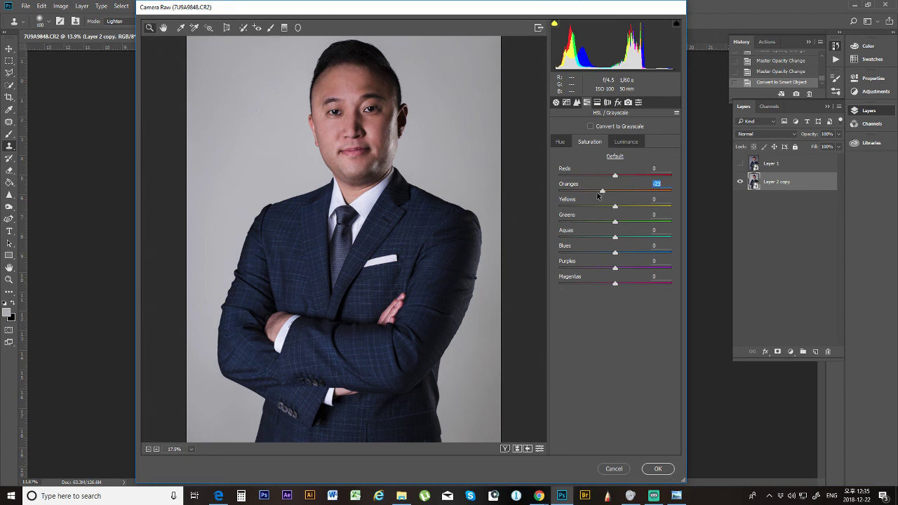
Step: Lower Vibrance to -9 while keeping the Temperature at +1
click(556, 103)
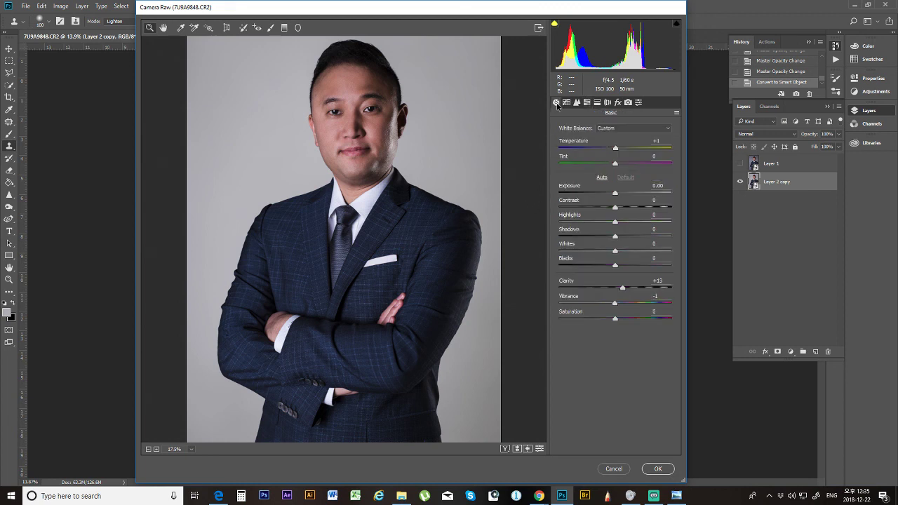
drag(614, 305, 611, 305)
drag(616, 146, 615, 148)
drag(611, 306, 608, 305)
Step: Lower the Oranges saturation to -33 and apply the Camera Raw adjustments to the smart object
click(587, 103)
click(598, 103)
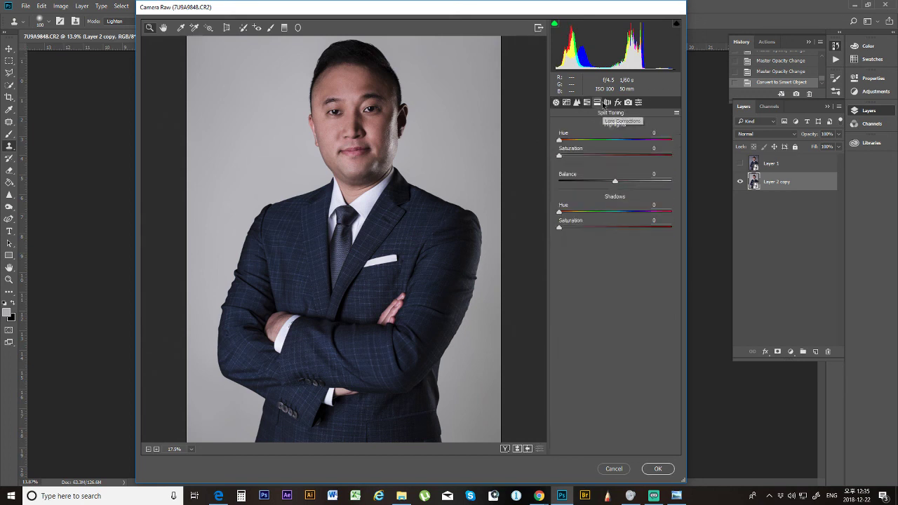
click(587, 103)
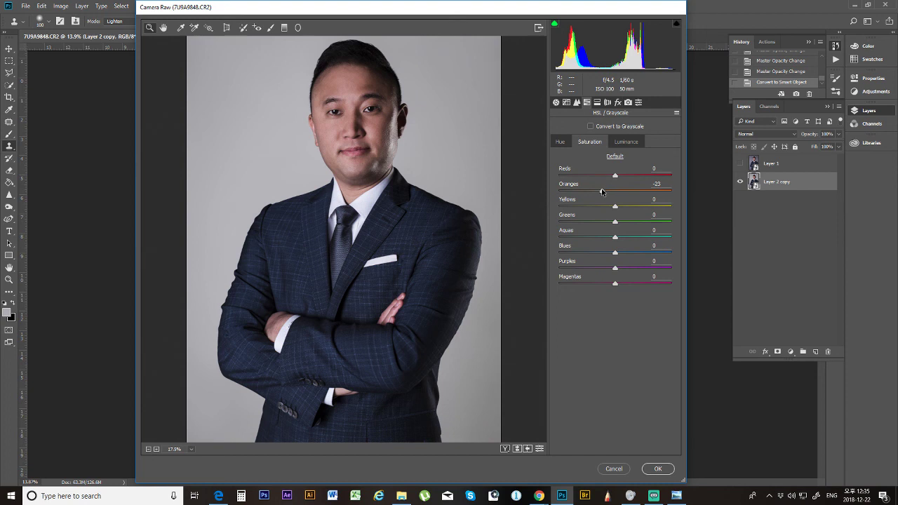
drag(601, 190, 595, 191)
alt+click(469, 213)
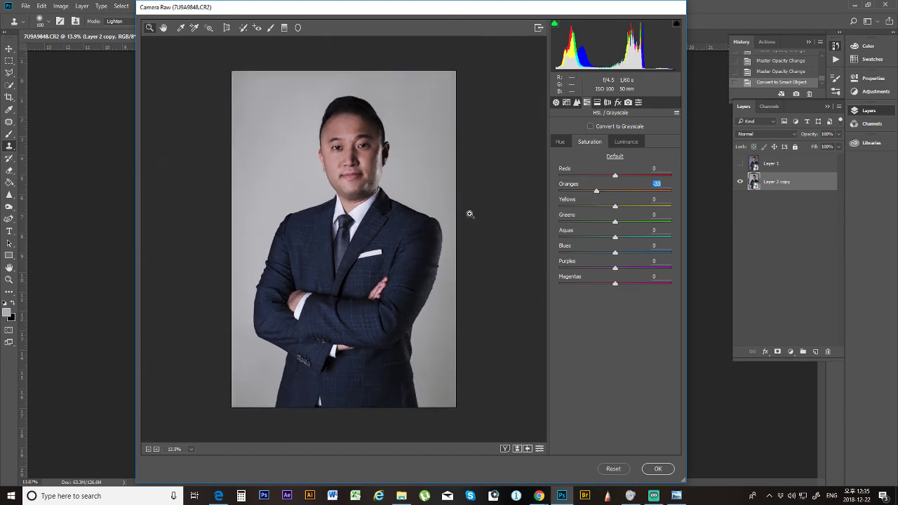
click(556, 103)
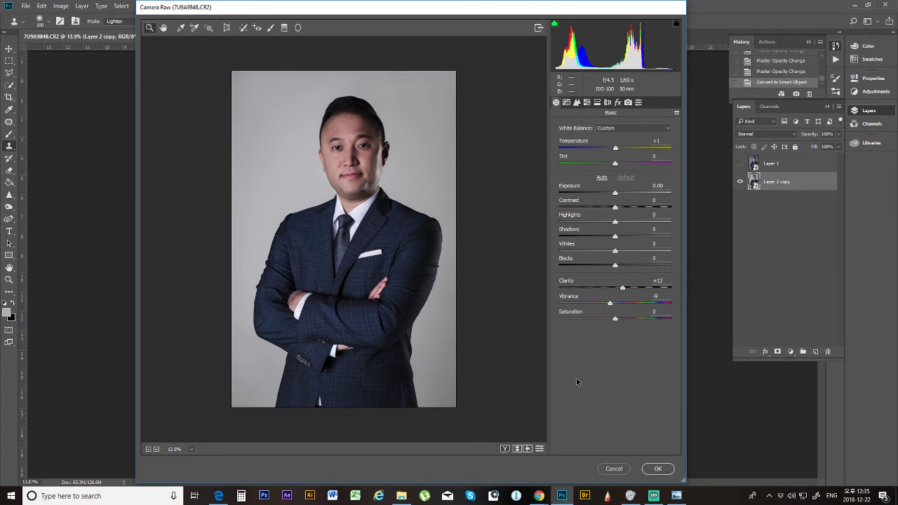
click(656, 468)
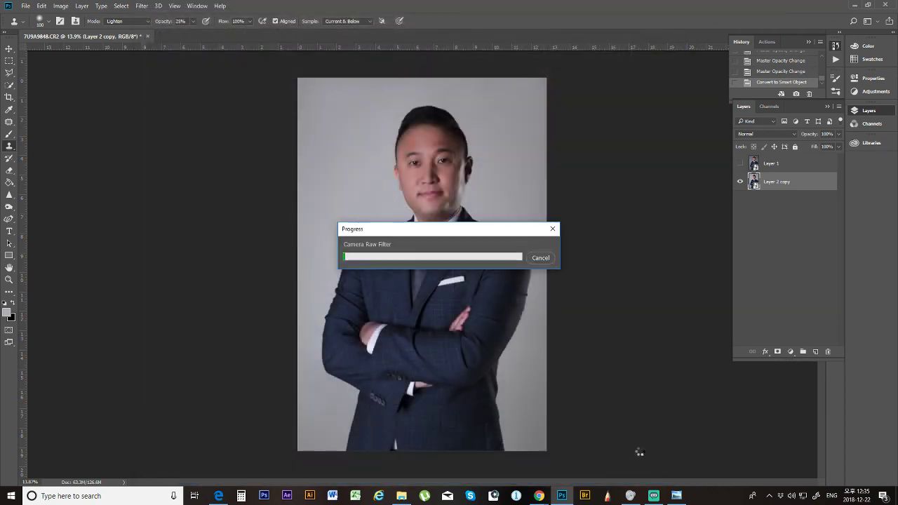
scroll(456, 187, down, 3)
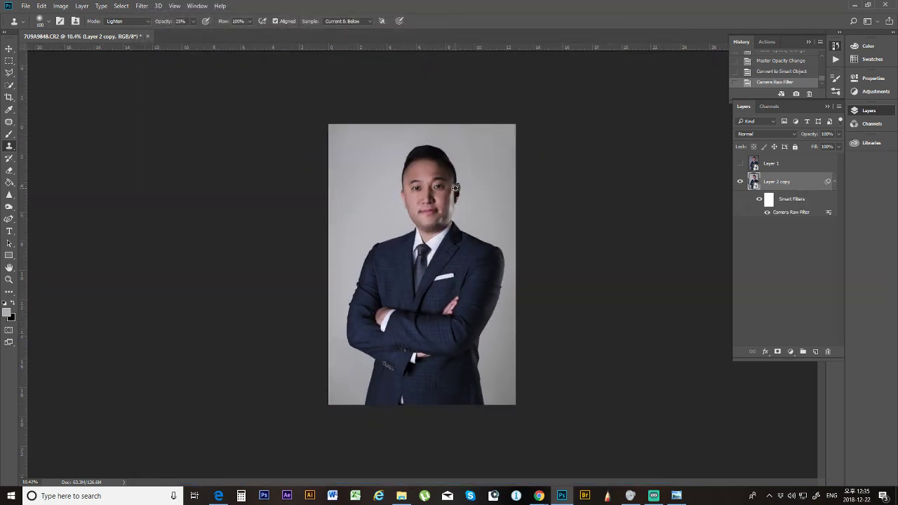
scroll(456, 186, up, 4)
key(ctrl+shift+s)
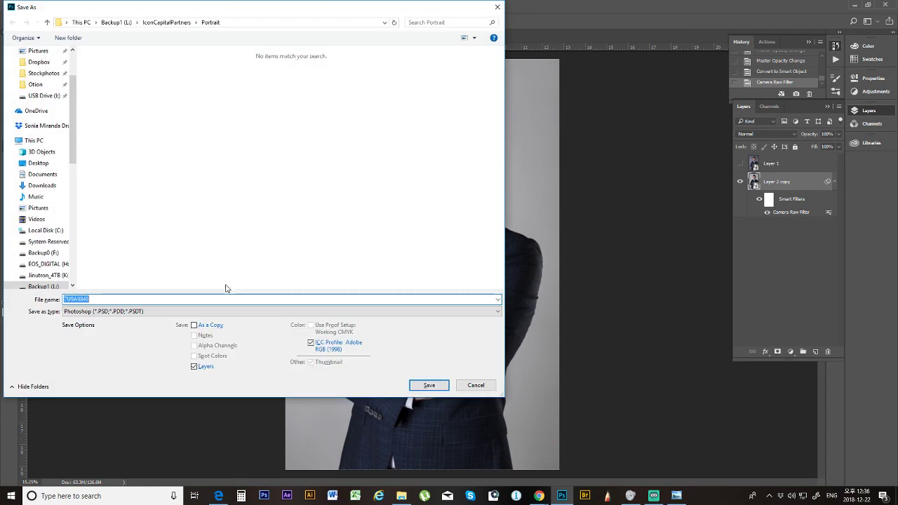
click(477, 385)
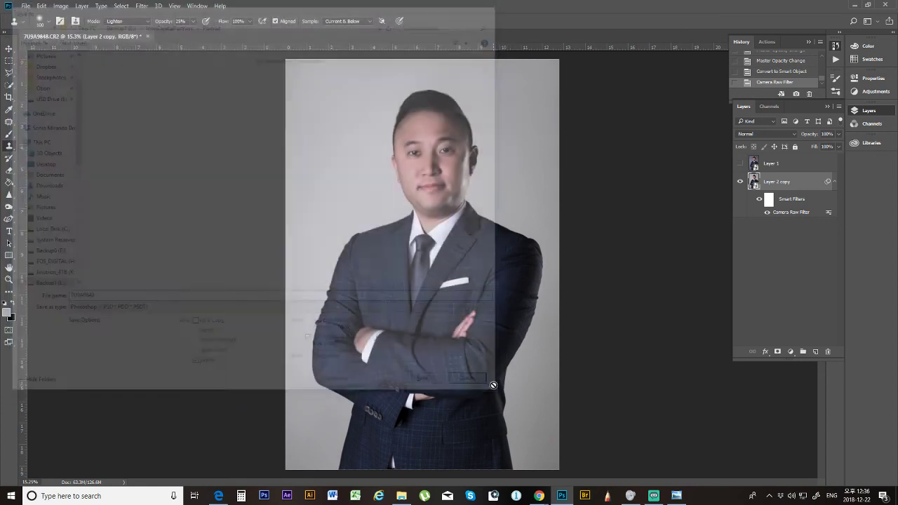
Step: Toggle the visibility of Layer 1 repeatedly to compare the original portrait with the retouched version
click(739, 163)
click(738, 164)
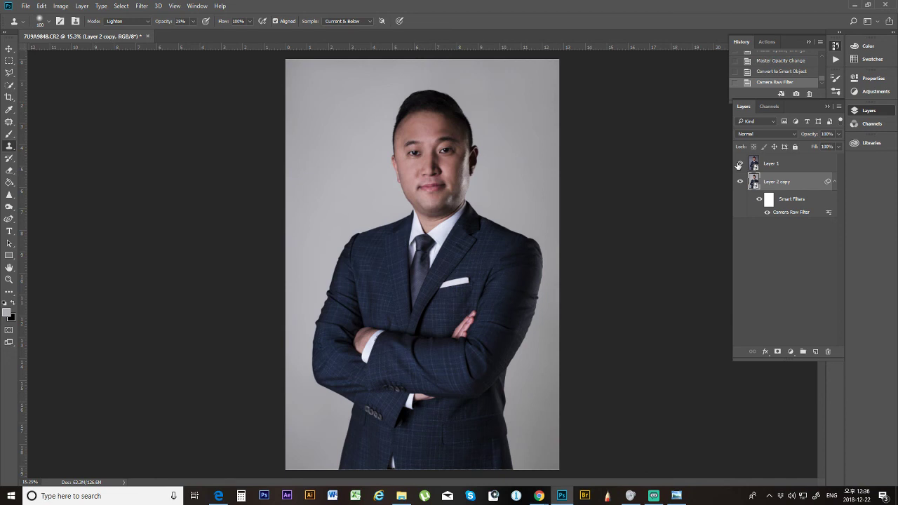
click(739, 164)
click(739, 164)
click(739, 164)
click(737, 164)
click(737, 164)
click(737, 164)
Step: Examine the retouched face and the whole portrait at close and wider magnifications
scroll(441, 239, up, 2)
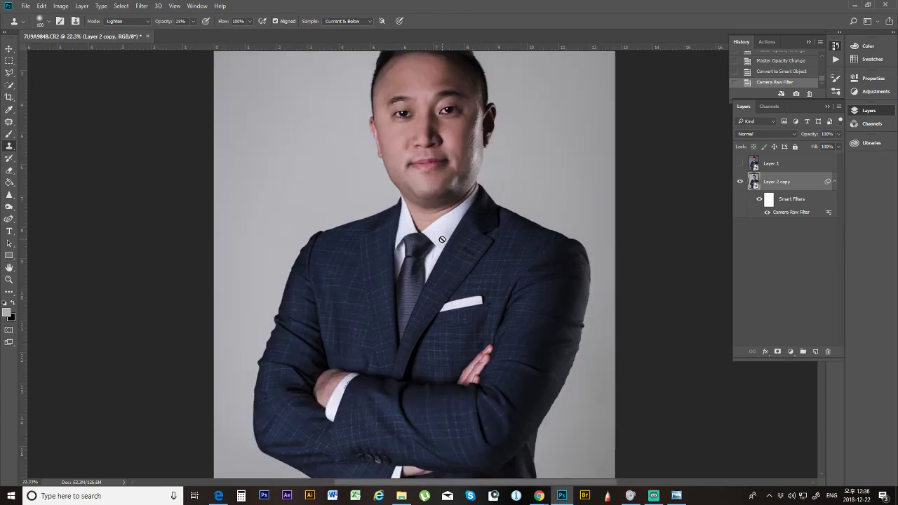
scroll(451, 204, up, 2)
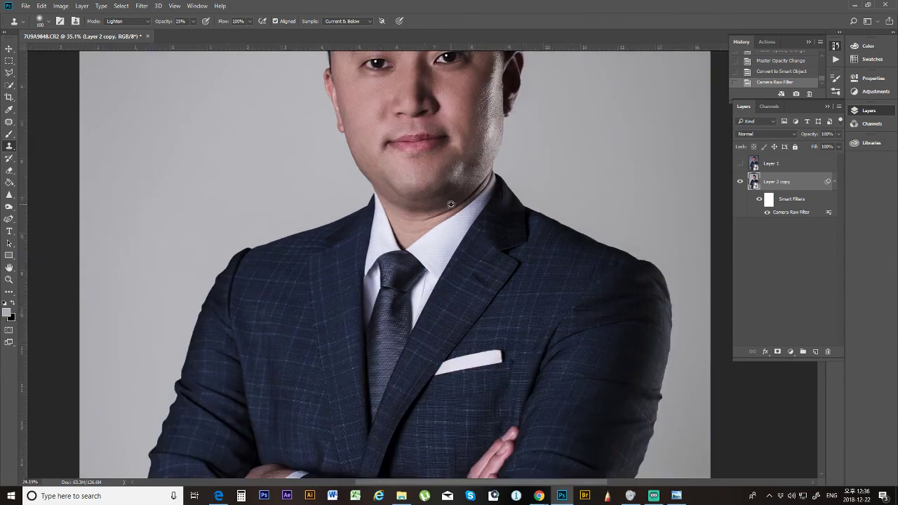
scroll(451, 204, up, 2)
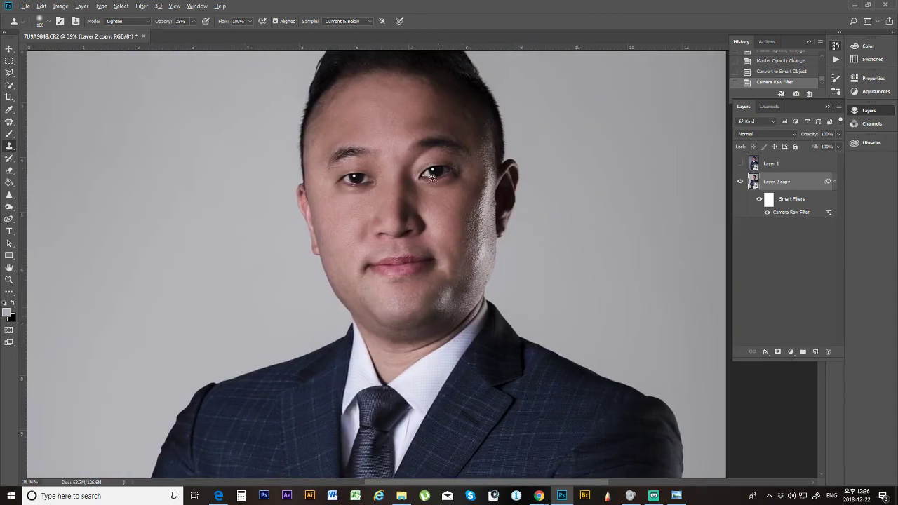
scroll(436, 174, up, 2)
scroll(455, 208, down, 4)
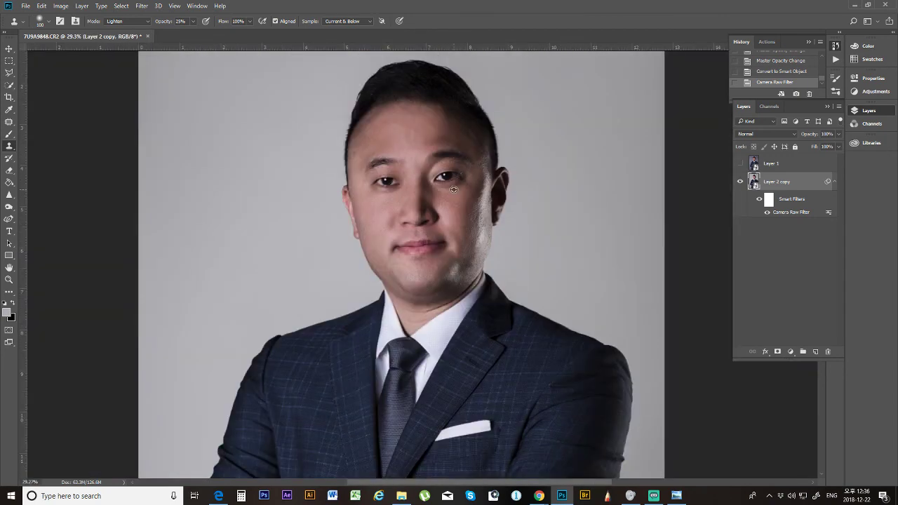
scroll(455, 207, down, 3)
scroll(430, 209, up, 3)
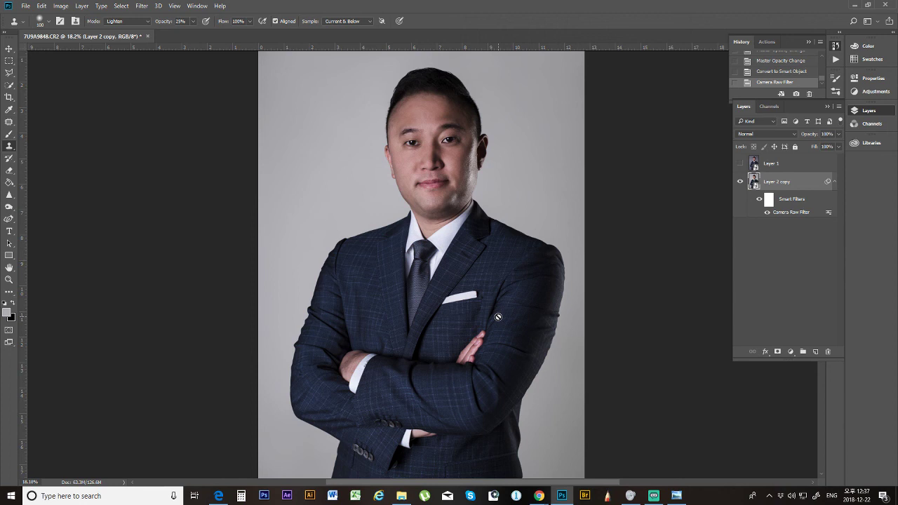
key(h)
drag(457, 161, 457, 161)
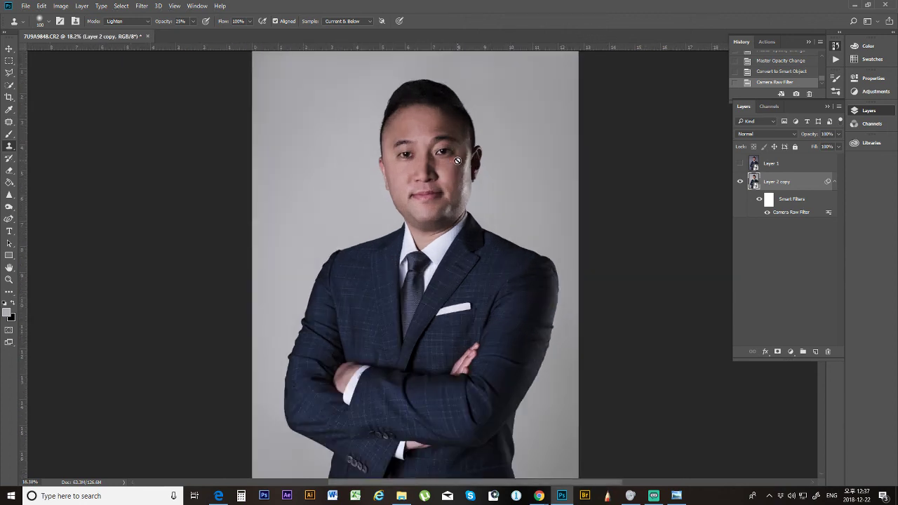